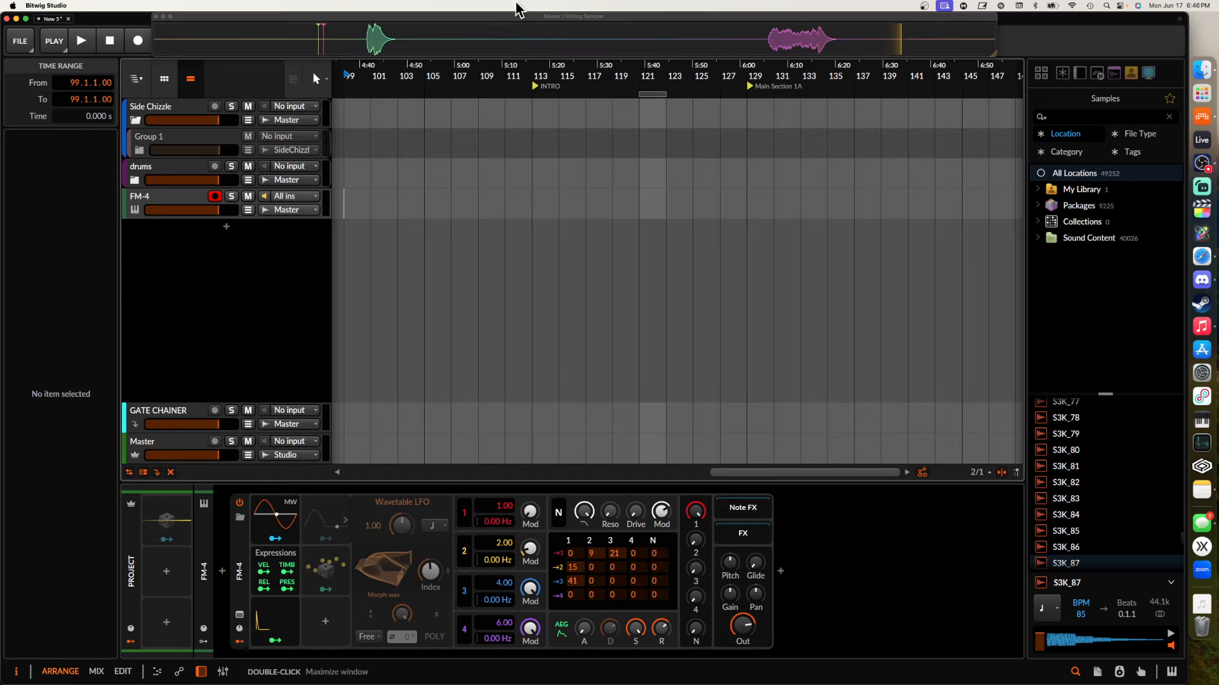
# Insert the Harmony Bloom plug-in ahead of FM-4 and move its window aside
pyautogui.click(222, 572)
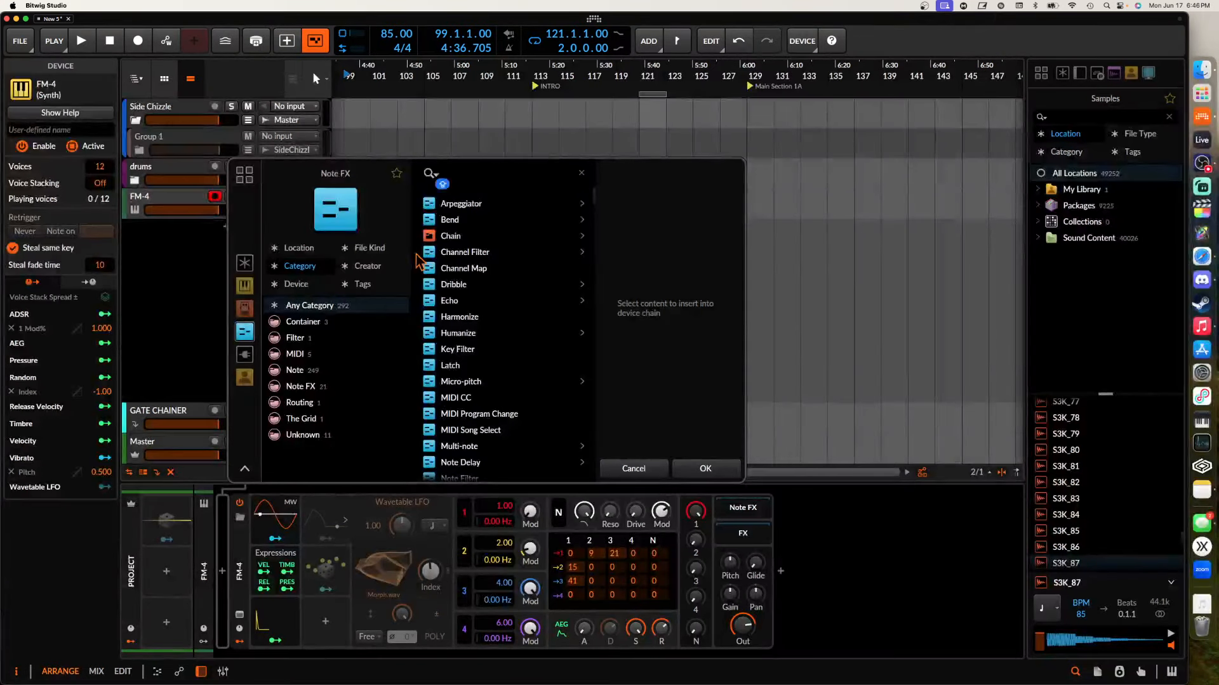
pyautogui.write('harmony')
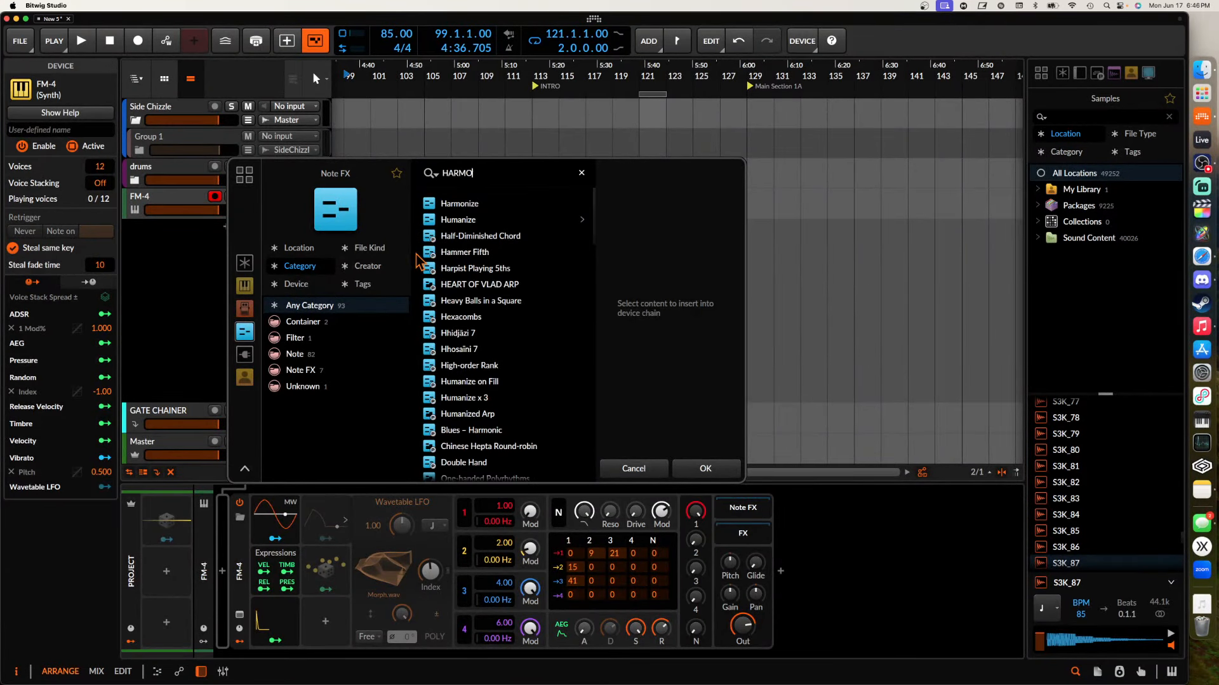
pyautogui.click(244, 285)
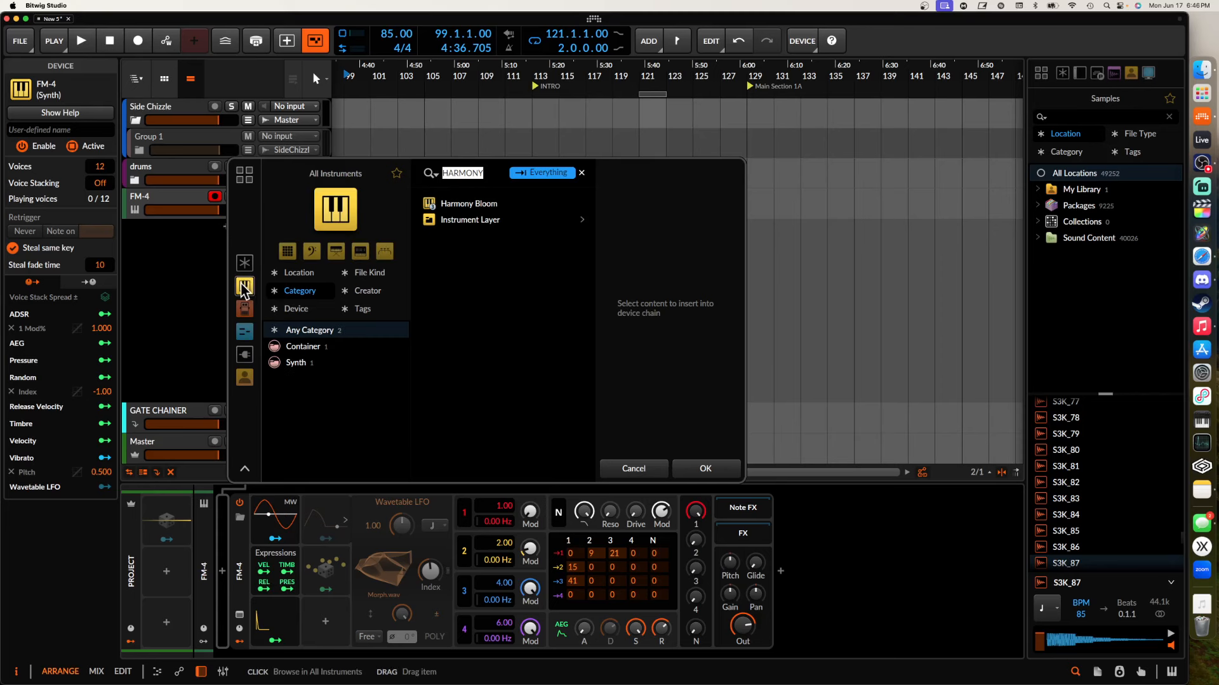
pyautogui.click(454, 203)
pyautogui.click(704, 467)
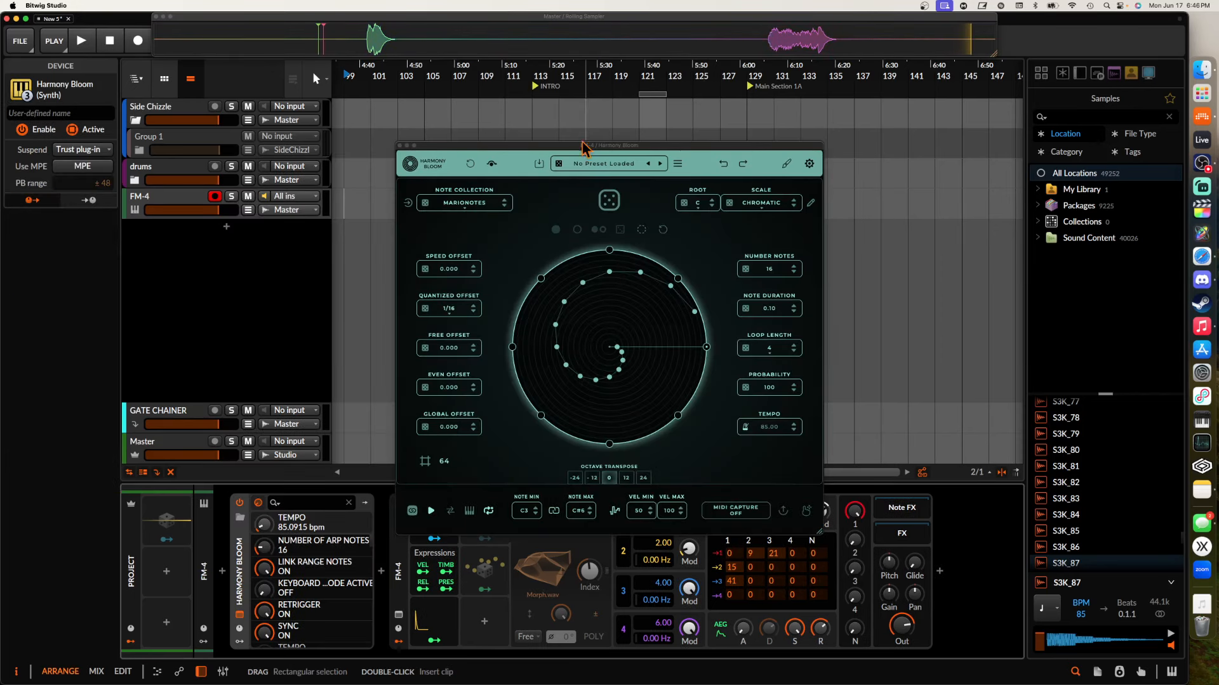
pyautogui.moveTo(584, 147); pyautogui.dragTo(476, 146)
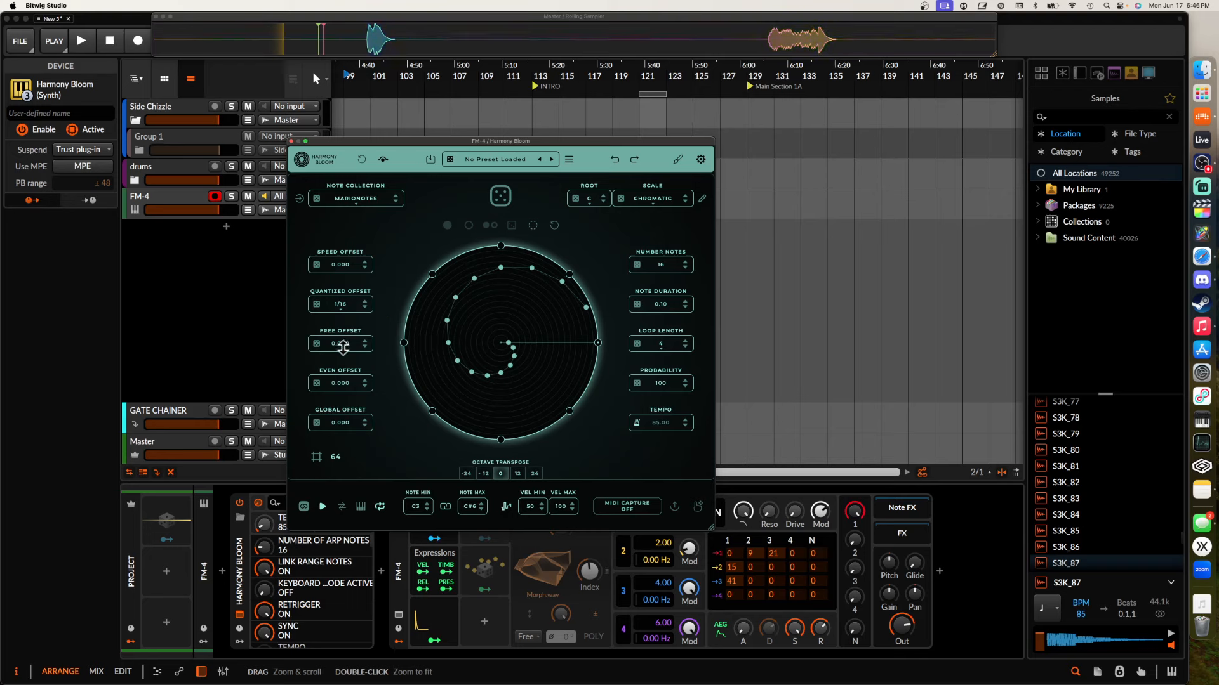
# Try a Quantized Offset of 1/1 in Harmony Bloom and check the available note collections
pyautogui.click(341, 306)
pyautogui.click(340, 173)
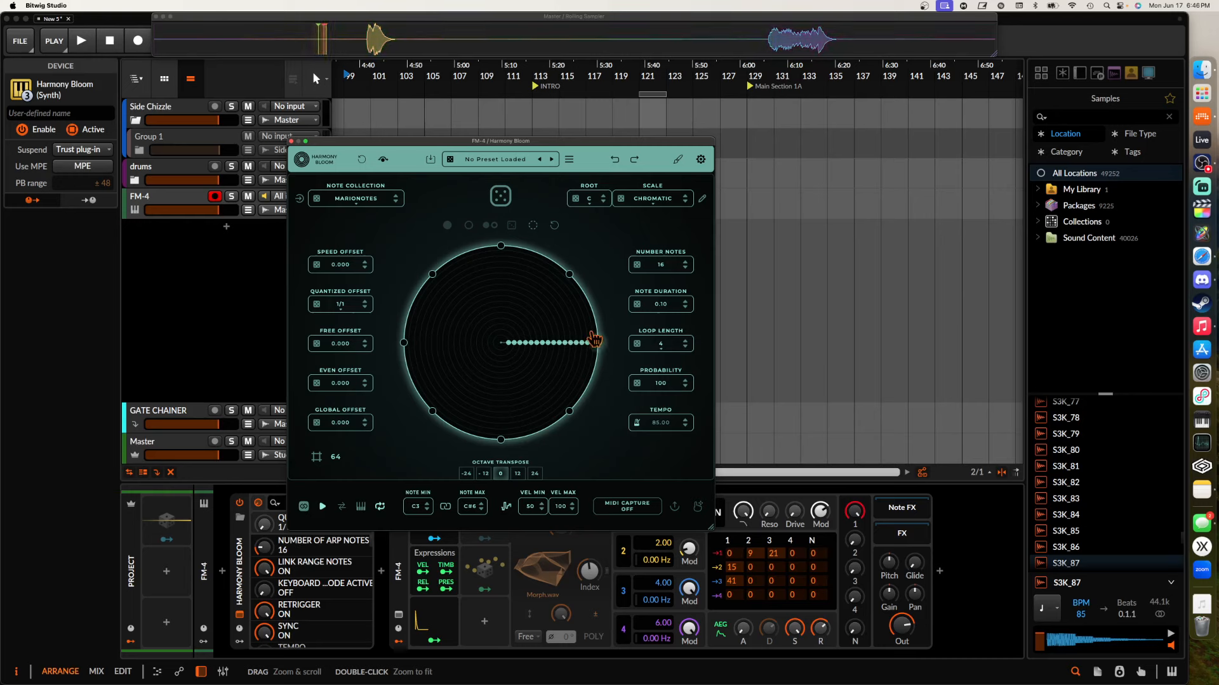
pyautogui.moveTo(595, 339); pyautogui.dragTo(569, 275)
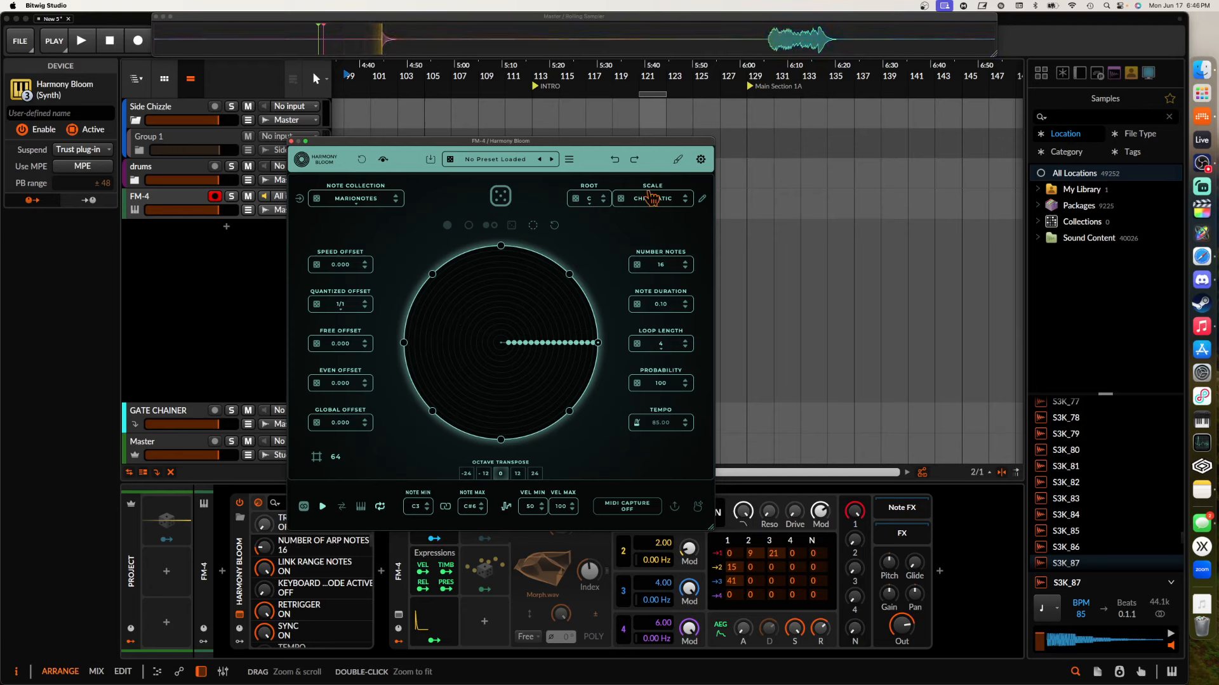
pyautogui.click(352, 199)
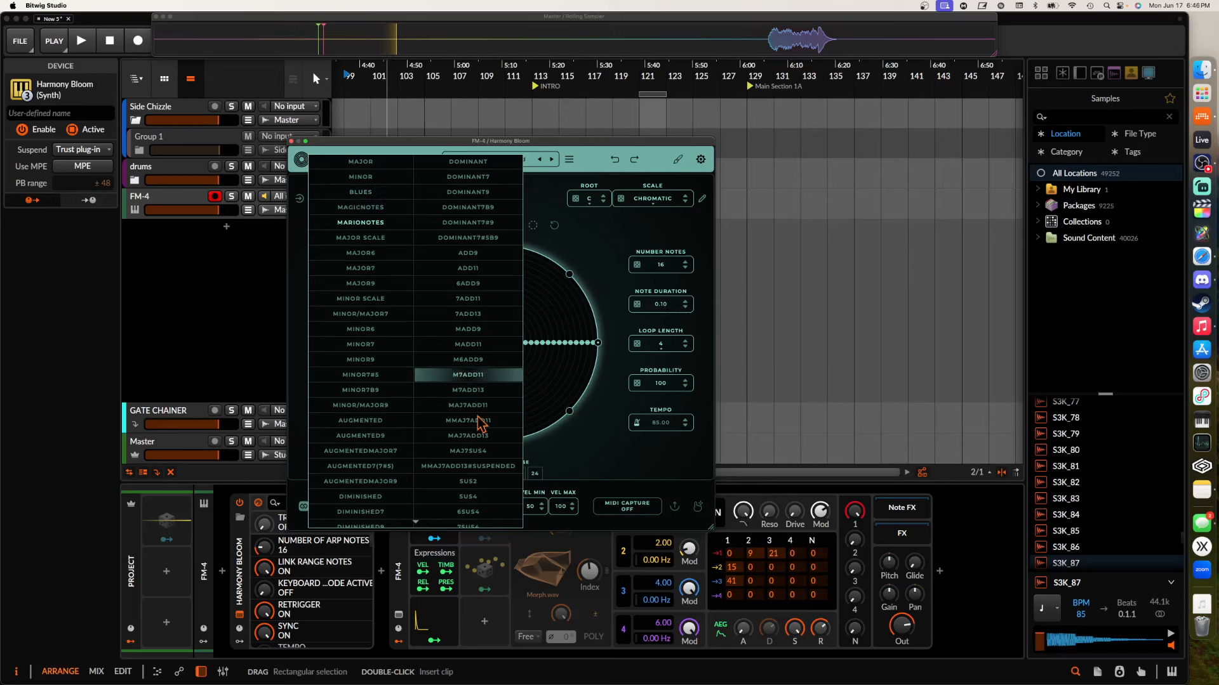
pyautogui.click(606, 259)
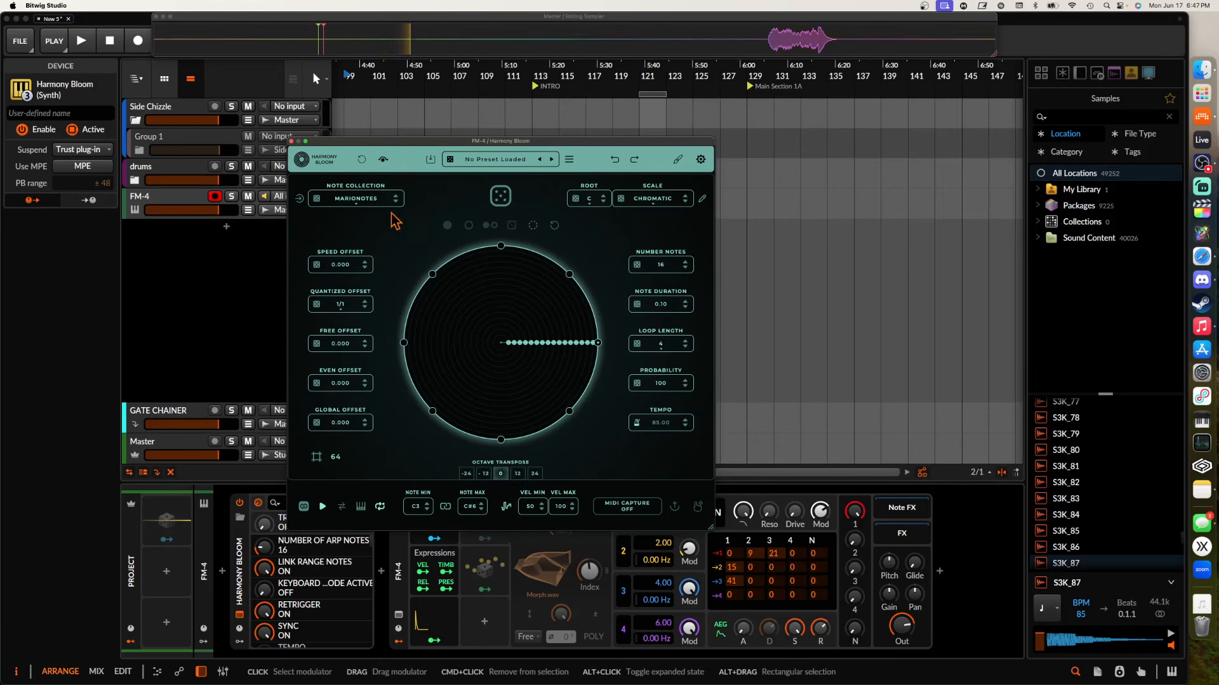
# Set Harmony Bloom's Quantized Offset to 1/16, Free Offset to 0.228, Even Offset to about 0.122 and Global Offset to 0.147
pyautogui.click(350, 307)
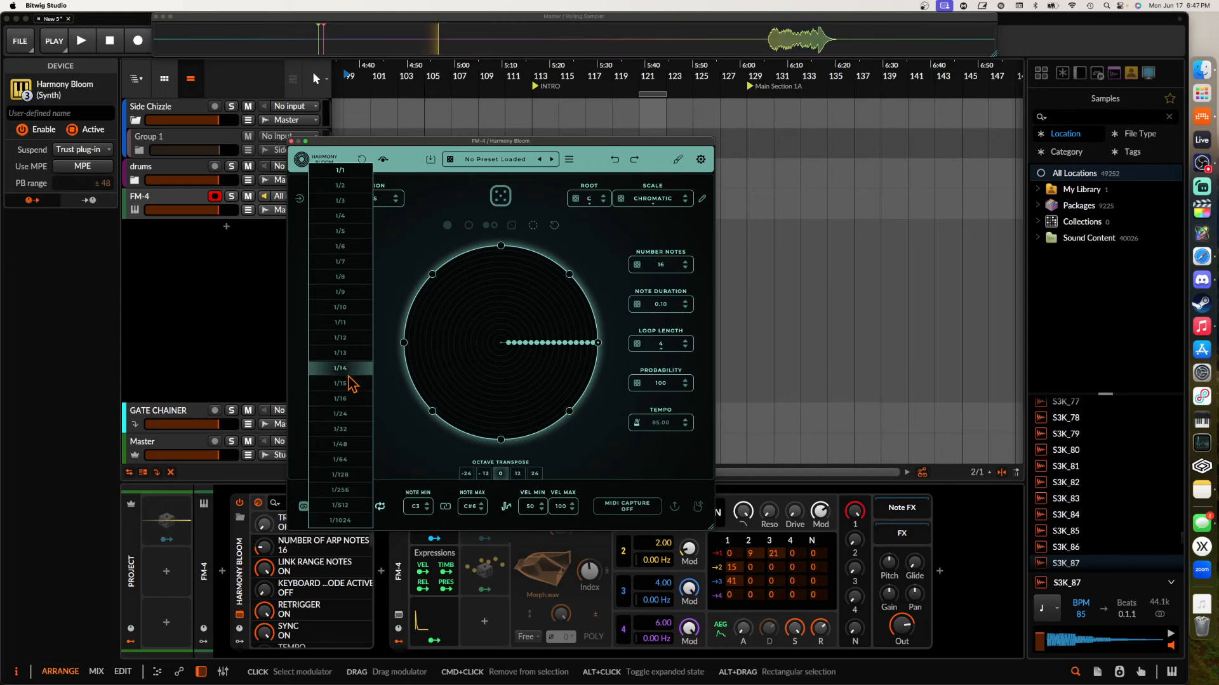
pyautogui.click(343, 398)
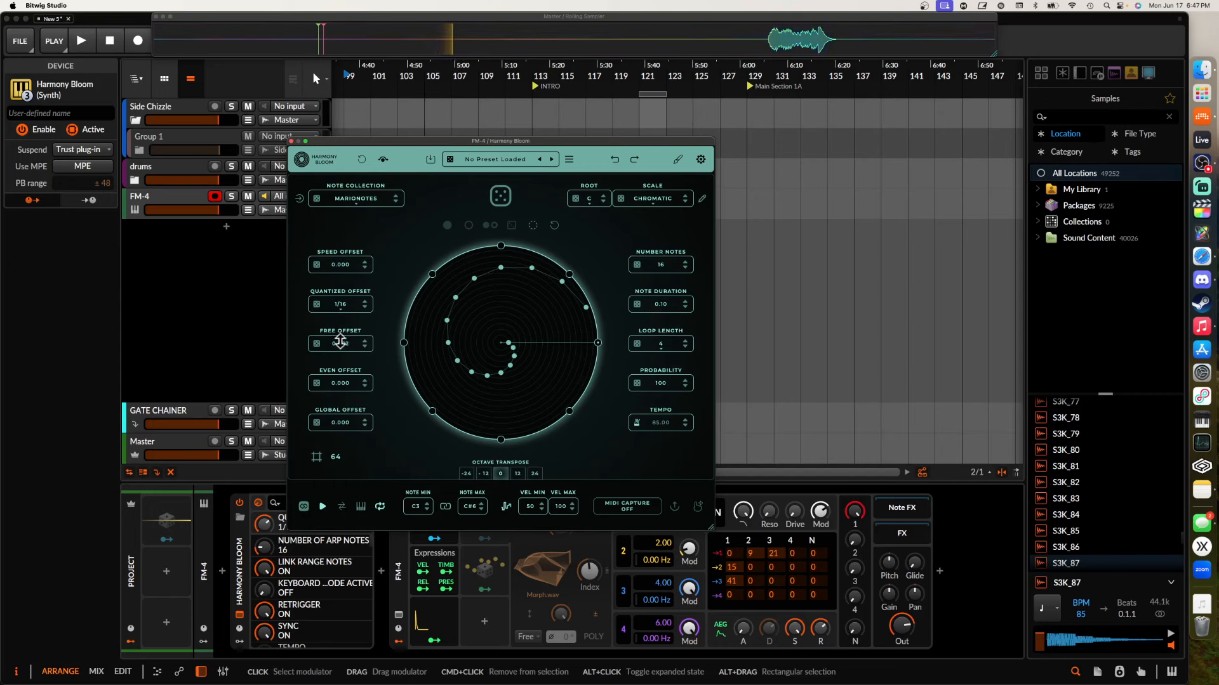
pyautogui.moveTo(340, 343); pyautogui.dragTo(338, 317)
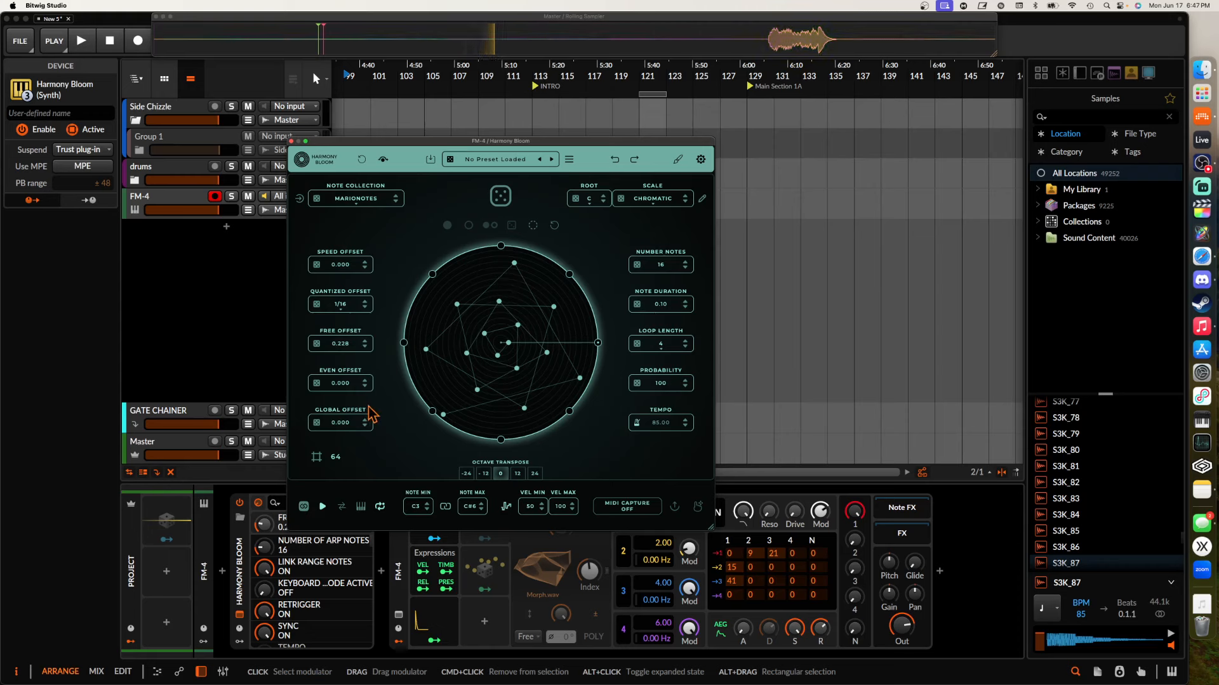
pyautogui.moveTo(343, 423); pyautogui.dragTo(338, 378)
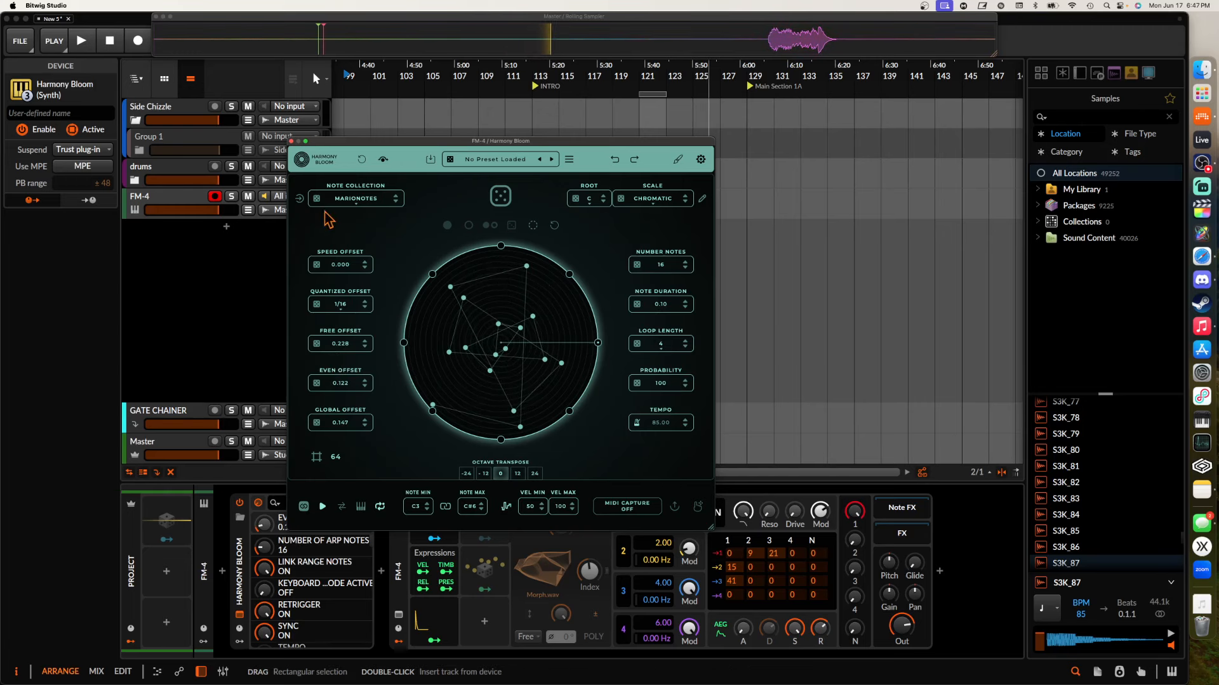
# Enable input notes in Harmony Bloom and insert the Scaler 2 plug-in ahead of it
pyautogui.click(299, 199)
pyautogui.click(222, 571)
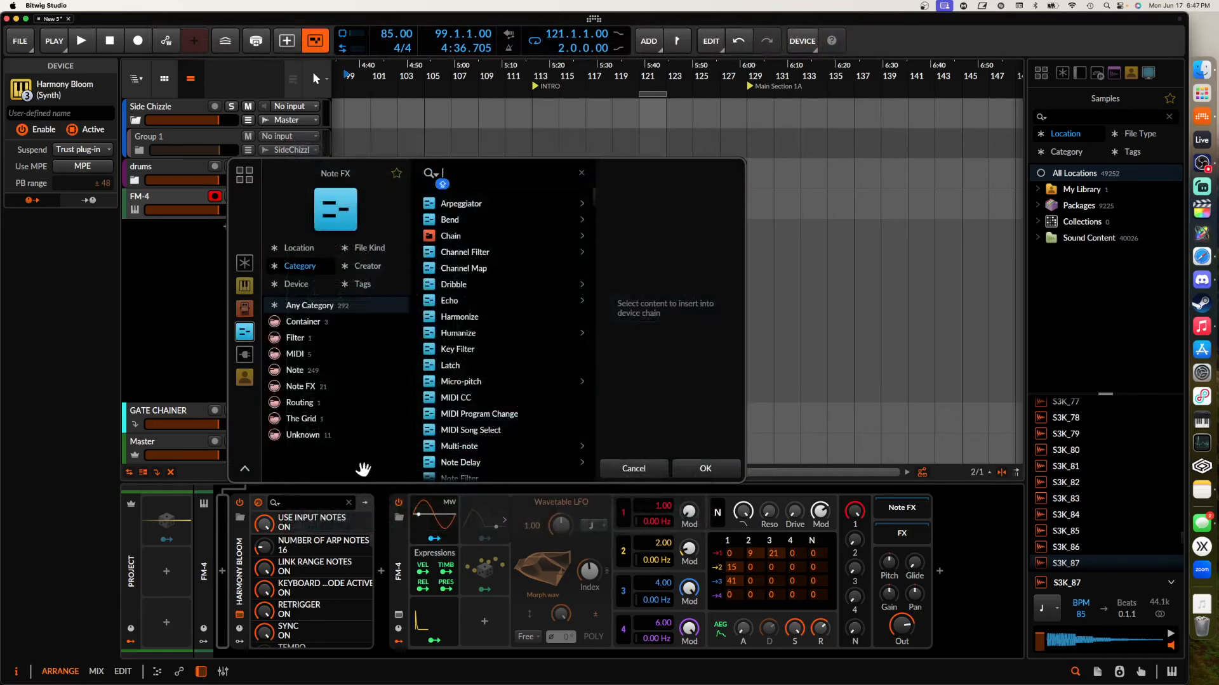
pyautogui.write('SCALER')
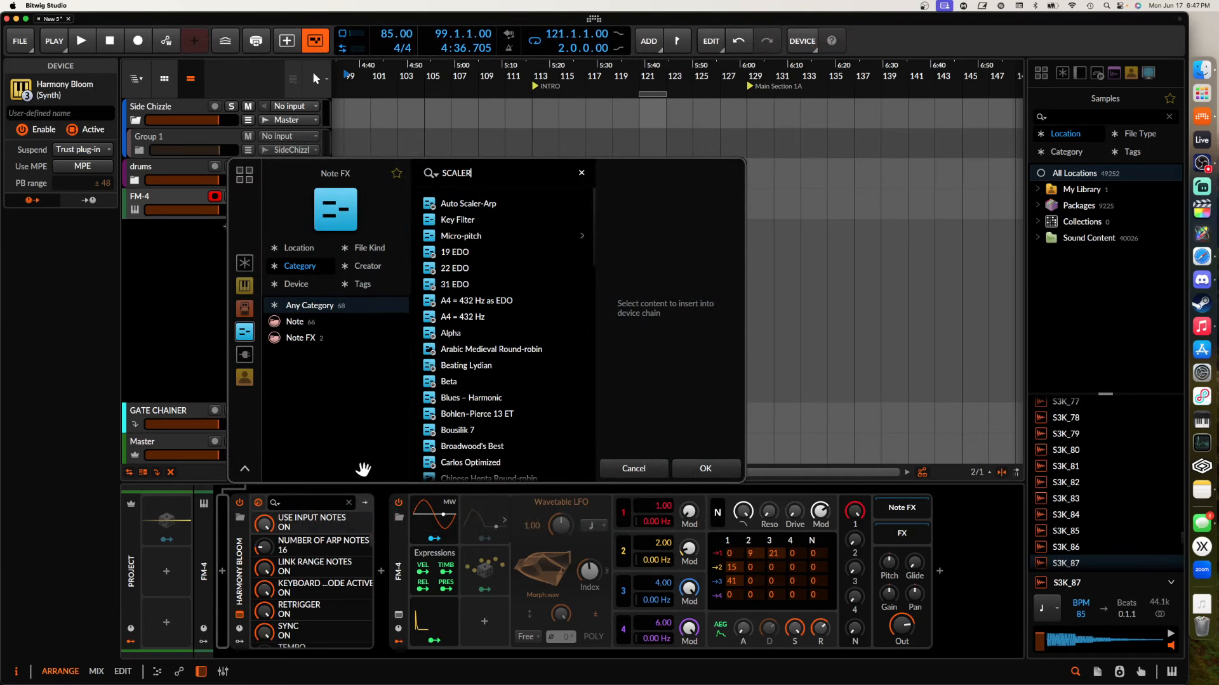
pyautogui.click(244, 263)
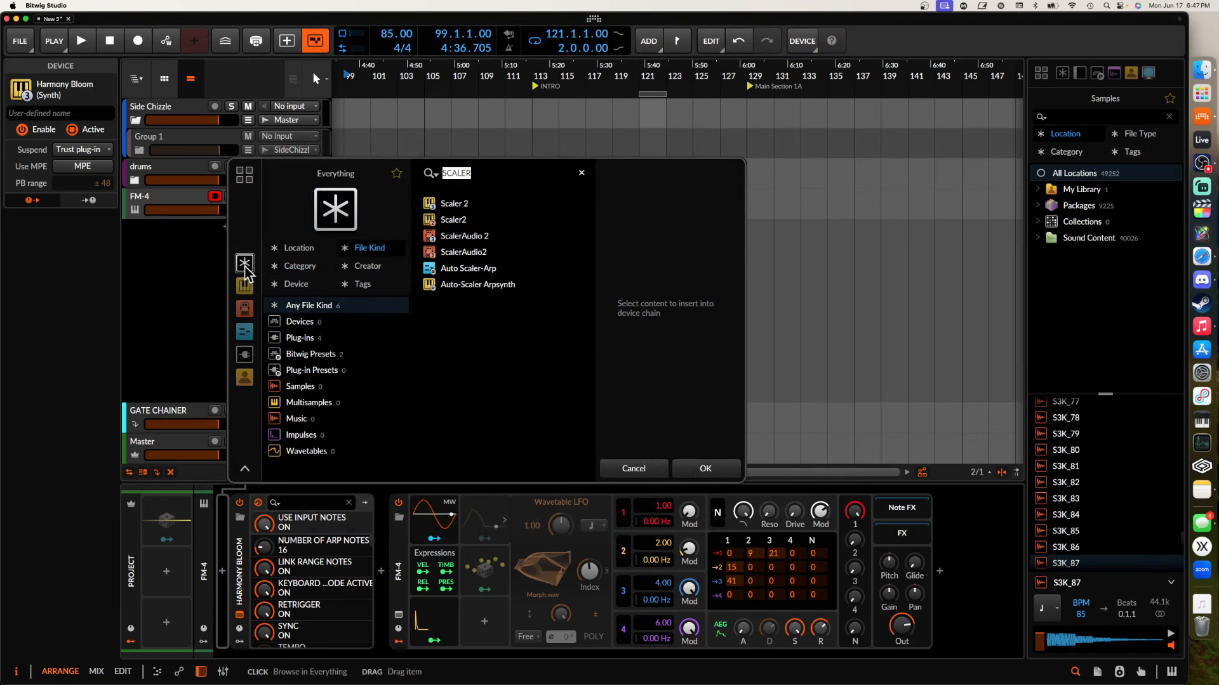
pyautogui.click(456, 203)
pyautogui.click(704, 468)
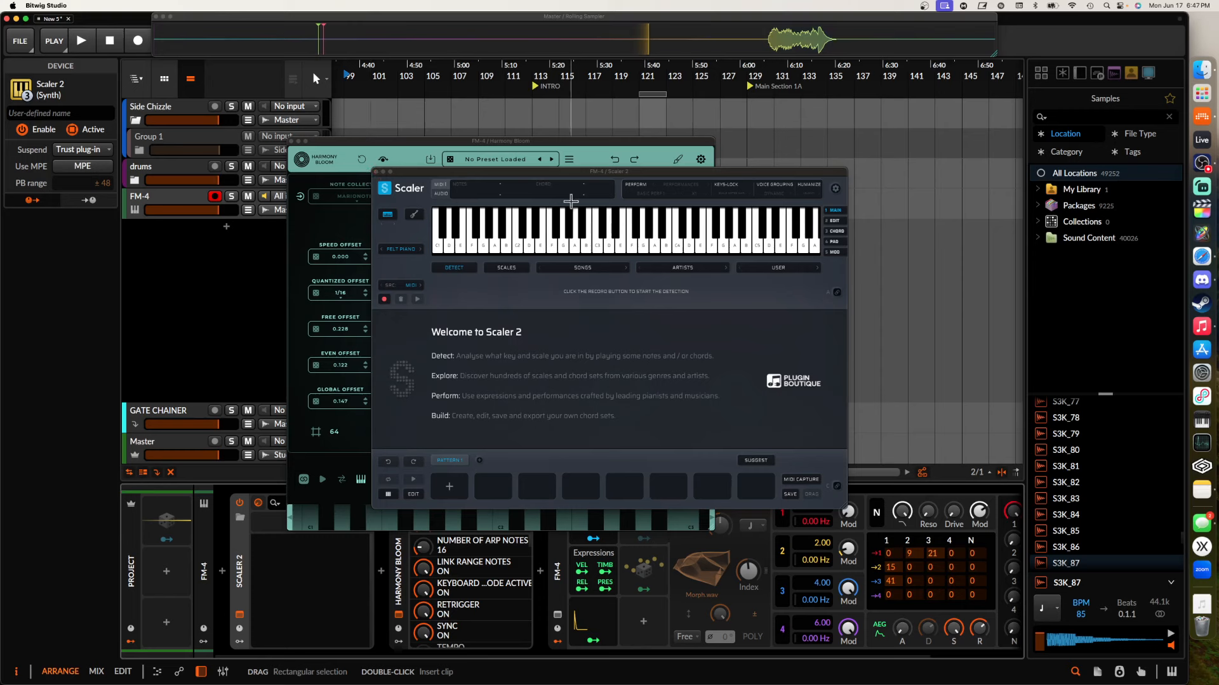
# Filter Scaler 2's scales by D#/Eb and Phrygian mode, and load the D# Phrygian mode
pyautogui.click(503, 268)
pyautogui.click(464, 286)
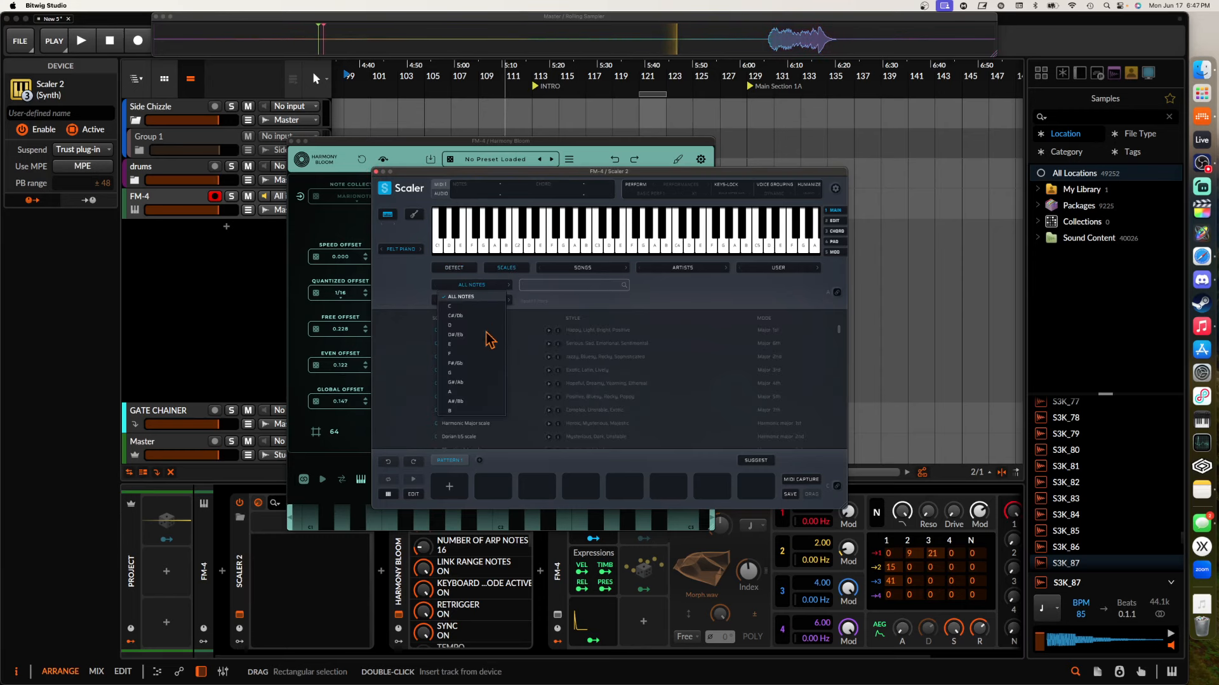
pyautogui.click(459, 335)
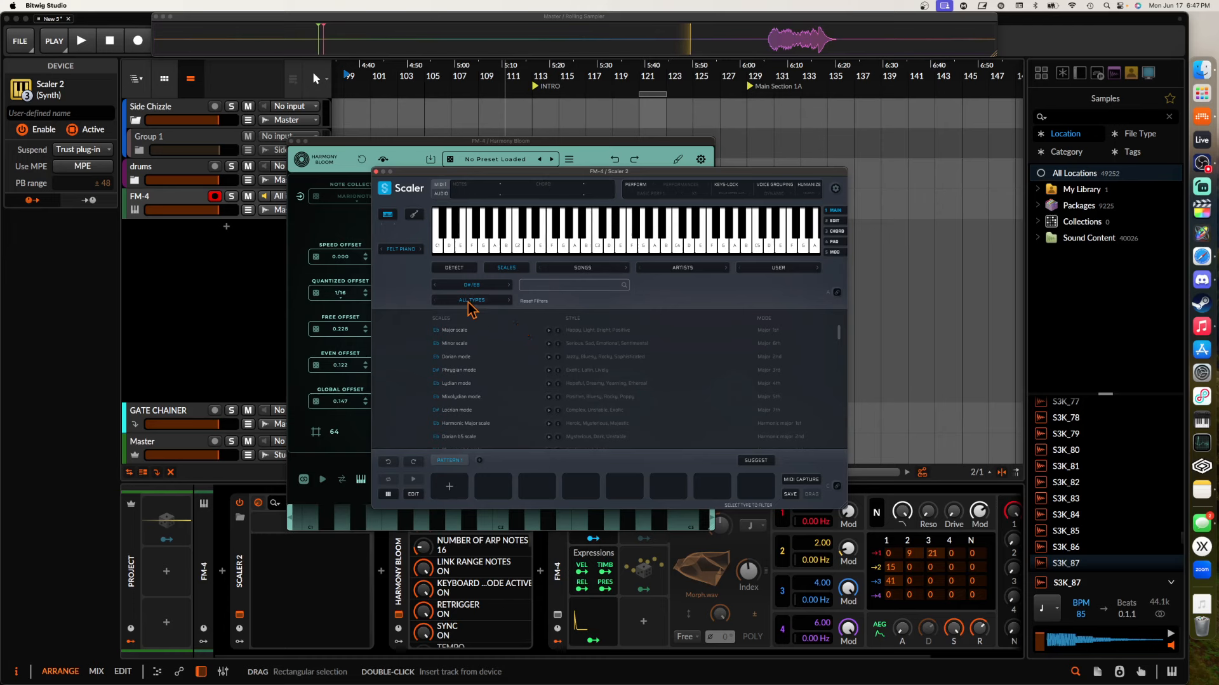
pyautogui.click(472, 301)
pyautogui.click(469, 341)
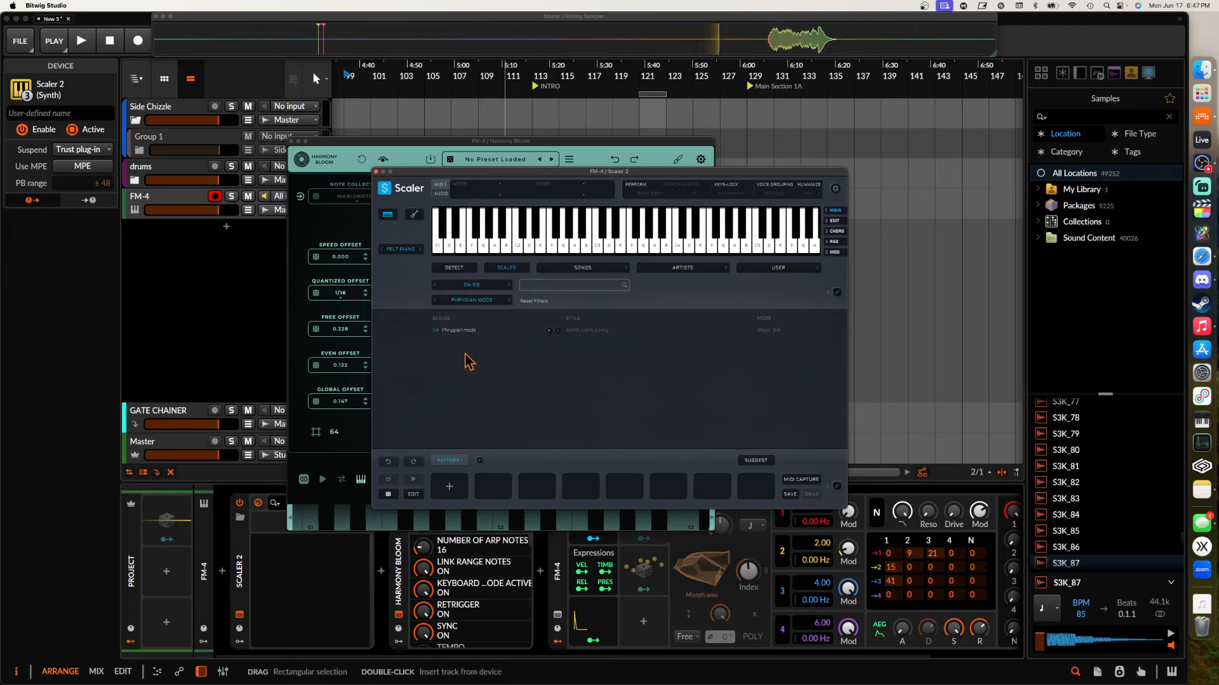
pyautogui.click(452, 331)
# Switch the scale's chords to 7ths and add E maj7 as the progression's first chord
pyautogui.click(569, 407)
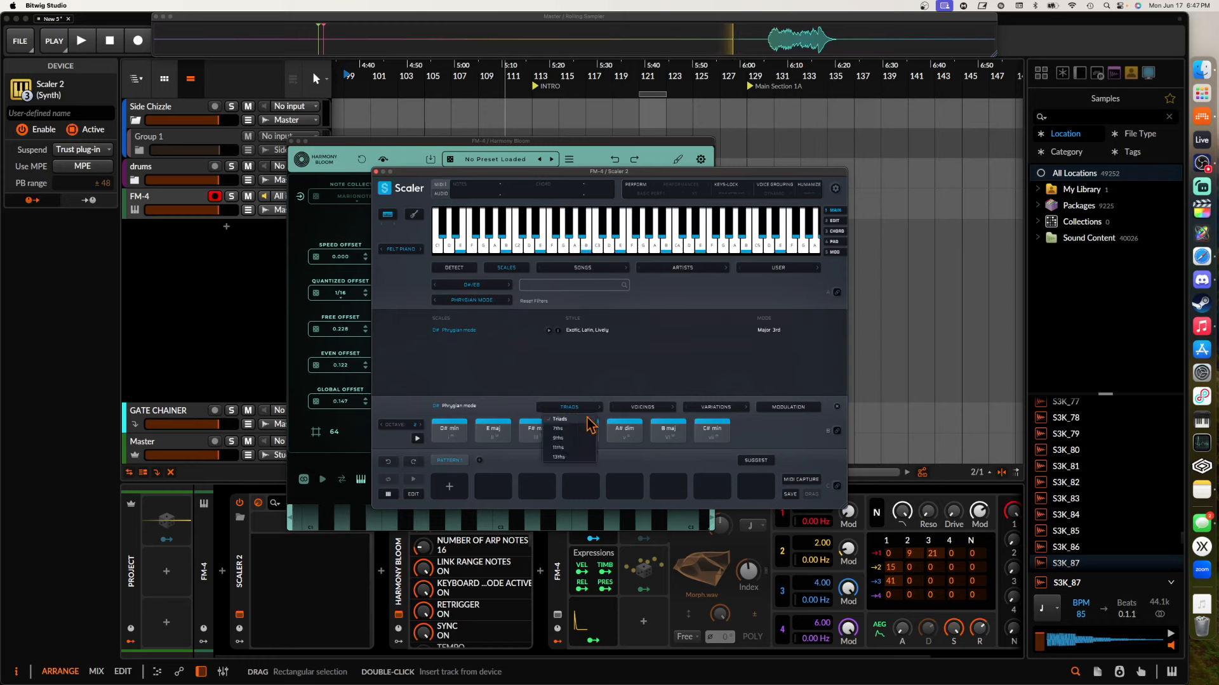
pyautogui.click(575, 439)
pyautogui.click(493, 432)
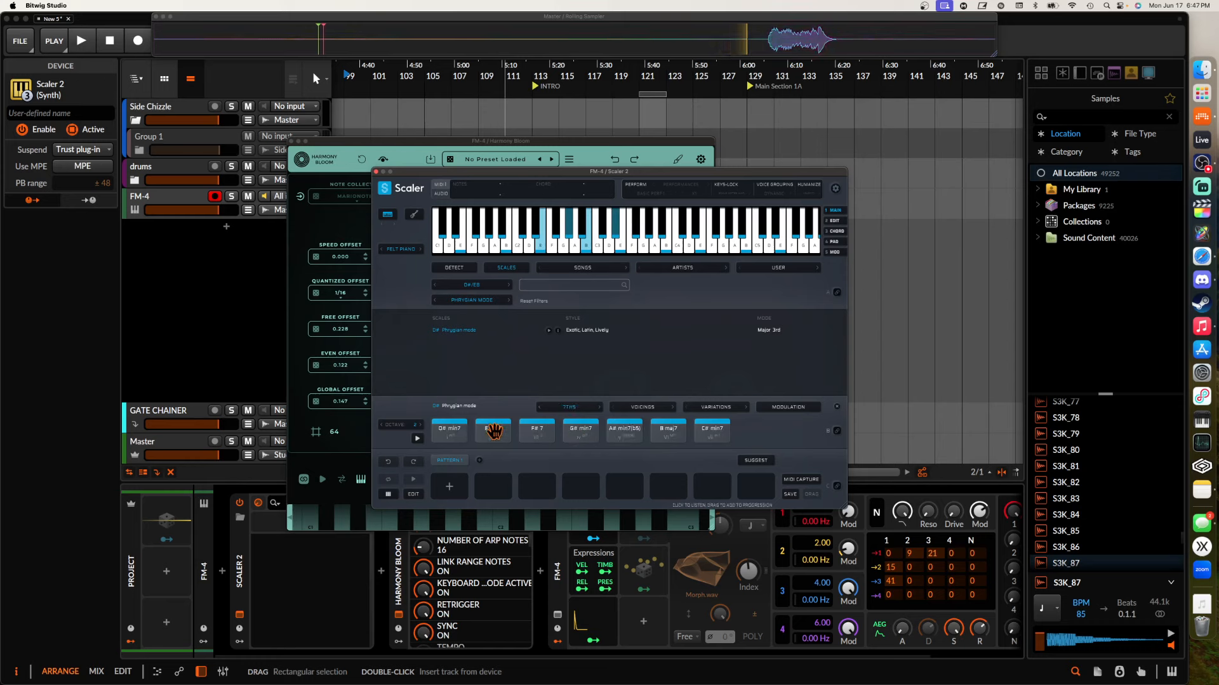
pyautogui.moveTo(494, 431); pyautogui.dragTo(451, 487)
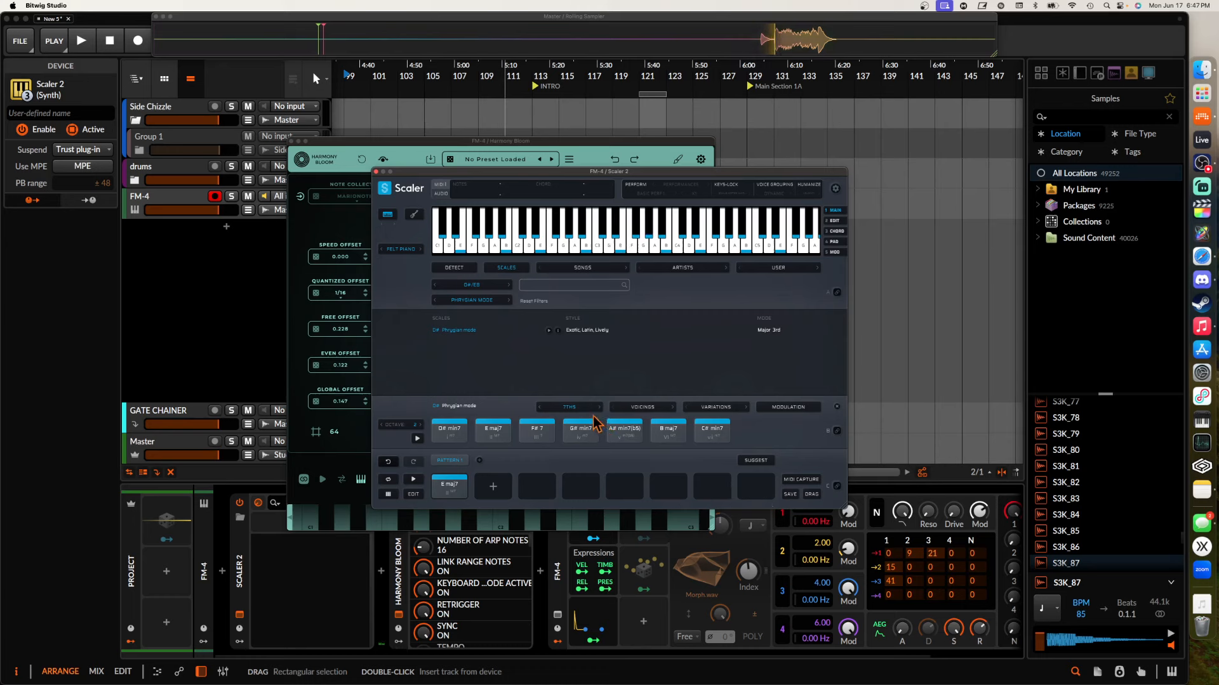
# Apply Voicing 6 to the scale's chords and add A# dim as the progression's second chord
pyautogui.click(629, 411)
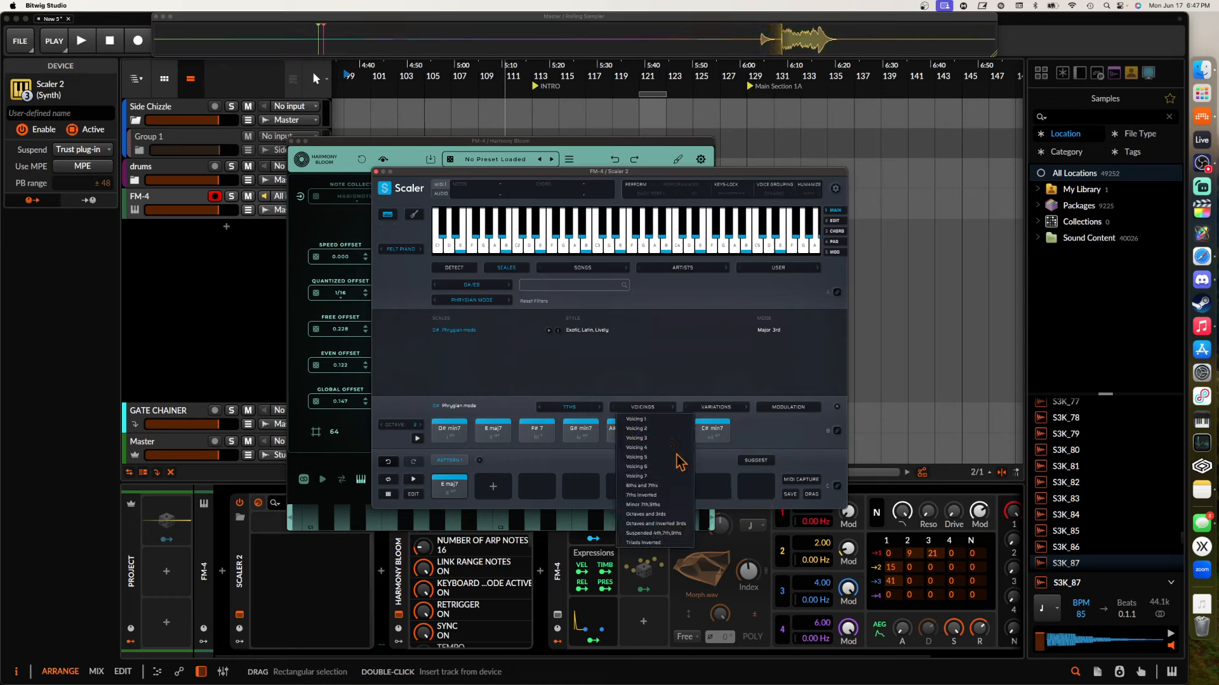
pyautogui.click(635, 468)
pyautogui.click(623, 433)
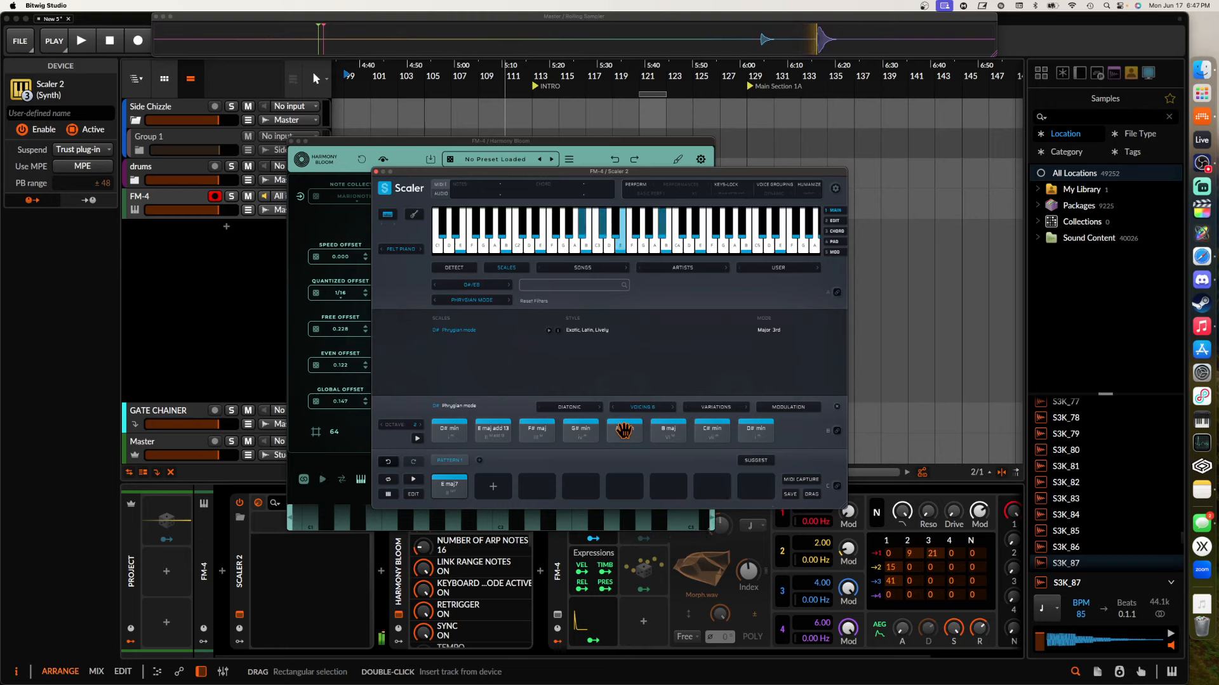
pyautogui.moveTo(623, 433); pyautogui.dragTo(492, 486)
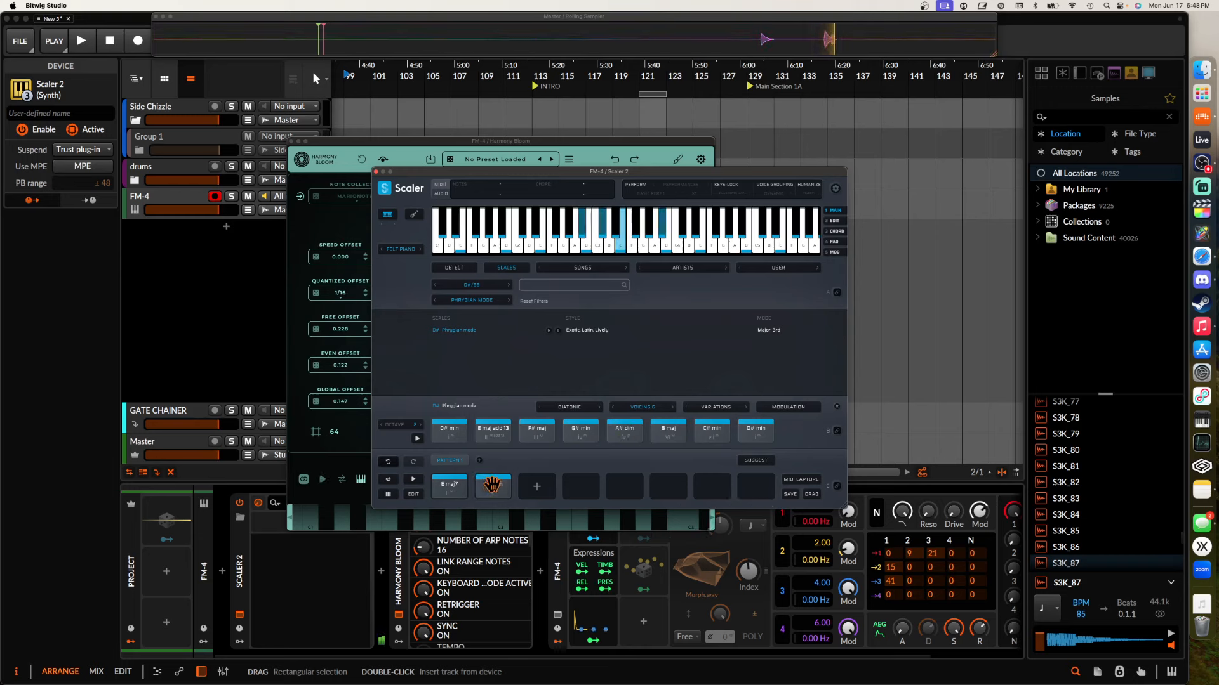
# Change the chords to Voicing 2, then add D# min as the progression's third chord and audition it
pyautogui.click(640, 410)
pyautogui.click(646, 428)
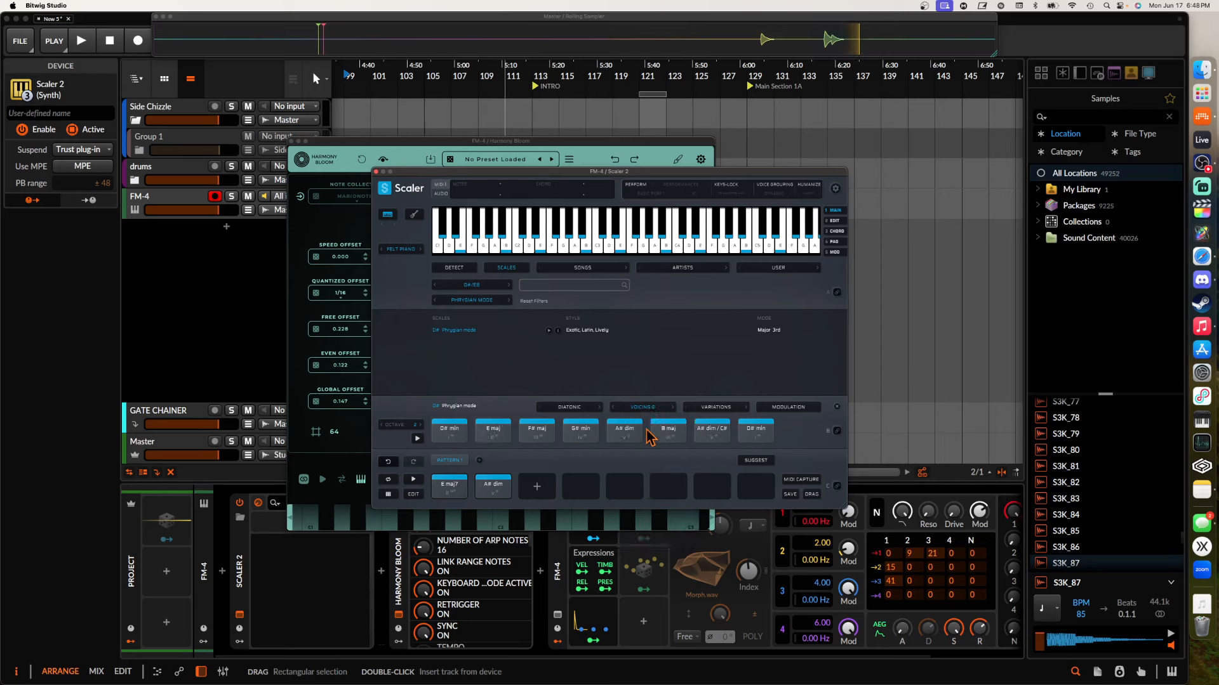
pyautogui.moveTo(493, 430); pyautogui.dragTo(537, 487)
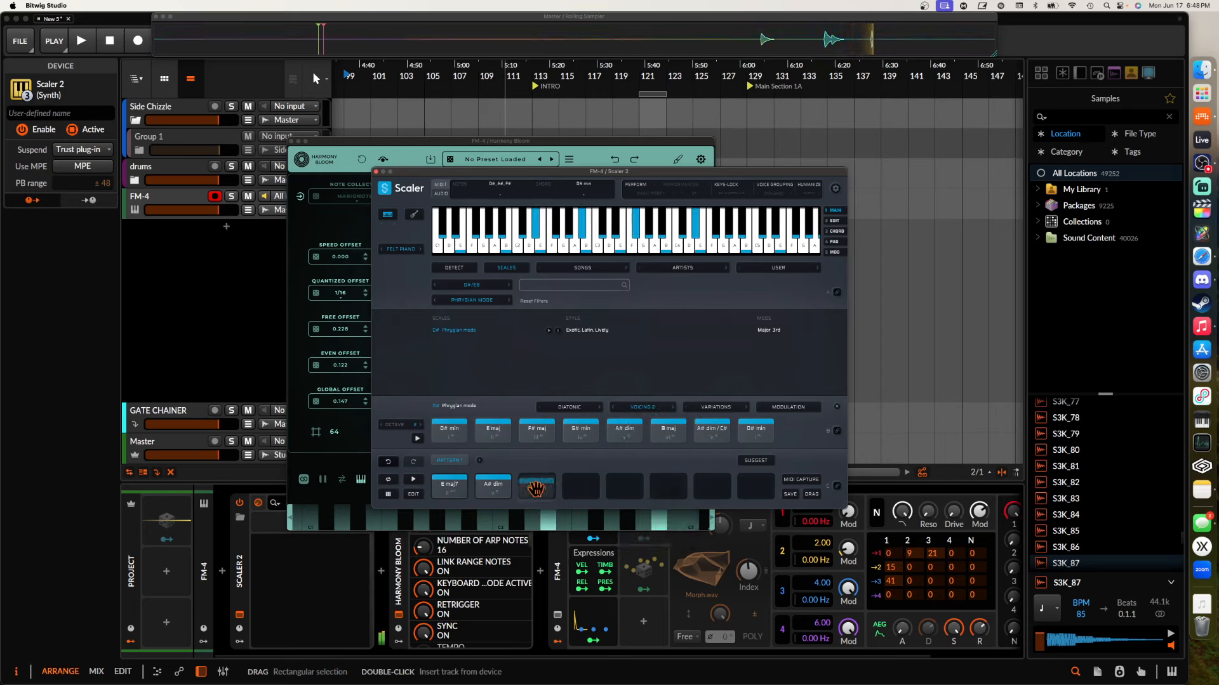
pyautogui.click(537, 489)
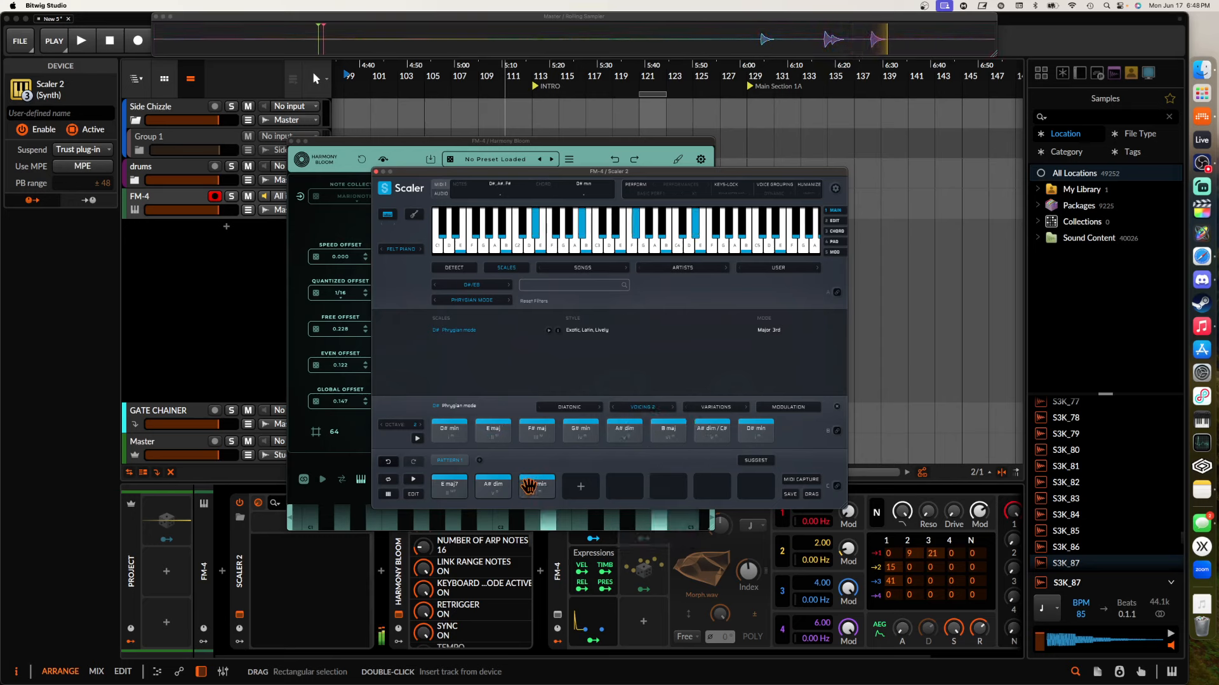
# Audition the E maj7 chord, turn on looping and play the chord progression
pyautogui.click(451, 490)
pyautogui.click(389, 482)
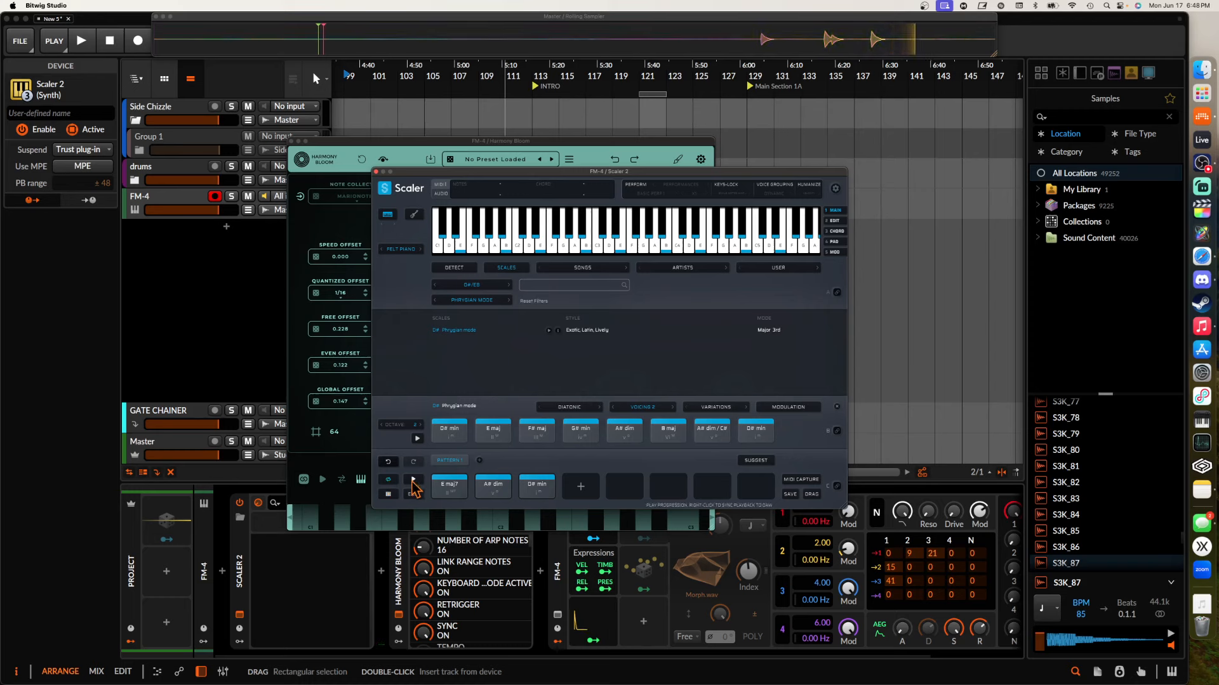
pyautogui.click(413, 481)
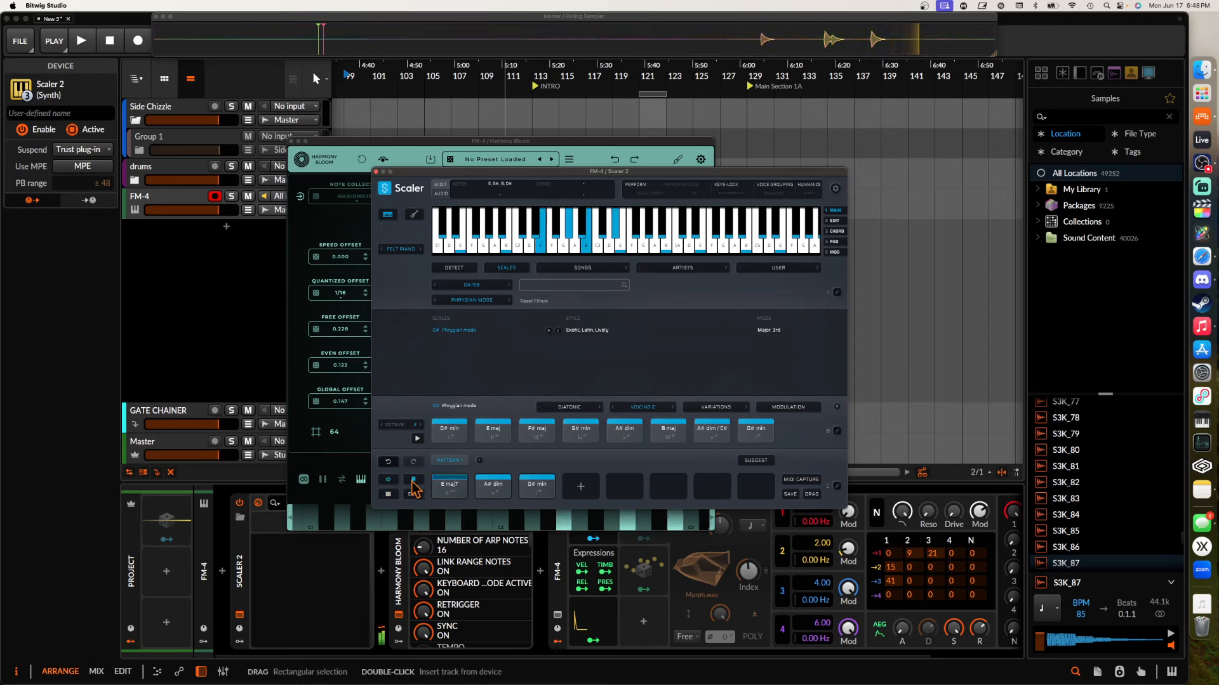
# Close the Scaler 2 window and set Harmony Bloom's root note to D#
pyautogui.click(375, 172)
pyautogui.click(590, 198)
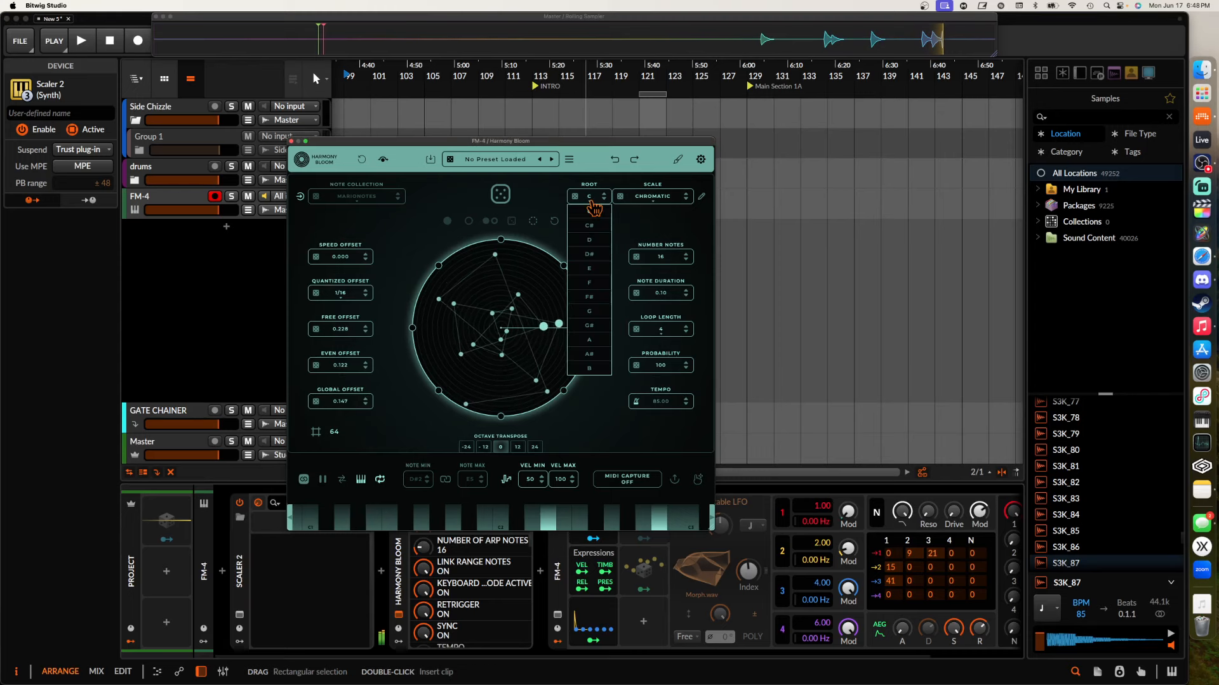
pyautogui.click(589, 253)
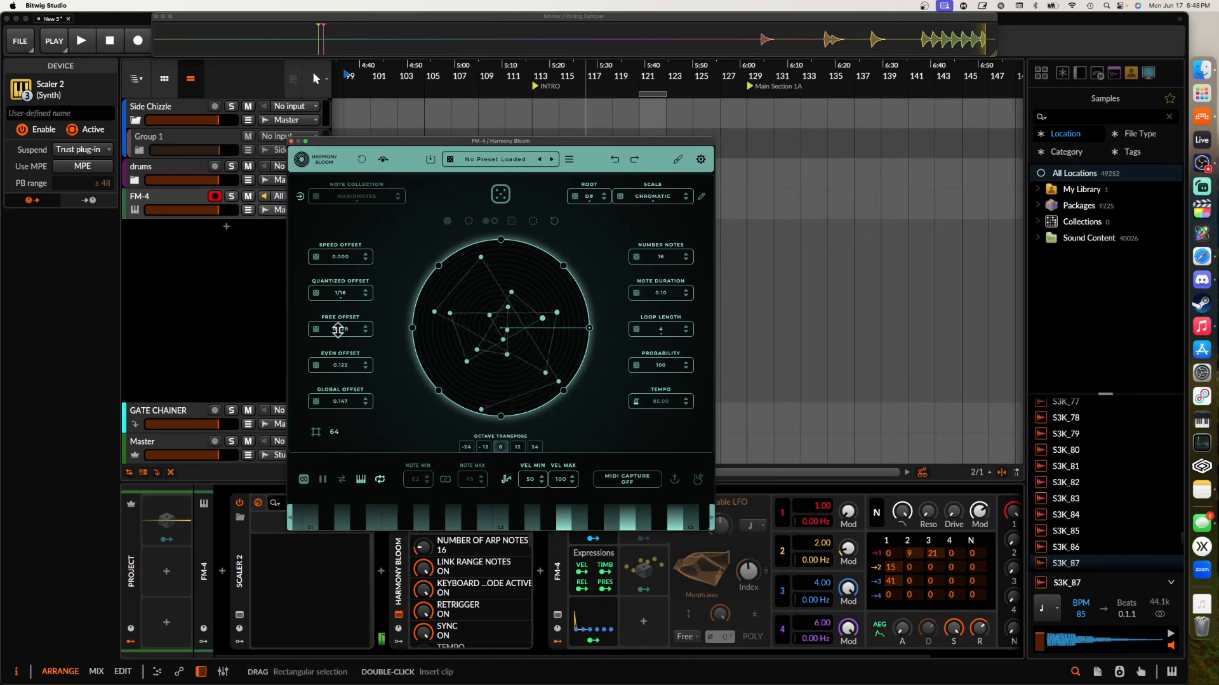
# Set Harmony Bloom's free offset to 0.290 and its loop length to 8
pyautogui.moveTo(338, 330); pyautogui.dragTo(341, 320)
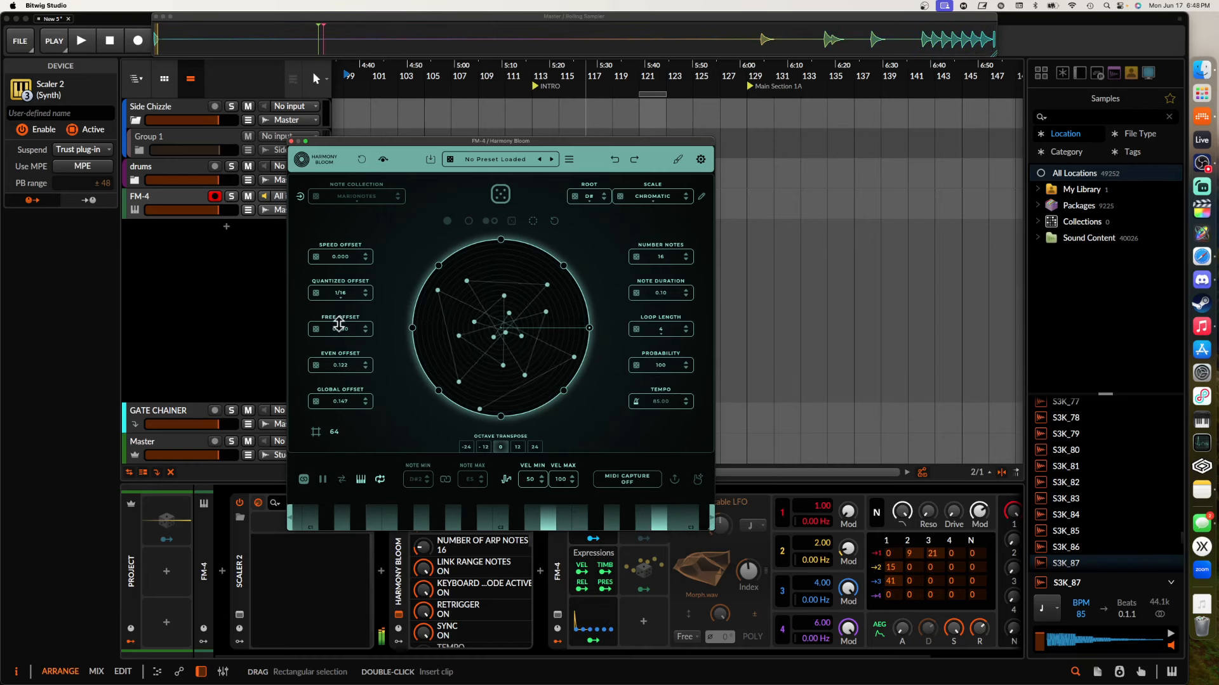
pyautogui.click(667, 329)
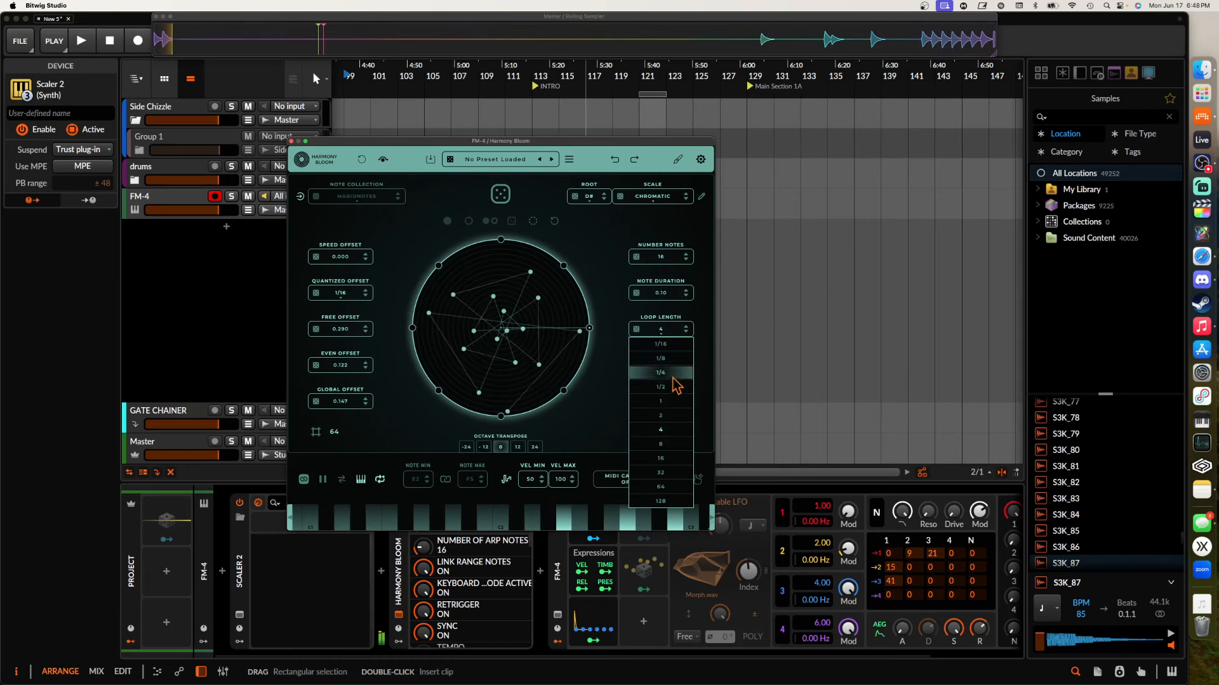
pyautogui.click(668, 460)
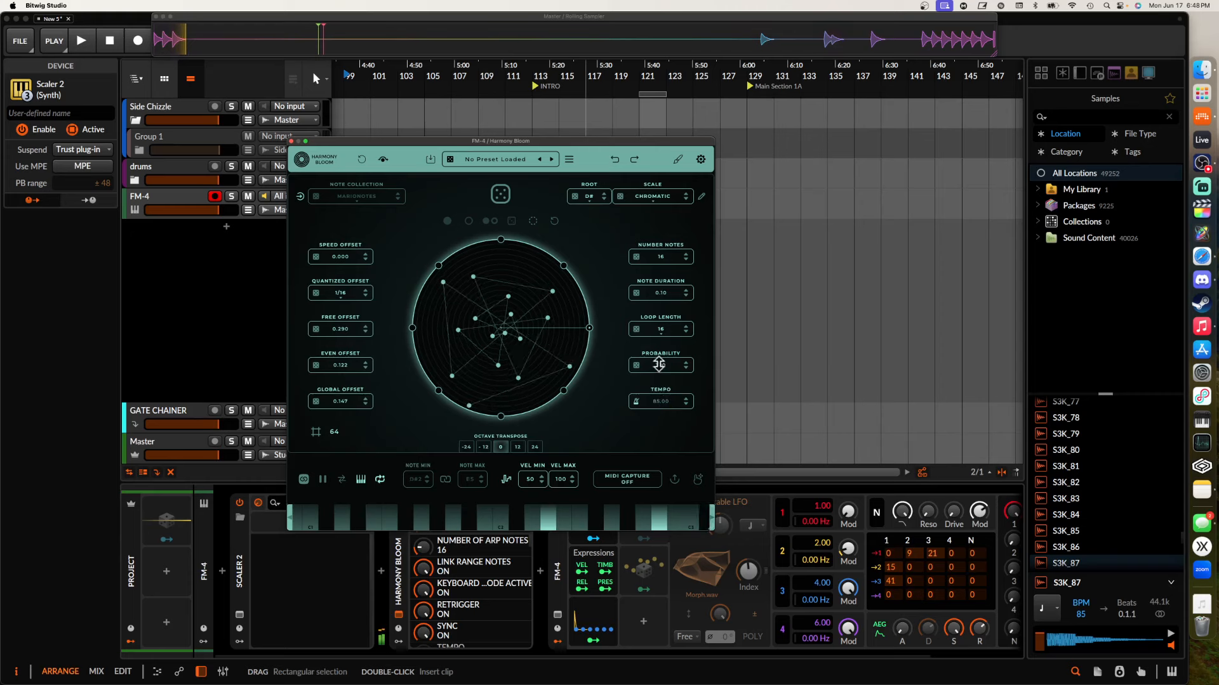
pyautogui.click(663, 331)
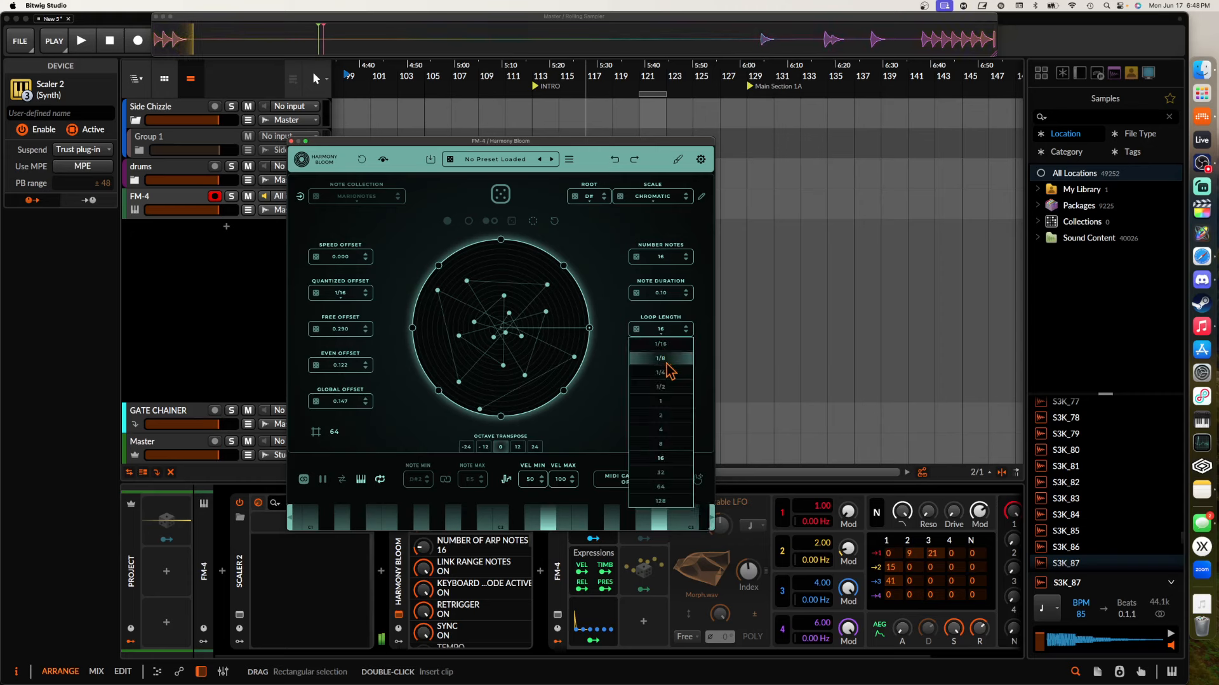
pyautogui.click(661, 444)
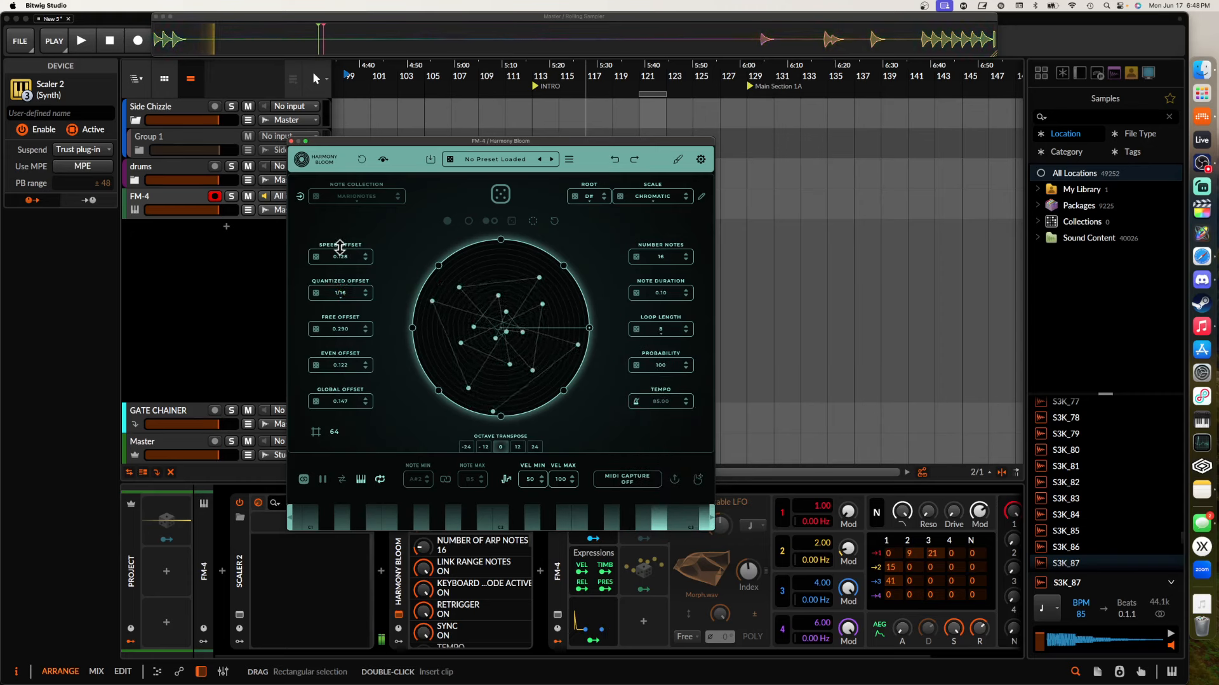
# Set Harmony Bloom's speed offset to 0.194 and its global offset to 0
pyautogui.moveTo(341, 246); pyautogui.dragTo(339, 243)
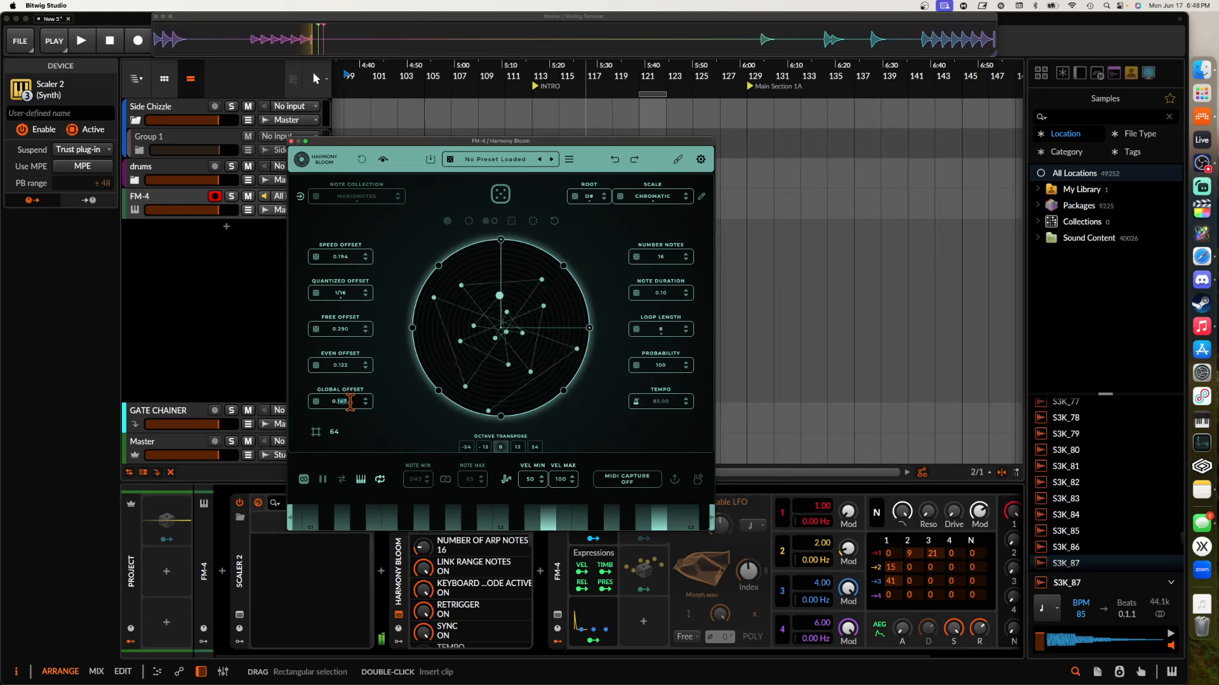
pyautogui.moveTo(350, 401); pyautogui.dragTo(321, 408)
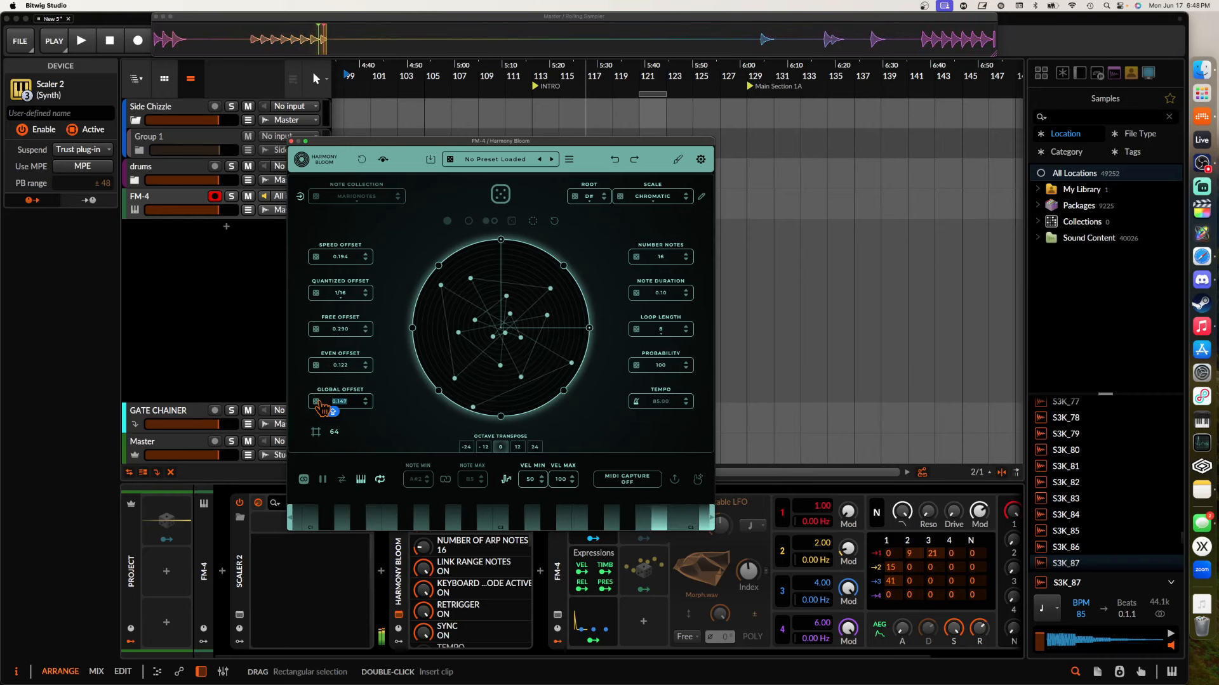
pyautogui.write('0')
pyautogui.press('Return')
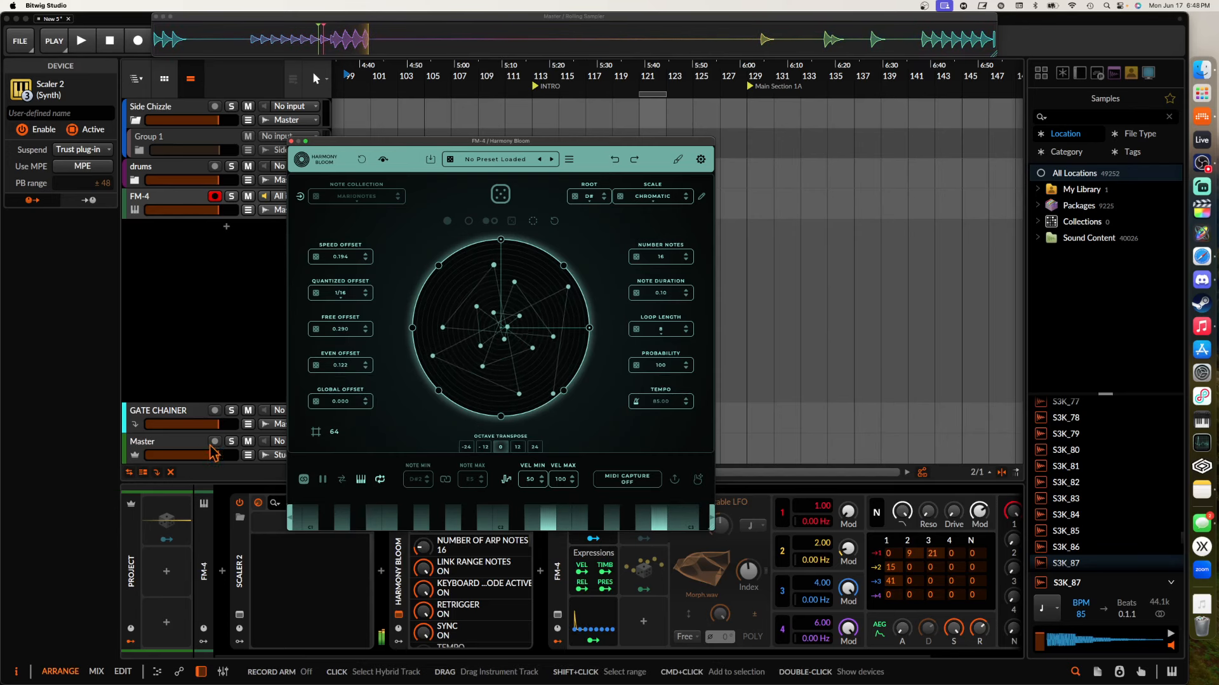
# Set Harmony Bloom's octave transpose to -12, reposition its window and toggle Invert Direction on and back off
pyautogui.hscroll(3, 850, 571)
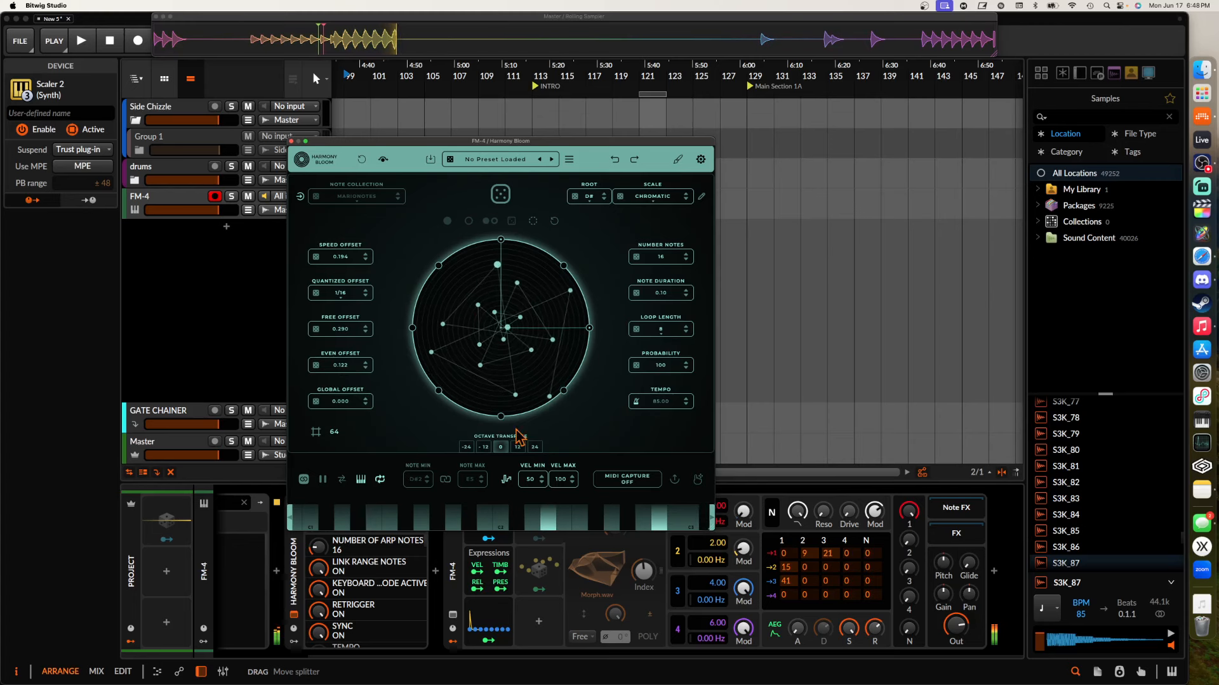
pyautogui.click(485, 447)
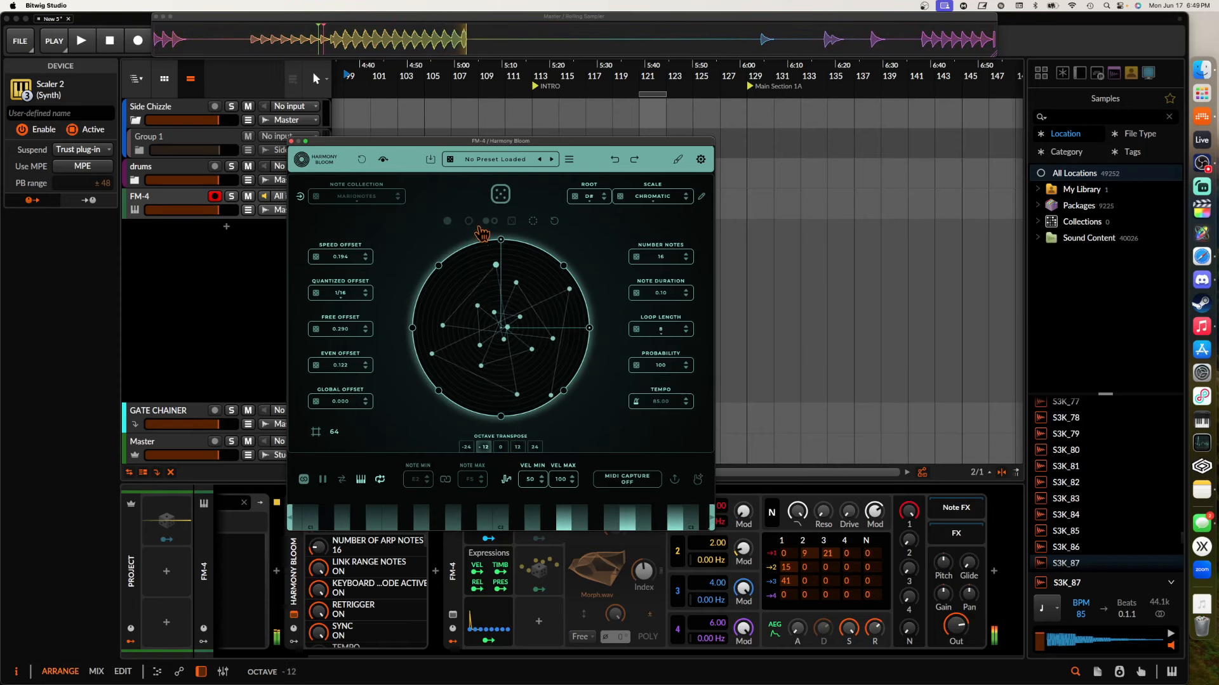
pyautogui.moveTo(438, 144); pyautogui.dragTo(482, 73)
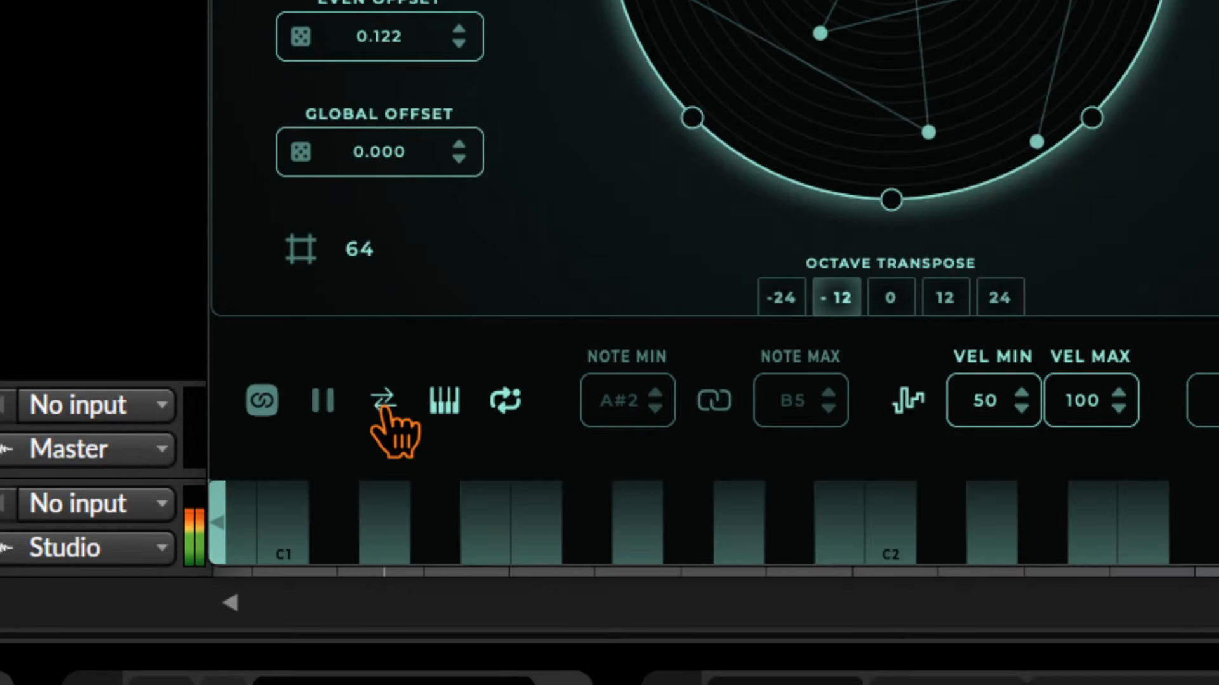
pyautogui.click(387, 410)
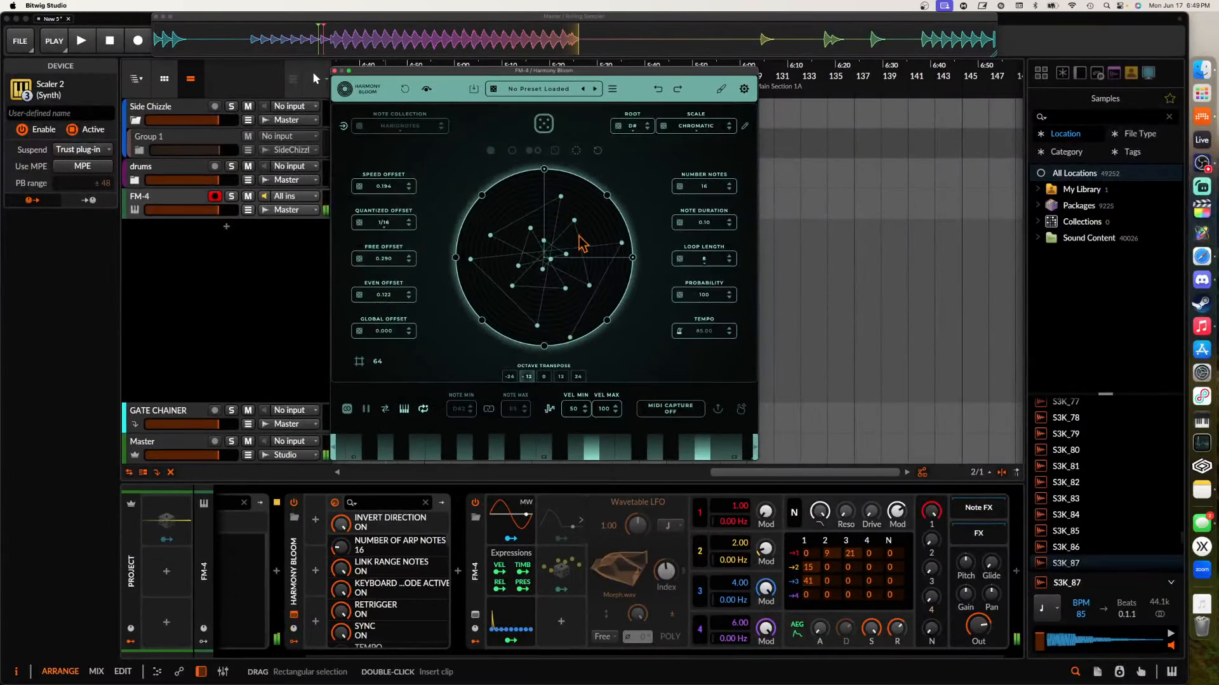
pyautogui.click(385, 410)
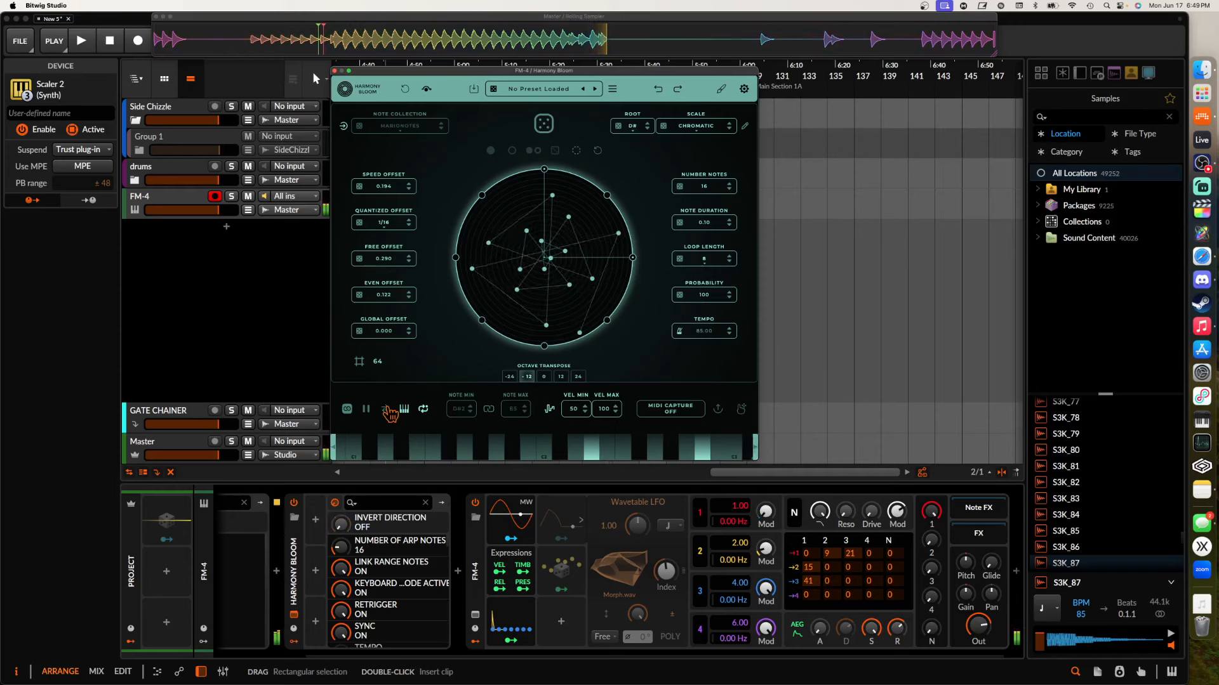
# Add Random modulators to Harmony Bloom, mapping one to Invert Direction at 1.000 and a duplicate to Speed Offset at -0.28
pyautogui.click(315, 519)
pyautogui.write('RAND')
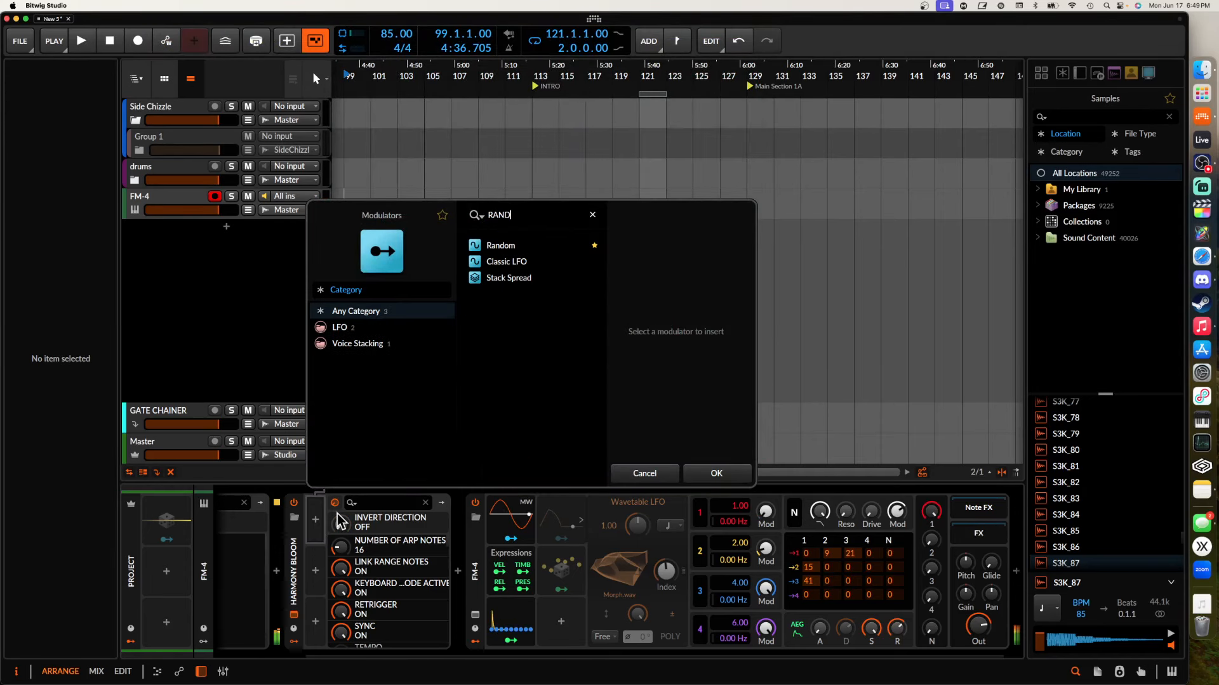
pyautogui.click(502, 248)
pyautogui.click(714, 474)
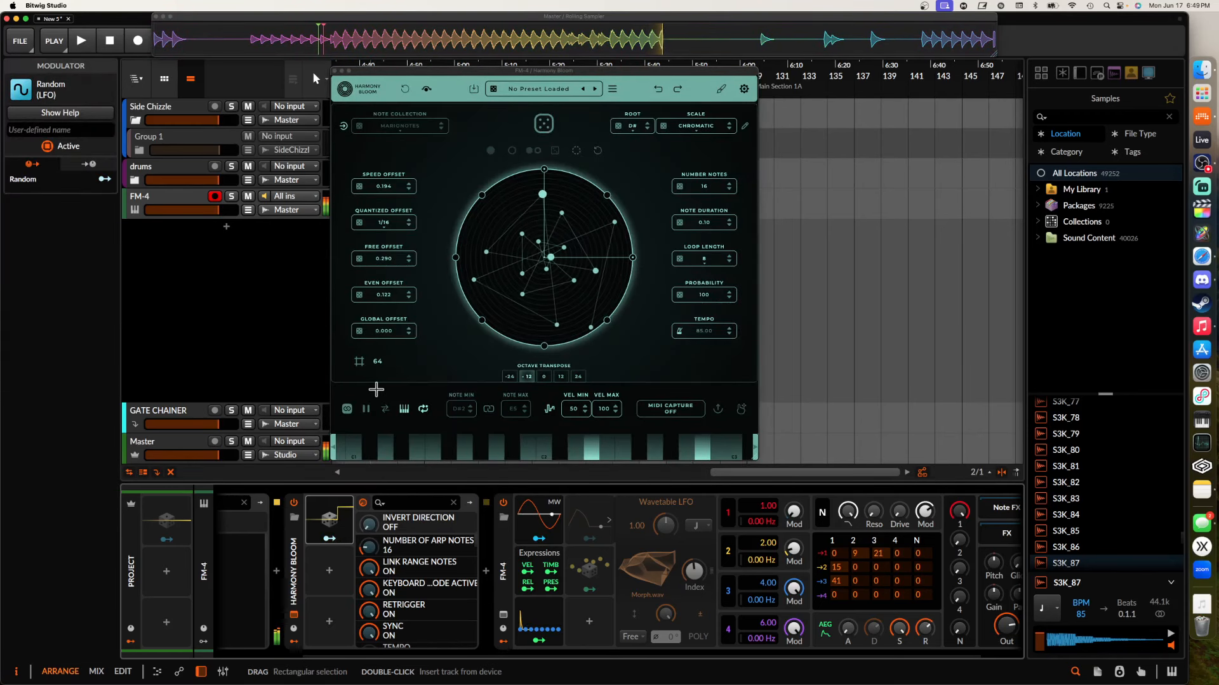
pyautogui.click(369, 528)
pyautogui.click(329, 538)
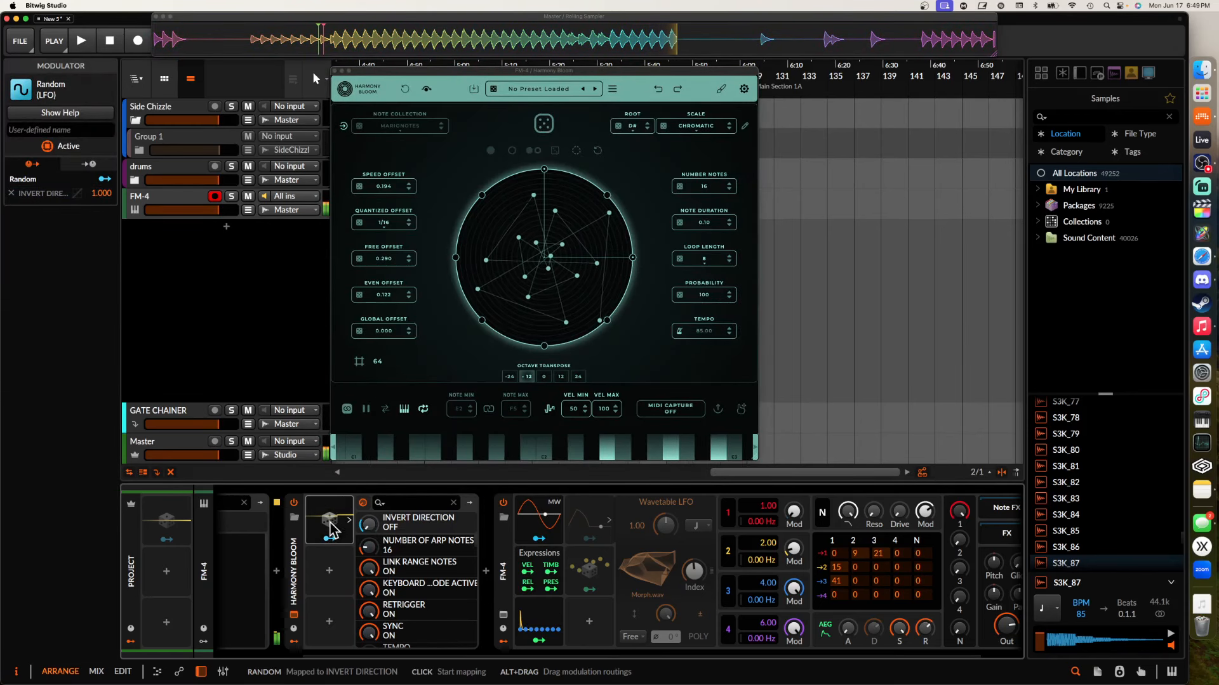
pyautogui.moveTo(330, 527); pyautogui.dragTo(391, 187)
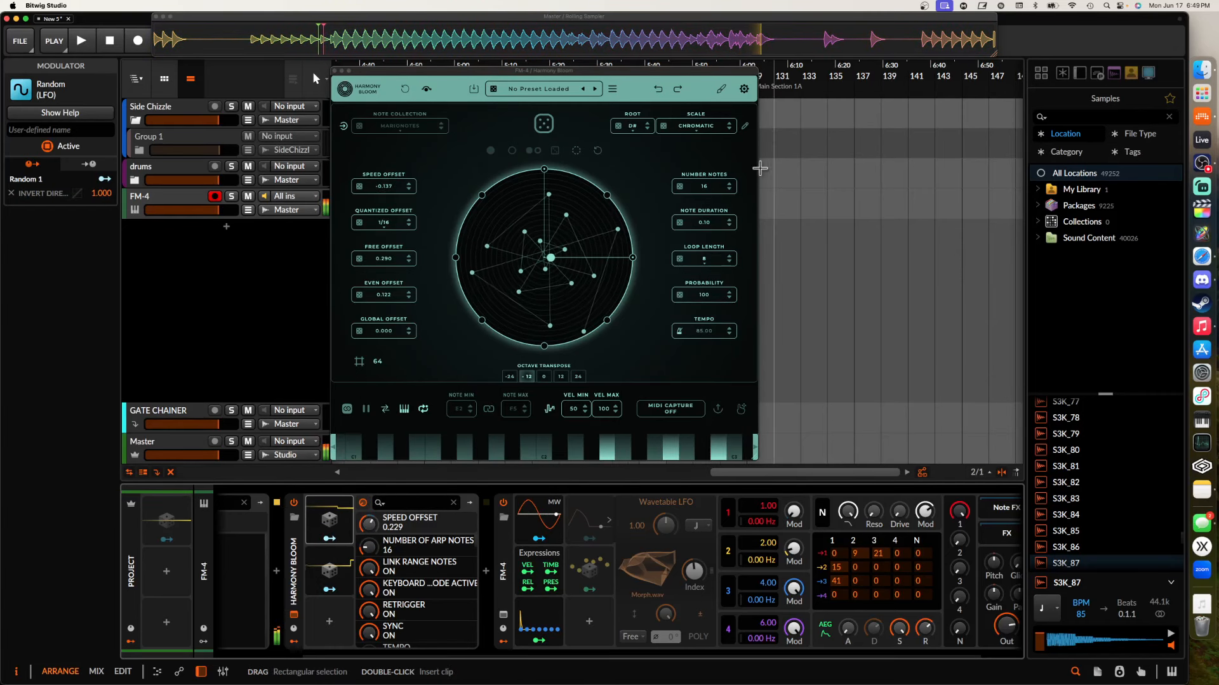
# Set the octave transpose to 0 and duplicate the Random modulator to modulate Octave by 0.167
pyautogui.click(544, 376)
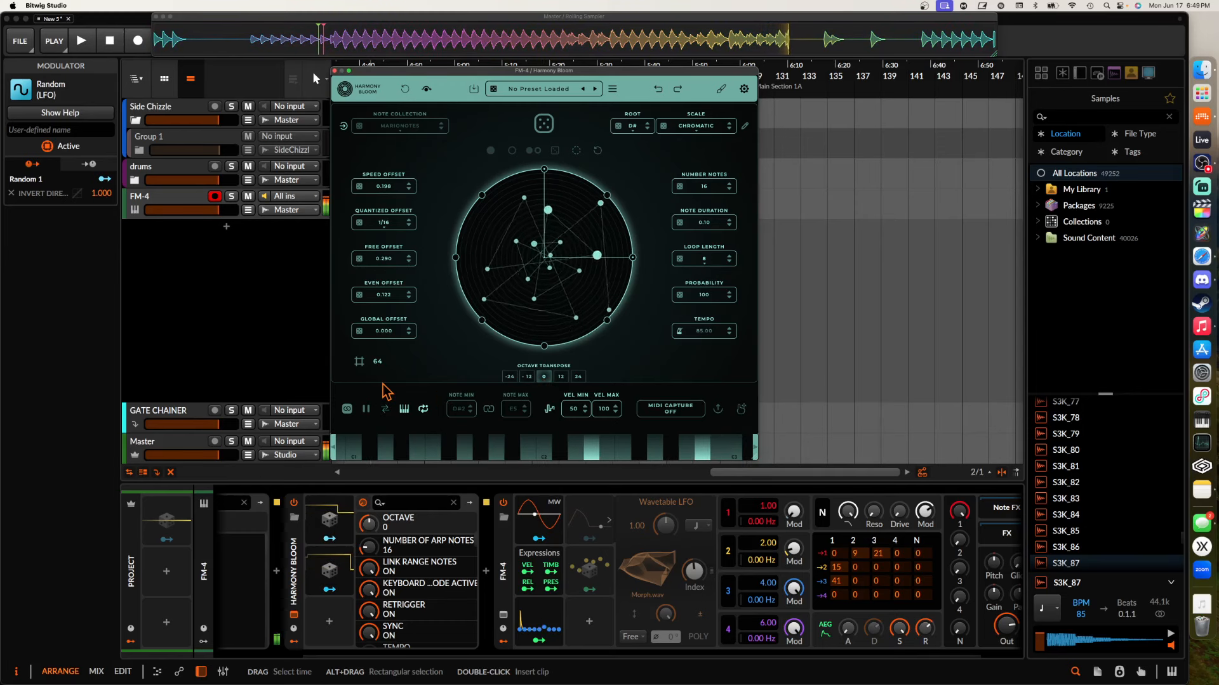
pyautogui.click(324, 567)
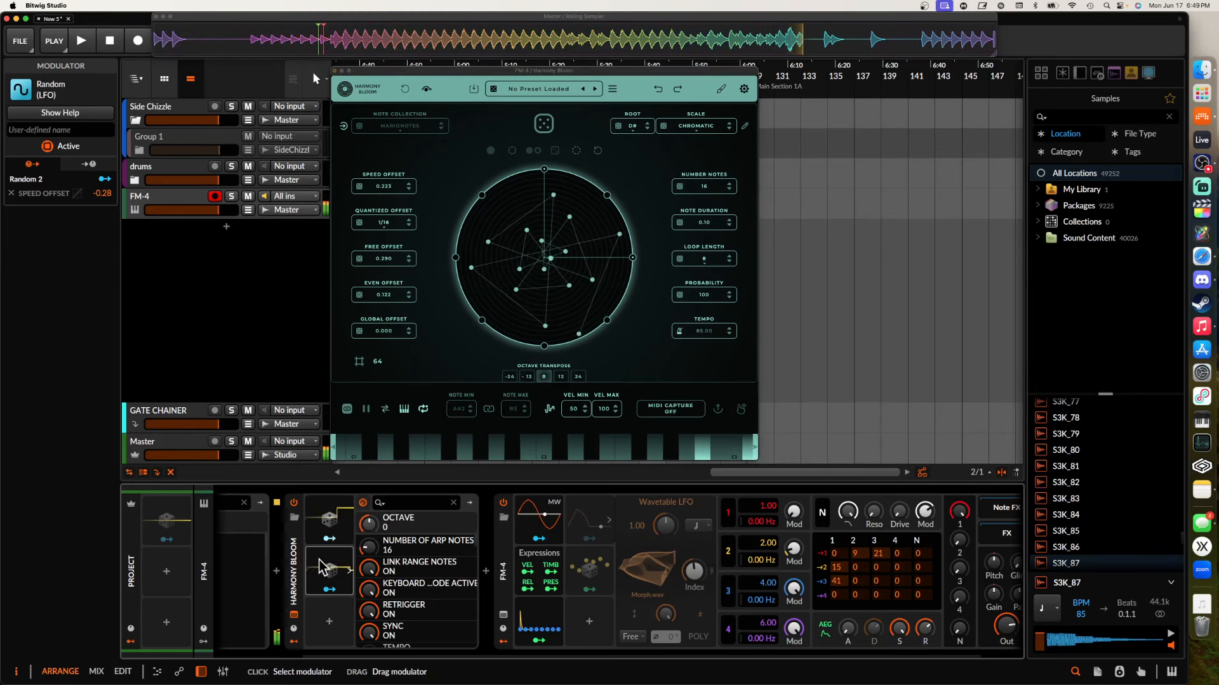
pyautogui.press('super+d')
pyautogui.click(335, 632)
pyautogui.click(552, 371)
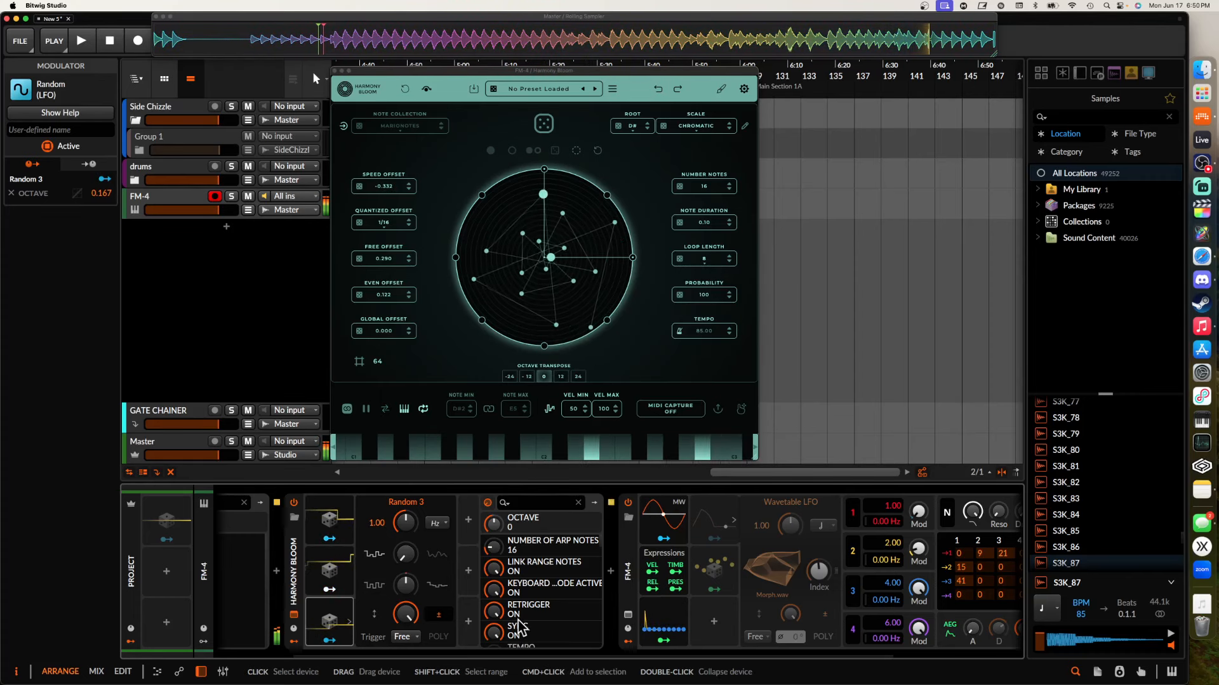
# Collapse the Harmony Bloom device in the chain and deactivate Scaler 2
pyautogui.click(293, 642)
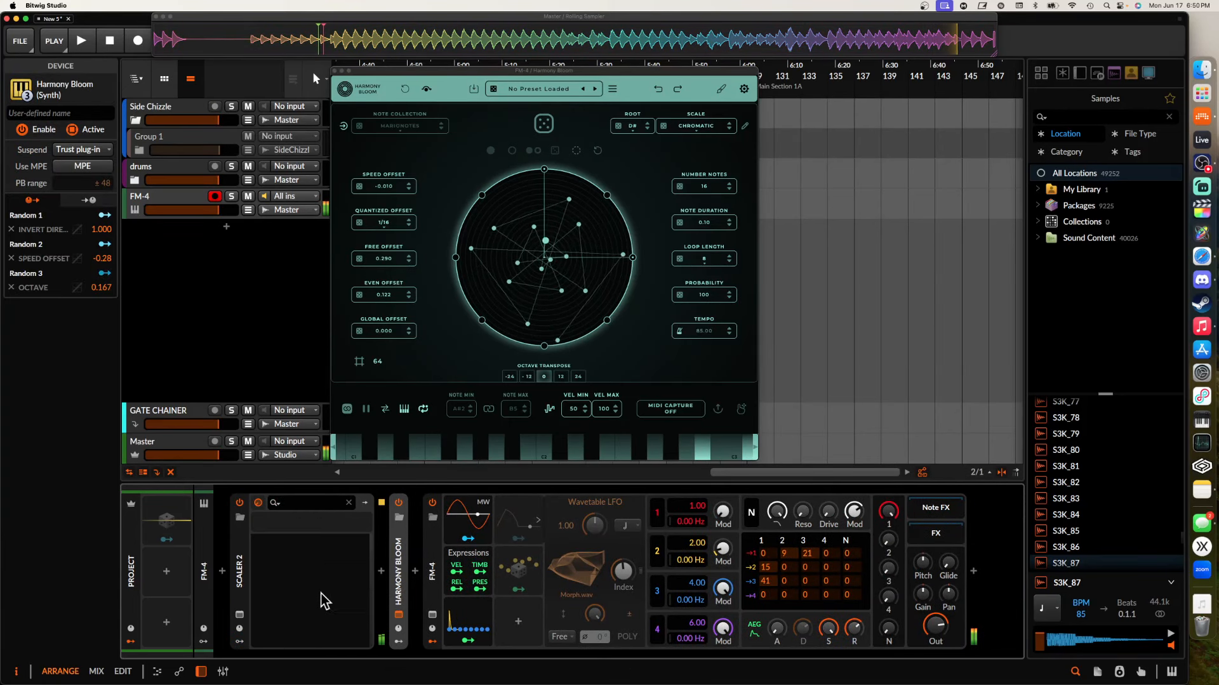
pyautogui.click(240, 503)
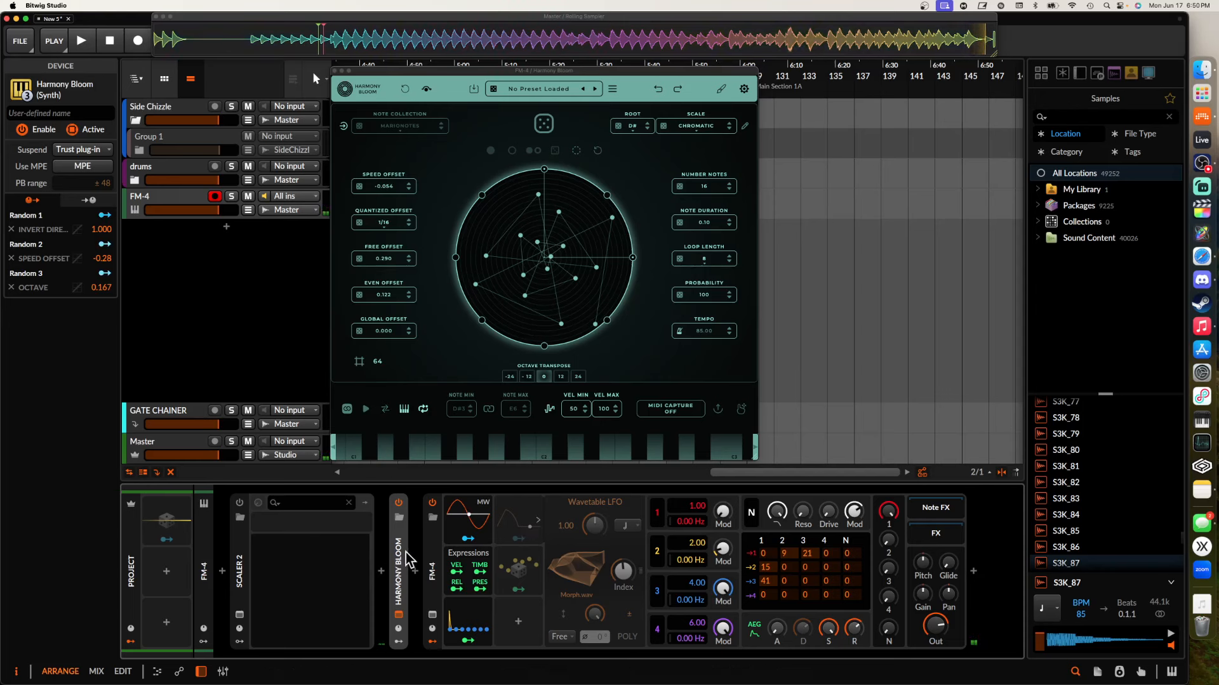
# Insert a Humanize note effect between Harmony Bloom and FM-4
pyautogui.click(414, 571)
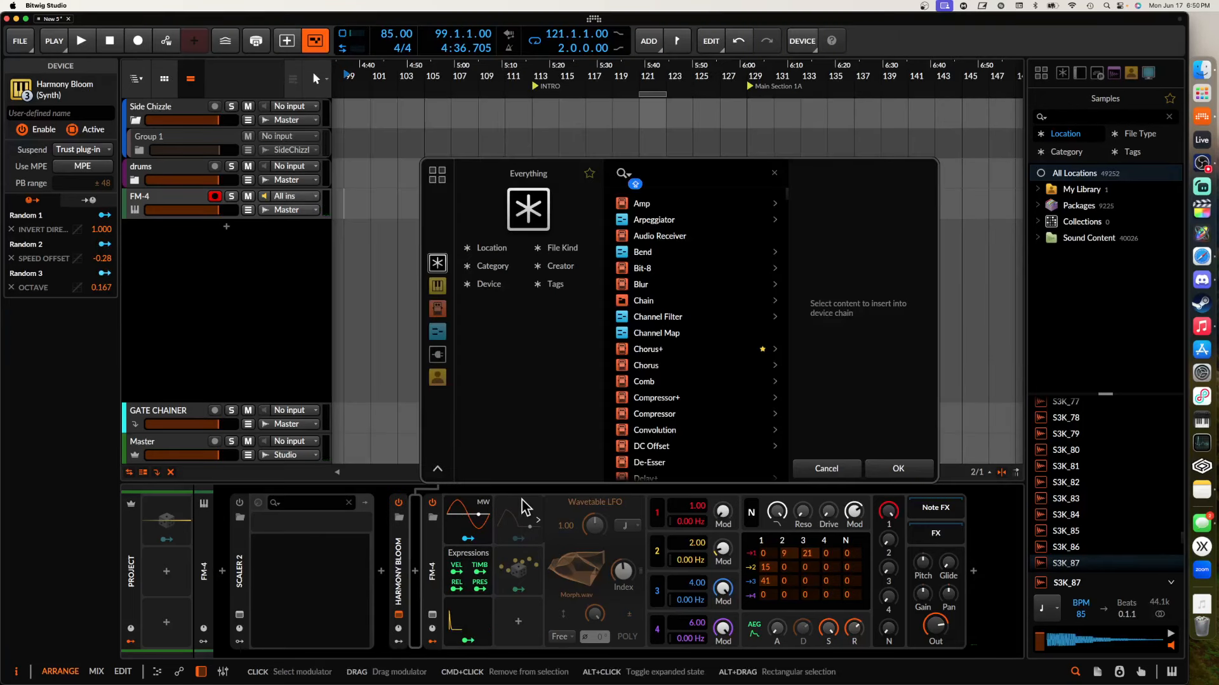
pyautogui.write('HUMAN')
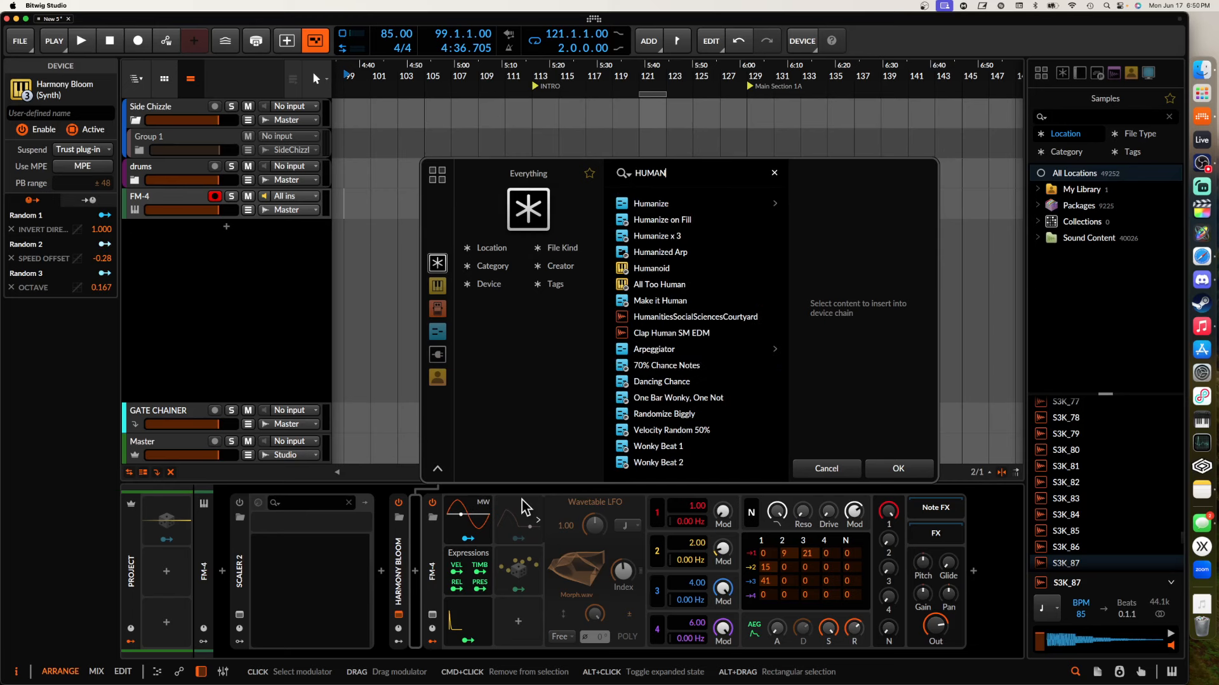
pyautogui.click(653, 208)
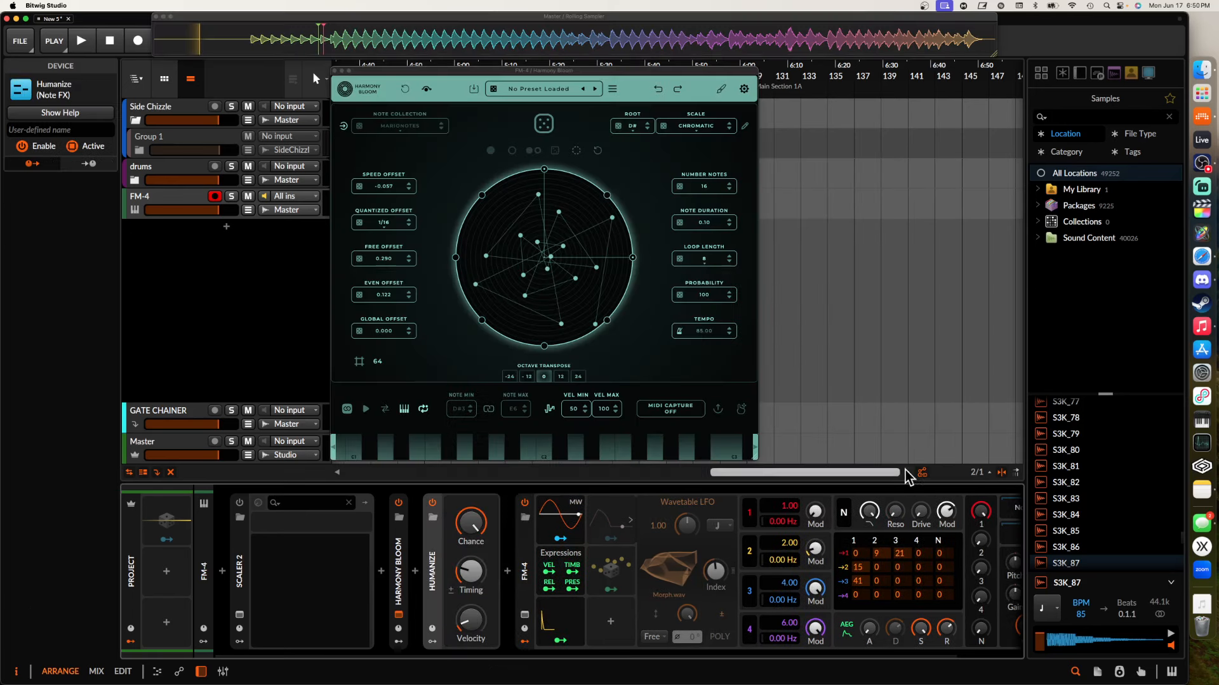
pyautogui.click(876, 462)
# Try a Ricochet note effect between Humanize and FM-4 and remove it
pyautogui.click(507, 573)
pyautogui.write('RICO')
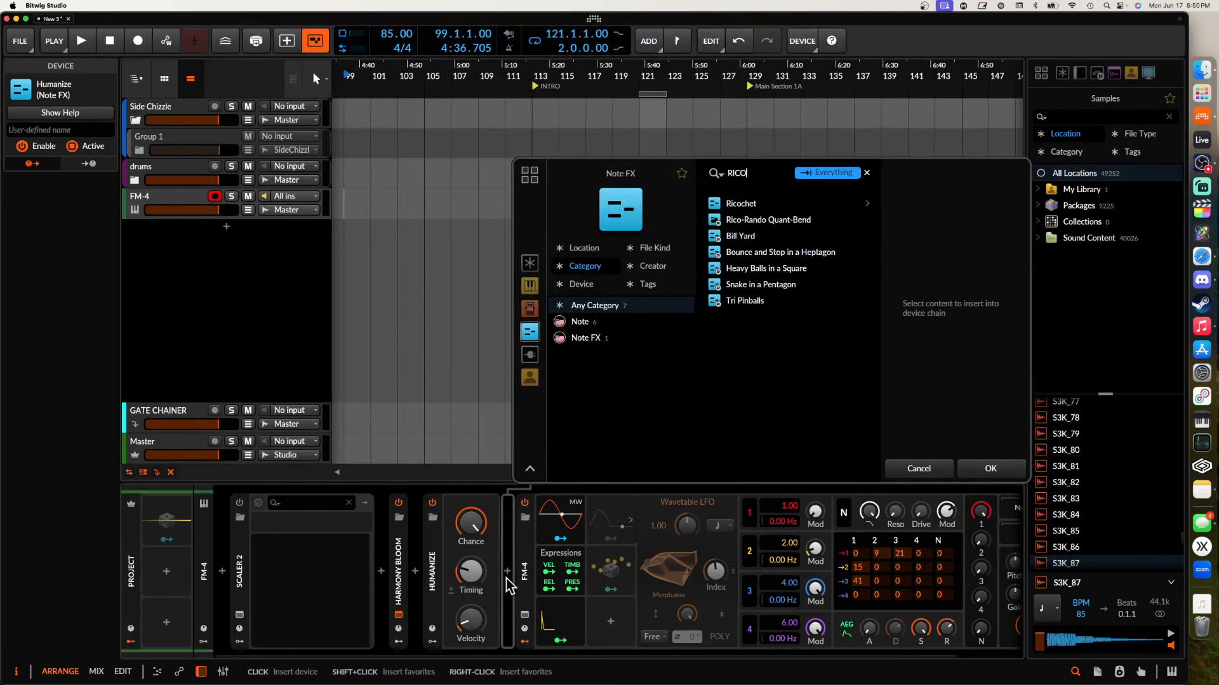
pyautogui.click(744, 205)
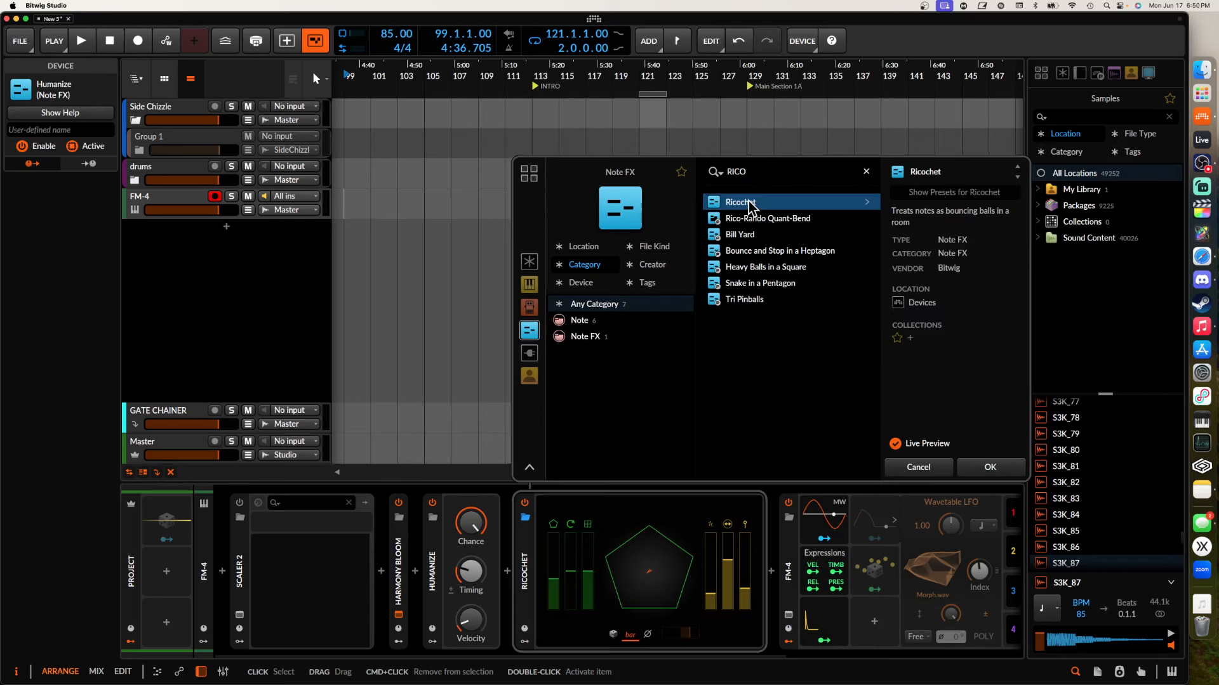
pyautogui.click(987, 467)
pyautogui.press('Delete')
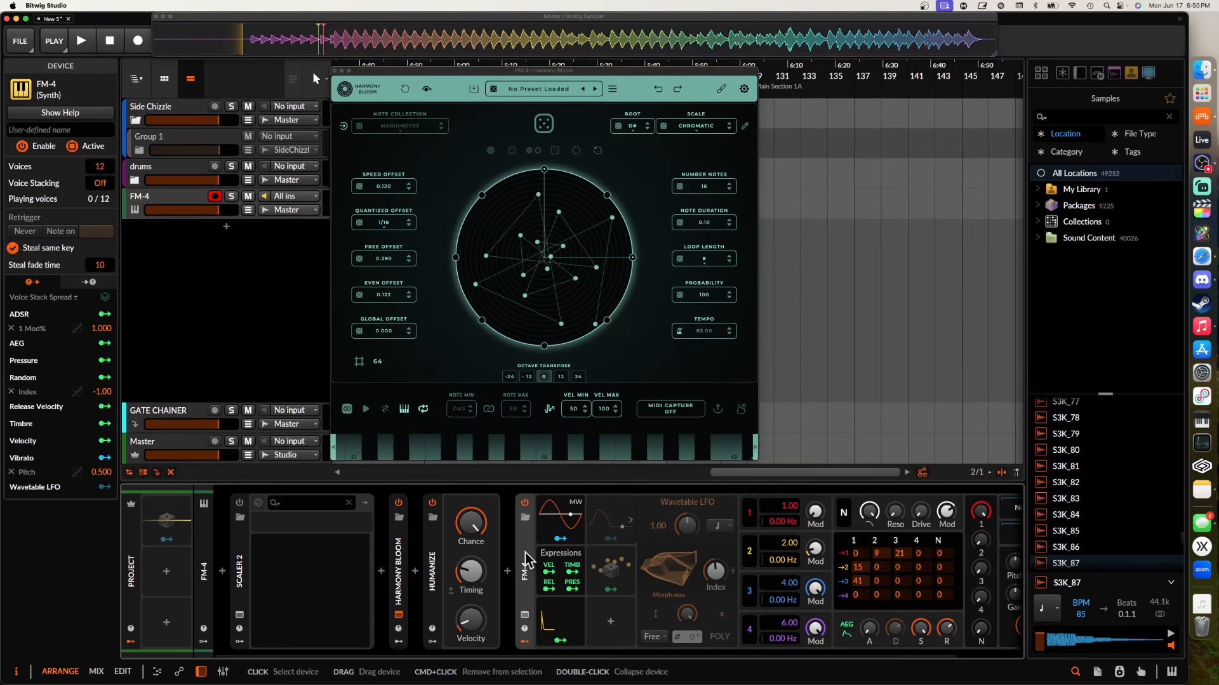
# Try a Note Length device between Harmony Bloom and Humanize, and delete both note effects
pyautogui.click(415, 571)
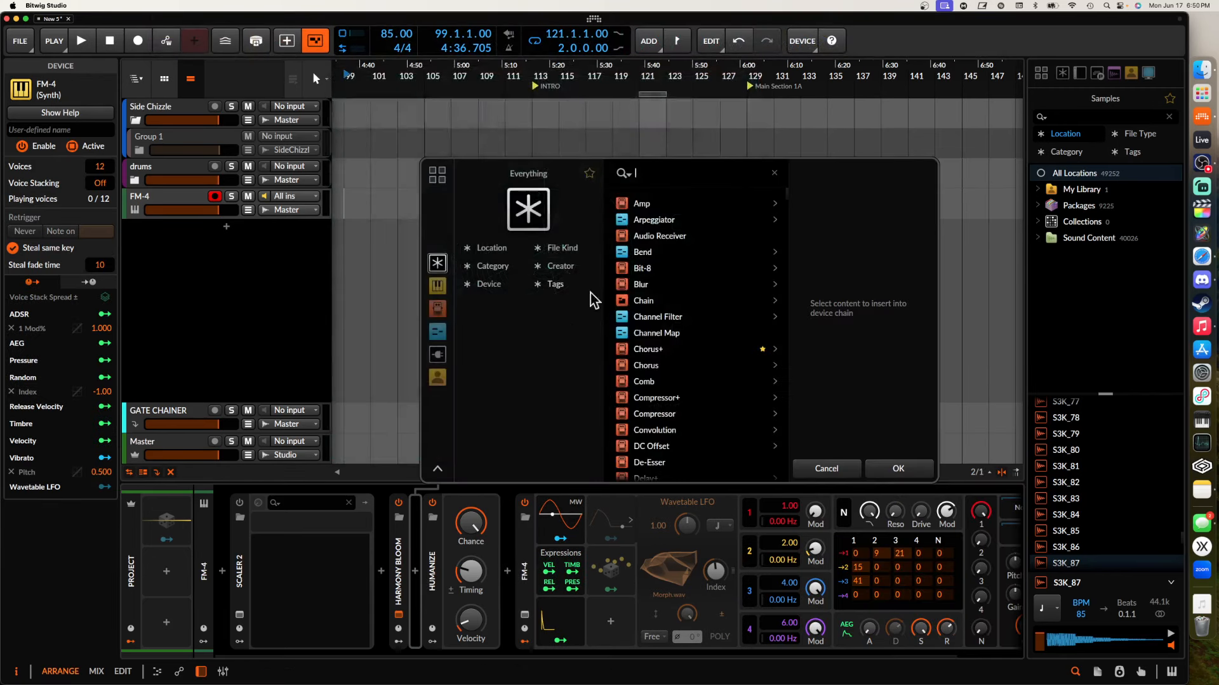
pyautogui.write('note')
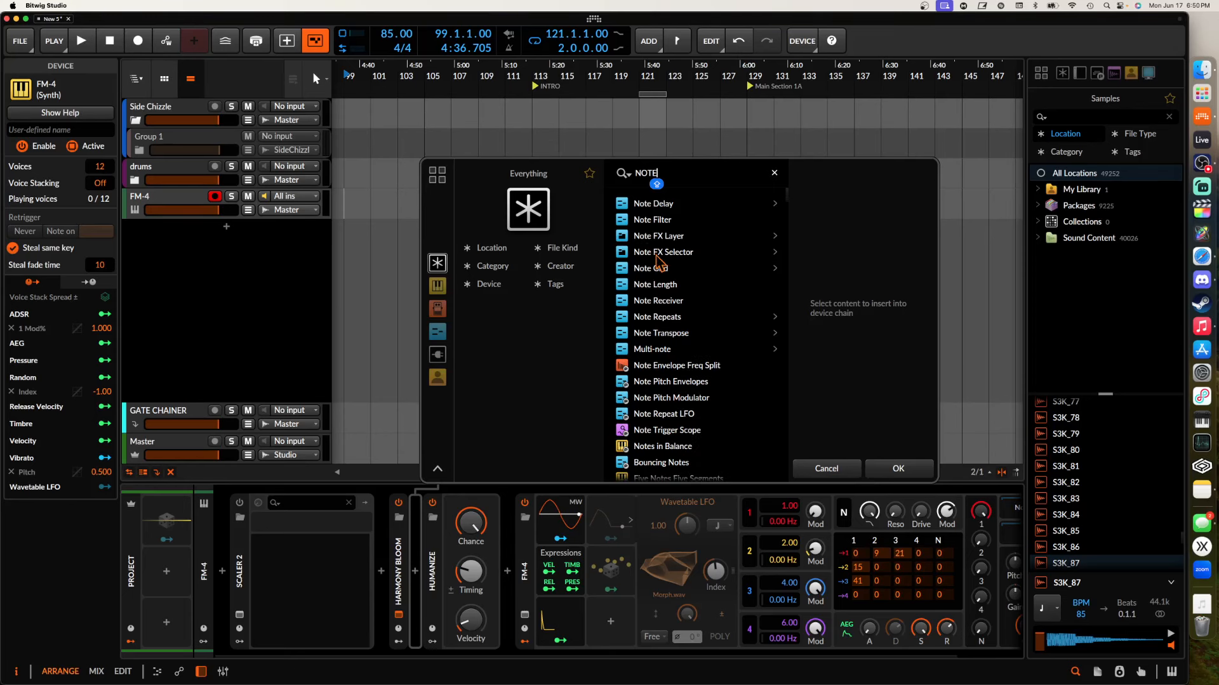
pyautogui.click(660, 285)
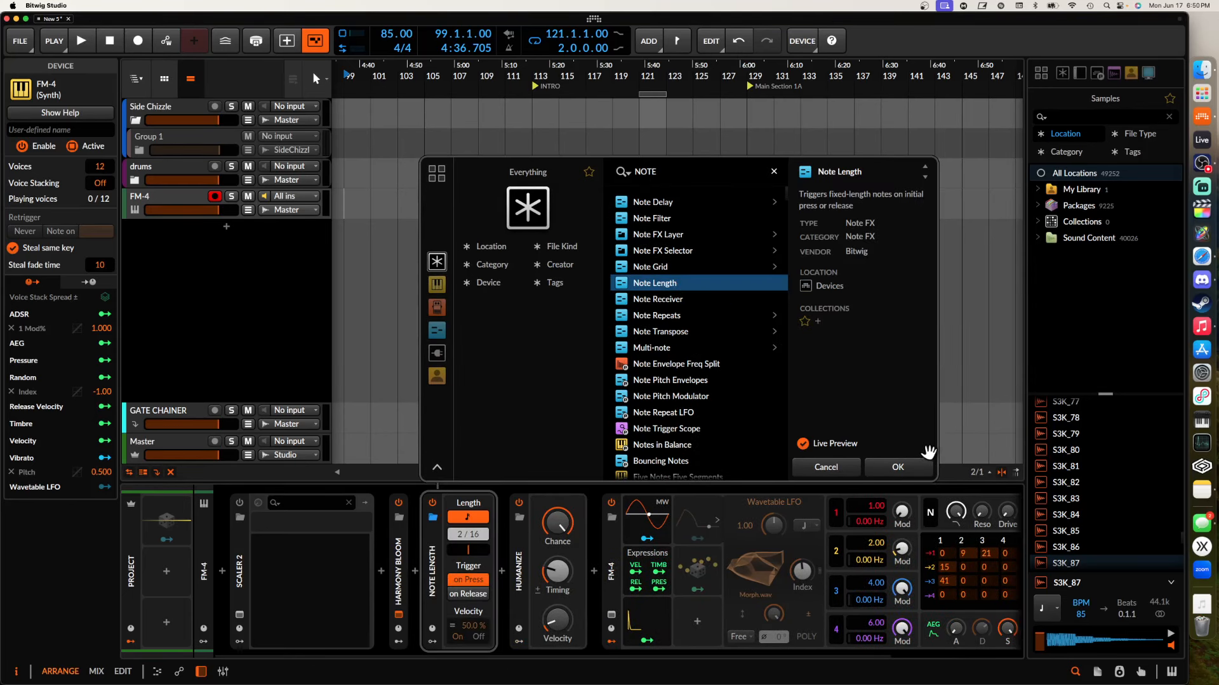
pyautogui.click(908, 468)
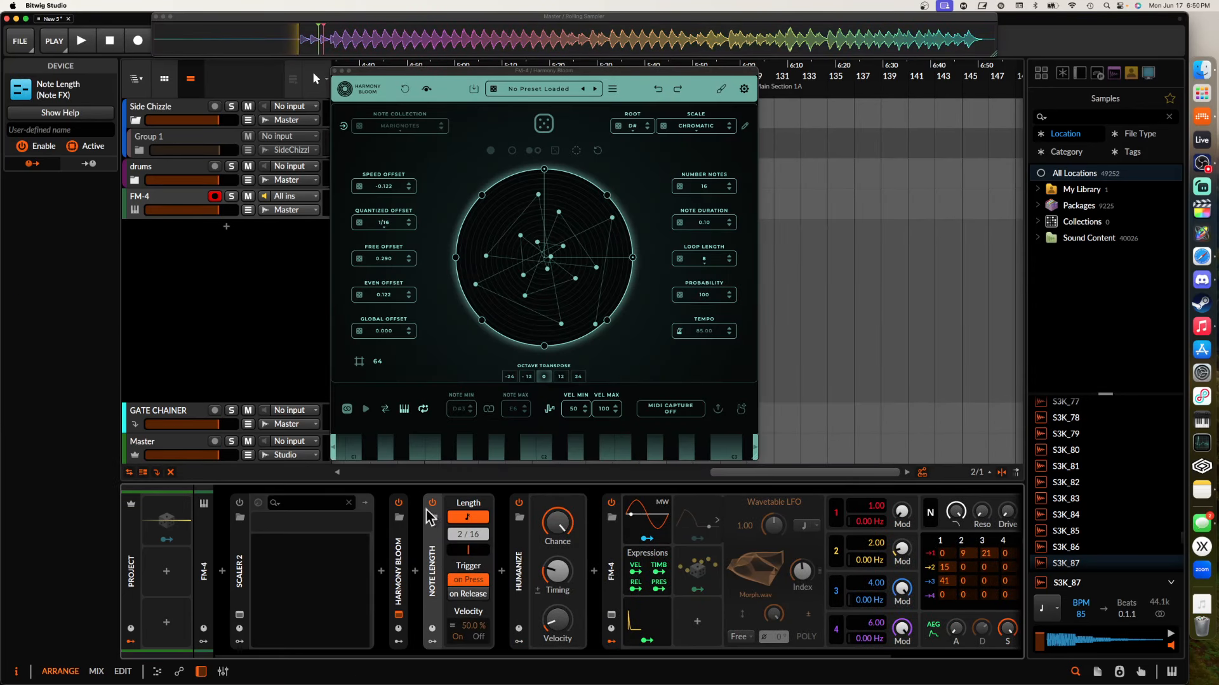
pyautogui.press('Delete')
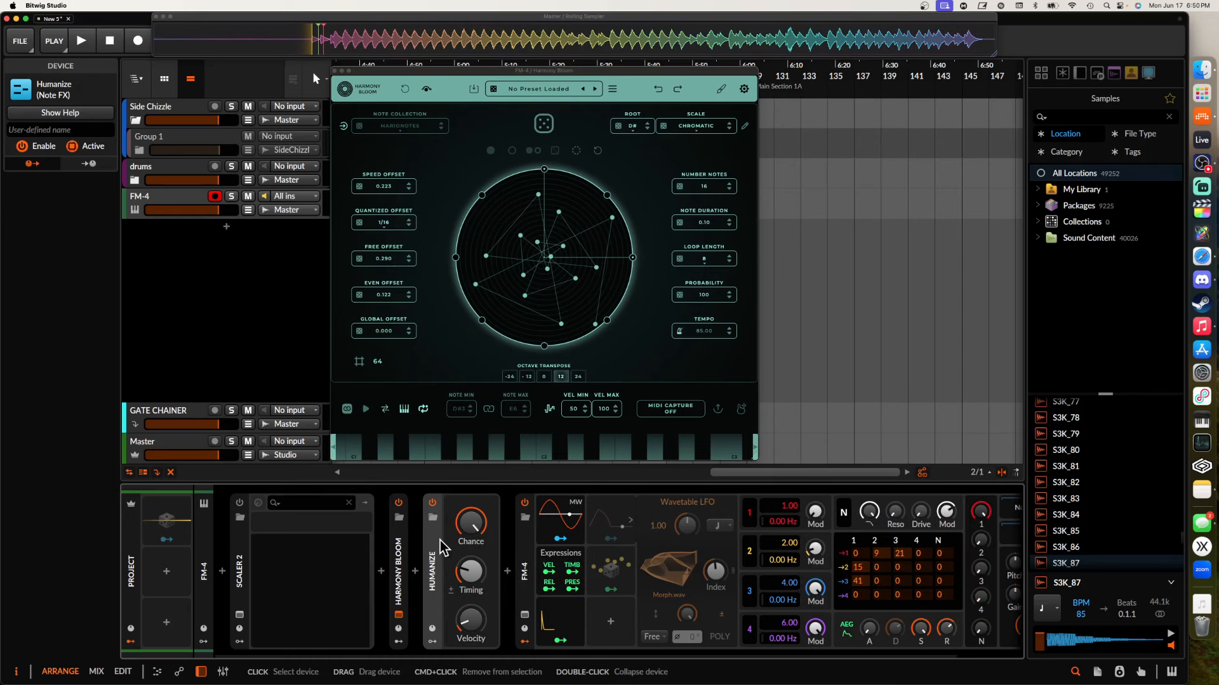
pyautogui.press('Delete')
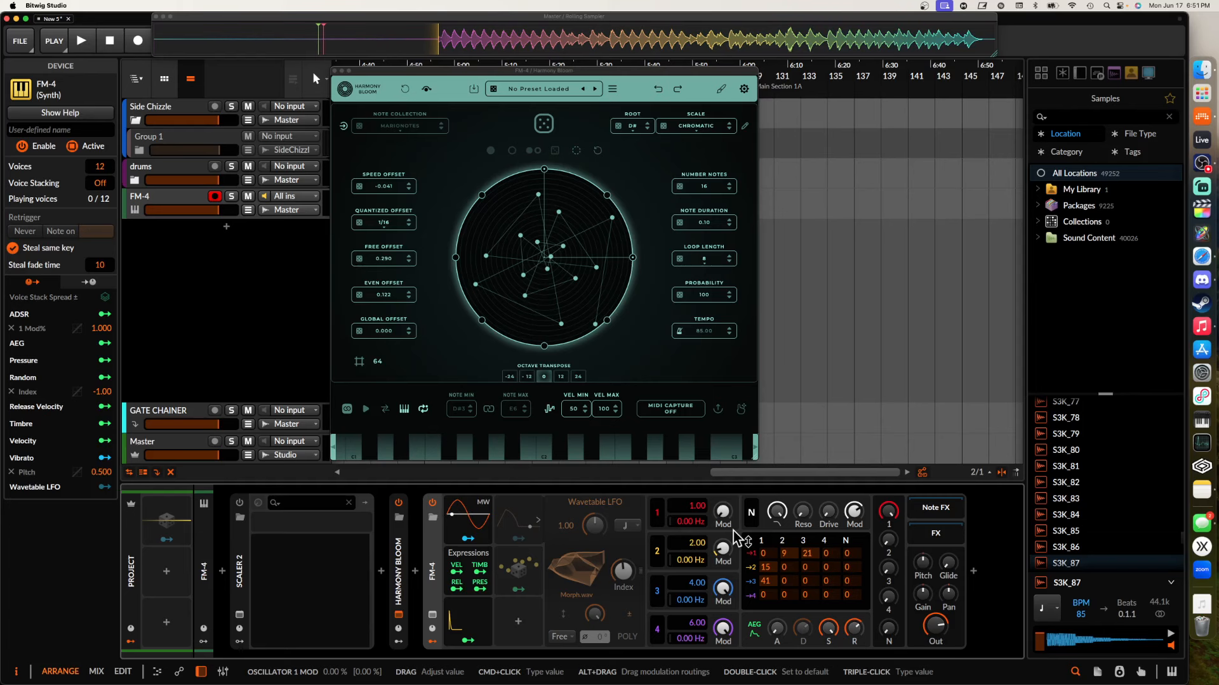
# Insert a Reverb device after FM-4 in the device chain
pyautogui.click(973, 571)
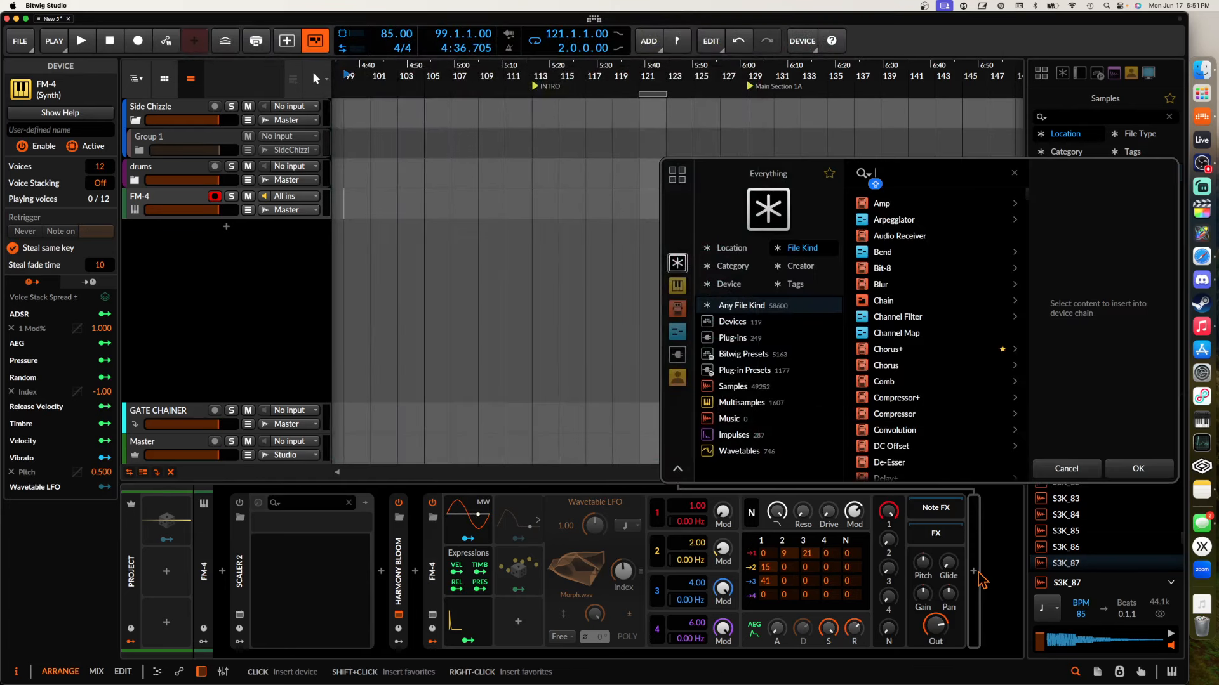
pyautogui.write('REVERB')
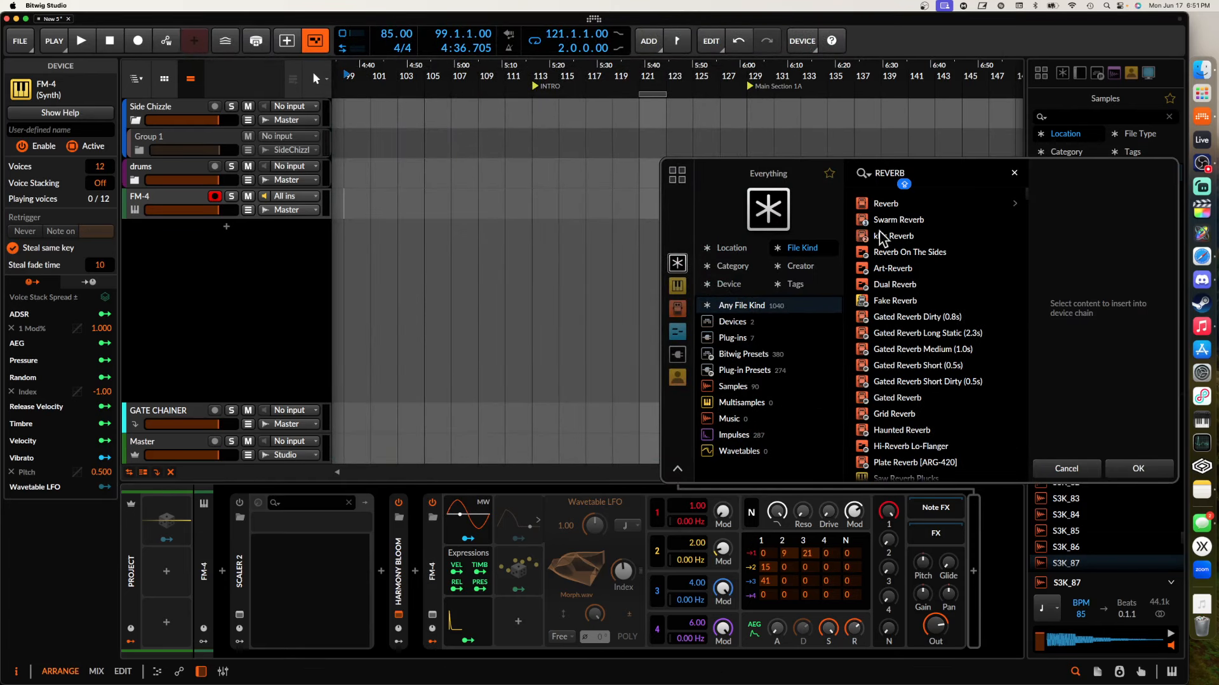
pyautogui.click(885, 203)
pyautogui.click(1138, 468)
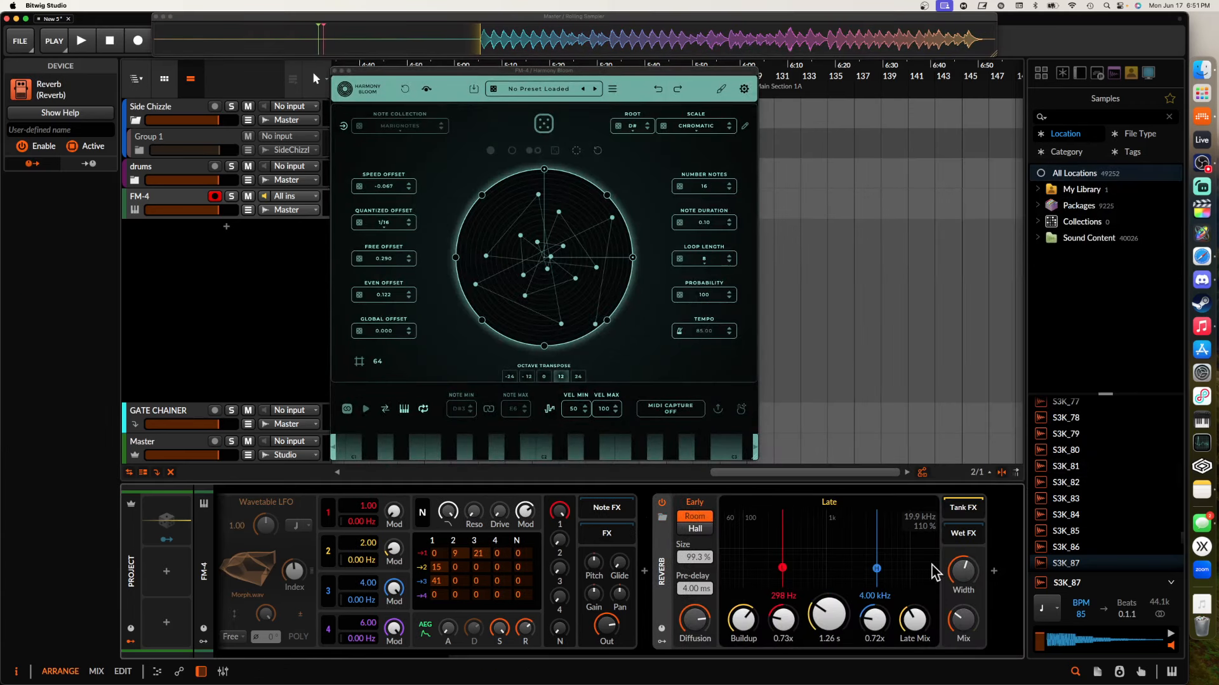
# Insert an Over distortion device after the Reverb
pyautogui.click(993, 575)
pyautogui.write('OVER')
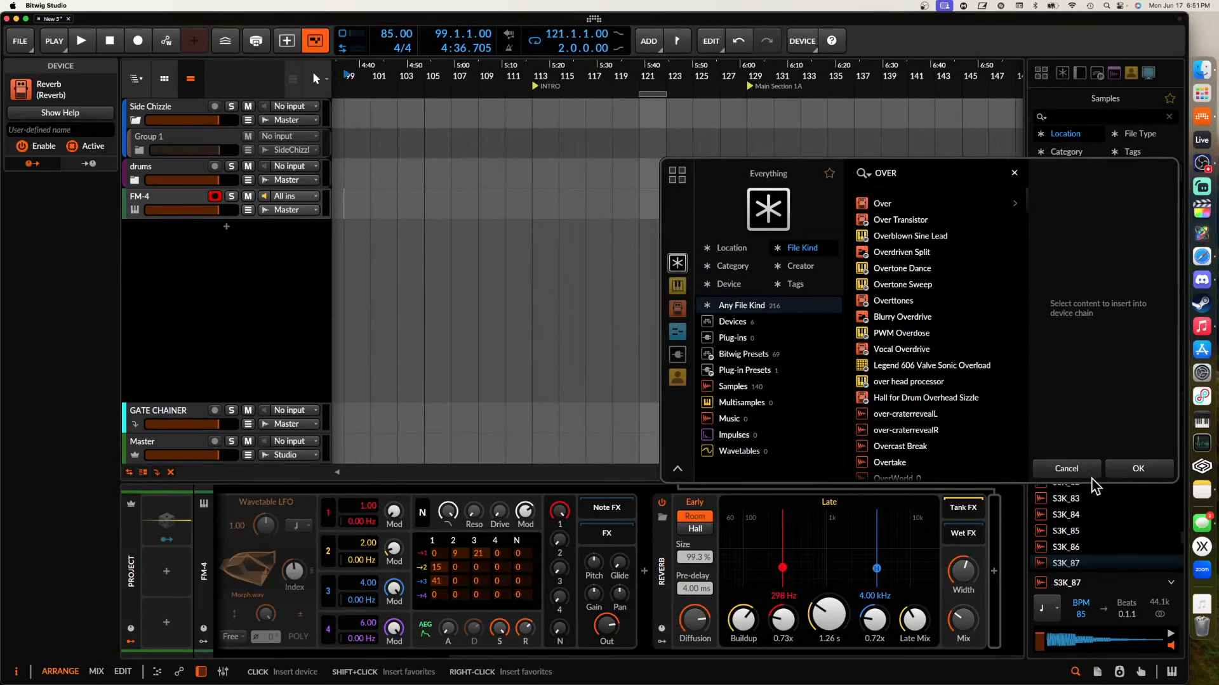
pyautogui.press('Down')
pyautogui.click(1138, 468)
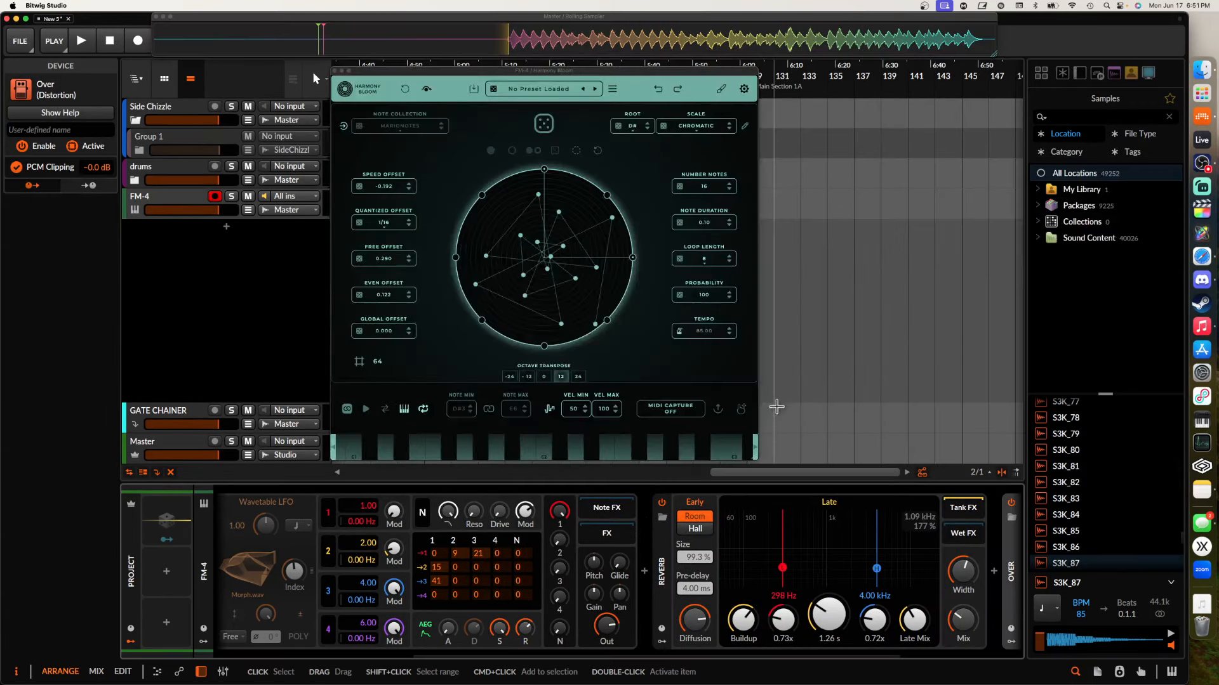
# Lower the Over device's clipping threshold to -6.1 dB and leave its Make-up option off
pyautogui.hscroll(5, 733, 528)
pyautogui.hscroll(2, 635, 571)
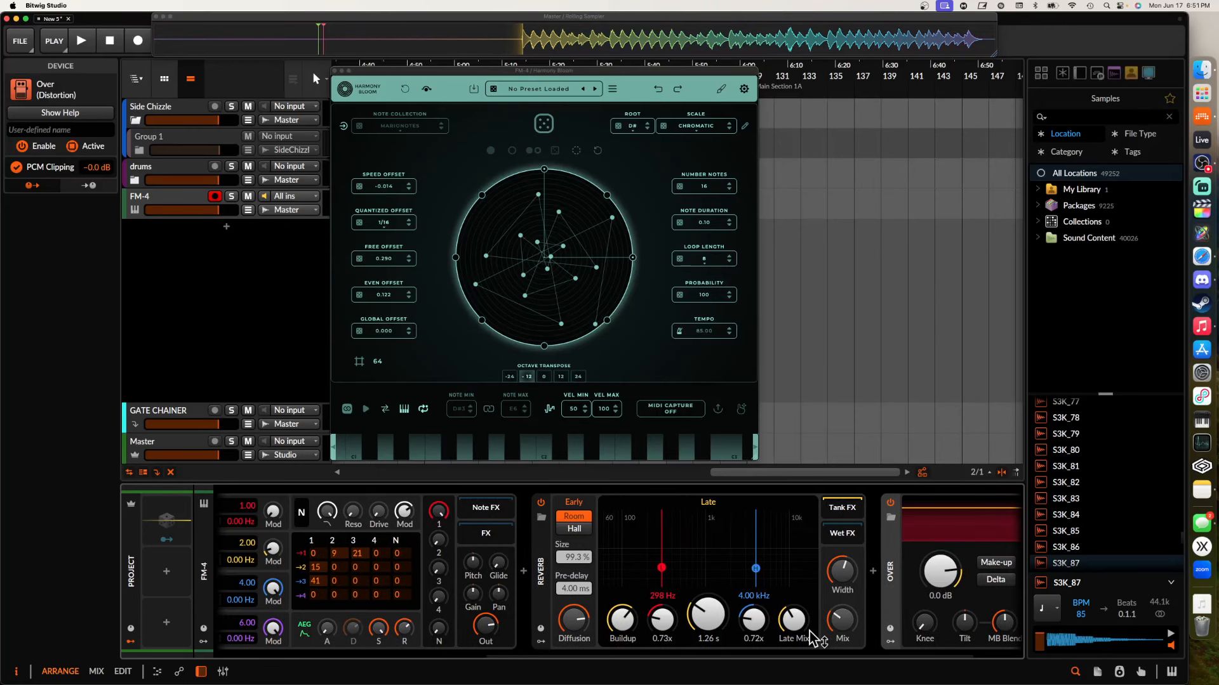
pyautogui.click(900, 564)
pyautogui.click(897, 564)
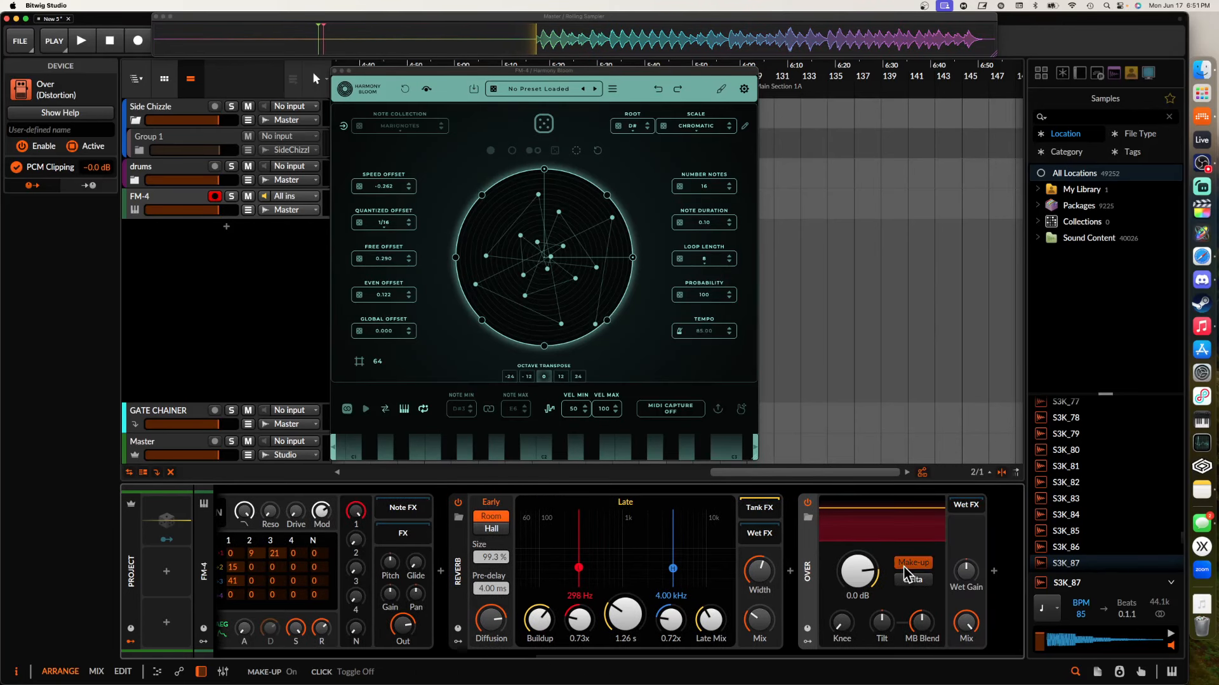
pyautogui.moveTo(859, 562); pyautogui.dragTo(860, 570)
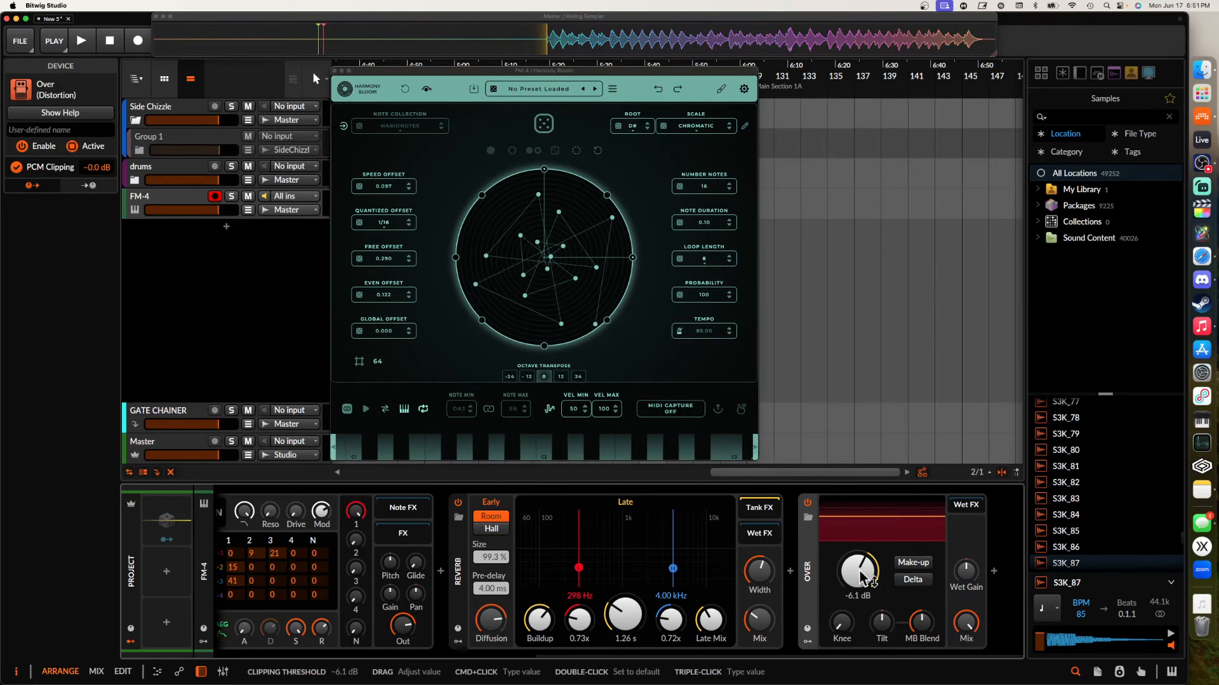
# Insert a Filter+ device between Reverb and Over
pyautogui.click(791, 570)
pyautogui.write('filter')
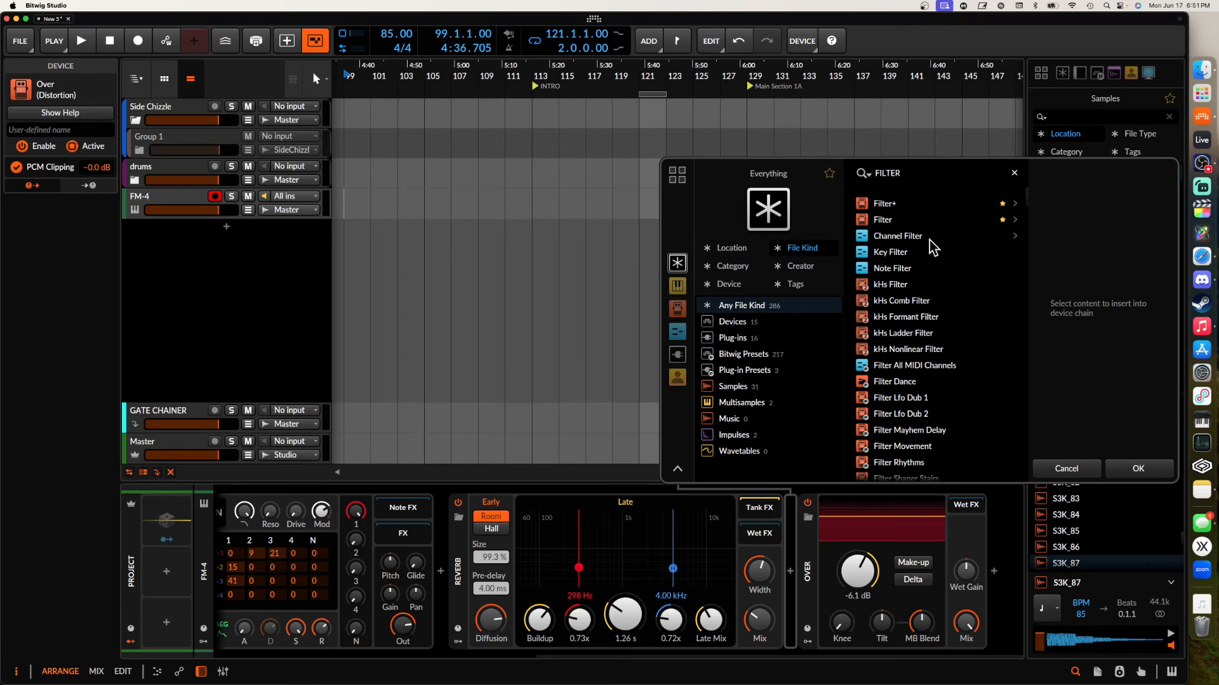
pyautogui.click(902, 203)
pyautogui.click(1132, 467)
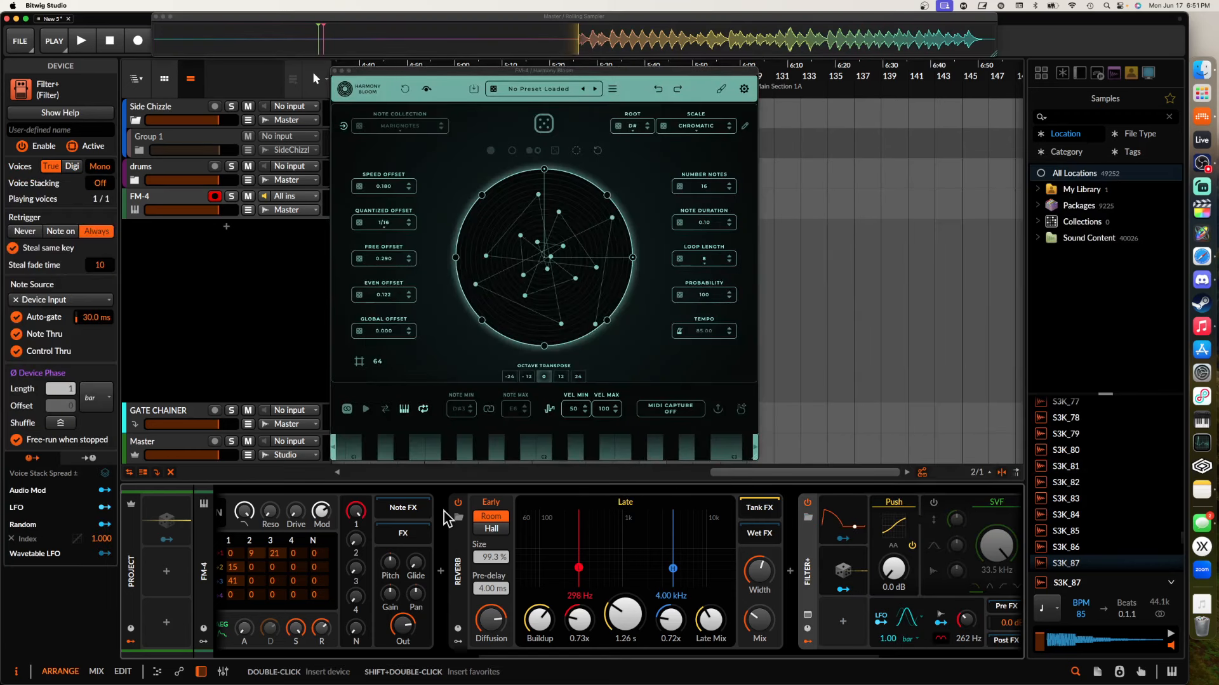
# Open Scaler 2 to play the chain and lower the Over device's clipping threshold to -9.1 dB
pyautogui.hscroll(-10, 449, 517)
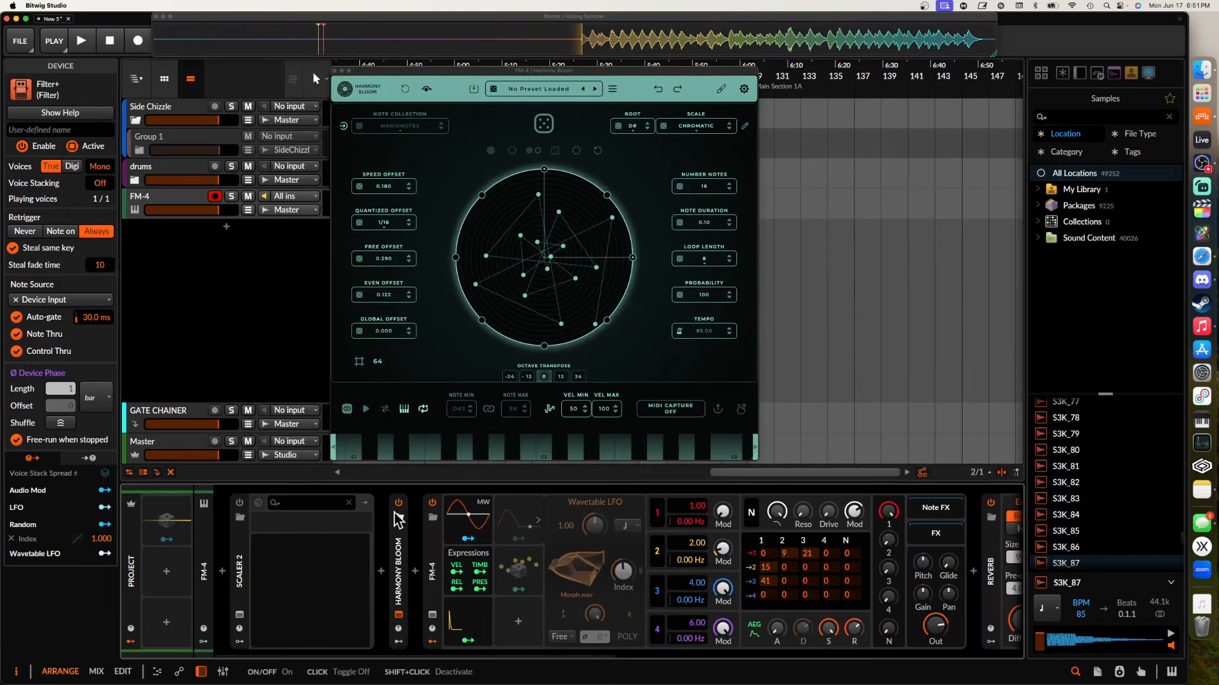
pyautogui.click(240, 615)
pyautogui.click(375, 172)
pyautogui.hscroll(10, 600, 552)
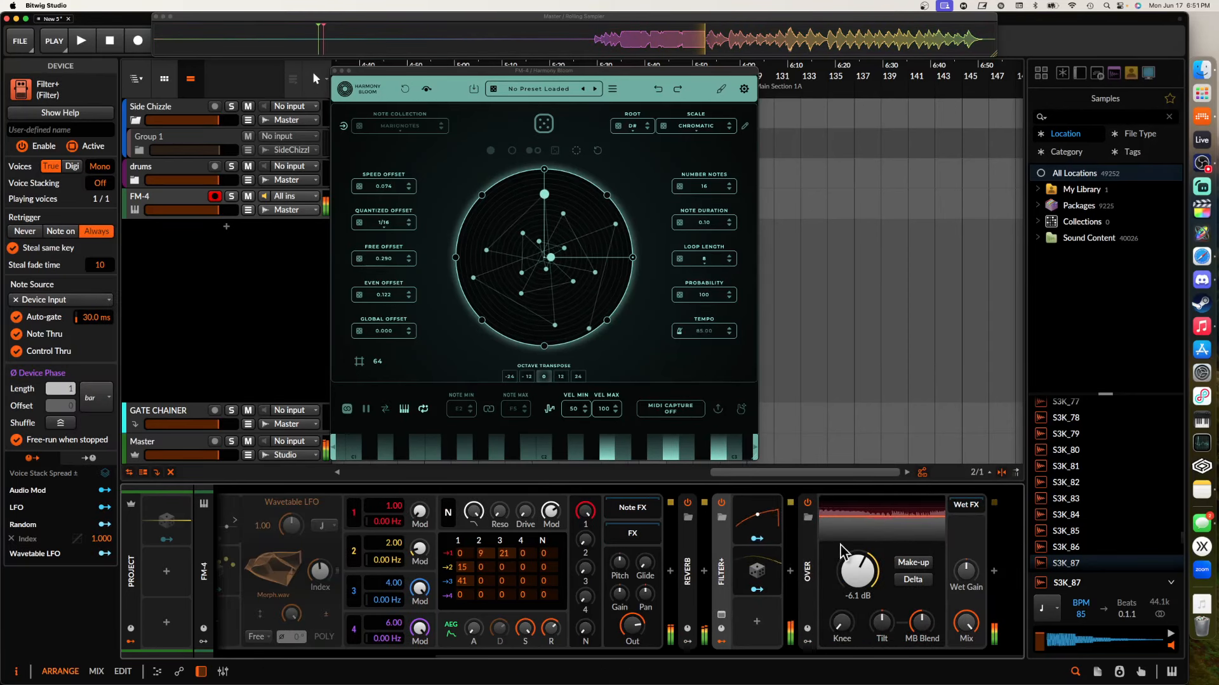
pyautogui.moveTo(860, 575); pyautogui.dragTo(860, 591)
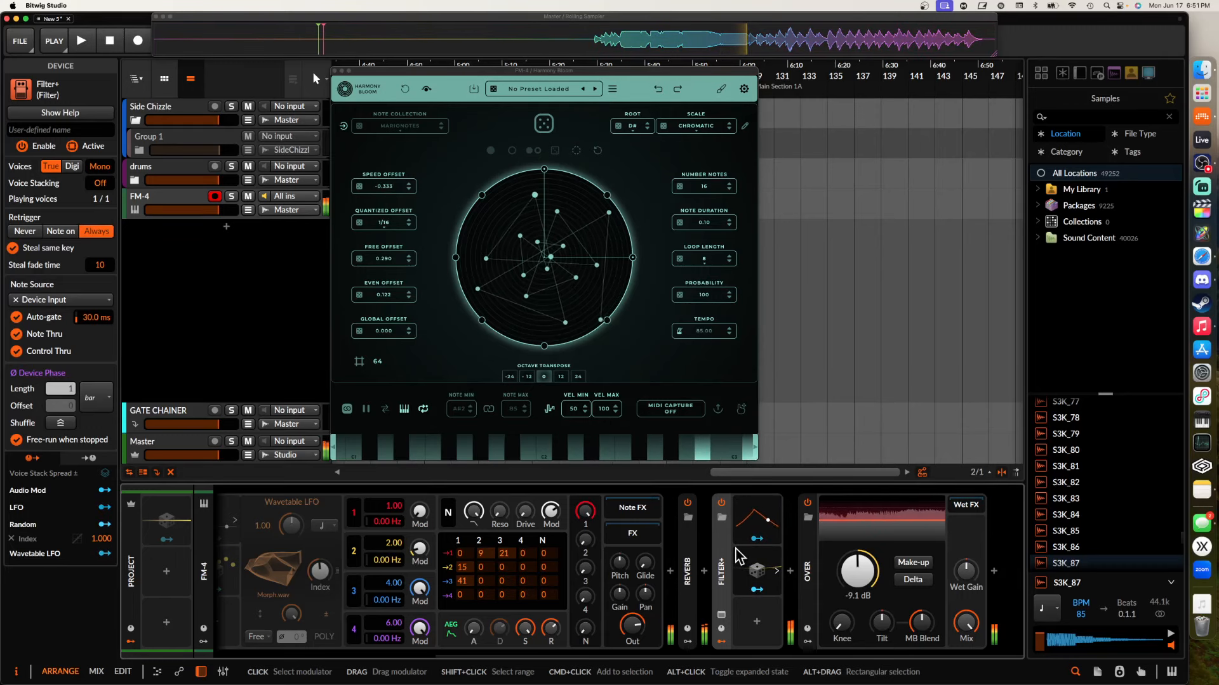
# Close the Harmony Bloom window and place the captured Rolling Sampler audio on a new track at bar 129
pyautogui.hscroll(-5, 737, 556)
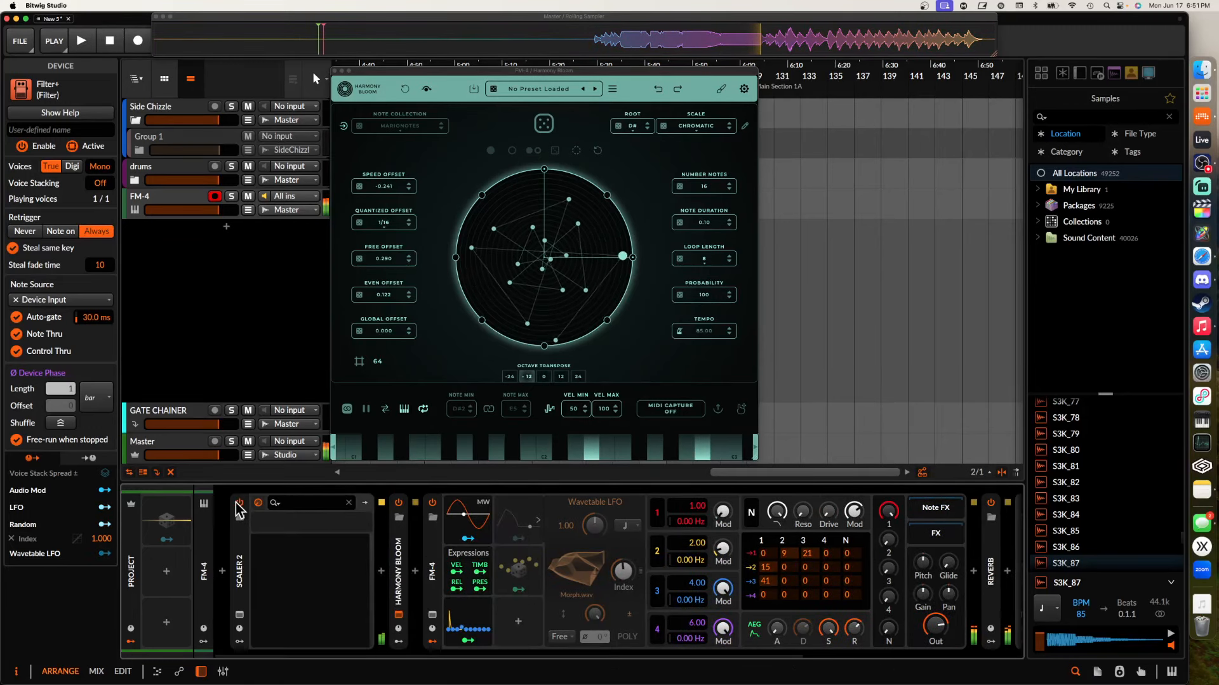
pyautogui.click(335, 71)
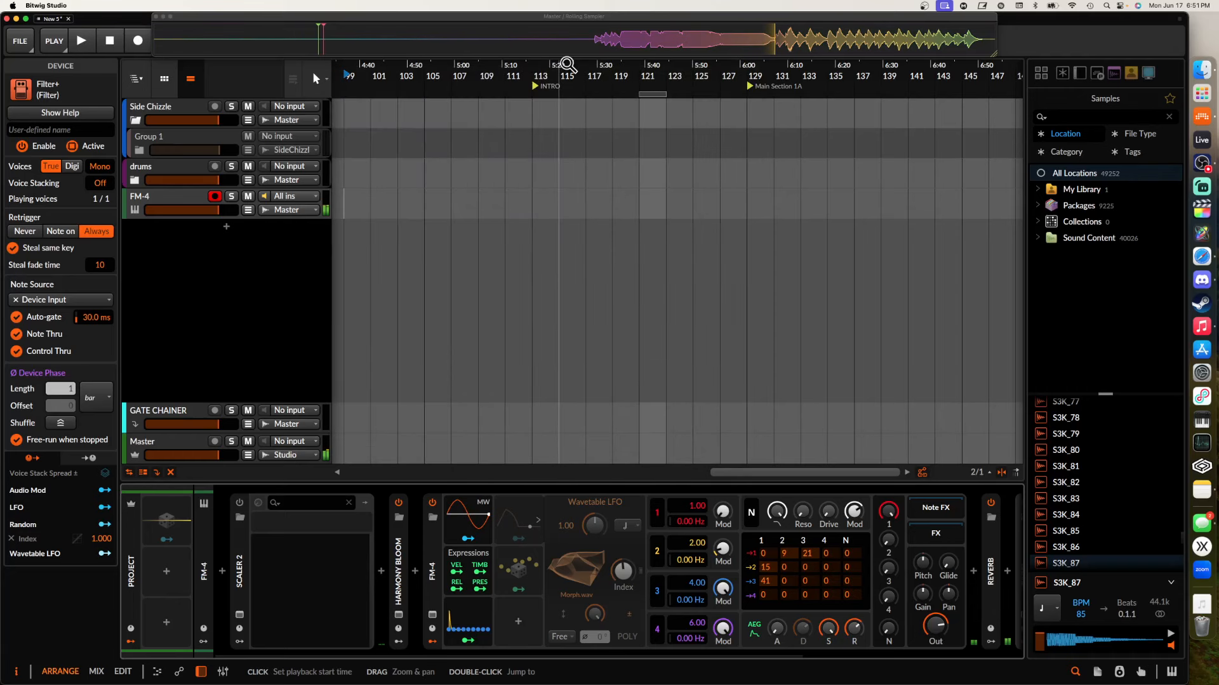
pyautogui.moveTo(616, 50); pyautogui.dragTo(795, 53)
pyautogui.moveTo(734, 115); pyautogui.dragTo(775, 245)
# Add a new instrument track directly below the FM-4 track
pyautogui.click(177, 213)
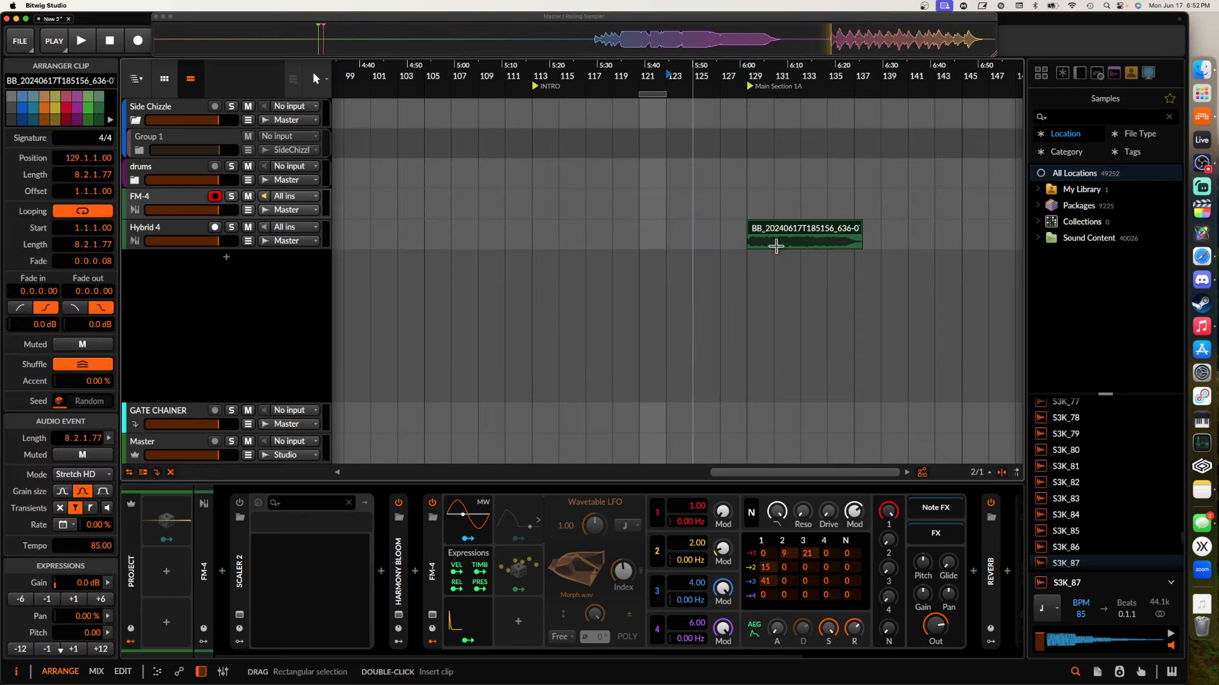
pyautogui.click(178, 201)
pyautogui.click(163, 227)
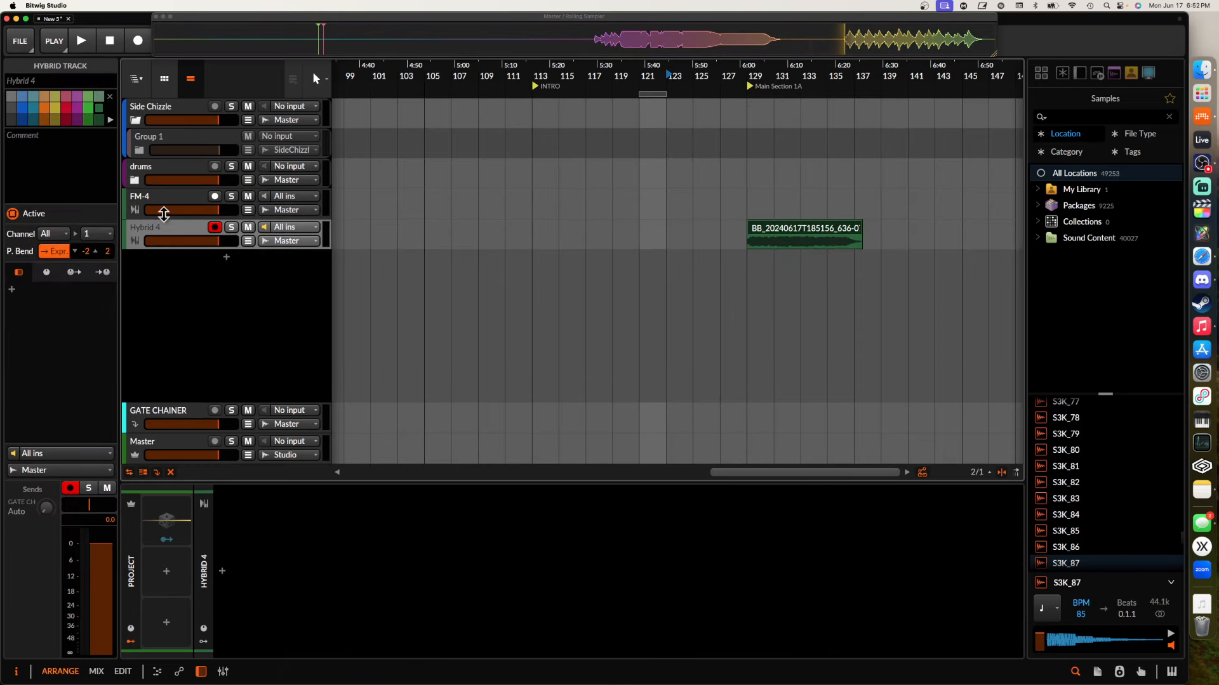
pyautogui.click(155, 199)
pyautogui.press('super+t')
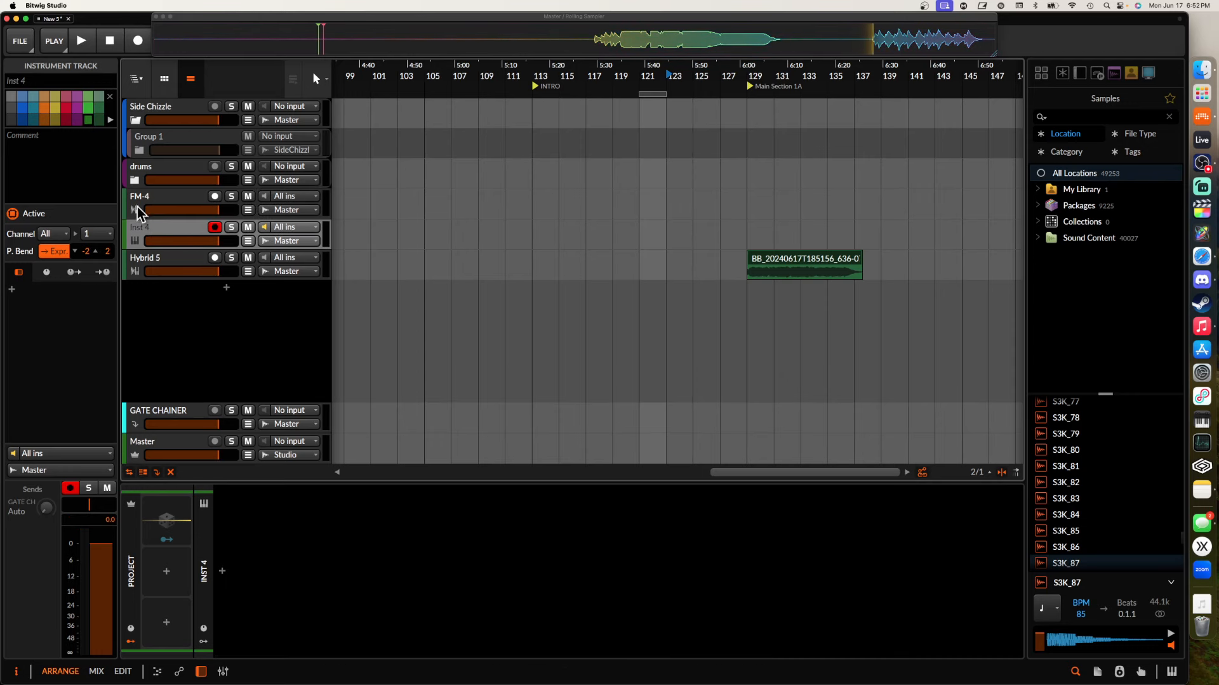
# Examine the trigger bars' channel outputs in the settings of Harmony Bloom on the FM-4 track, and close the plug-in window
pyautogui.click(137, 207)
pyautogui.click(398, 614)
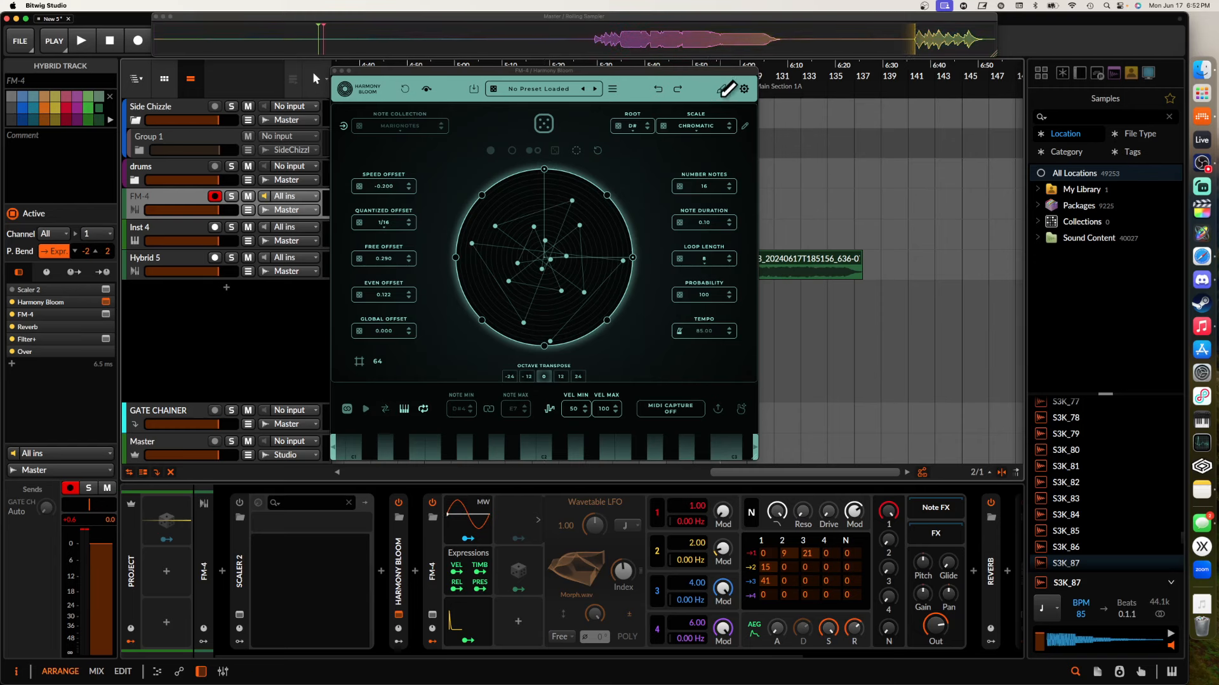
pyautogui.click(744, 89)
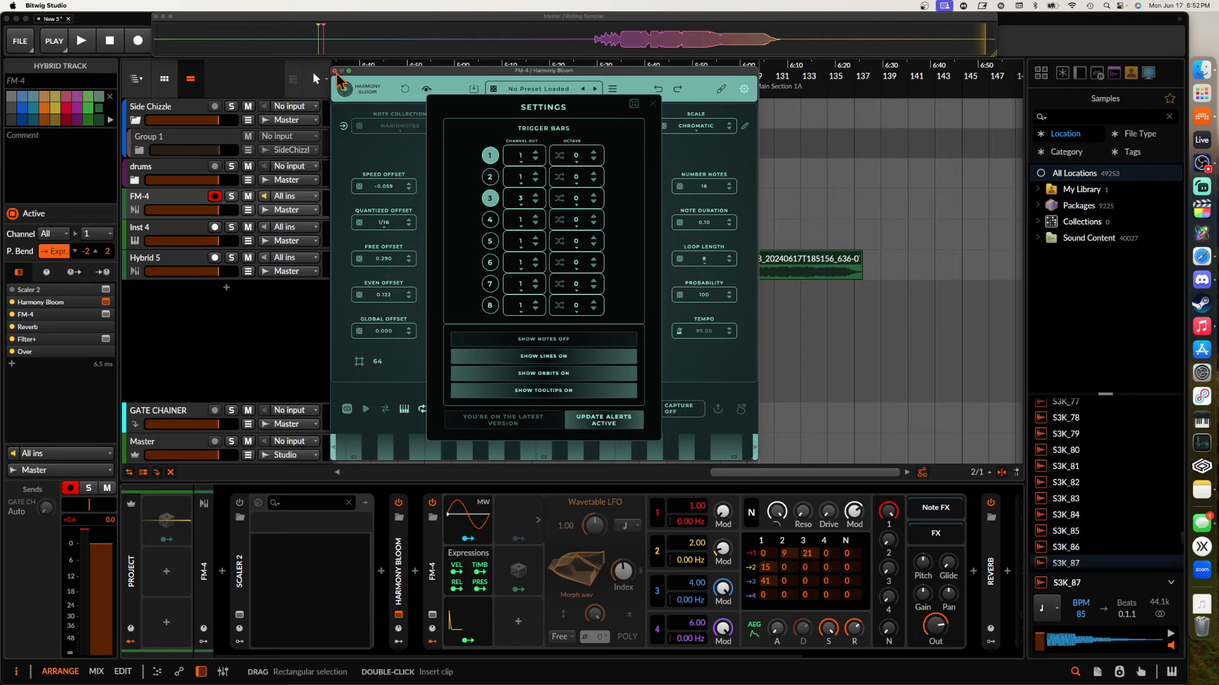
pyautogui.click(335, 71)
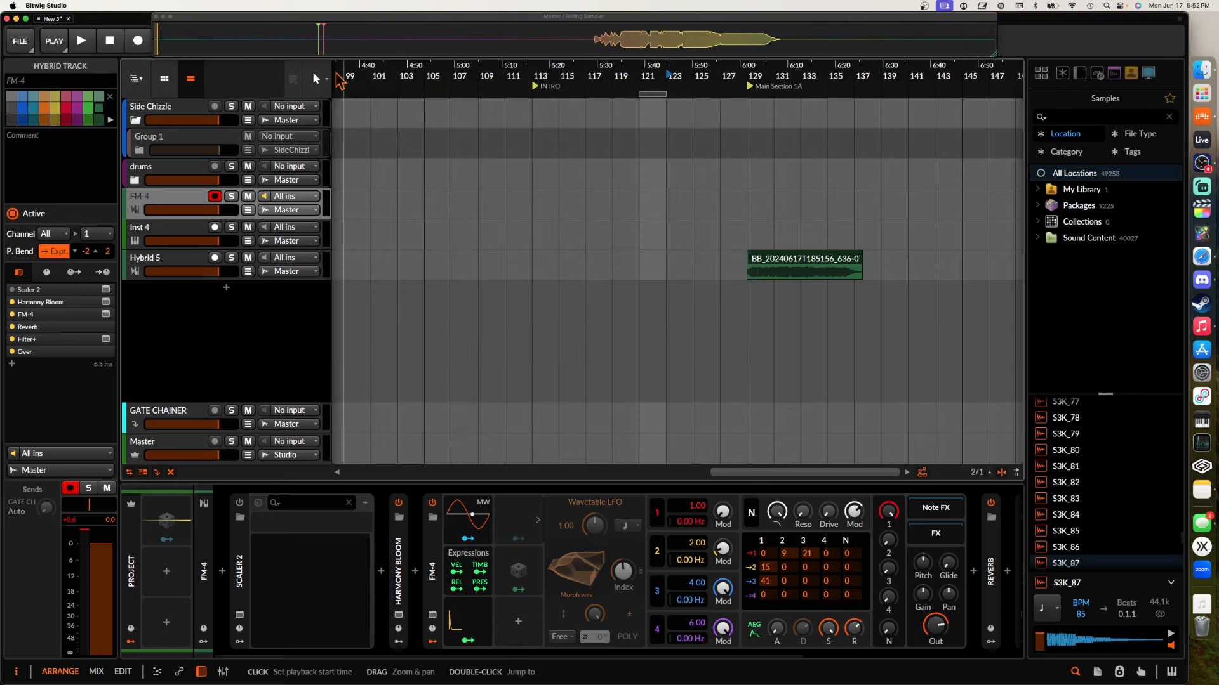
# Insert a Note Receiver device on the new instrument track
pyautogui.click(177, 234)
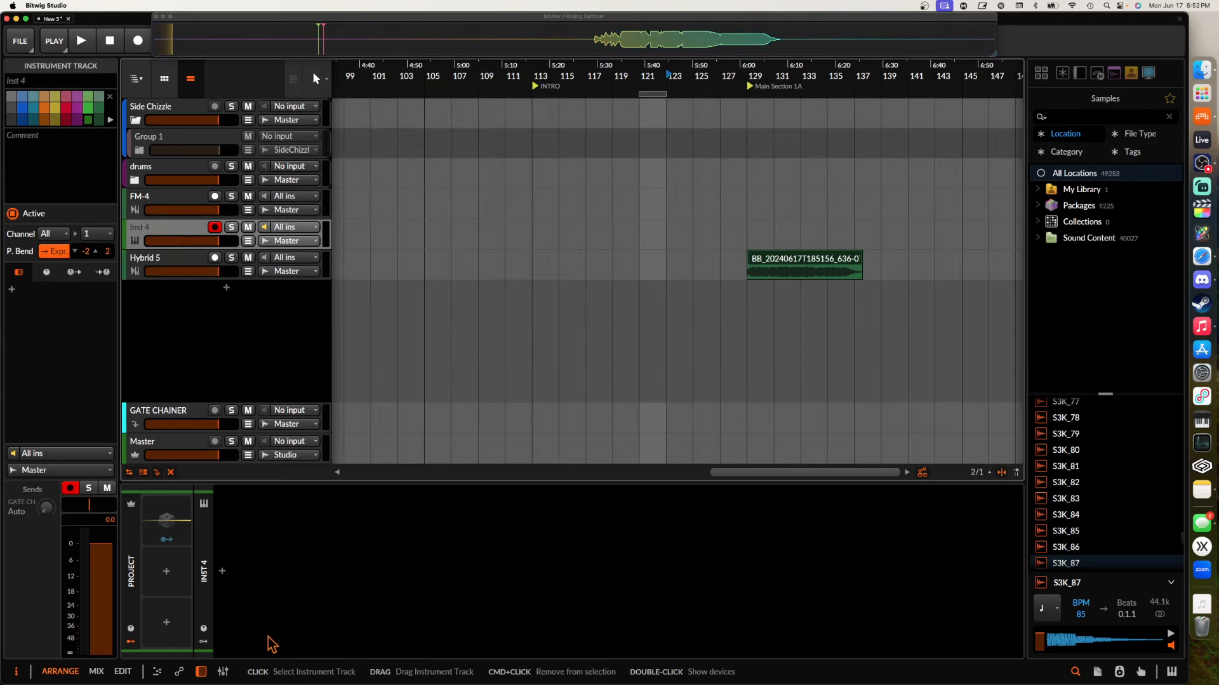
pyautogui.click(223, 572)
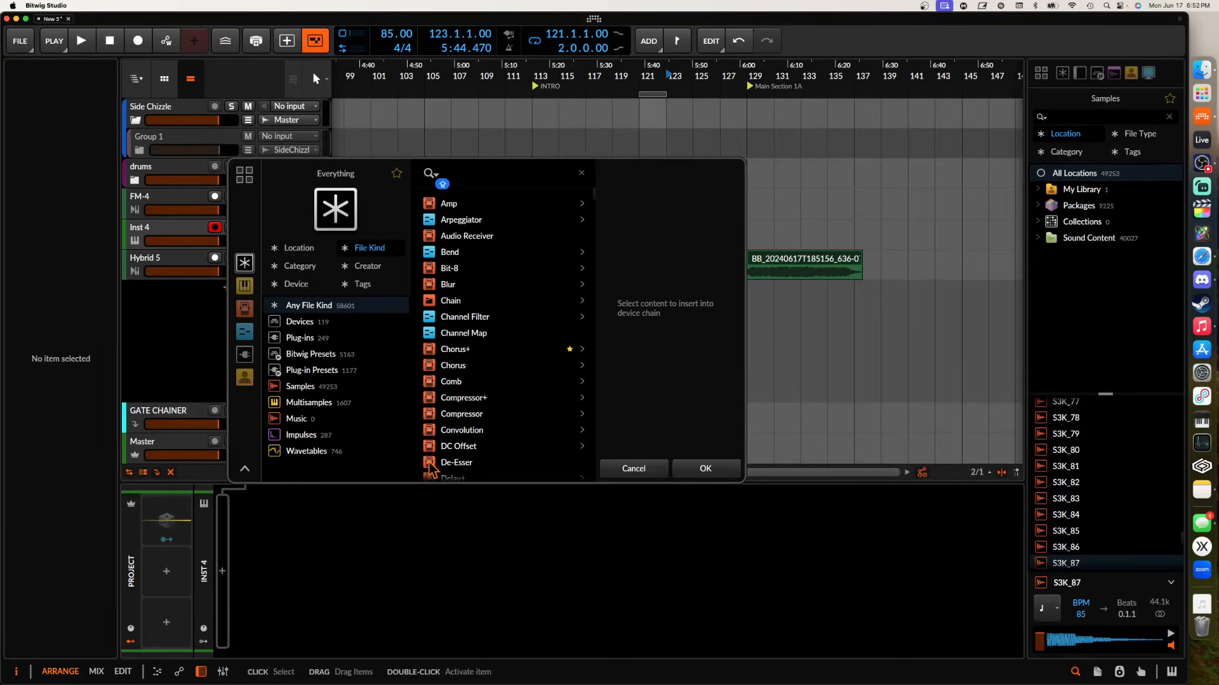
pyautogui.write('NOTE')
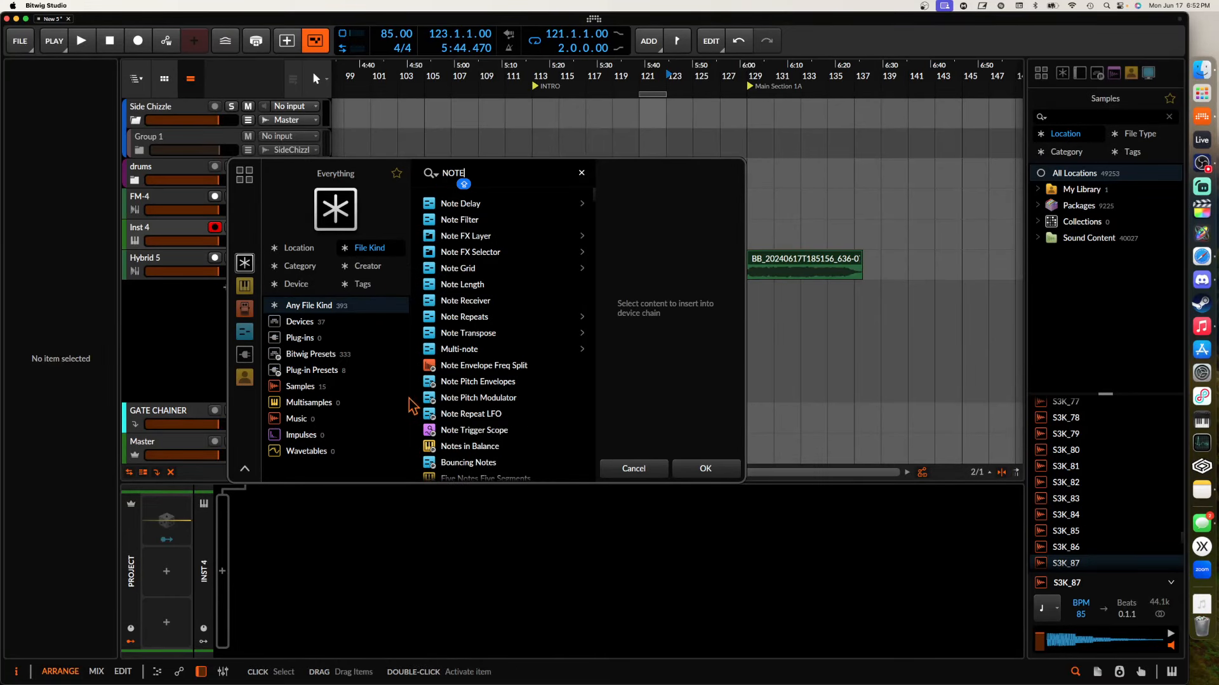
pyautogui.click(474, 300)
pyautogui.press('Return')
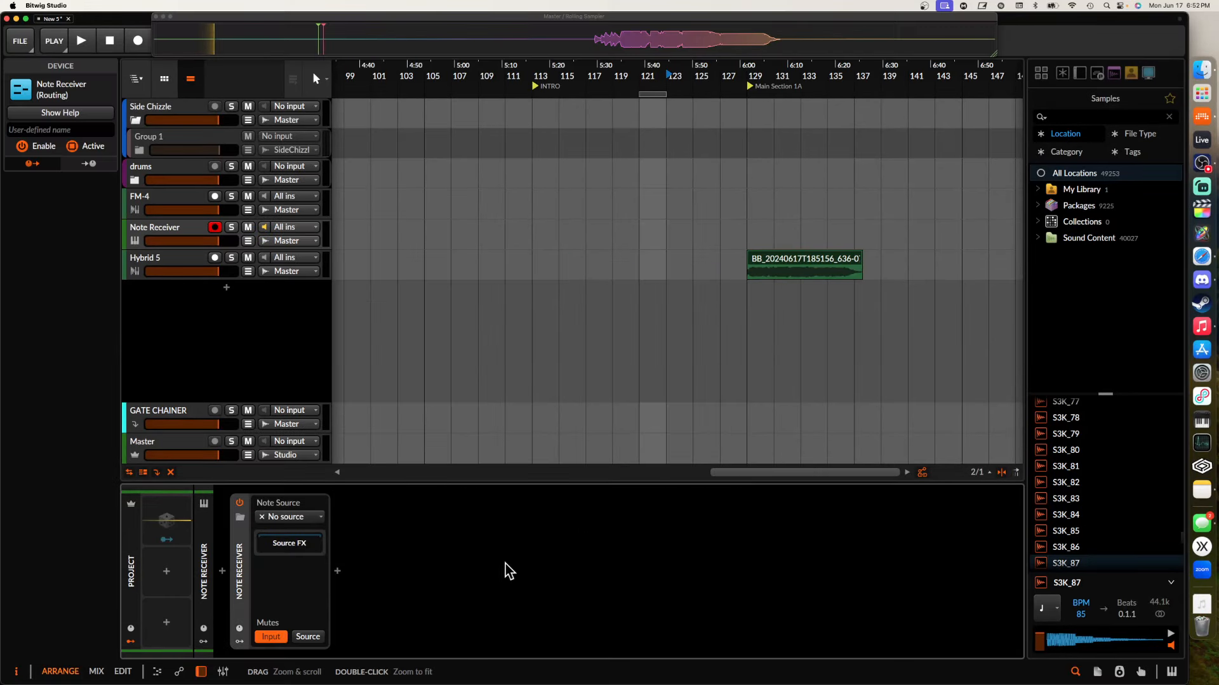
# Insert a Channel Filter after the Note Receiver and turn off channel 1 in it
pyautogui.click(338, 571)
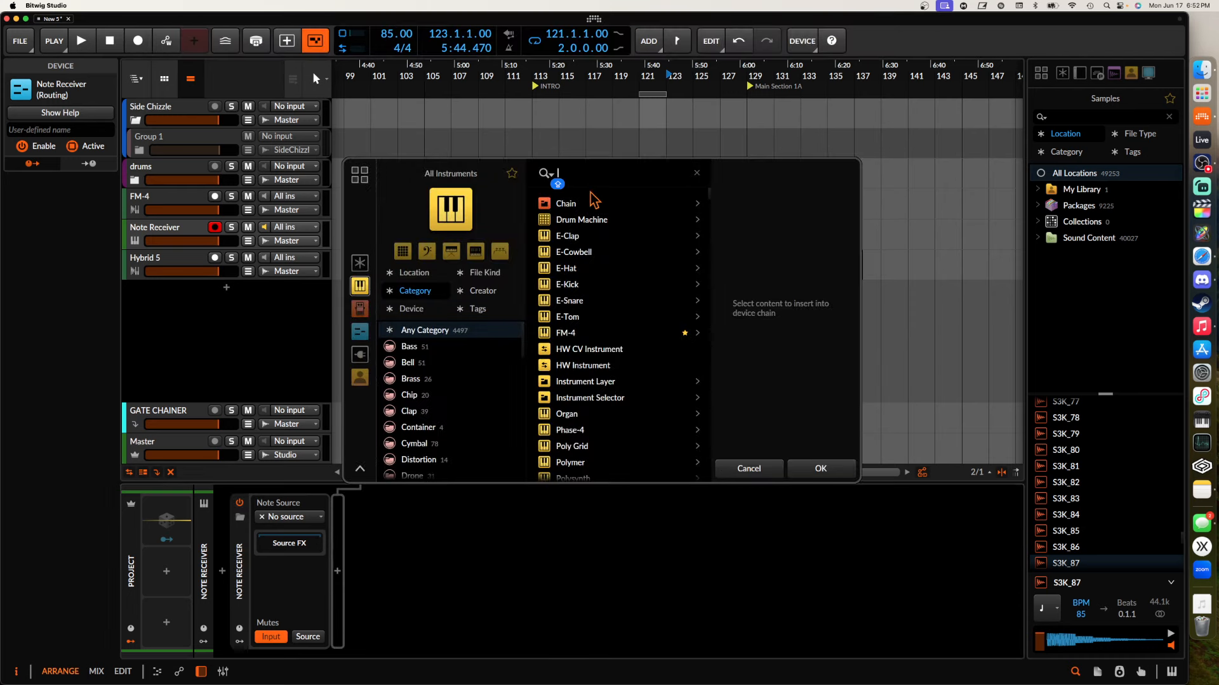
pyautogui.write('CHANNEL')
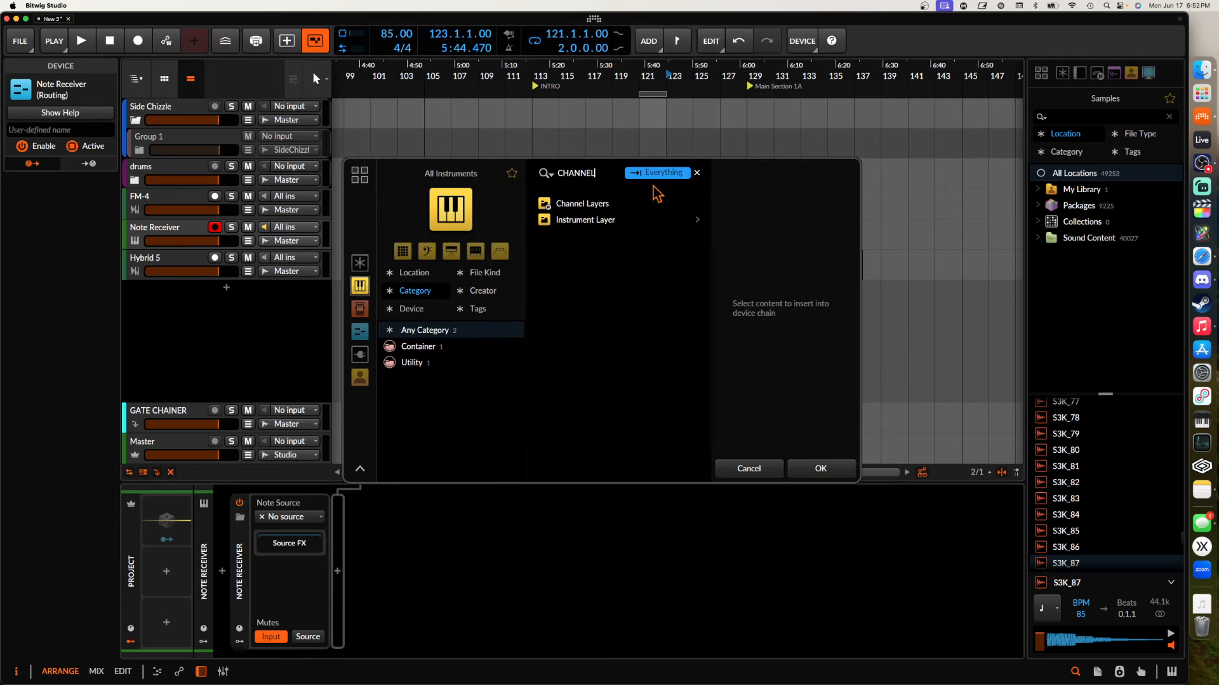
pyautogui.click(360, 263)
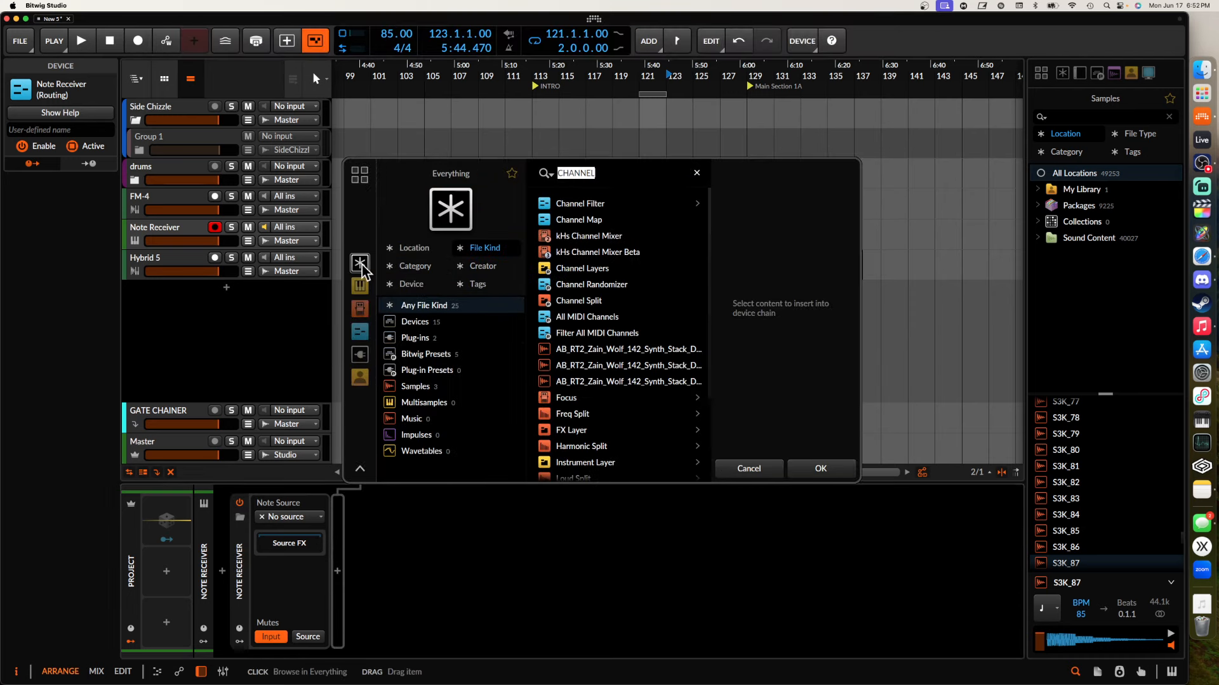
pyautogui.click(819, 468)
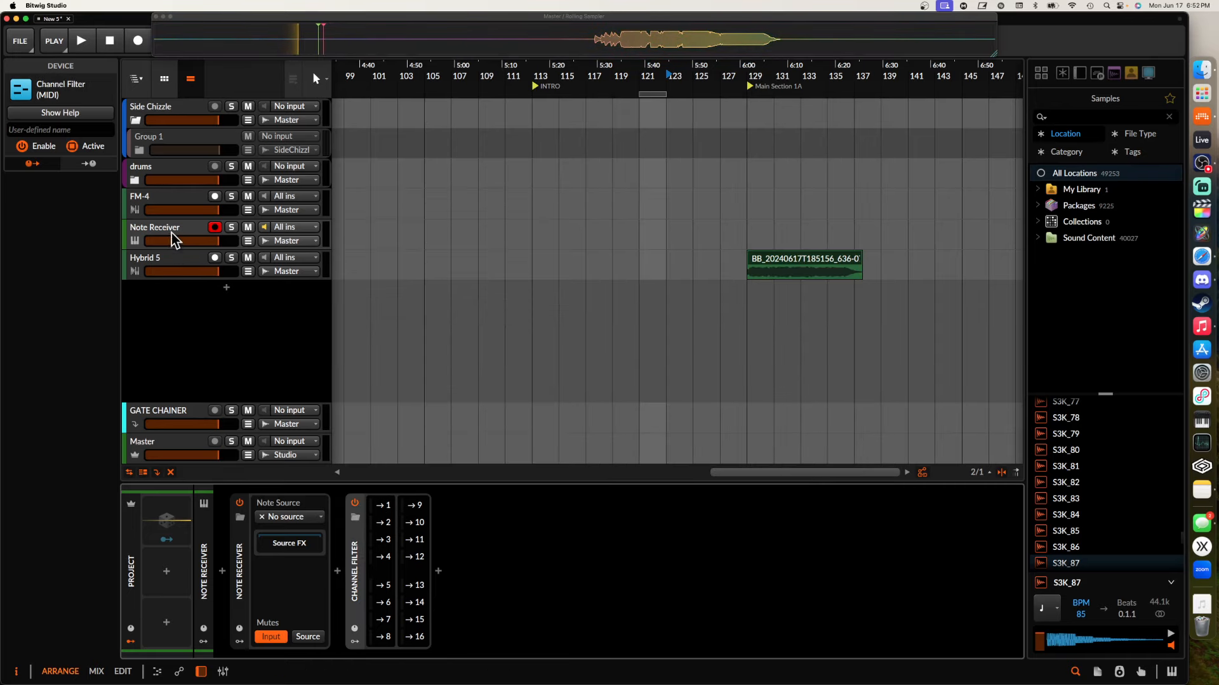
pyautogui.click(386, 506)
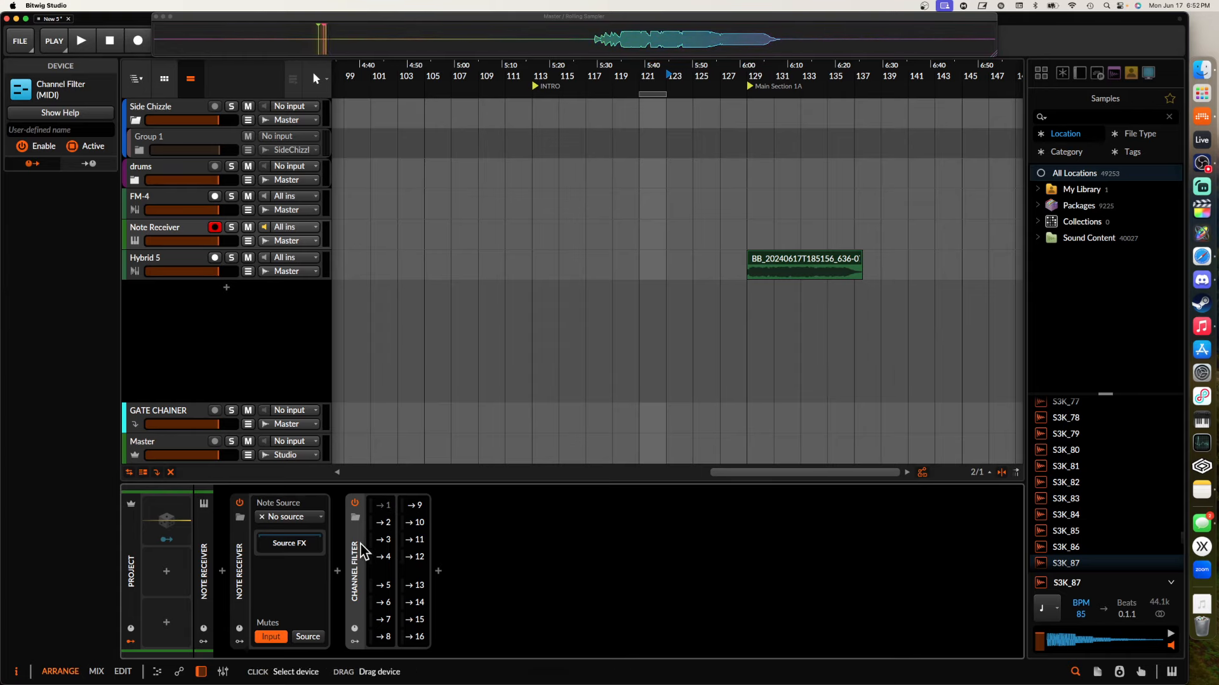
# Try a Channel Filter between Harmony Bloom and FM-4 on the FM-4 track, and remove it
pyautogui.click(170, 198)
pyautogui.click(403, 554)
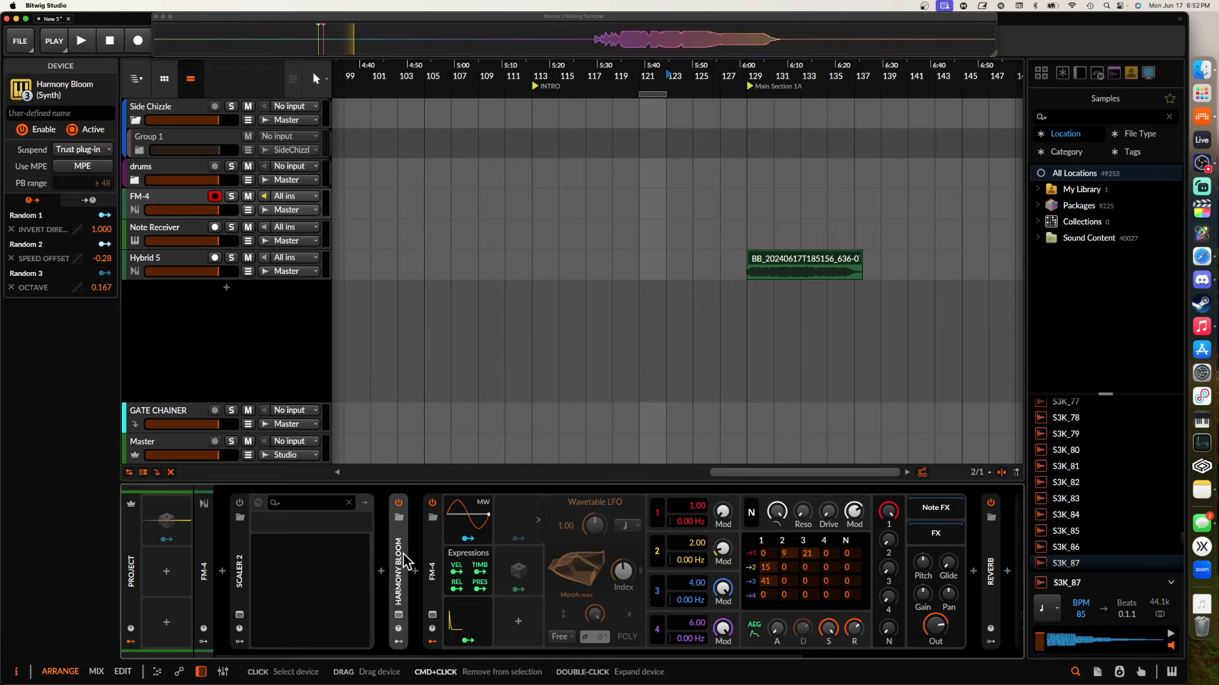
pyautogui.press('super+v')
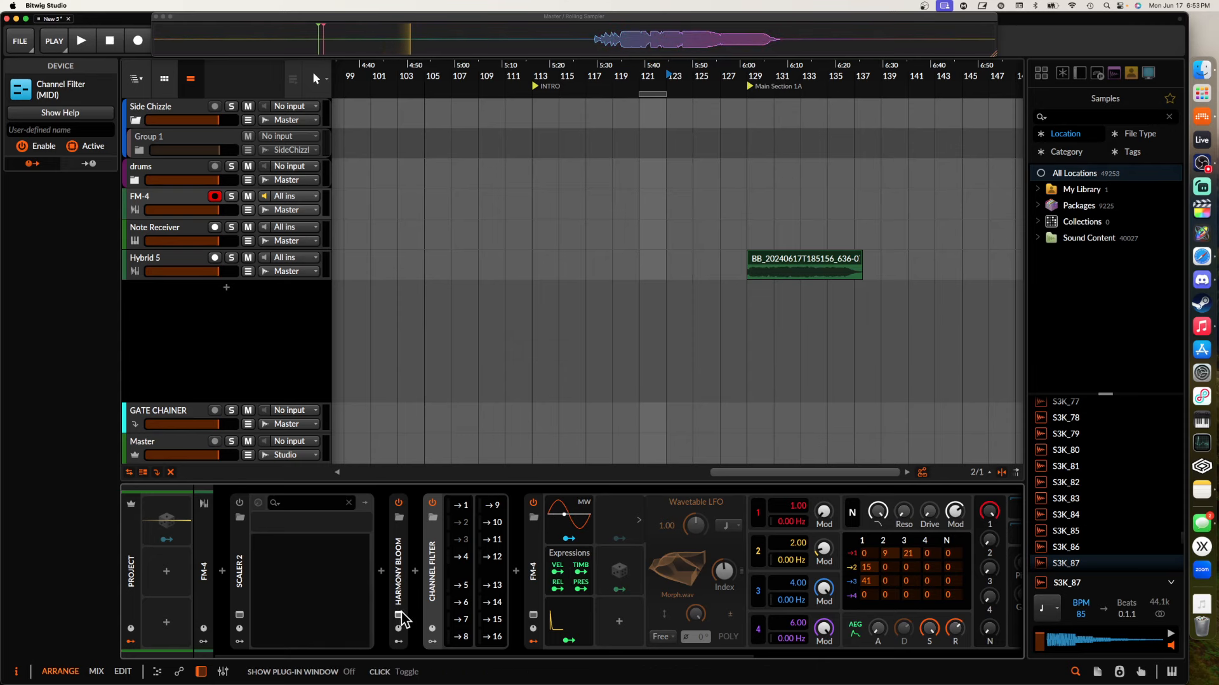
pyautogui.press('Delete')
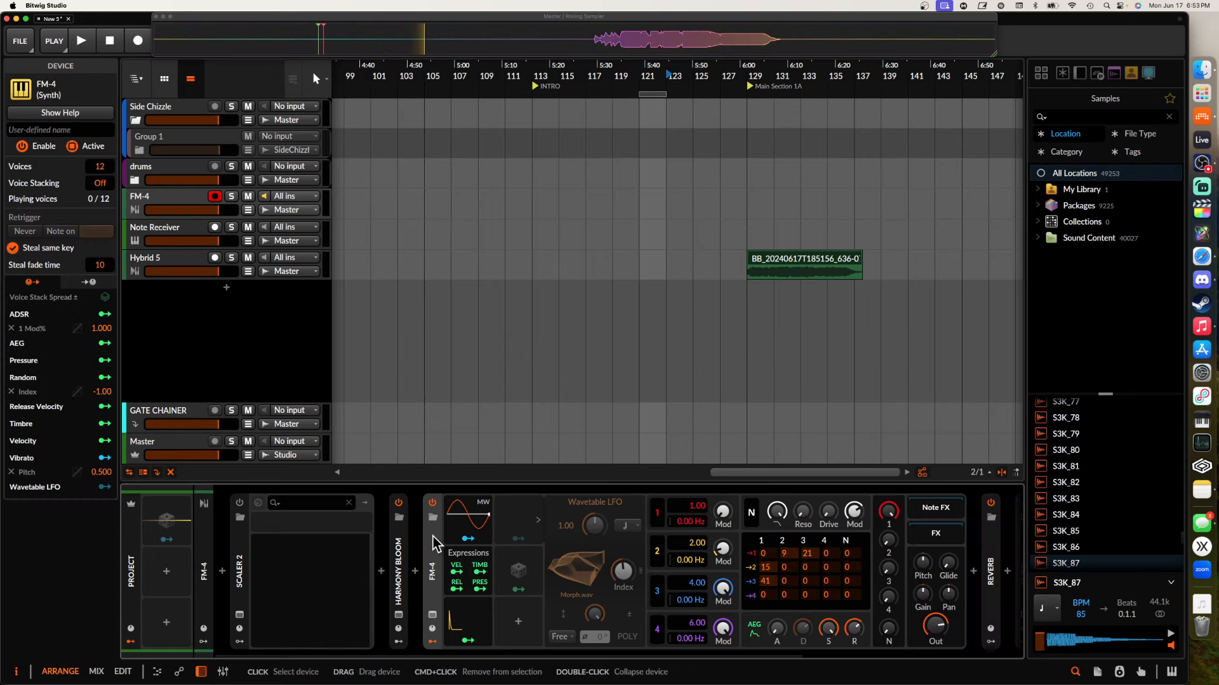
# Check the trigger bar channel outputs in Harmony Bloom's settings again, and close the settings and the plug-in window
pyautogui.click(399, 614)
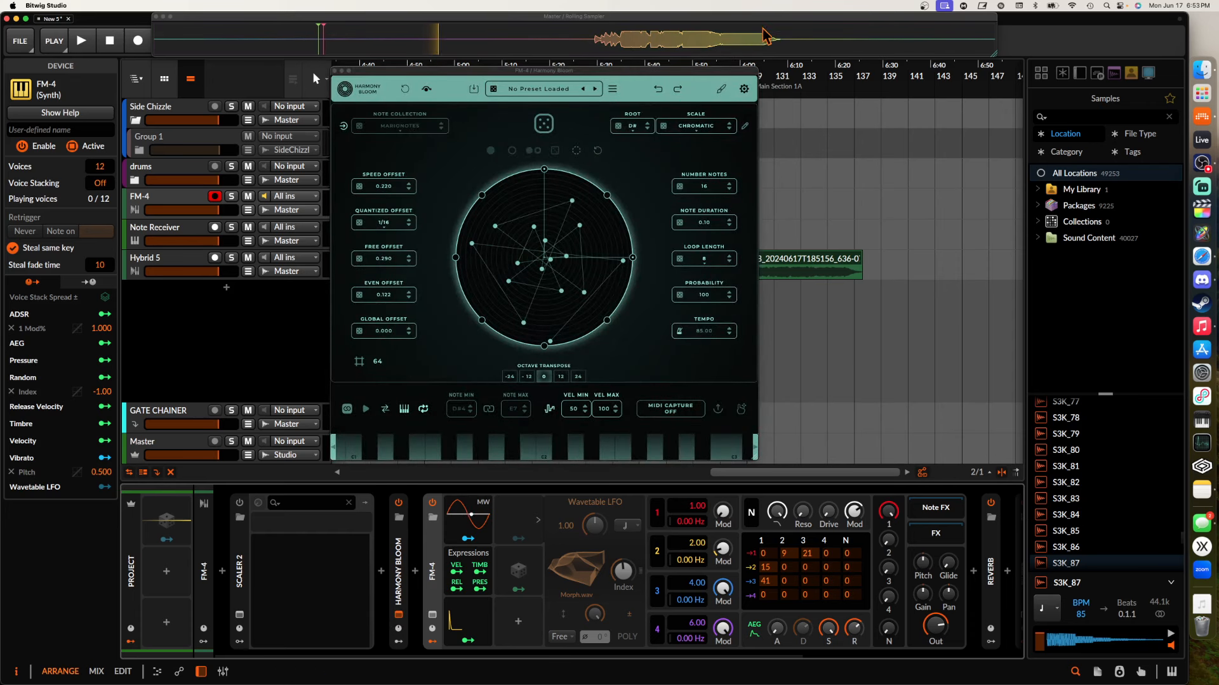
pyautogui.click(744, 89)
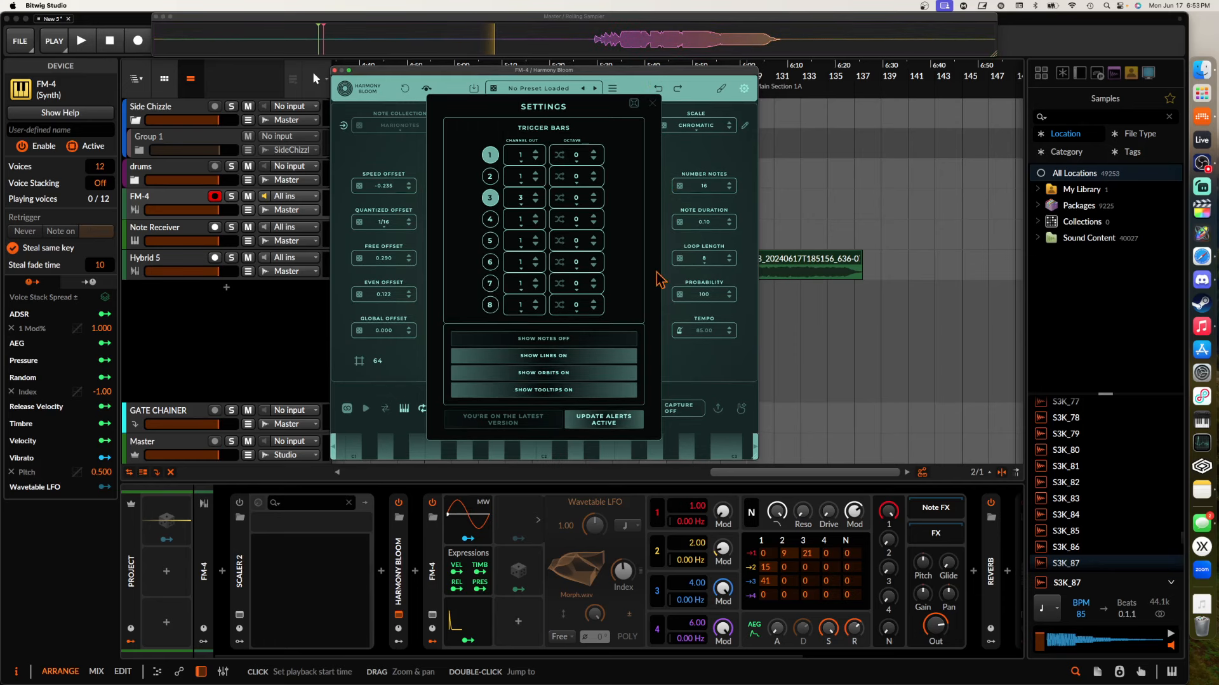
pyautogui.click(653, 104)
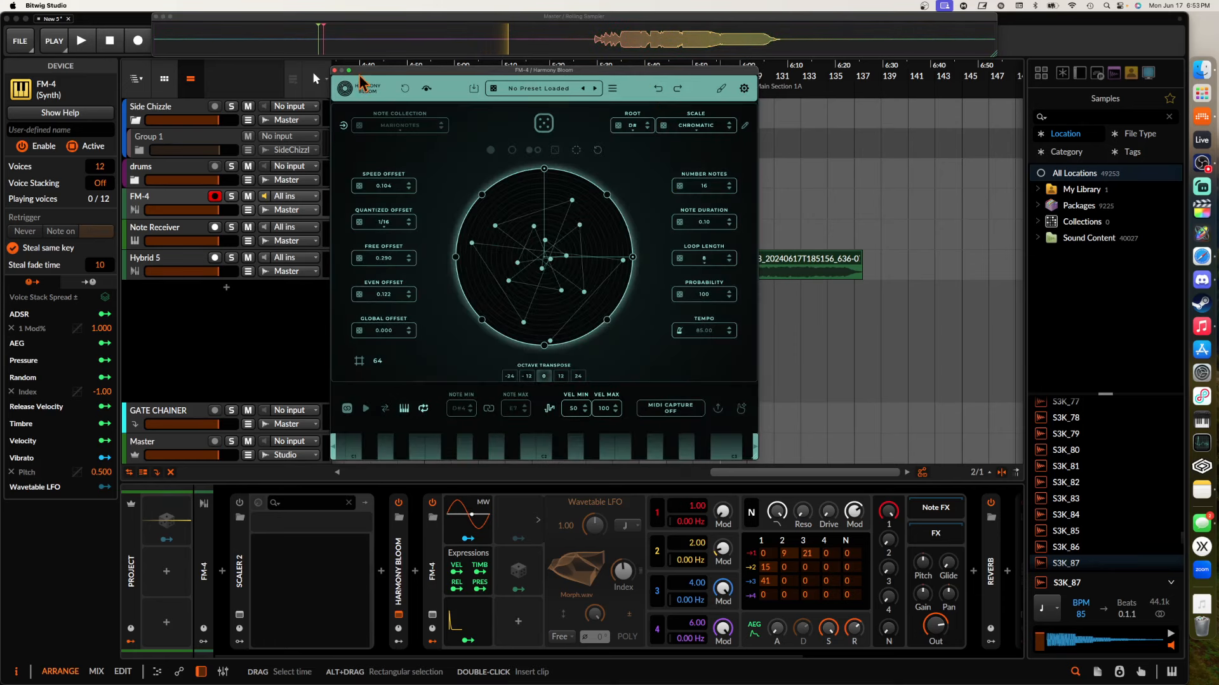
pyautogui.click(335, 70)
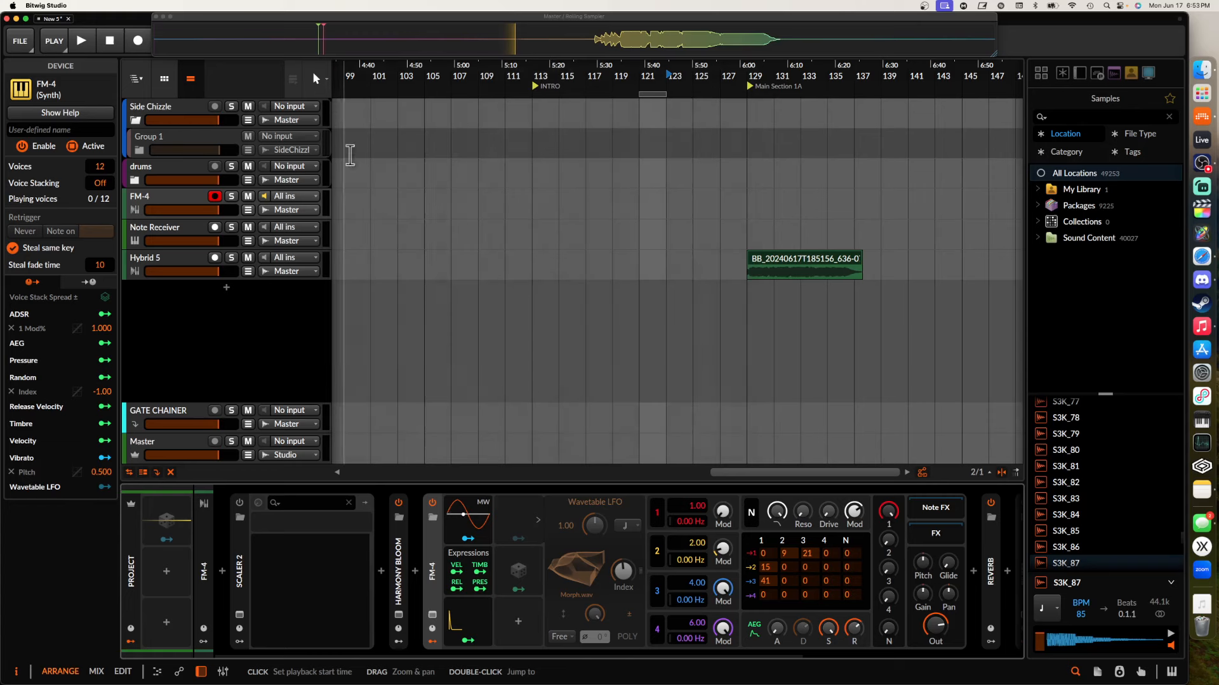
# Insert a Channel Filter between Harmony Bloom and FM-4 on the FM-4 track, and turn off channels 2 and 3 in it
pyautogui.click(414, 572)
pyautogui.write('CHAN')
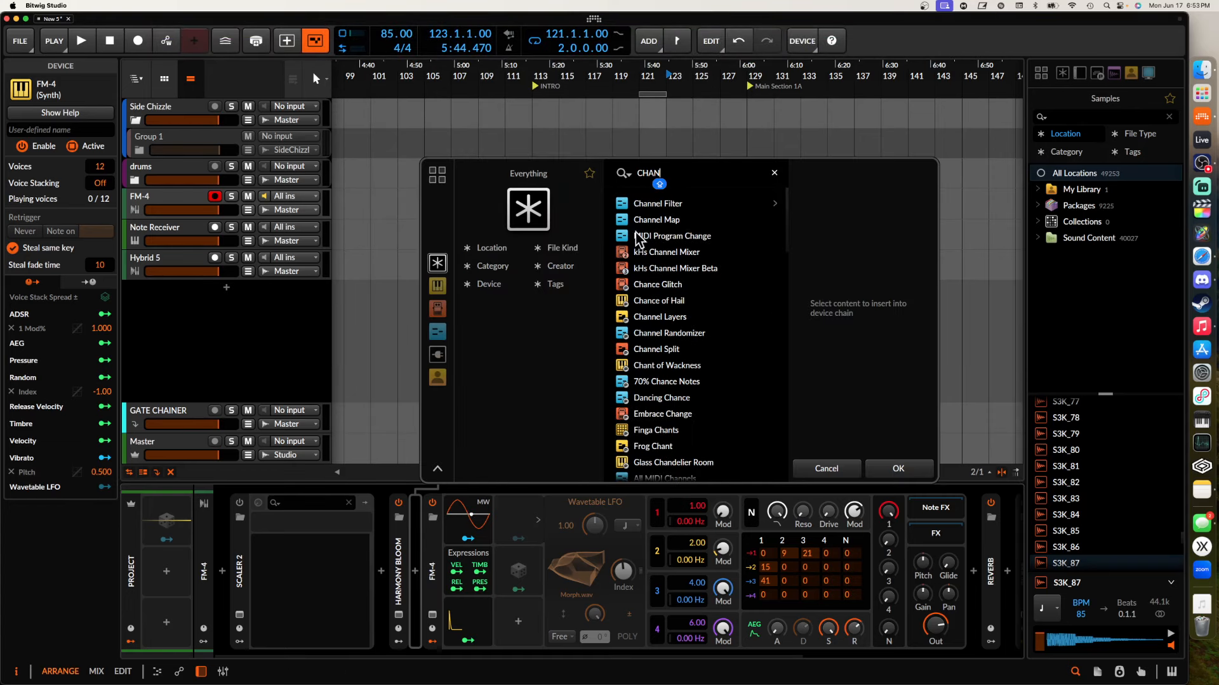
pyautogui.click(640, 206)
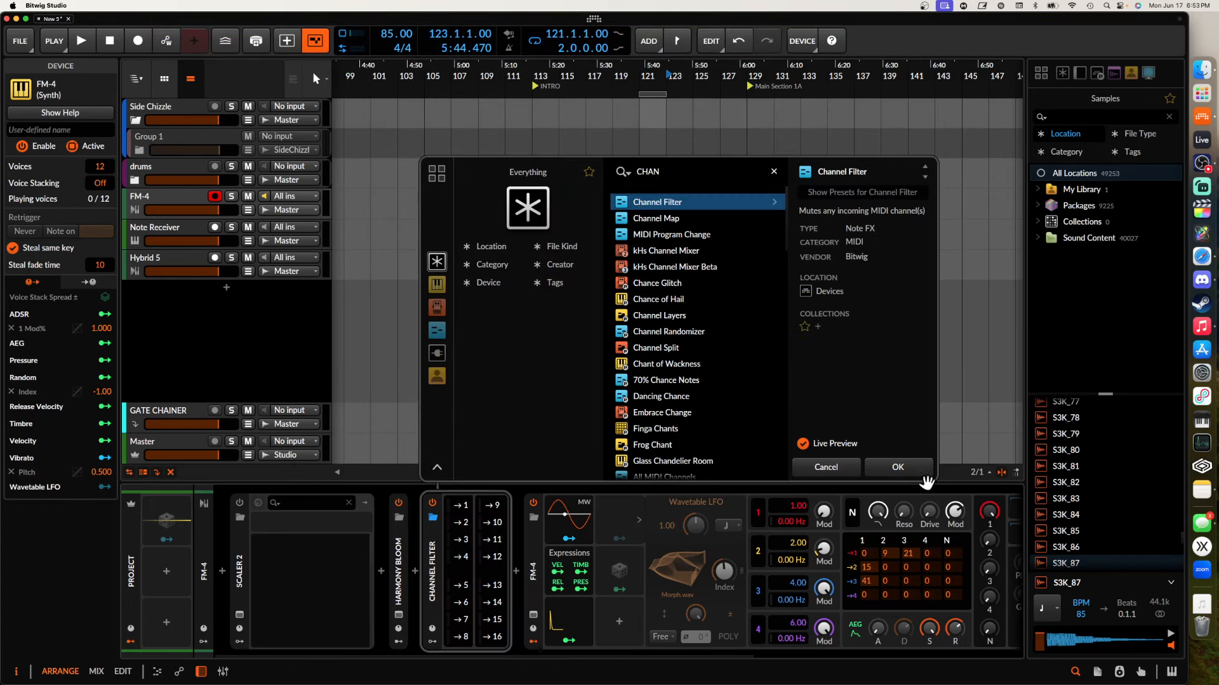
pyautogui.click(898, 469)
pyautogui.click(459, 522)
pyautogui.click(460, 540)
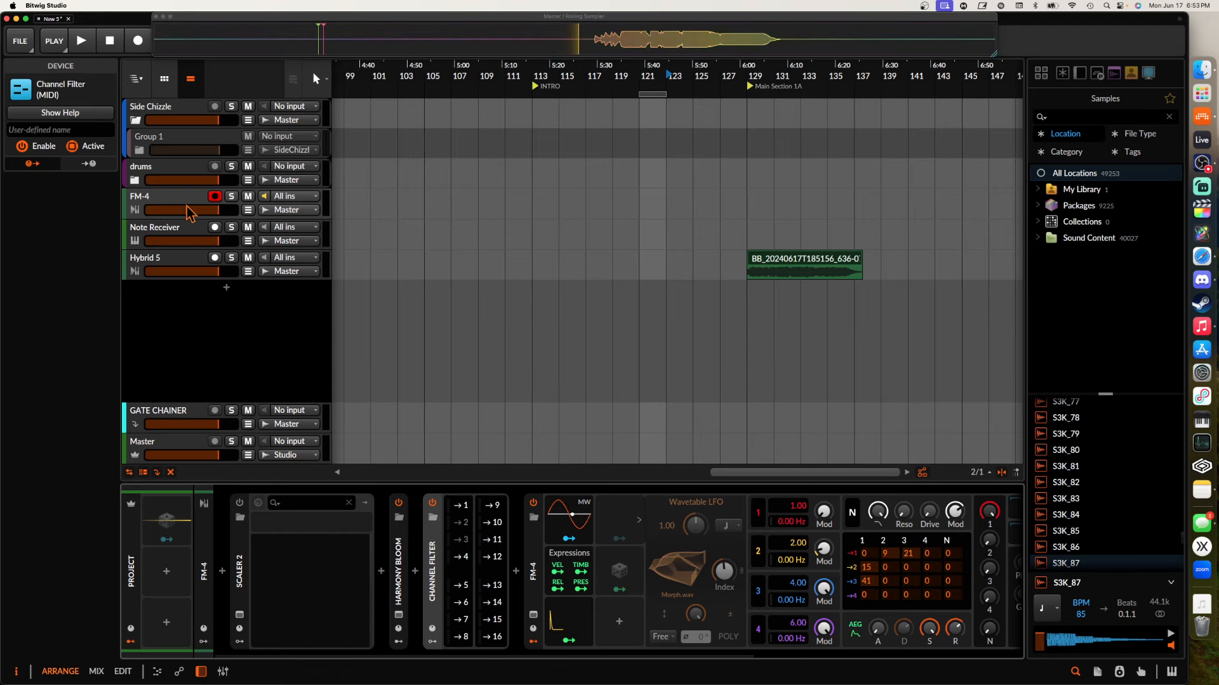
# Set the Note Receiver's note source to Harmony Bloom on the FM-4 track, and turn off channel 2 in the following Channel Filter
pyautogui.click(164, 226)
pyautogui.click(292, 518)
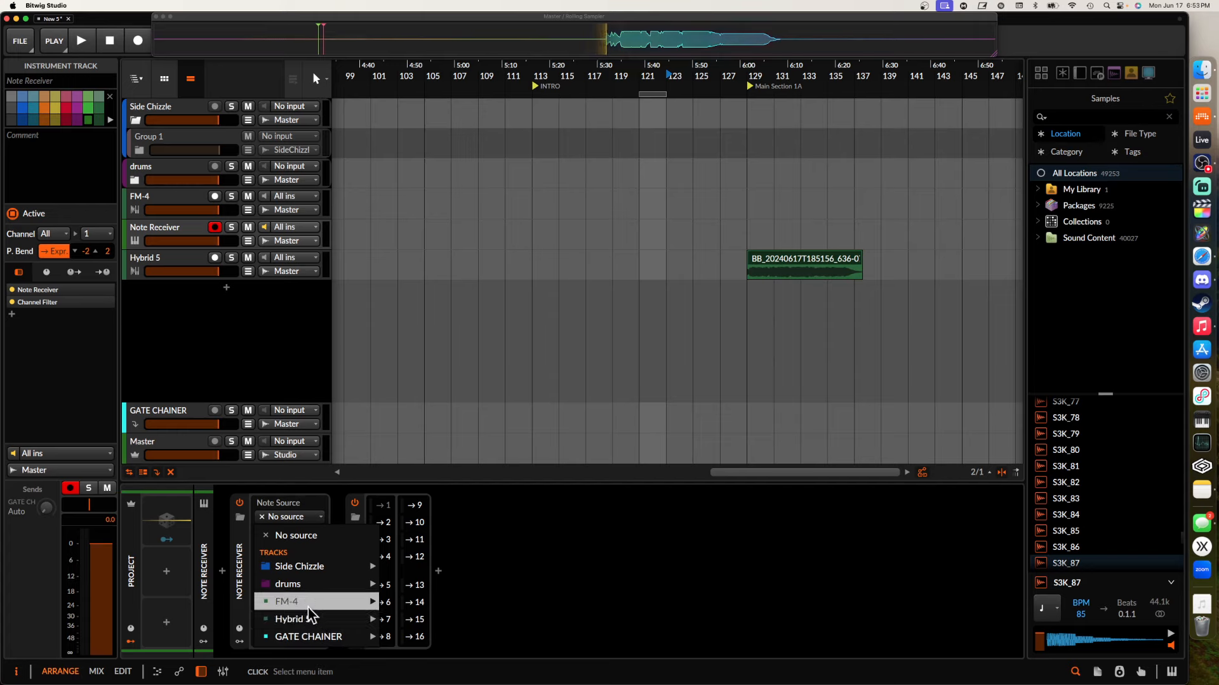
pyautogui.moveTo(317, 601)
pyautogui.click(426, 640)
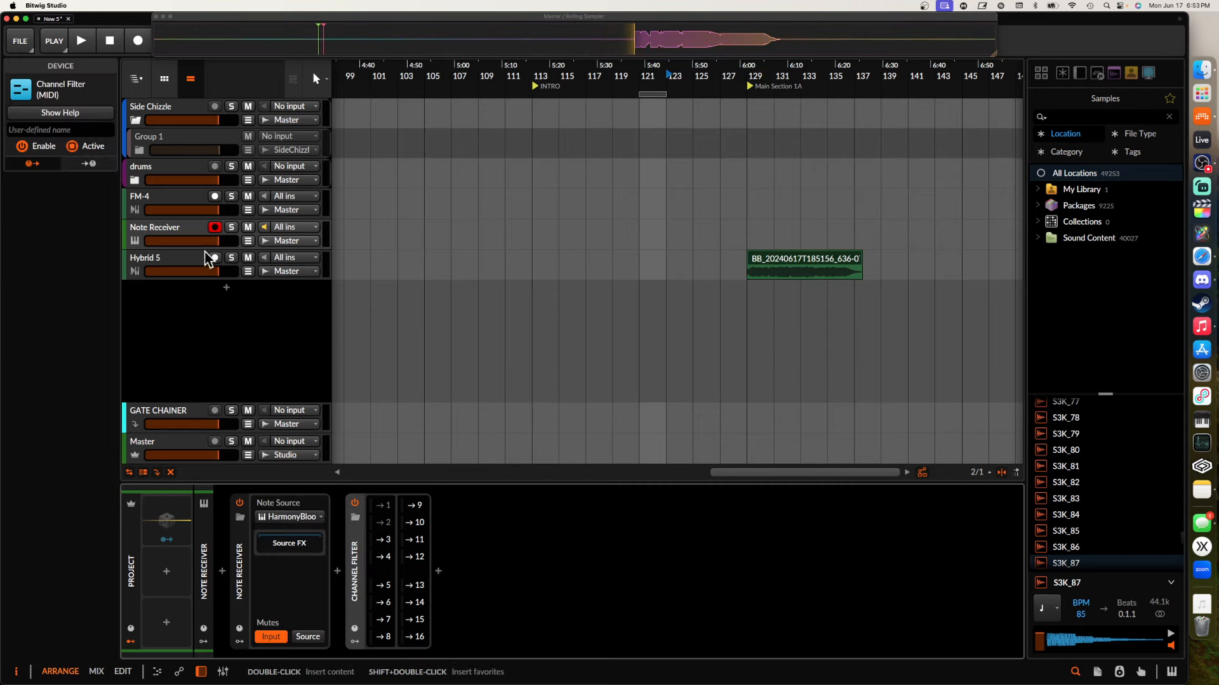
# Insert an FM-4 after the Channel Filter on the Note Receiver track, raise its envelope release and set its decay to about 68.5 %
pyautogui.click(157, 200)
pyautogui.click(165, 235)
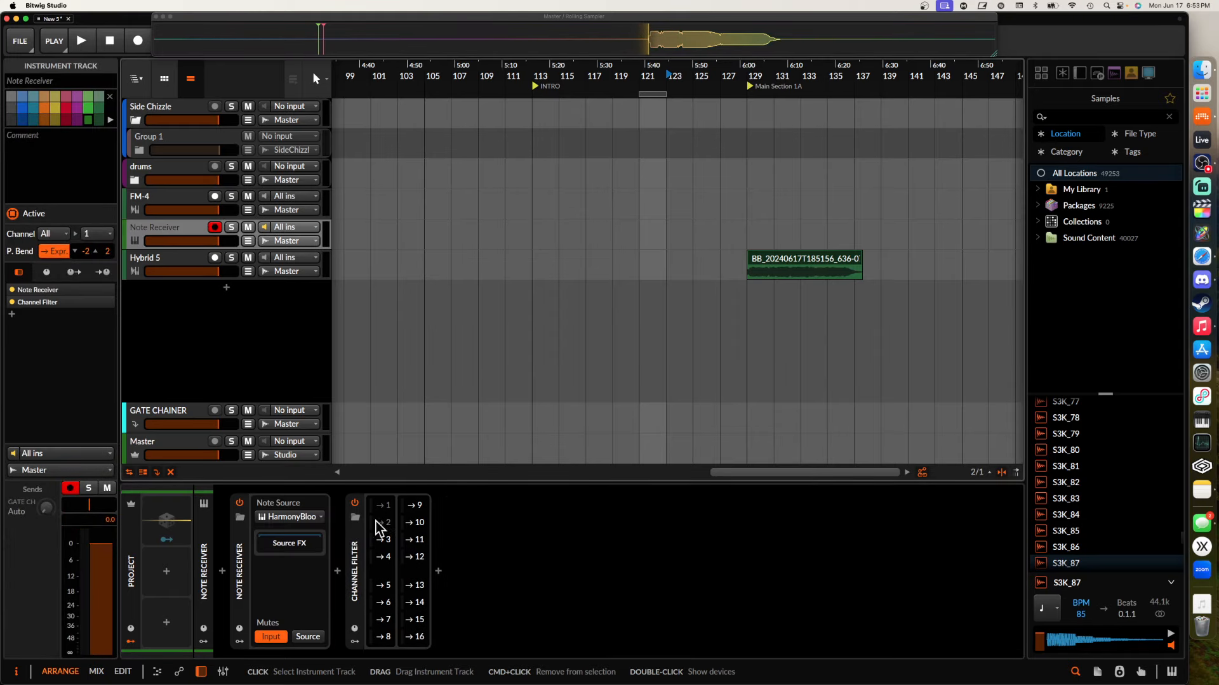
pyautogui.click(442, 570)
pyautogui.write('FM')
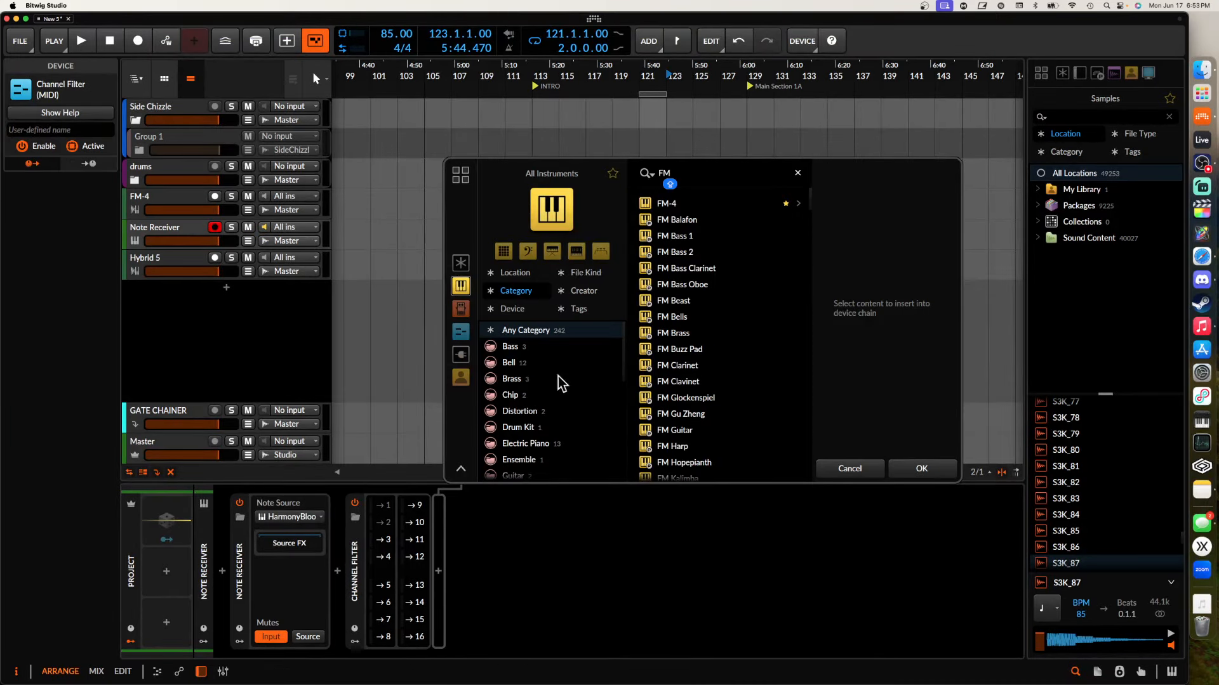
pyautogui.click(665, 205)
pyautogui.click(922, 470)
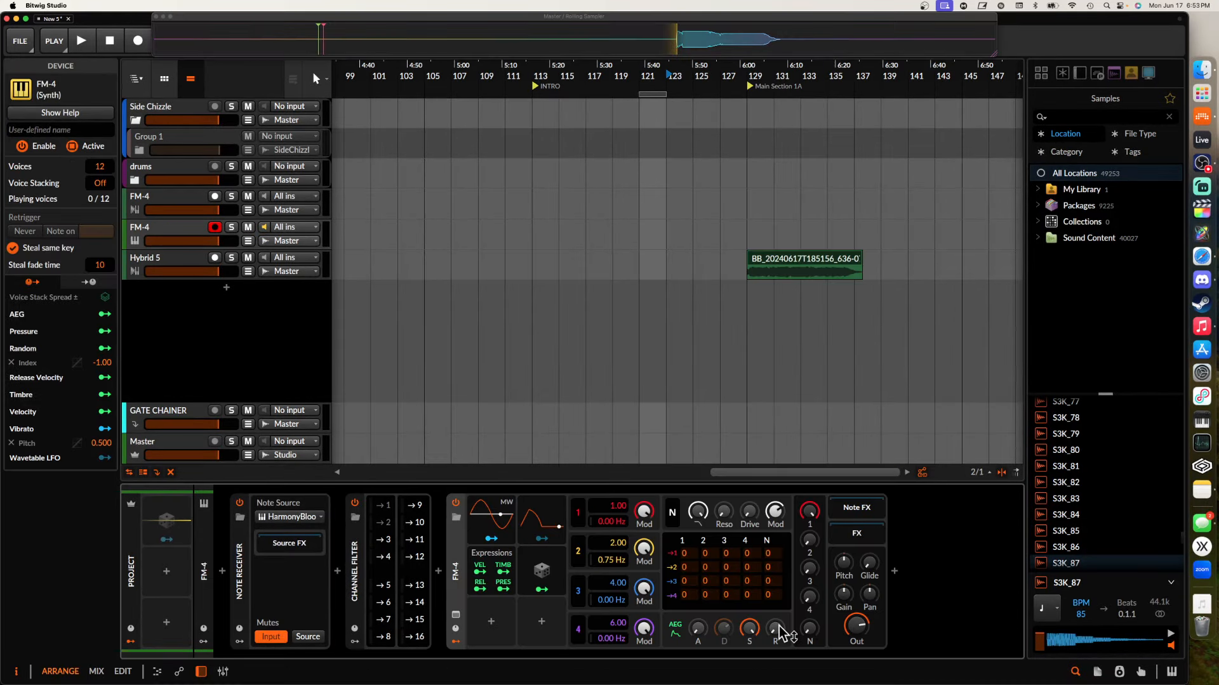
pyautogui.moveTo(776, 629); pyautogui.dragTo(724, 616)
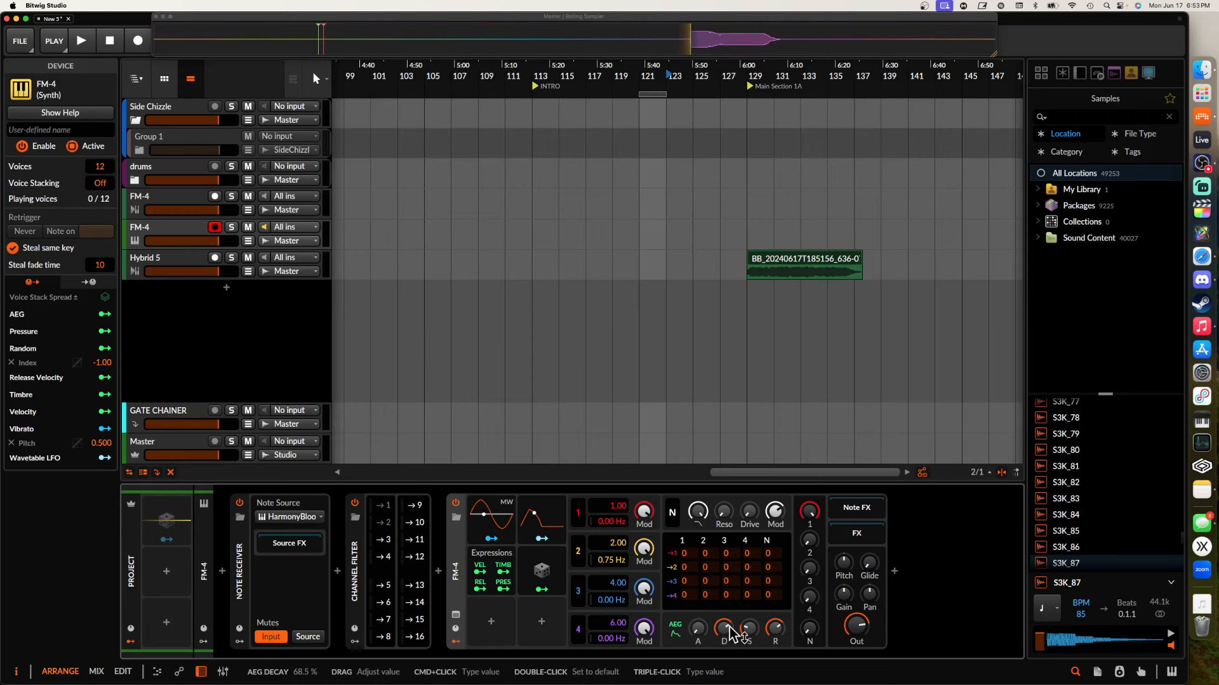
# Start the generative notes through the first FM-4 track, and collapse the FM-4 device on the Note Receiver track
pyautogui.click(155, 196)
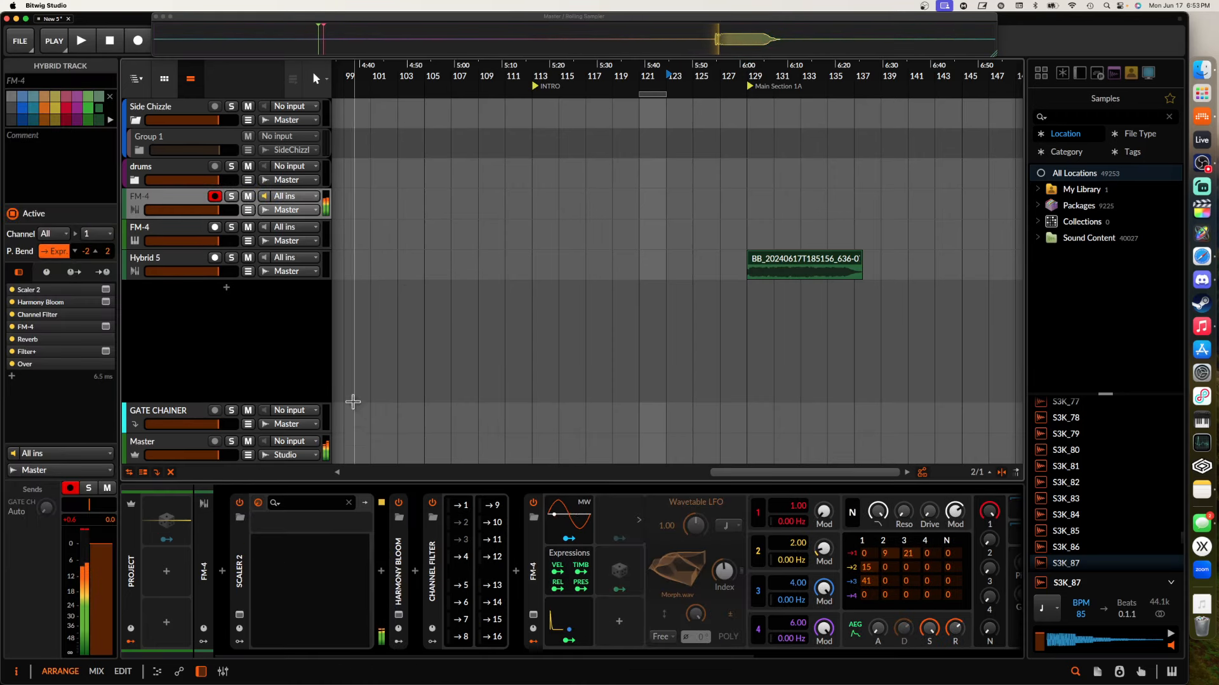
pyautogui.click(177, 234)
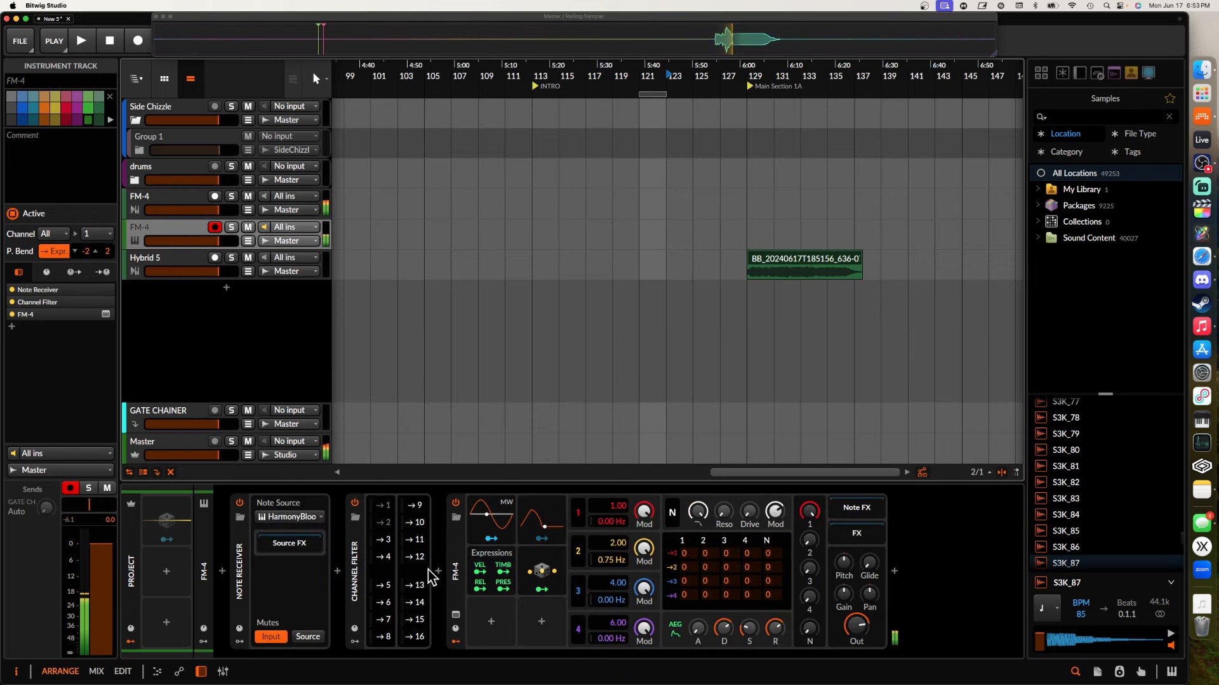
pyautogui.click(456, 547)
pyautogui.click(455, 547)
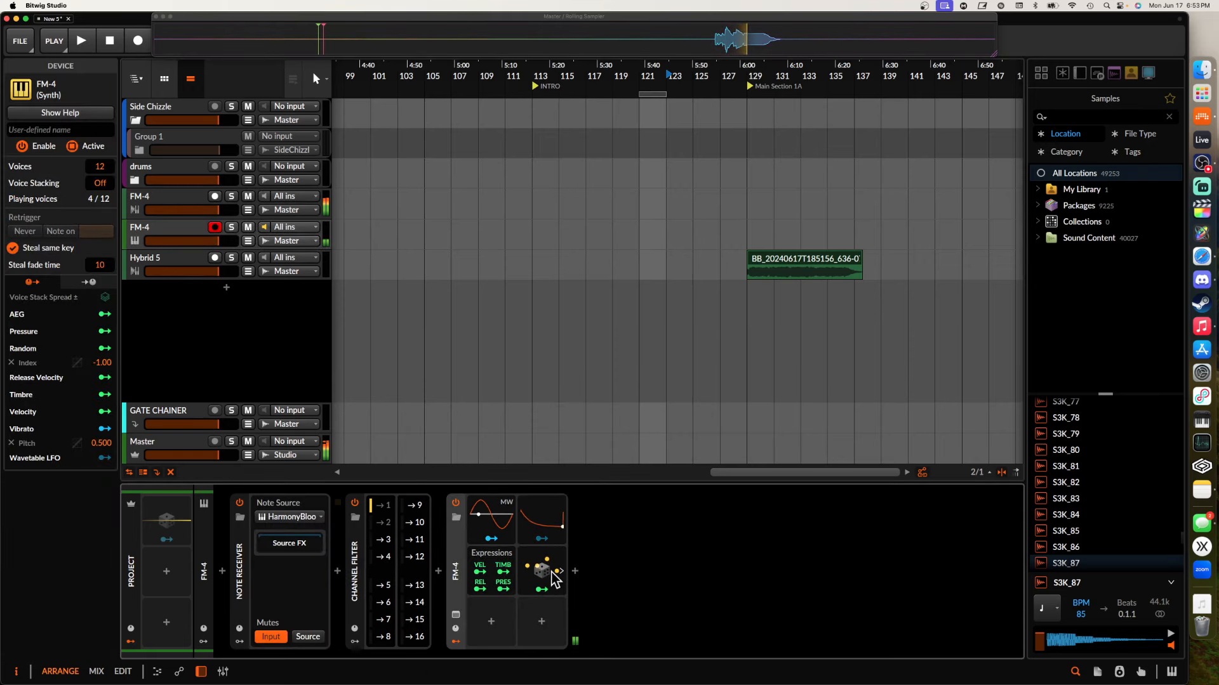
# On the first FM-4 track, collapse the Filter+ with its modulators hidden, and collapse the Reverb
pyautogui.click(172, 204)
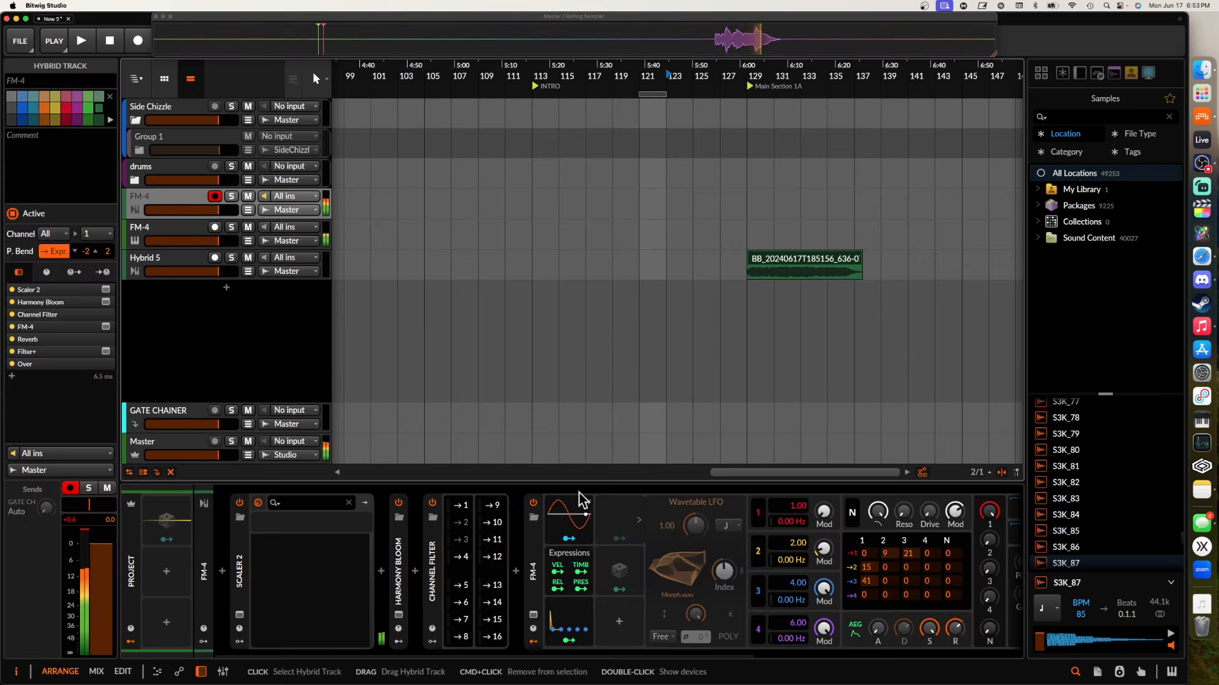
pyautogui.hscroll(5, 730, 558)
pyautogui.doubleClick(688, 574)
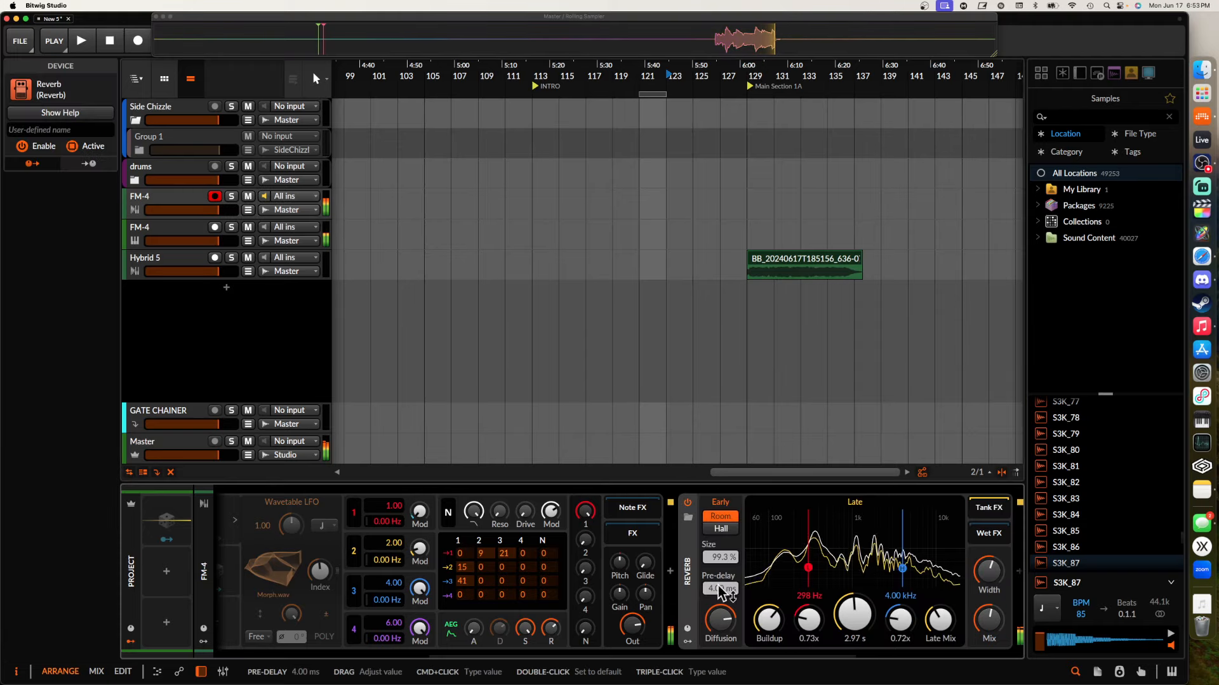
pyautogui.hscroll(5, 726, 591)
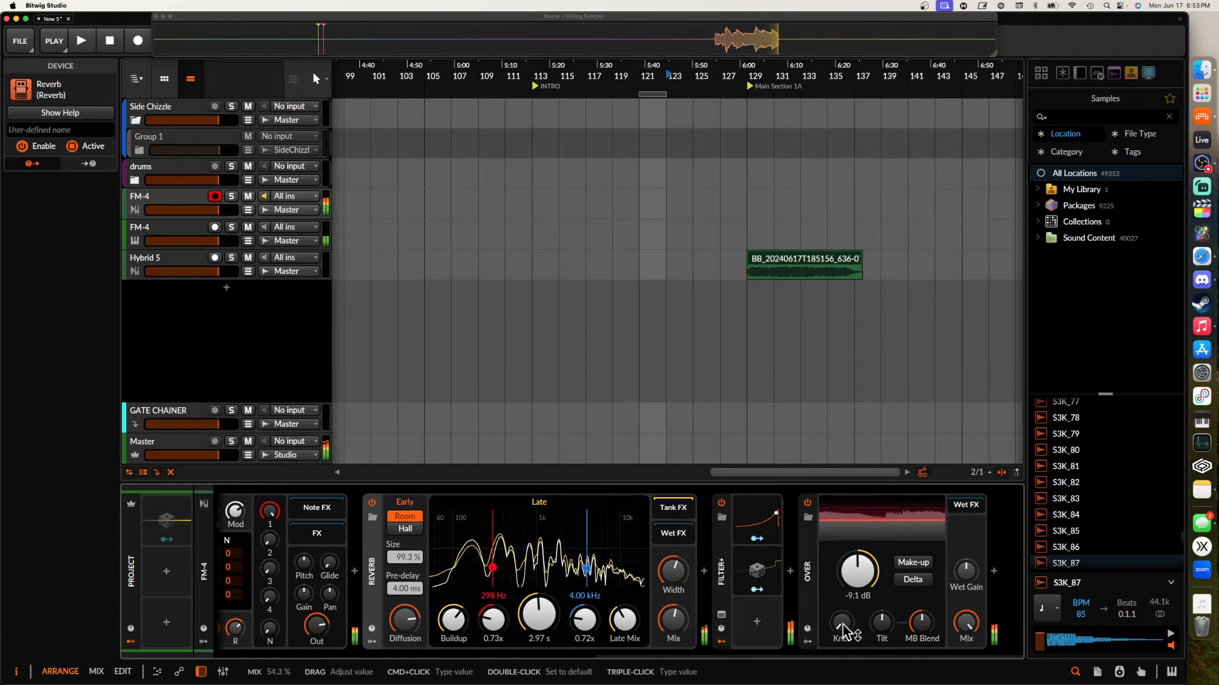
pyautogui.doubleClick(721, 571)
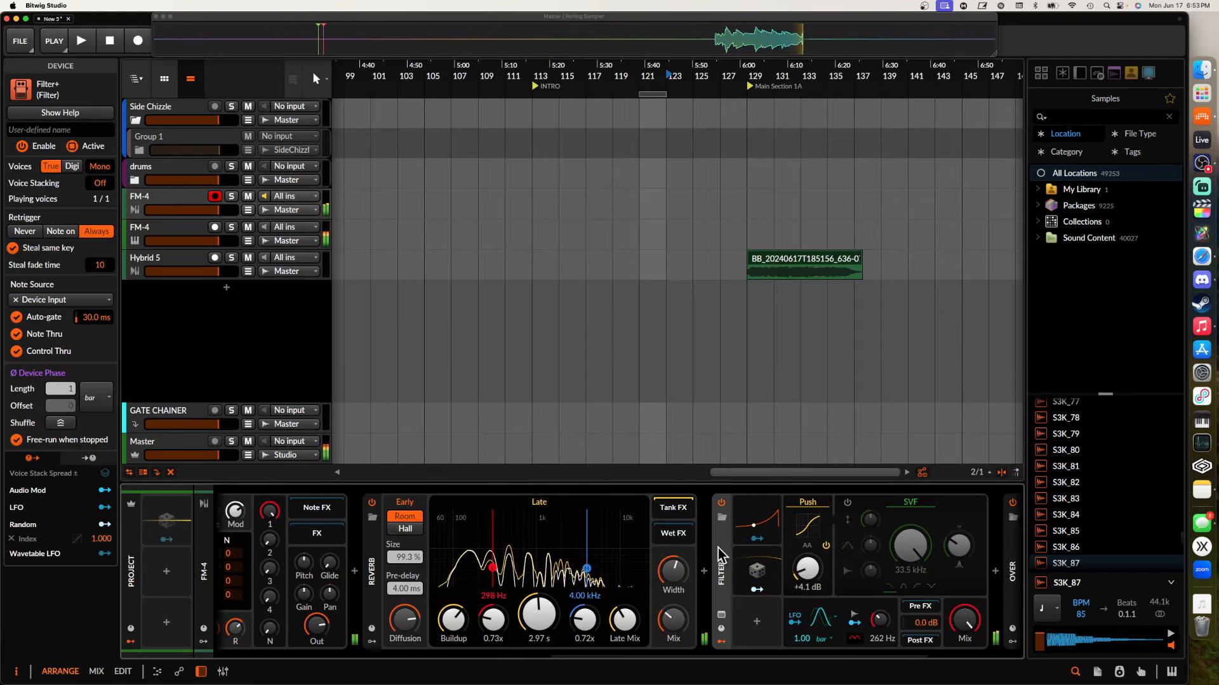
pyautogui.doubleClick(721, 571)
pyautogui.click(721, 642)
pyautogui.doubleClick(424, 563)
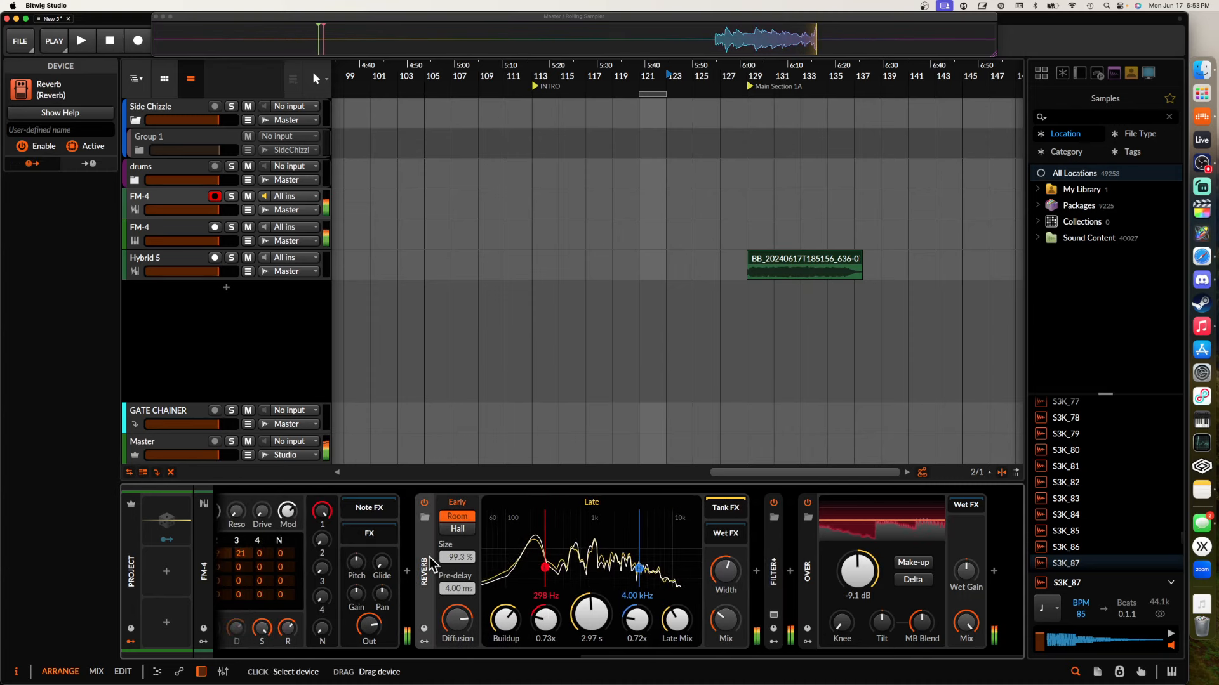
pyautogui.hscroll(-5, 431, 560)
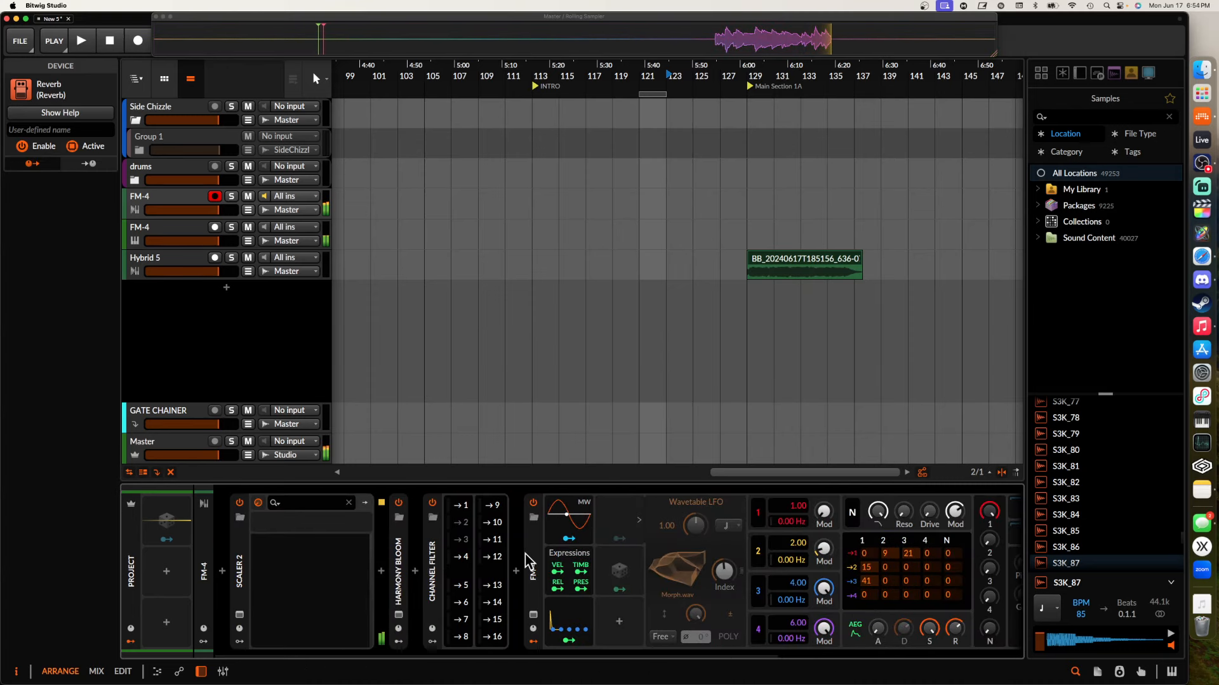
# Hide the modulators of the first track's FM-4 device, and collapse it and the Channel Filter before it
pyautogui.click(532, 565)
pyautogui.click(533, 643)
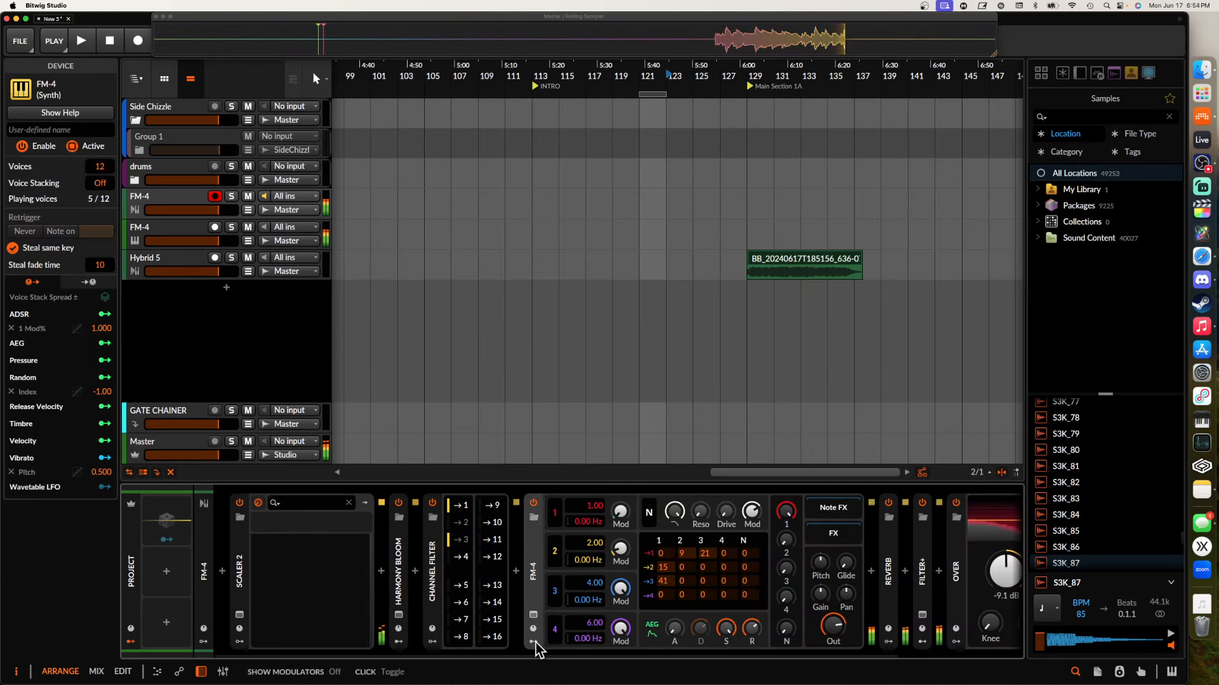
pyautogui.doubleClick(532, 565)
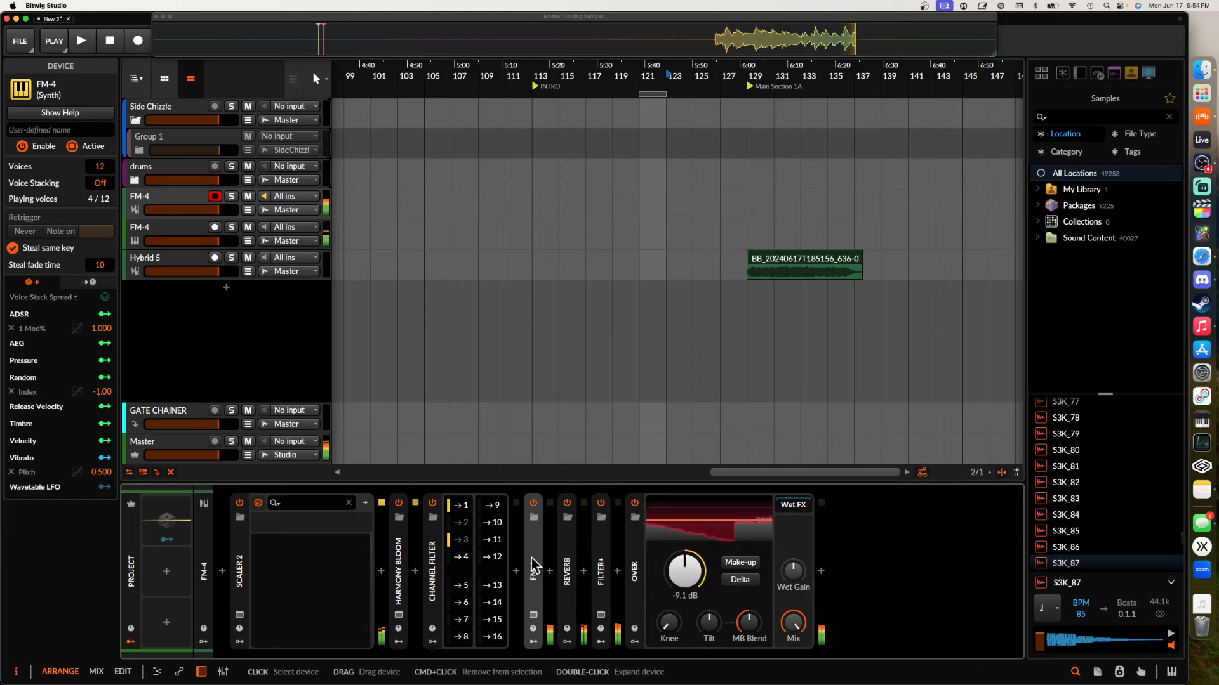
pyautogui.doubleClick(435, 562)
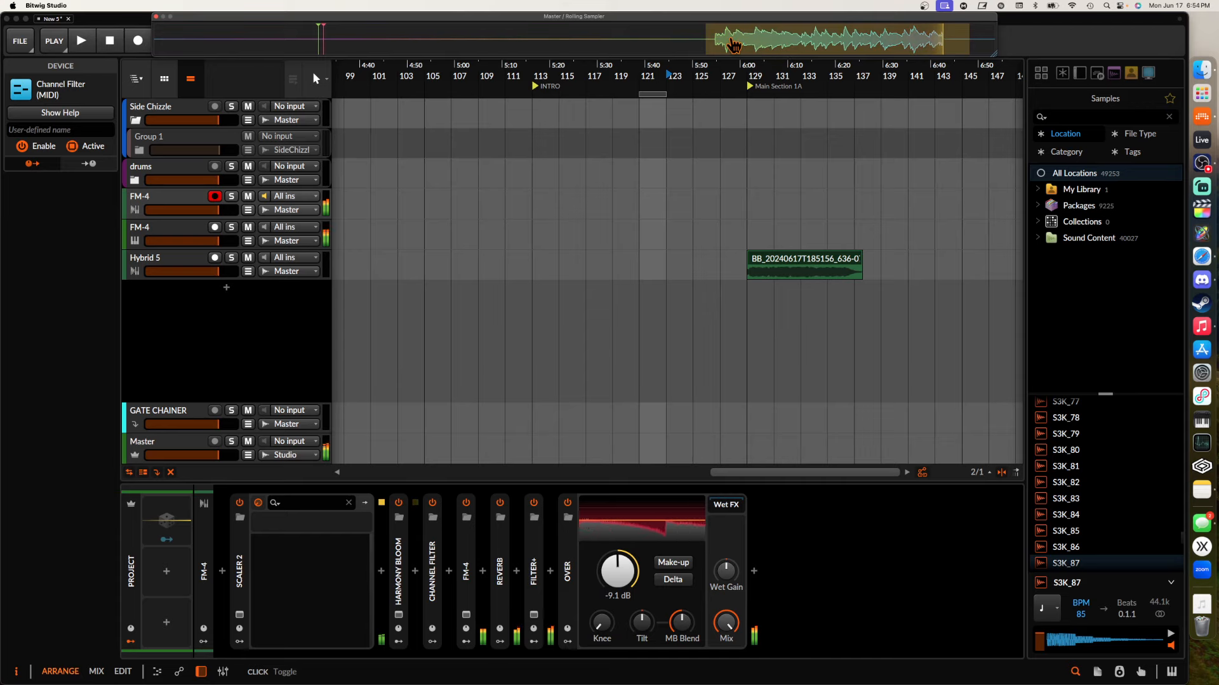
# Place the audio captured in Rolling Sampler as a clip on the Hybrid 5 track, after the existing clip
pyautogui.moveTo(733, 43); pyautogui.dragTo(880, 261)
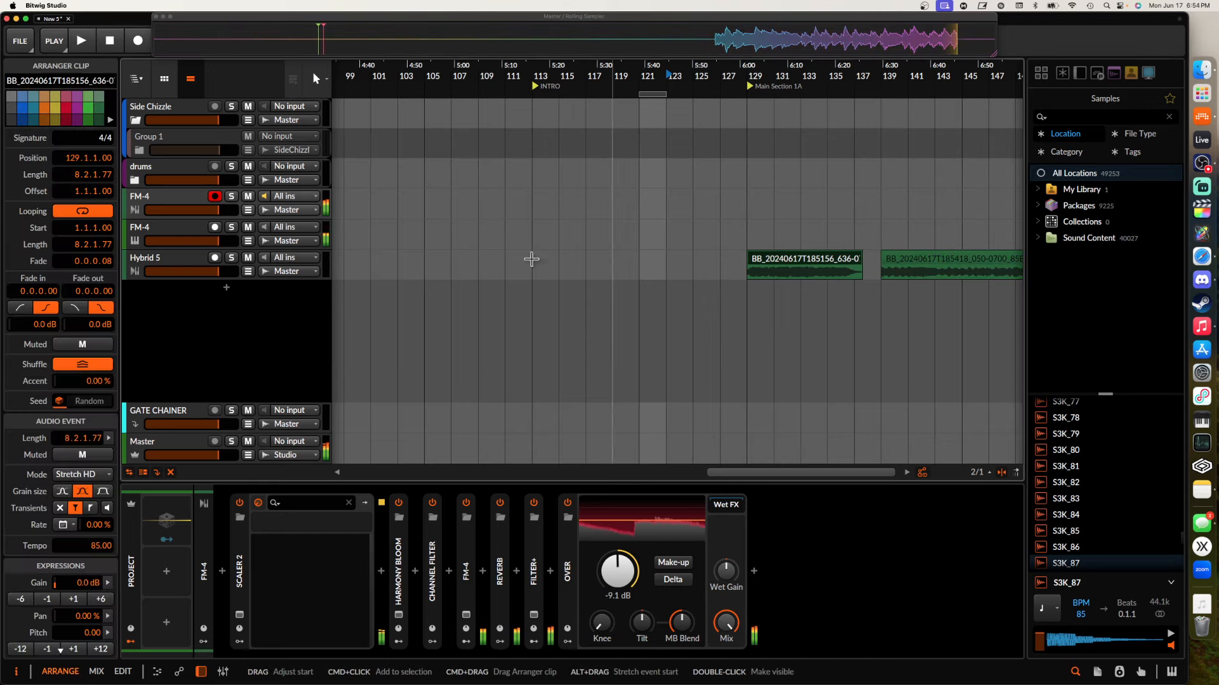
pyautogui.click(205, 209)
pyautogui.click(162, 233)
pyautogui.click(152, 192)
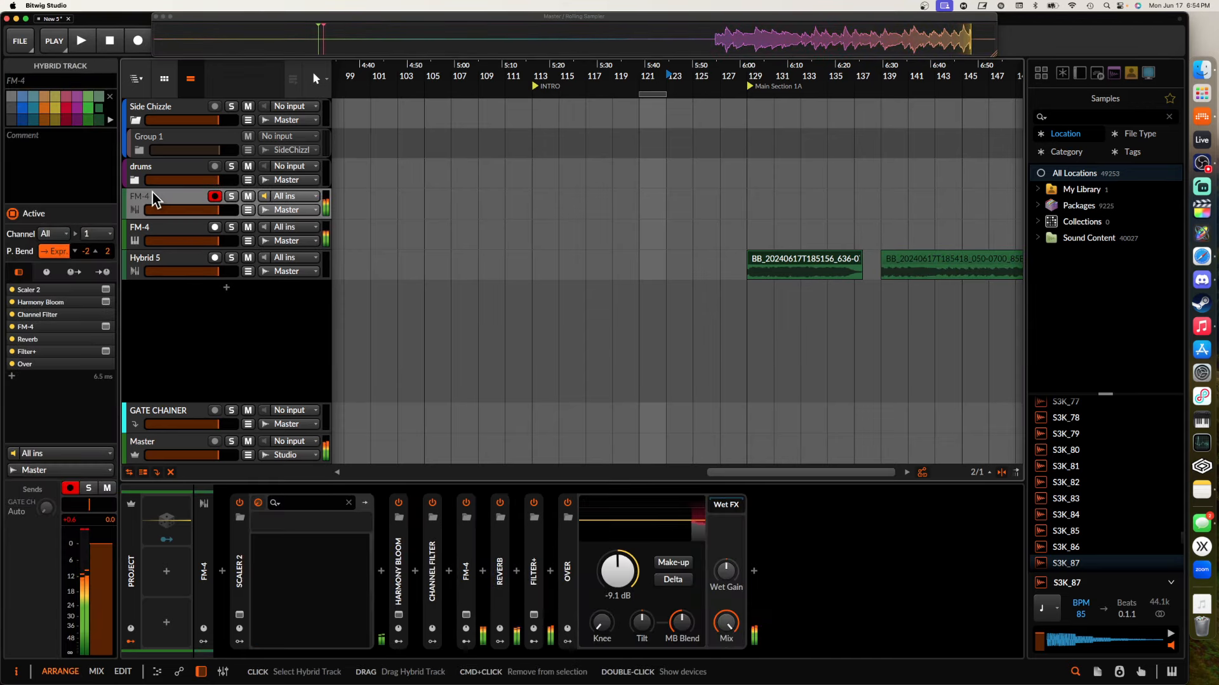
# Insert a Note Length device between the Channel Filter and FM-4 on the second FM-4 track, and set its length to 4/16
pyautogui.click(140, 231)
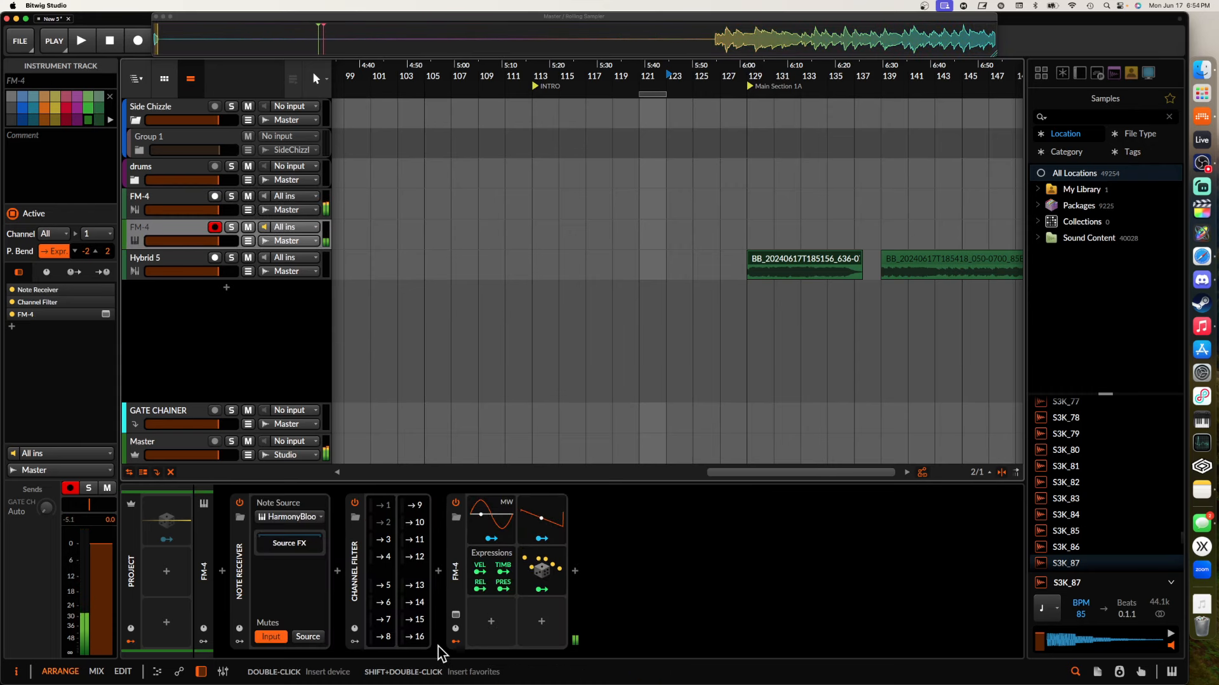
pyautogui.click(438, 572)
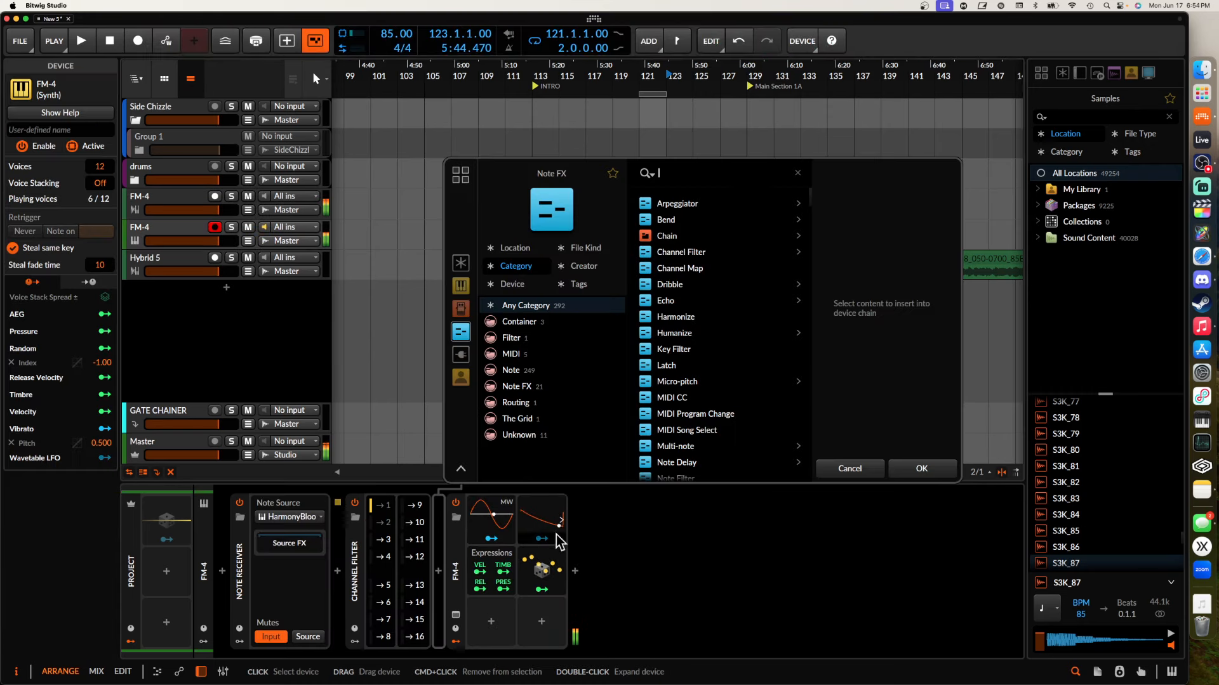
pyautogui.write('note')
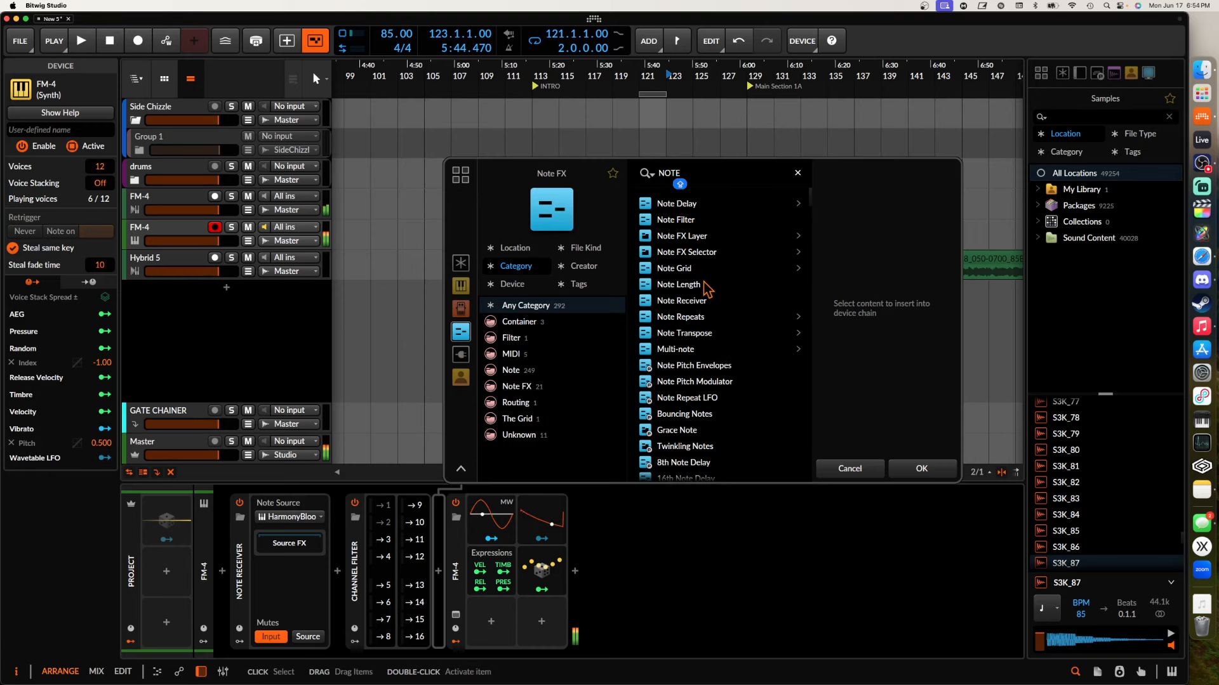
pyautogui.doubleClick(706, 289)
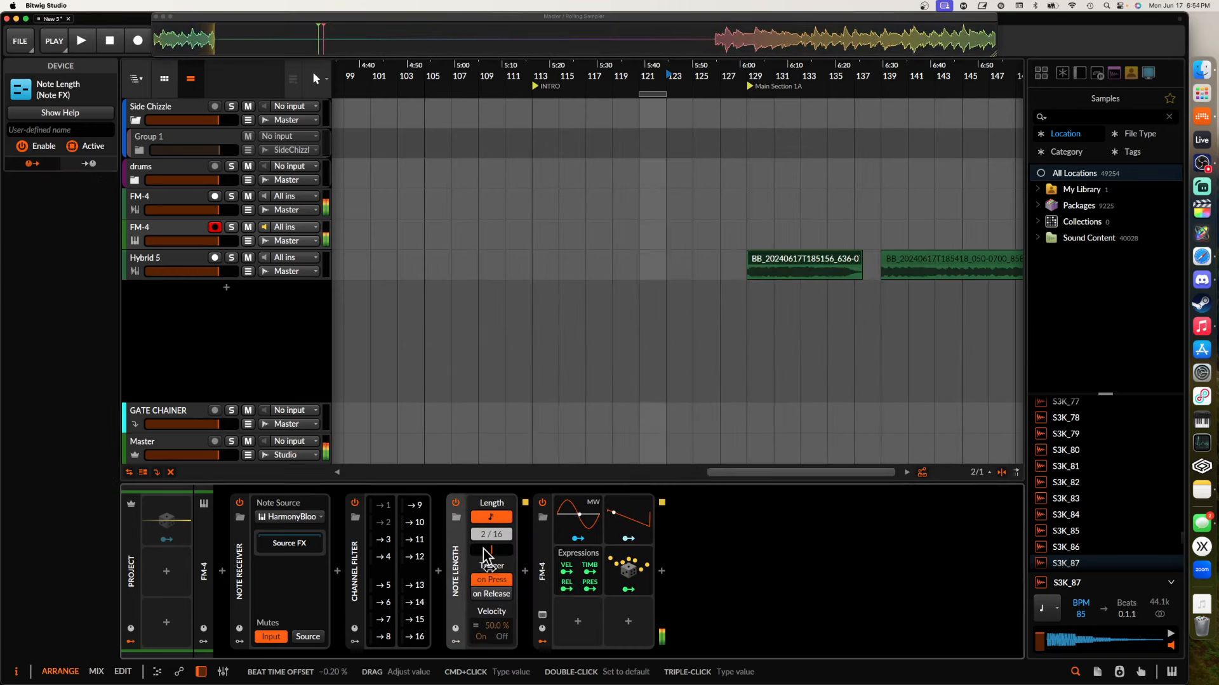
pyautogui.moveTo(484, 550); pyautogui.dragTo(485, 550)
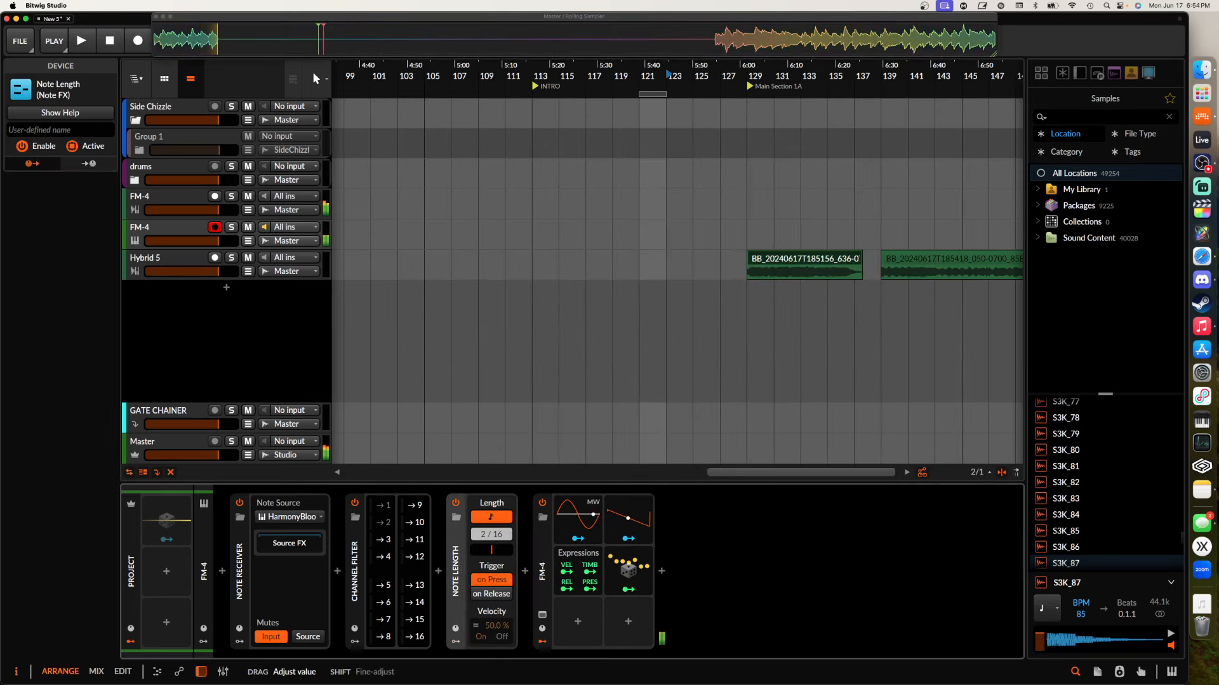
# Insert a Ricochet note effect between Note Length and FM-4 on the second FM-4 track
pyautogui.click(524, 570)
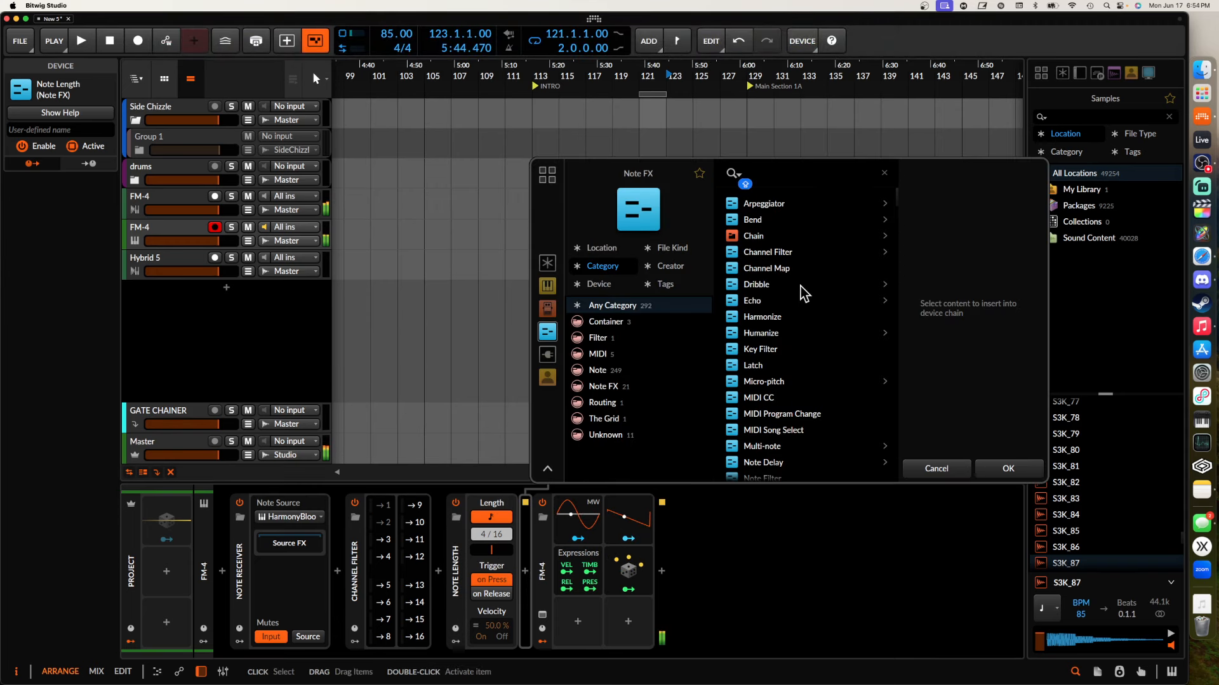
pyautogui.write('RICO')
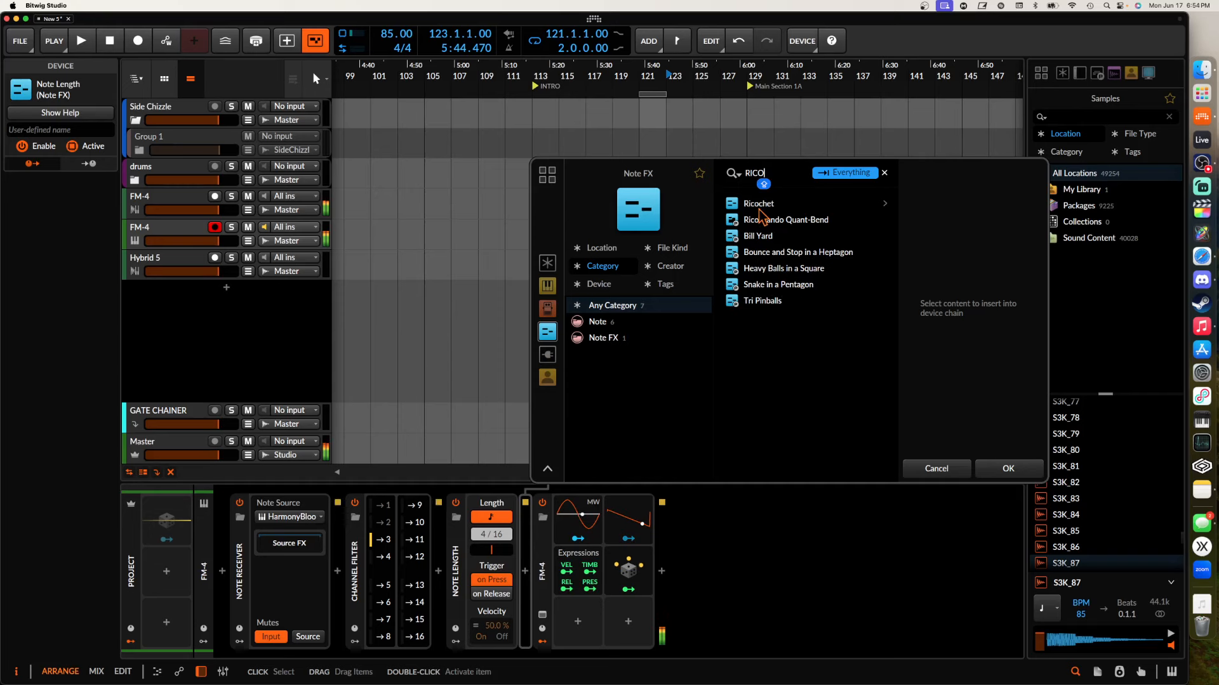
pyautogui.click(760, 206)
pyautogui.click(1003, 469)
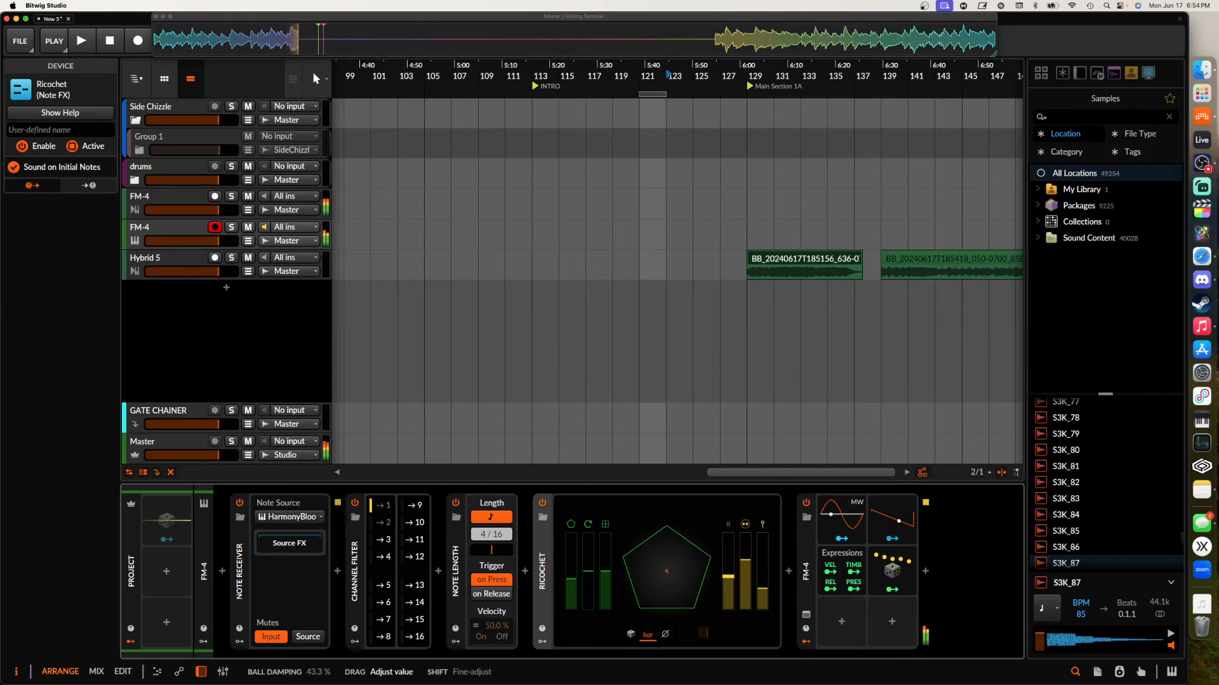
# Adjust the room and ball sliders on Ricochet, and collapse the Ricochet and Note Length devices
pyautogui.moveTo(746, 573)
pyautogui.mouseDown()
pyautogui.moveTo(747, 601)
pyautogui.moveTo(763, 600)
pyautogui.moveTo(763, 575)
pyautogui.mouseUp()
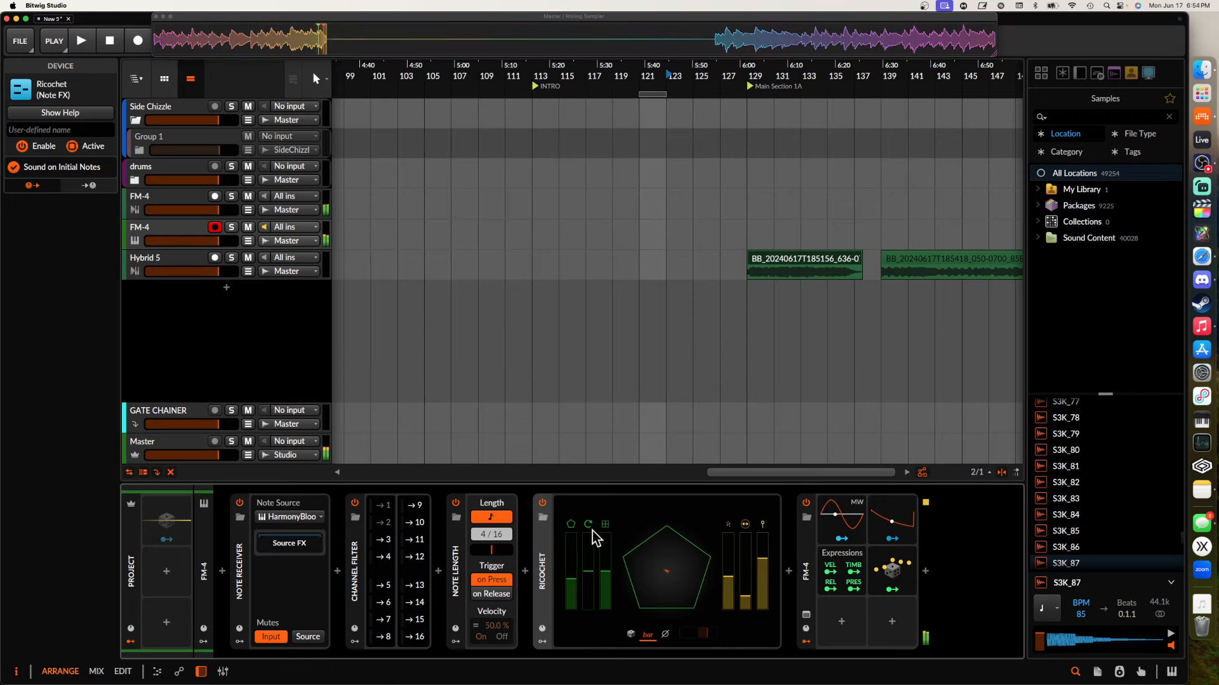
pyautogui.press('Delete')
pyautogui.doubleClick(458, 552)
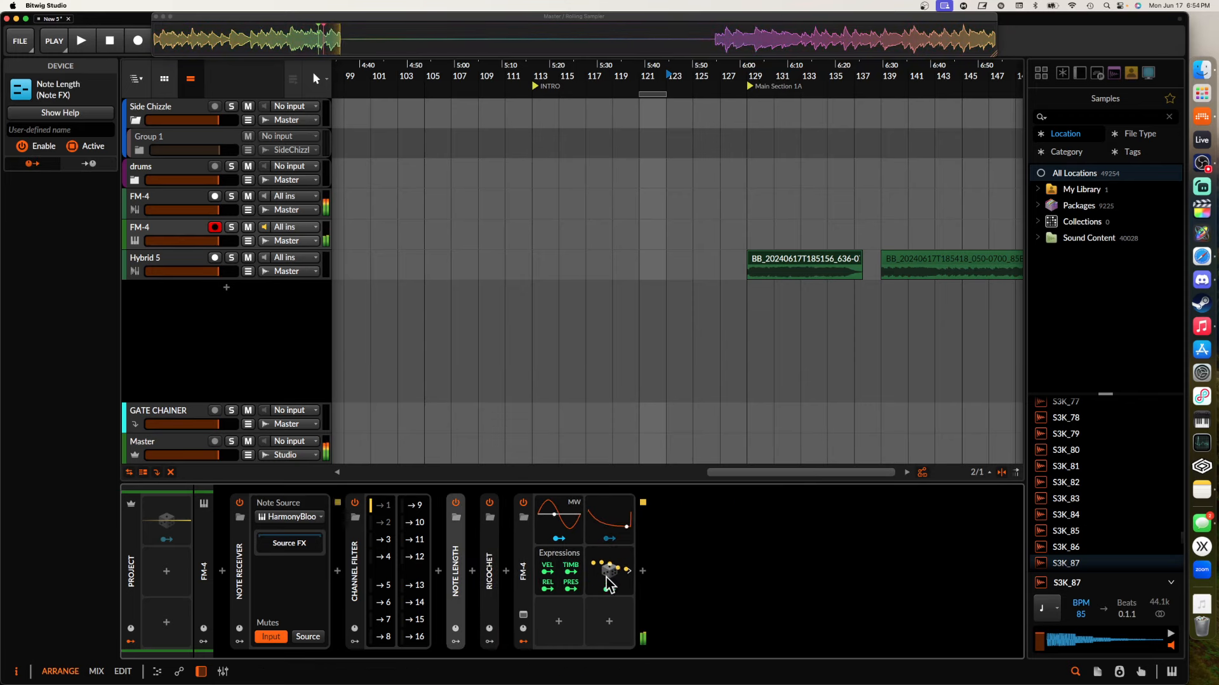
# Insert a Cluster Delay between Filter+ and Over on the first FM-4 track
pyautogui.click(165, 209)
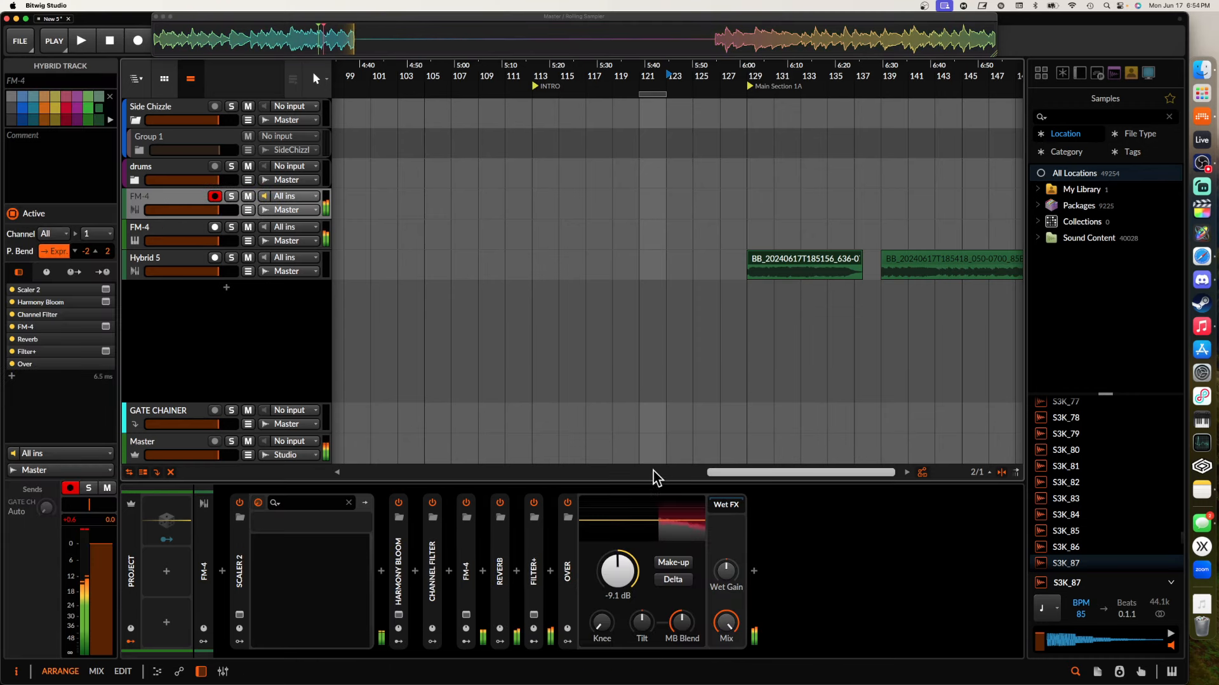
pyautogui.click(551, 571)
pyautogui.write('DELAY')
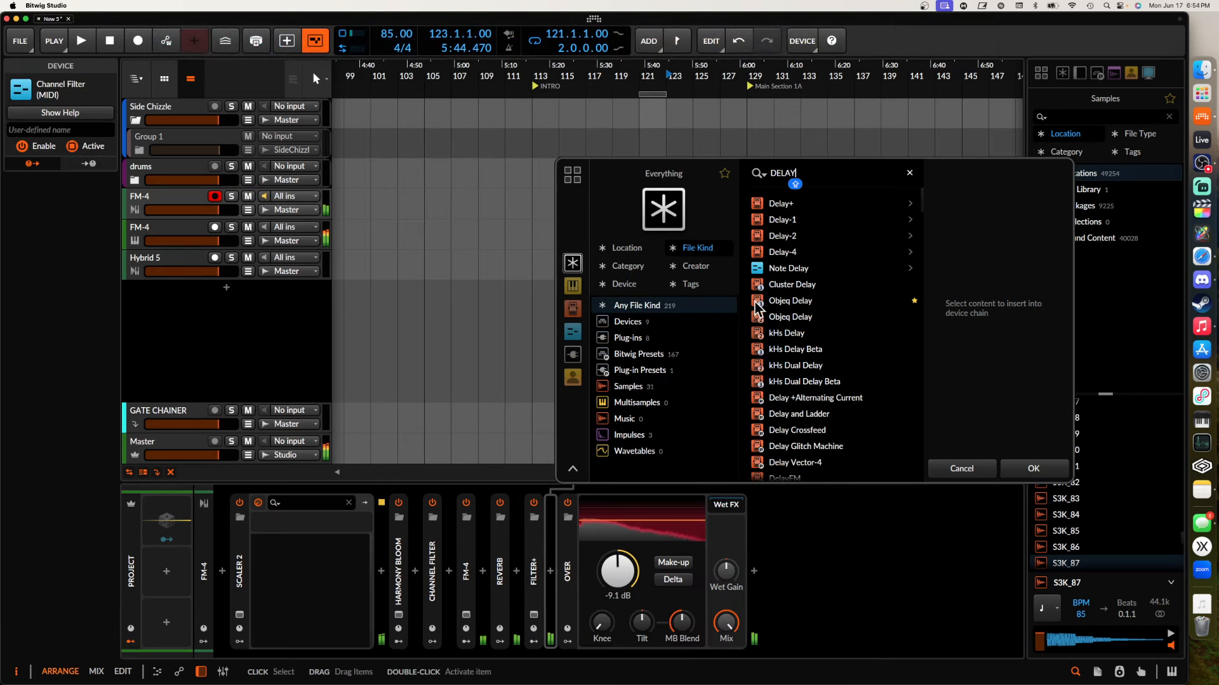
pyautogui.click(787, 283)
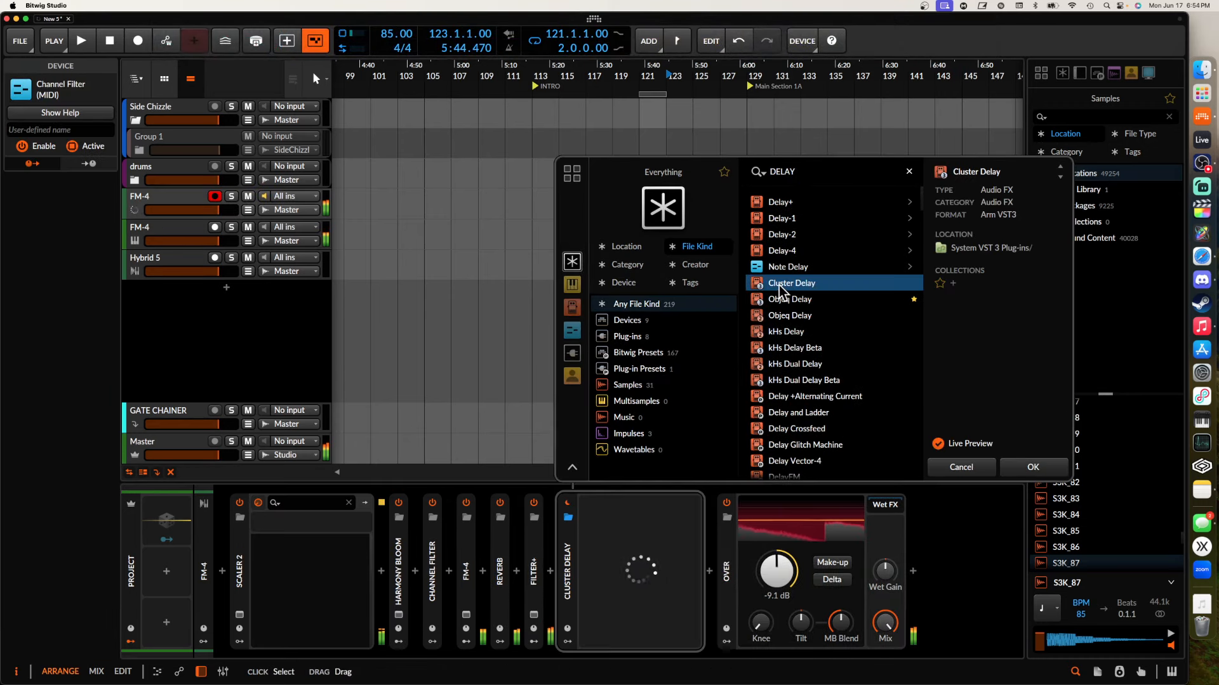
pyautogui.click(1033, 467)
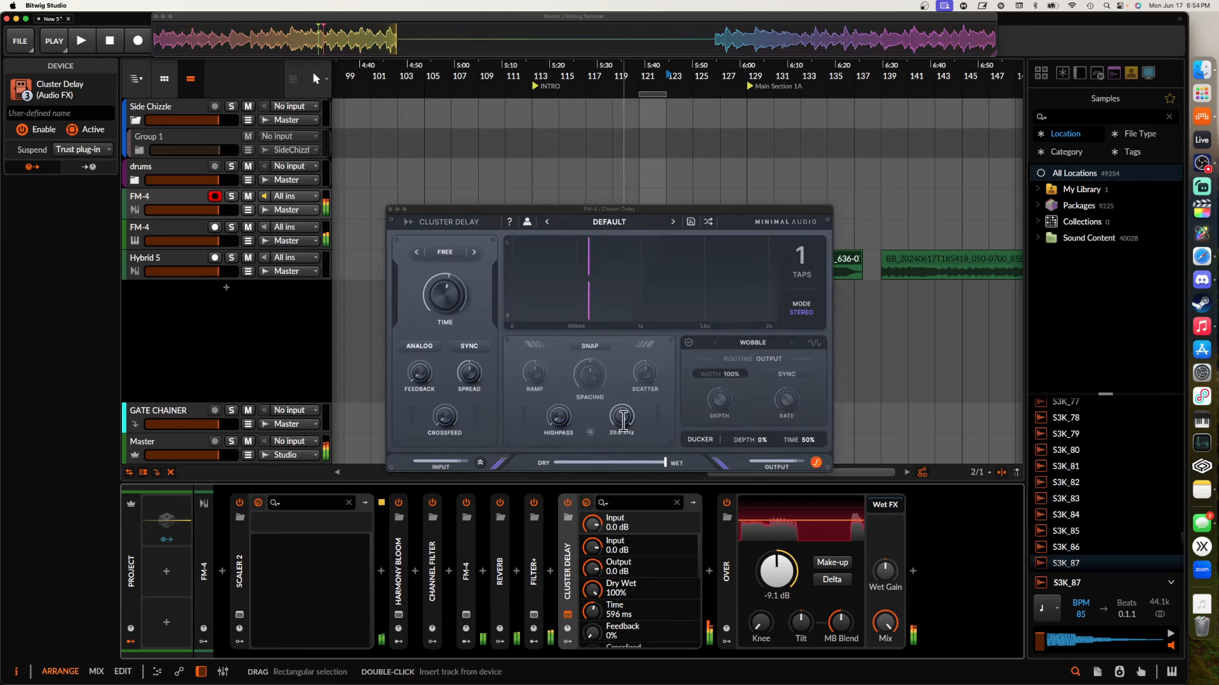
# Set Cluster Delay to 52% feedback, 36% dry/wet and a synced time of 1/8, and close its window
pyautogui.moveTo(424, 372); pyautogui.dragTo(421, 323)
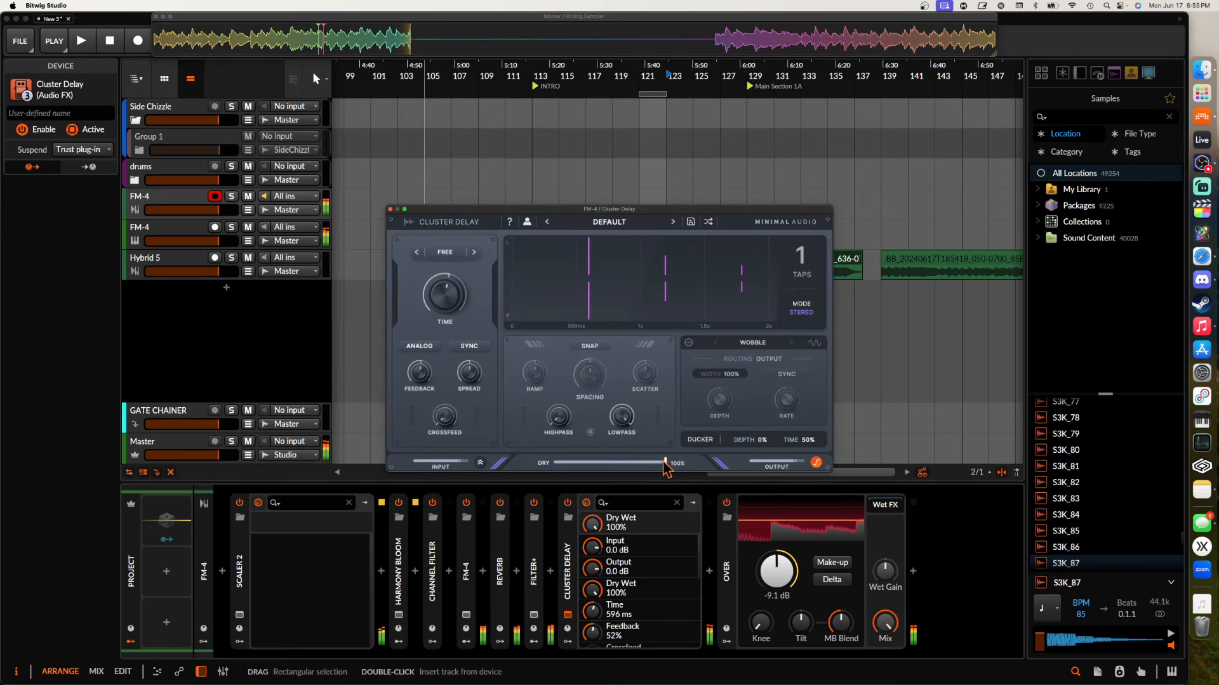
pyautogui.moveTo(664, 463); pyautogui.dragTo(594, 462)
pyautogui.click(450, 262)
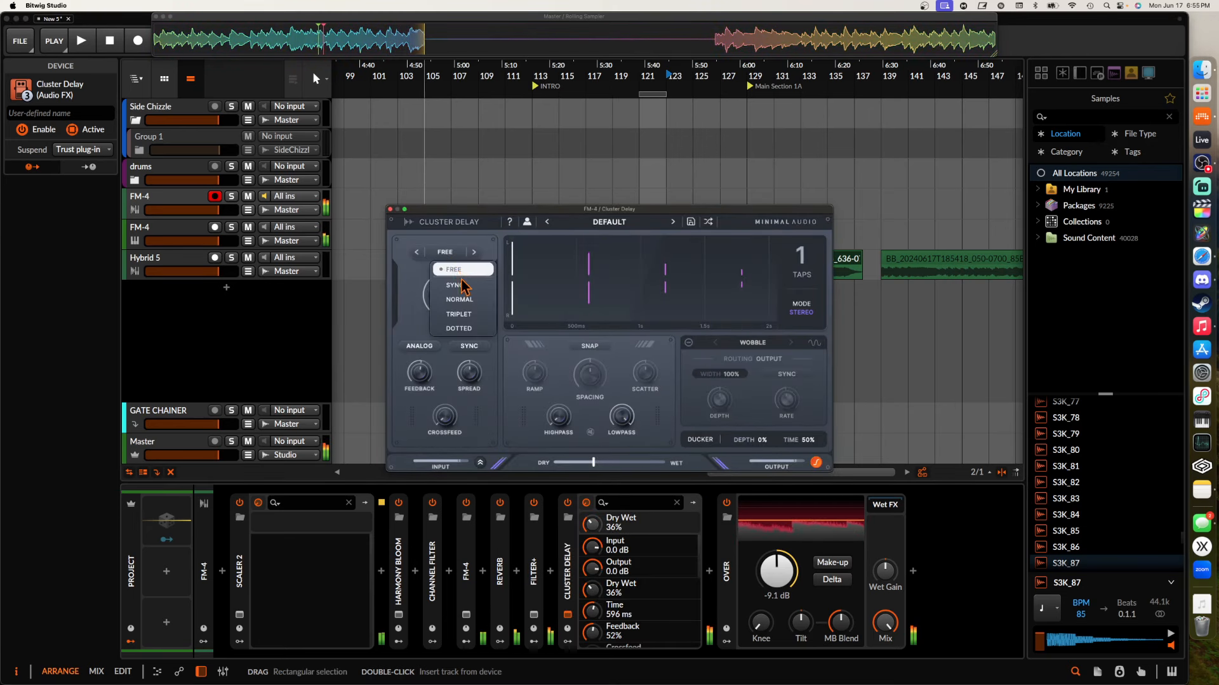
pyautogui.click(463, 286)
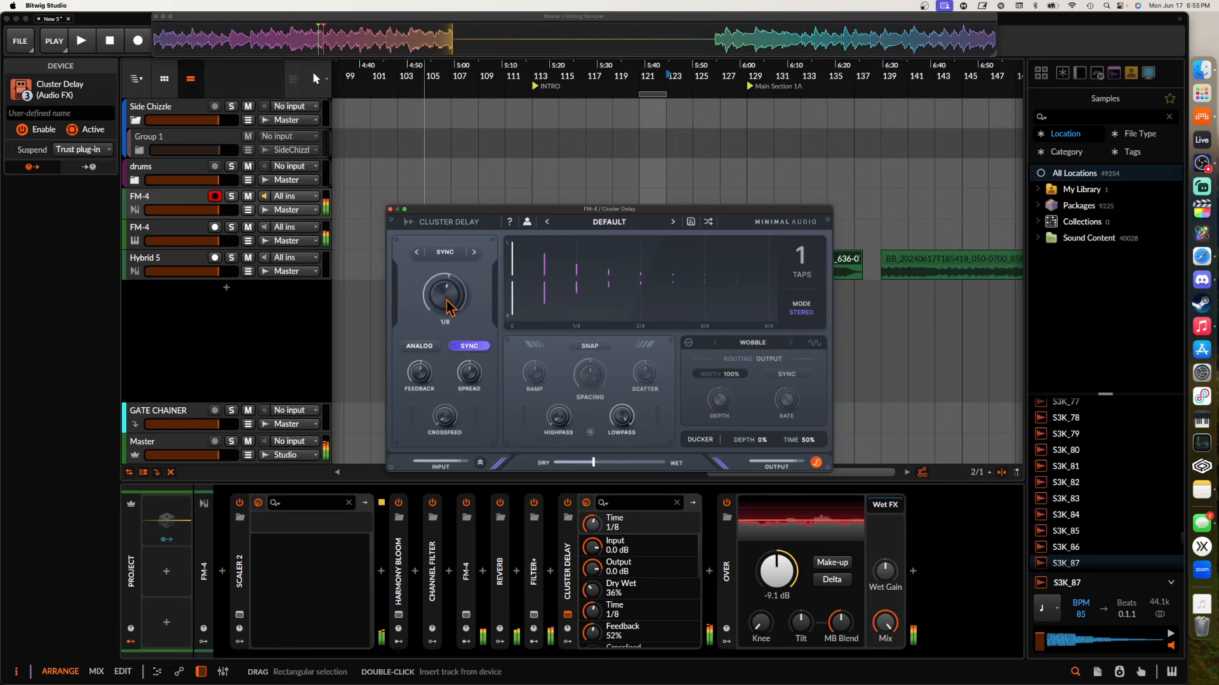
pyautogui.click(391, 209)
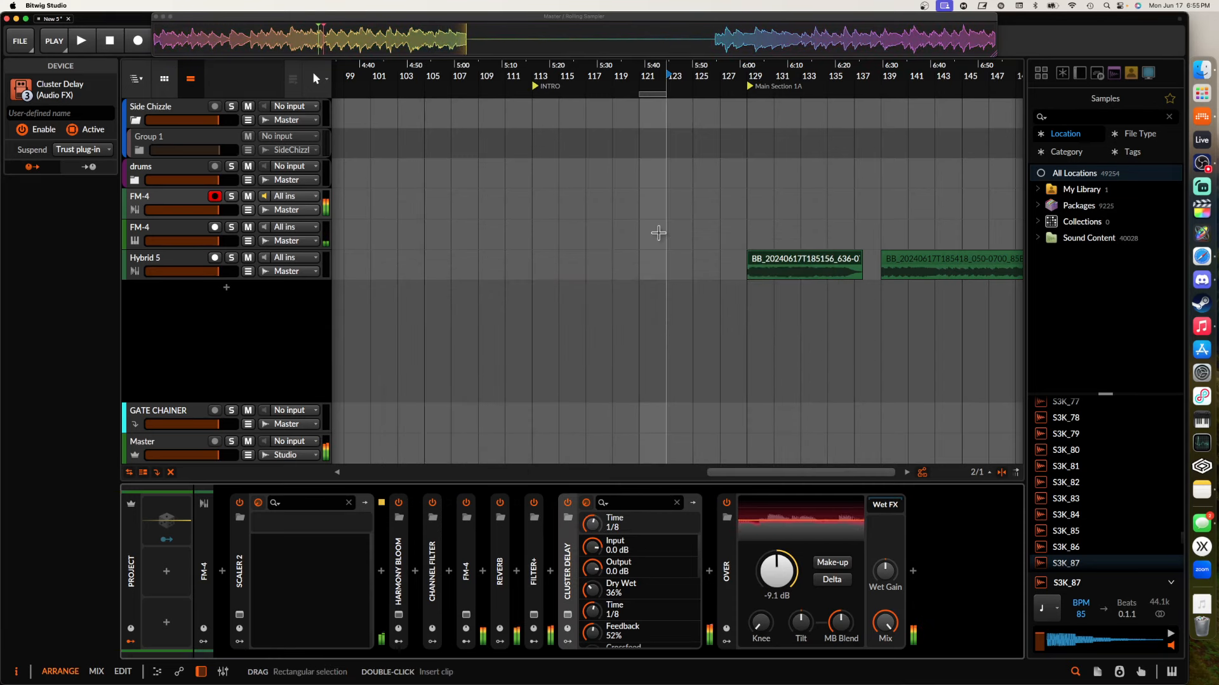
# Turn off the Scaler 2 device on the first FM-4 track
pyautogui.scroll(-2, 470, 203)
pyautogui.scroll(-2, 455, 196)
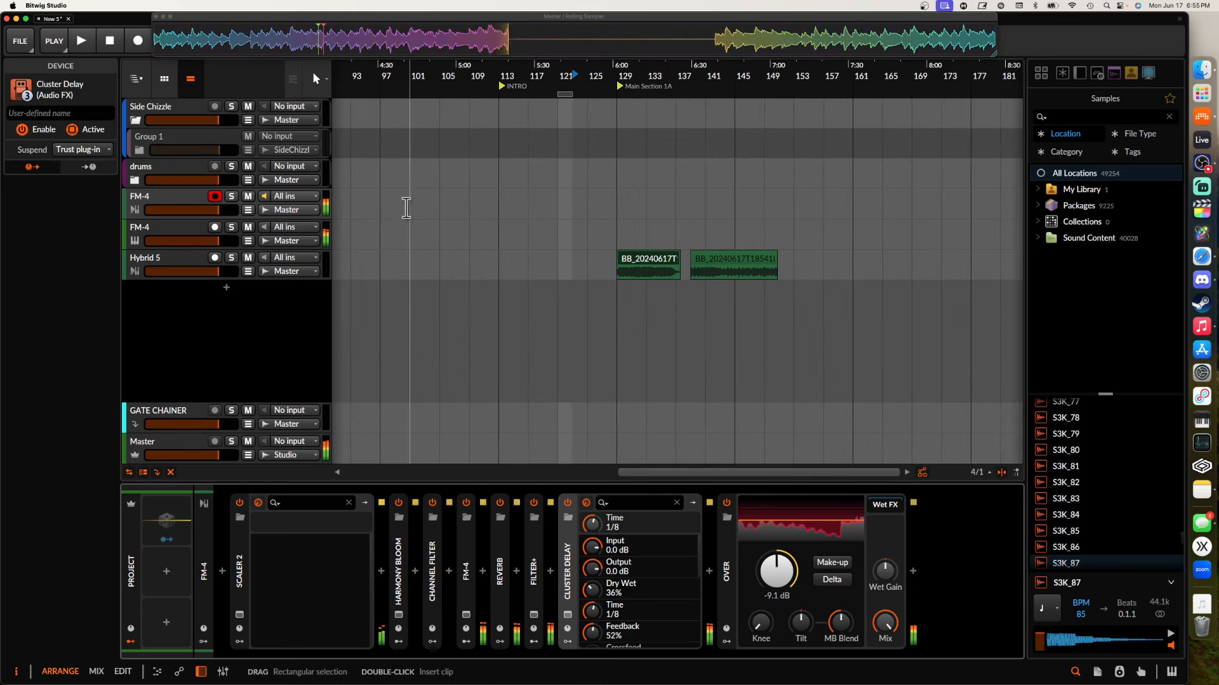
pyautogui.click(159, 200)
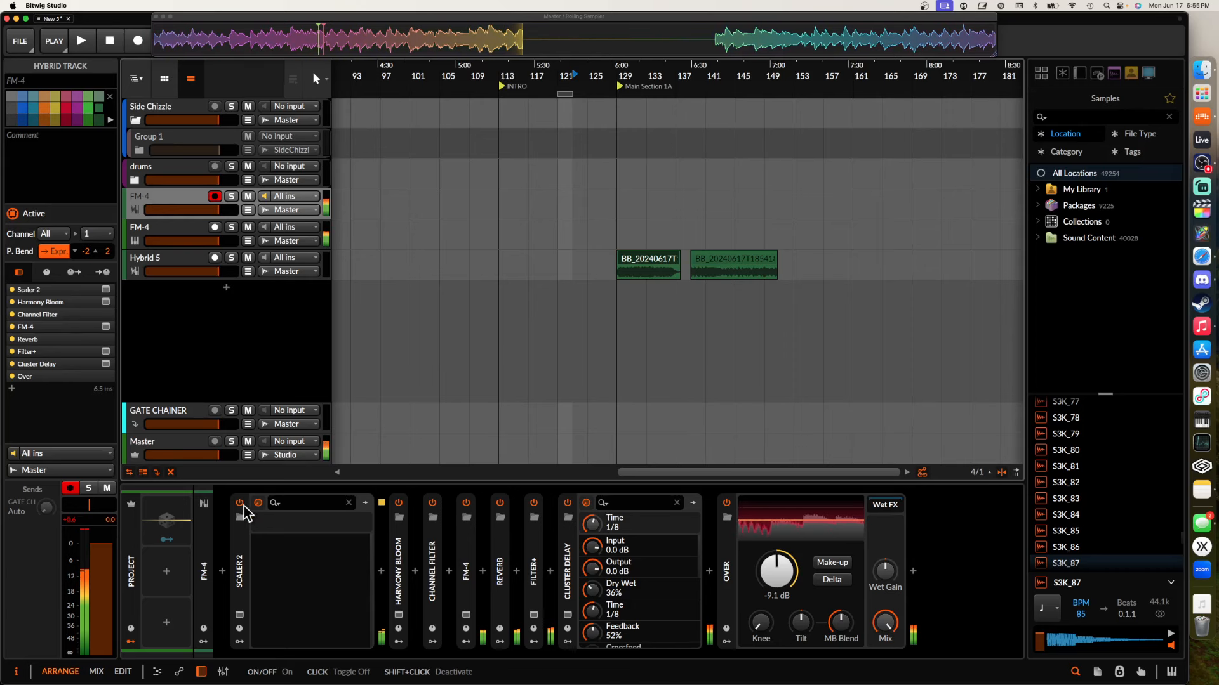
# Select the recent audio in Rolling Sampler and place it on the Hybrid 5 track at bar 153
pyautogui.moveTo(553, 48); pyautogui.dragTo(125, 49)
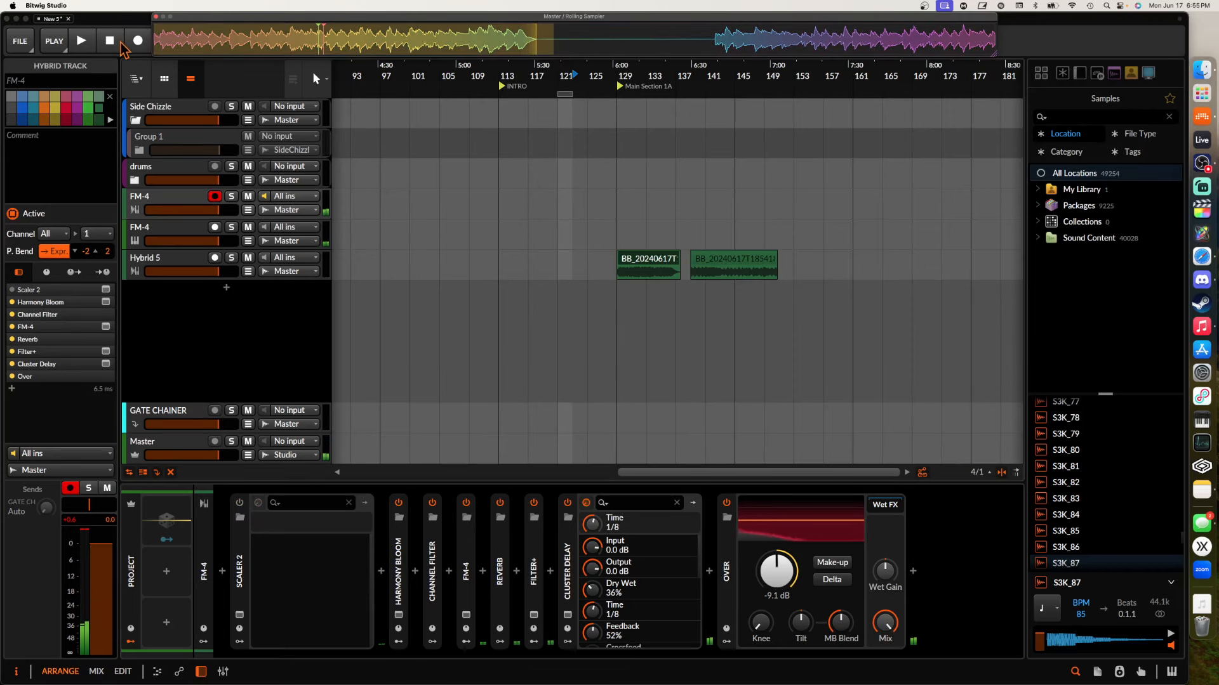
pyautogui.moveTo(226, 45); pyautogui.dragTo(783, 261)
pyautogui.click(788, 263)
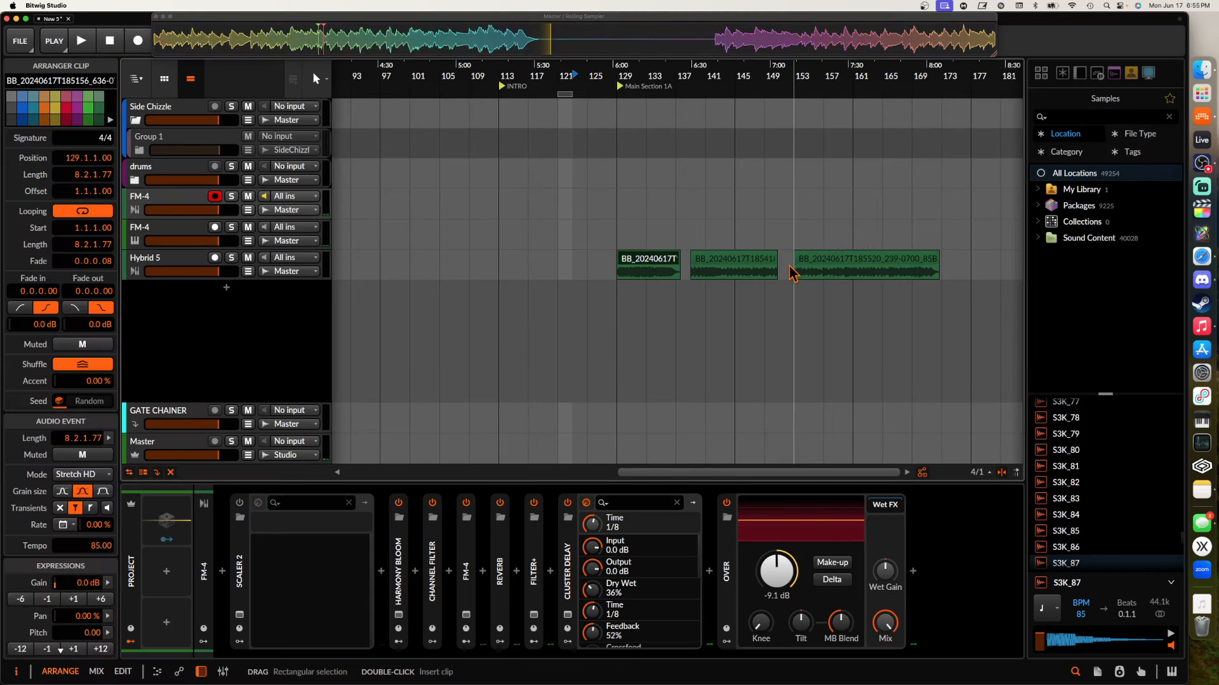
# Add an audio track below Hybrid 5 and move the newest captured clip straight down onto it
pyautogui.scroll(5, 804, 263)
pyautogui.click(141, 270)
pyautogui.press('super+t')
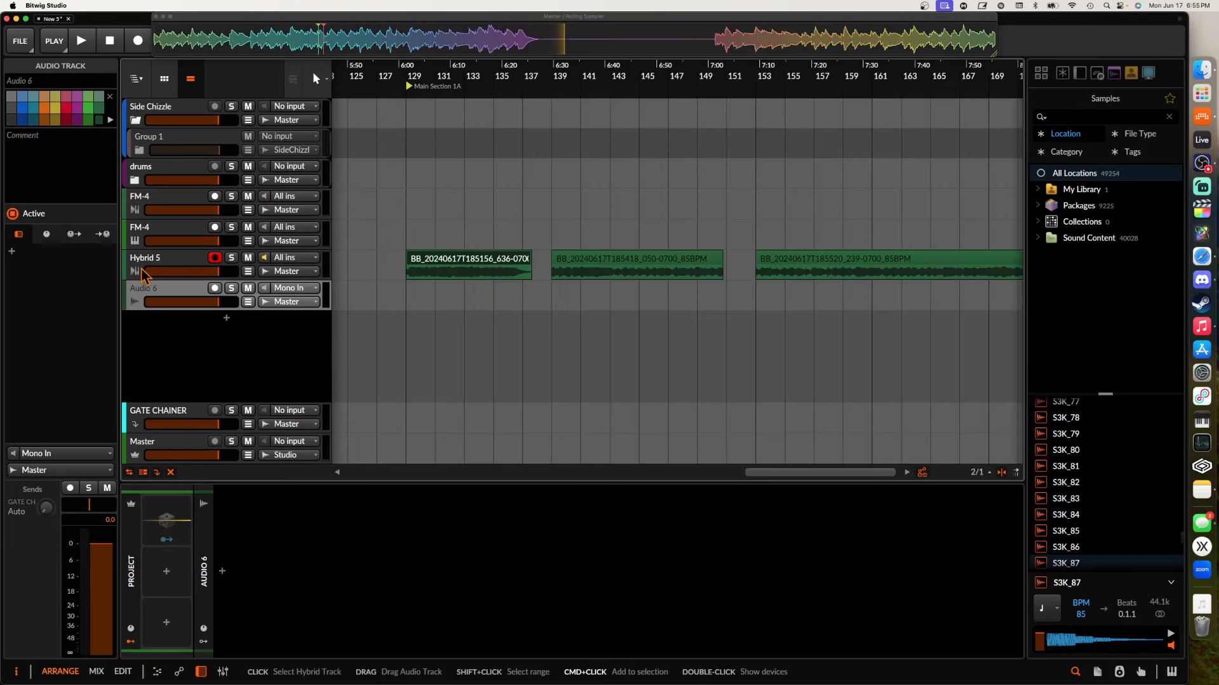
pyautogui.scroll(-3, 509, 273)
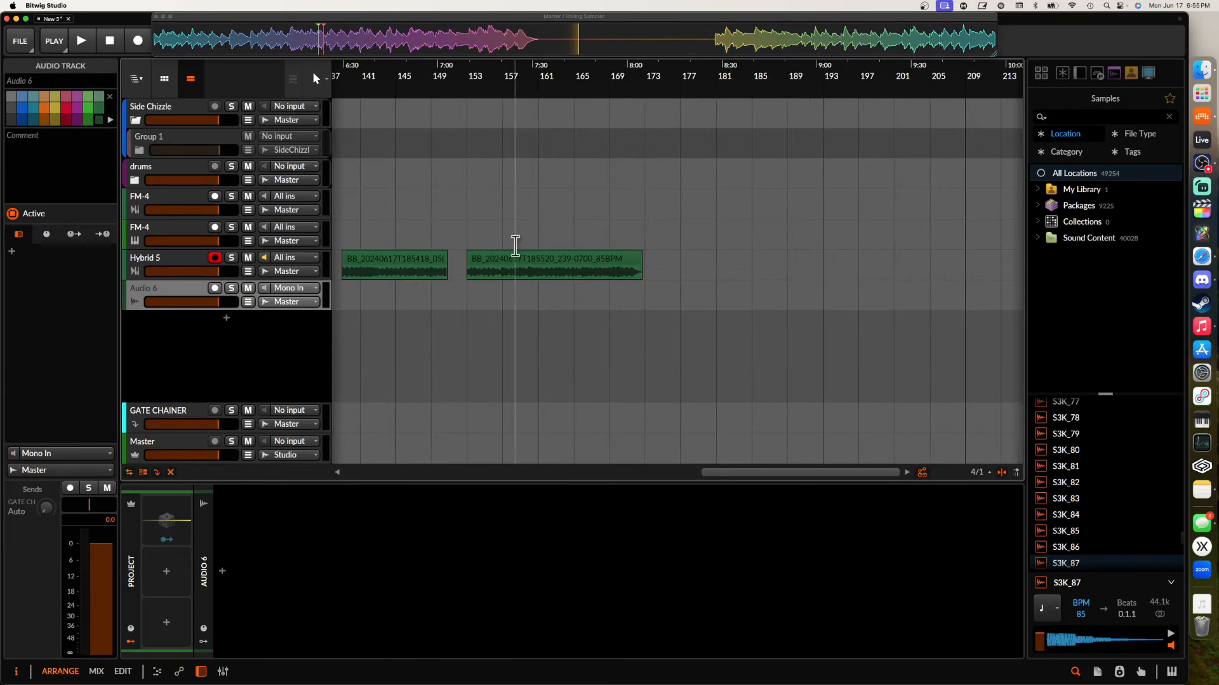
pyautogui.moveTo(498, 264); pyautogui.dragTo(498, 284)
# Set the stretch mode of the clip on the Audio 6 track to Repitch
pyautogui.scroll(5, 497, 283)
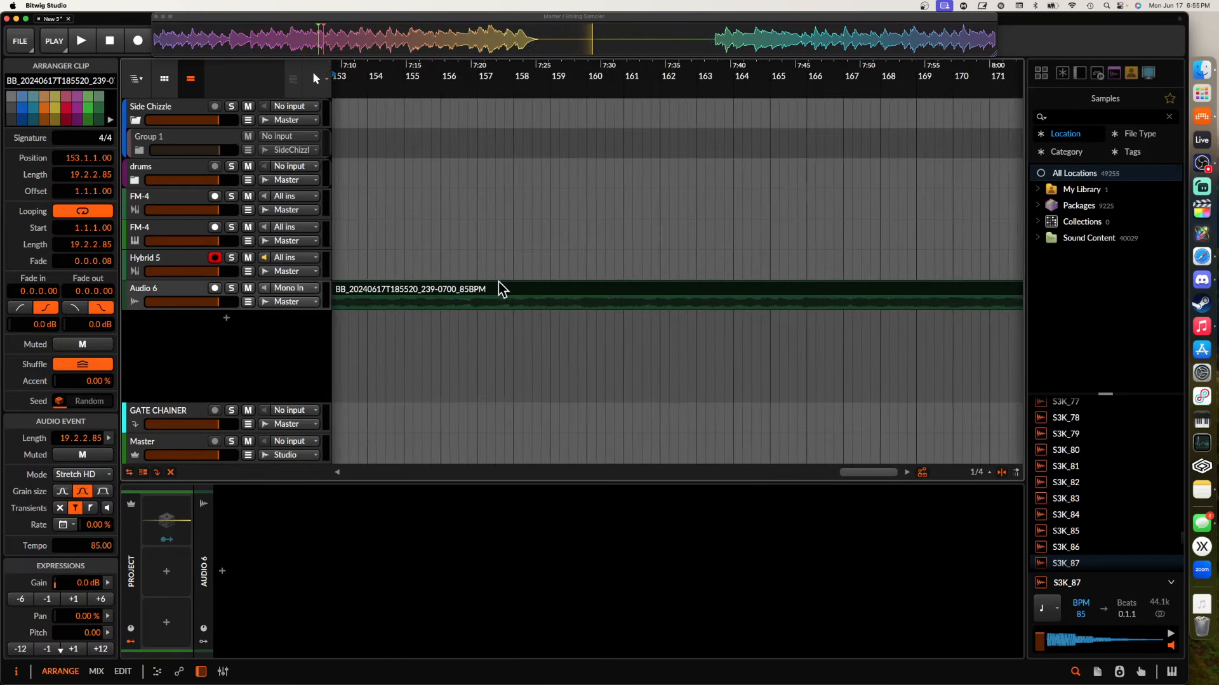
pyautogui.scroll(5, 473, 294)
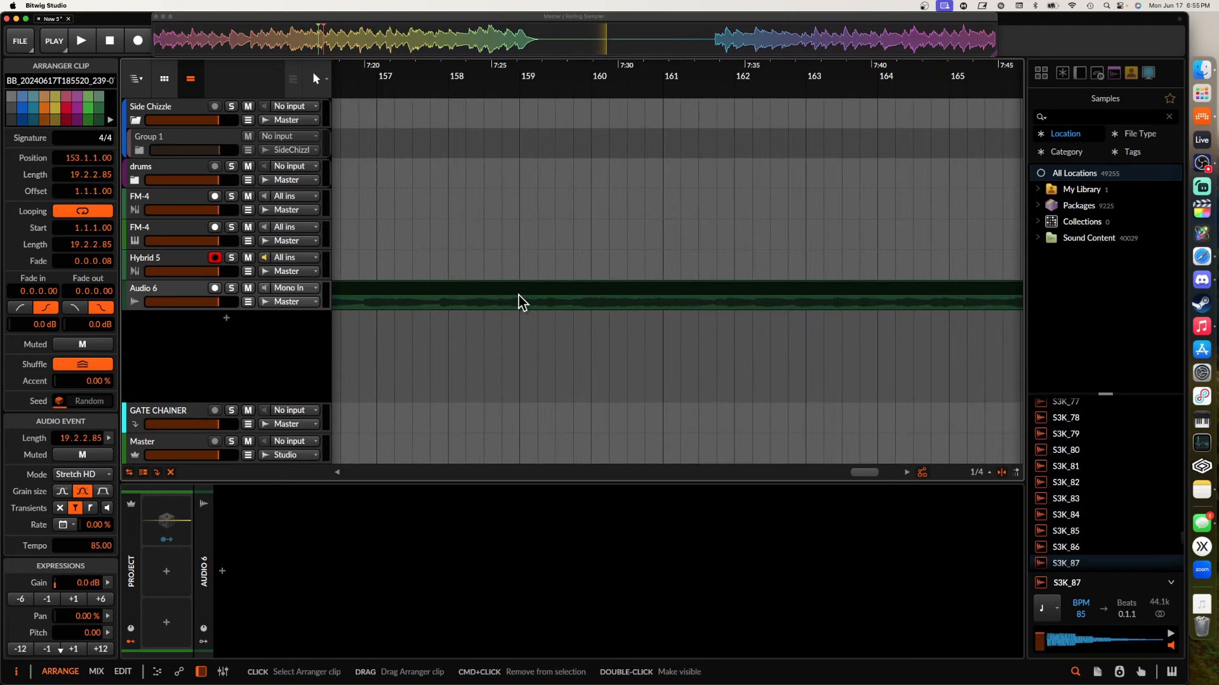
pyautogui.scroll(-1, 597, 302)
pyautogui.scroll(-3, 597, 302)
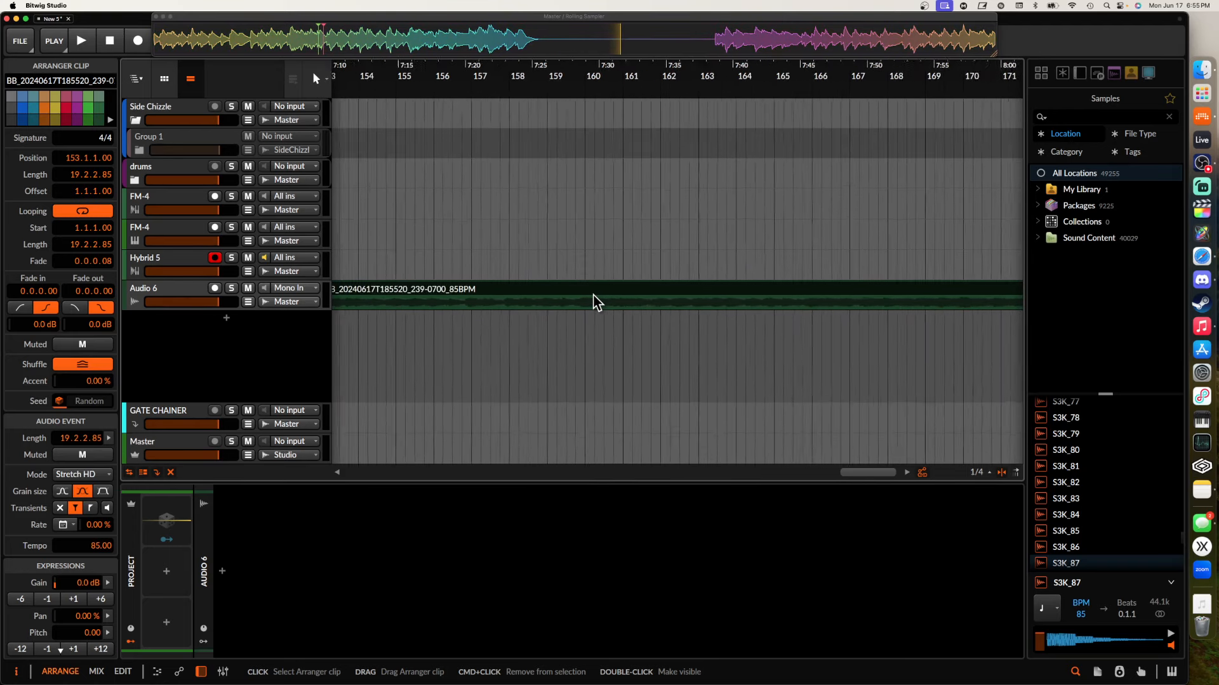
pyautogui.scroll(-2, 596, 301)
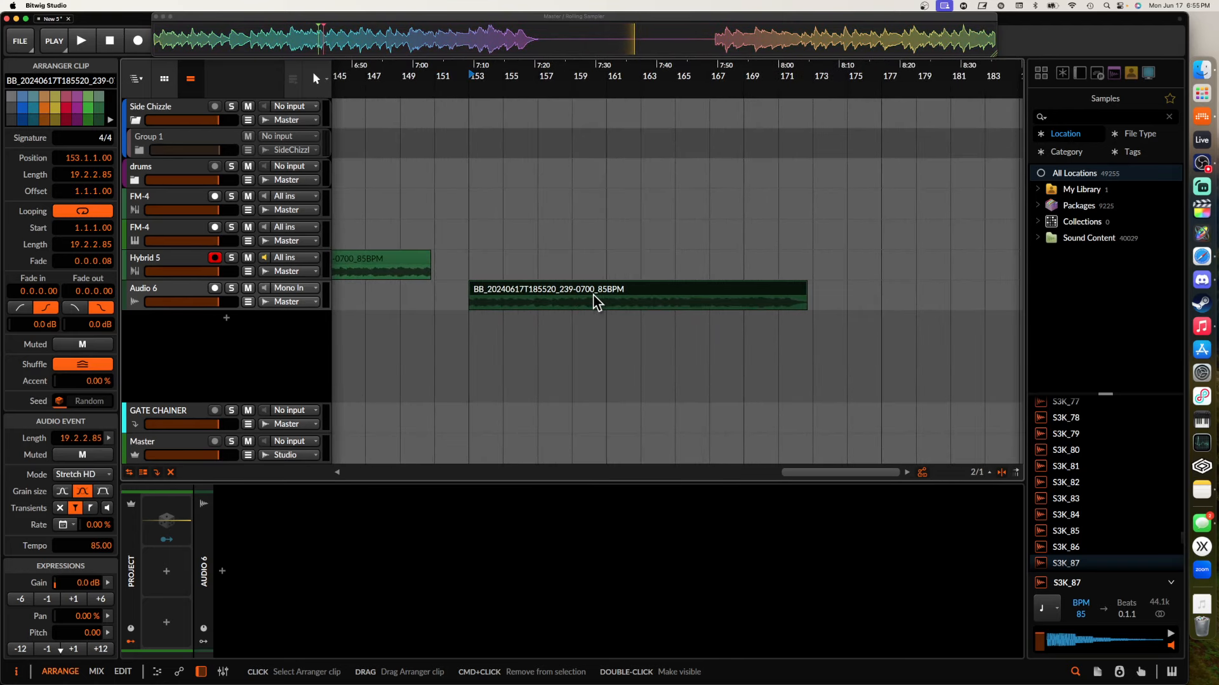
pyautogui.scroll(-1, 542, 302)
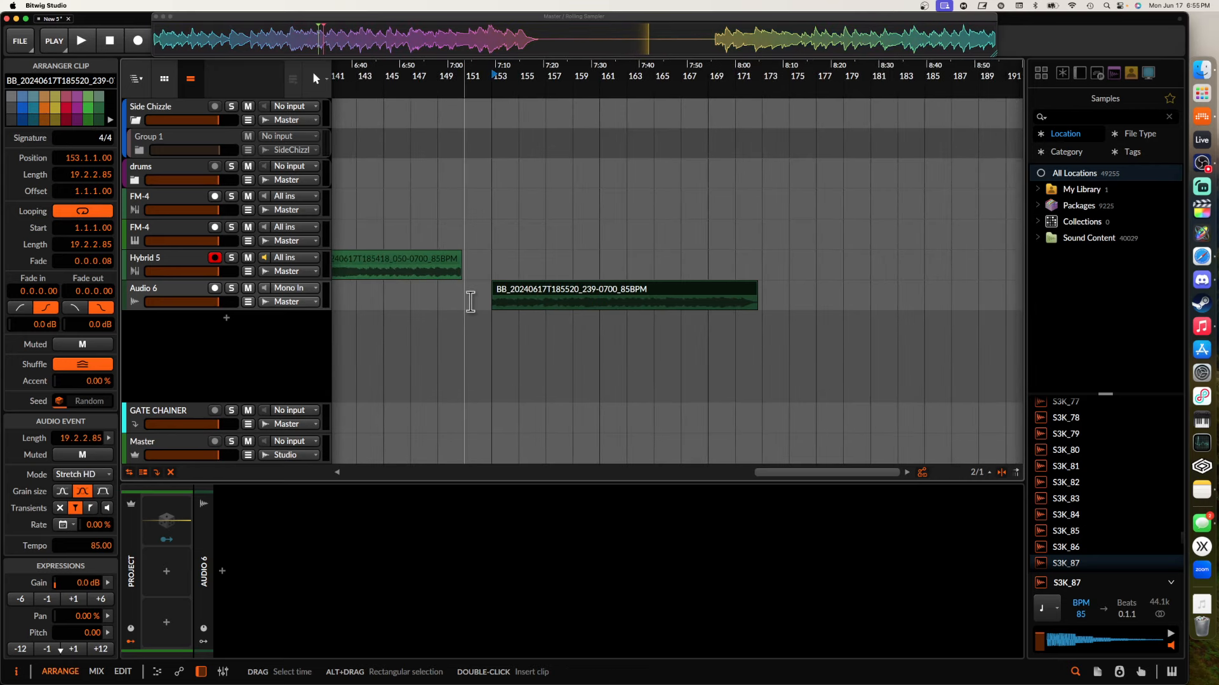
pyautogui.click(105, 475)
pyautogui.click(104, 441)
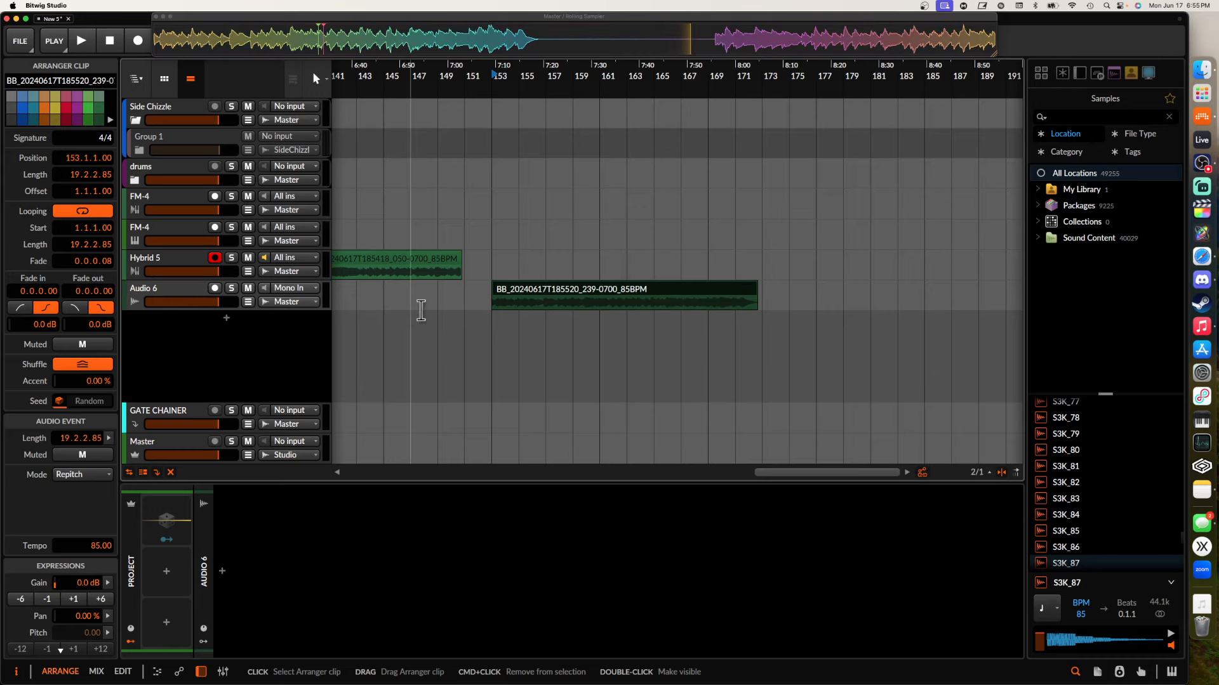
# Time-stretch the Audio 6 clip down to 12 bars so that it ends at bar 165
pyautogui.scroll(-2, 753, 291)
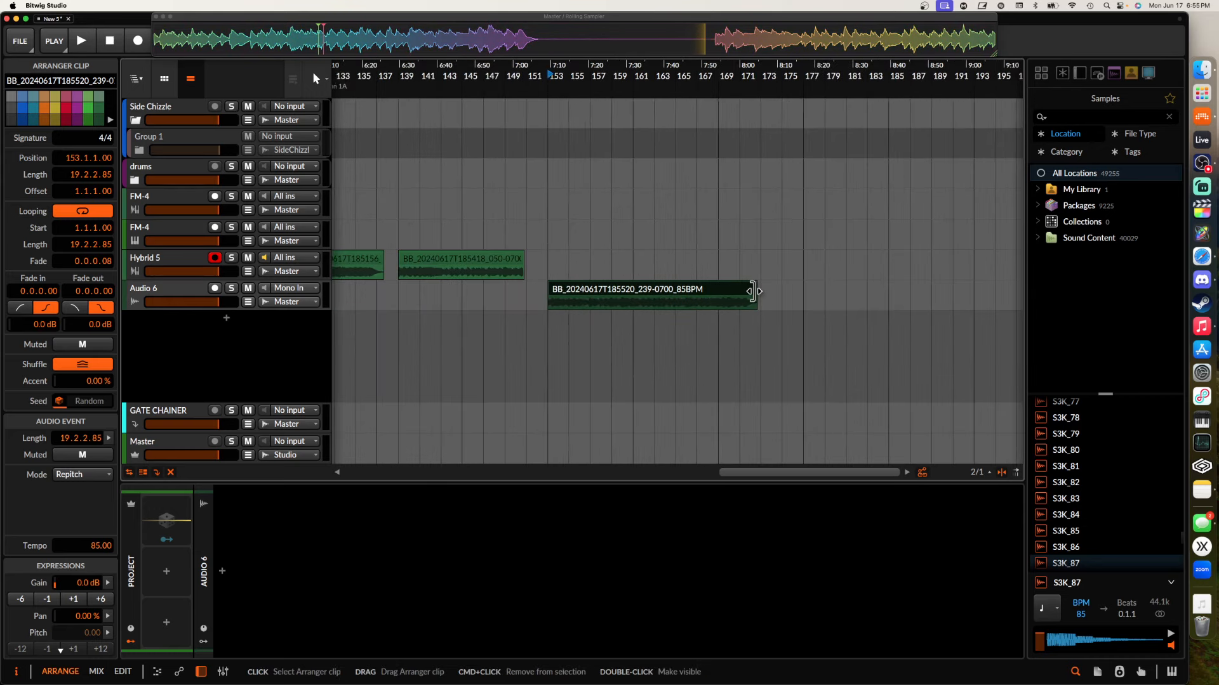
pyautogui.scroll(-1, 752, 291)
pyautogui.moveTo(752, 290); pyautogui.dragTo(672, 290)
# Play the shortened Audio 6 clip from 159.4.1 to audition it, and stop playback
pyautogui.scroll(4, 668, 286)
pyautogui.click(555, 297)
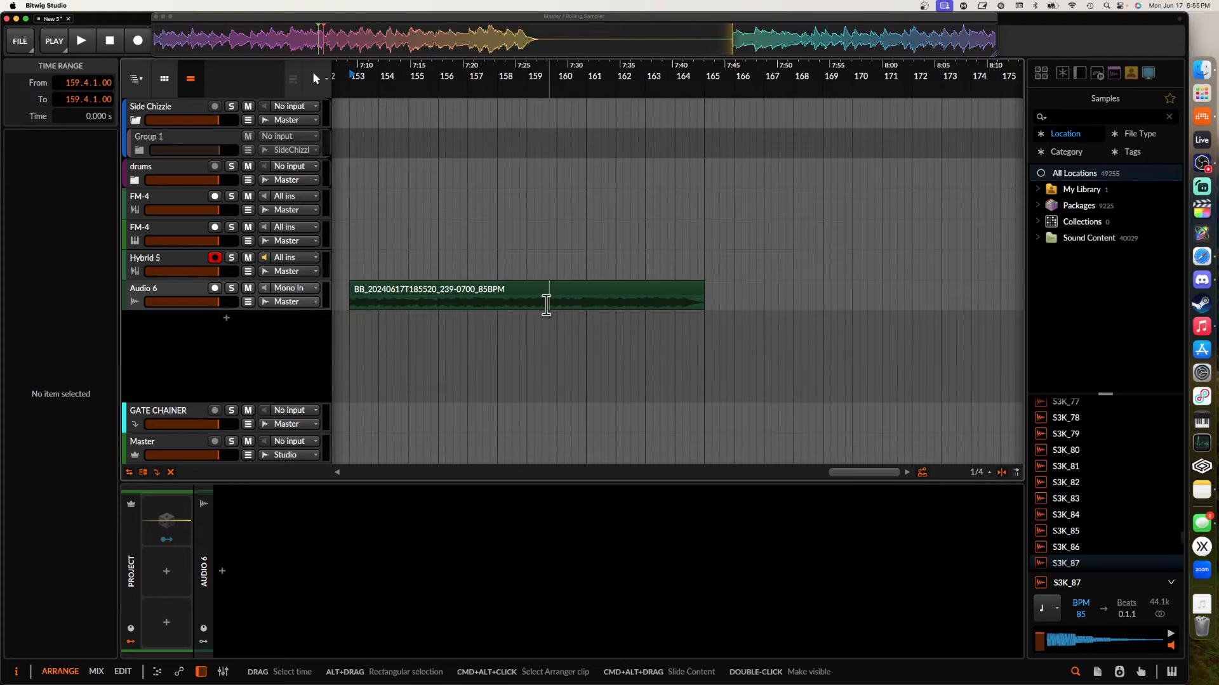
pyautogui.press('space')
pyautogui.scroll(3, 385, 315)
pyautogui.scroll(2, 385, 314)
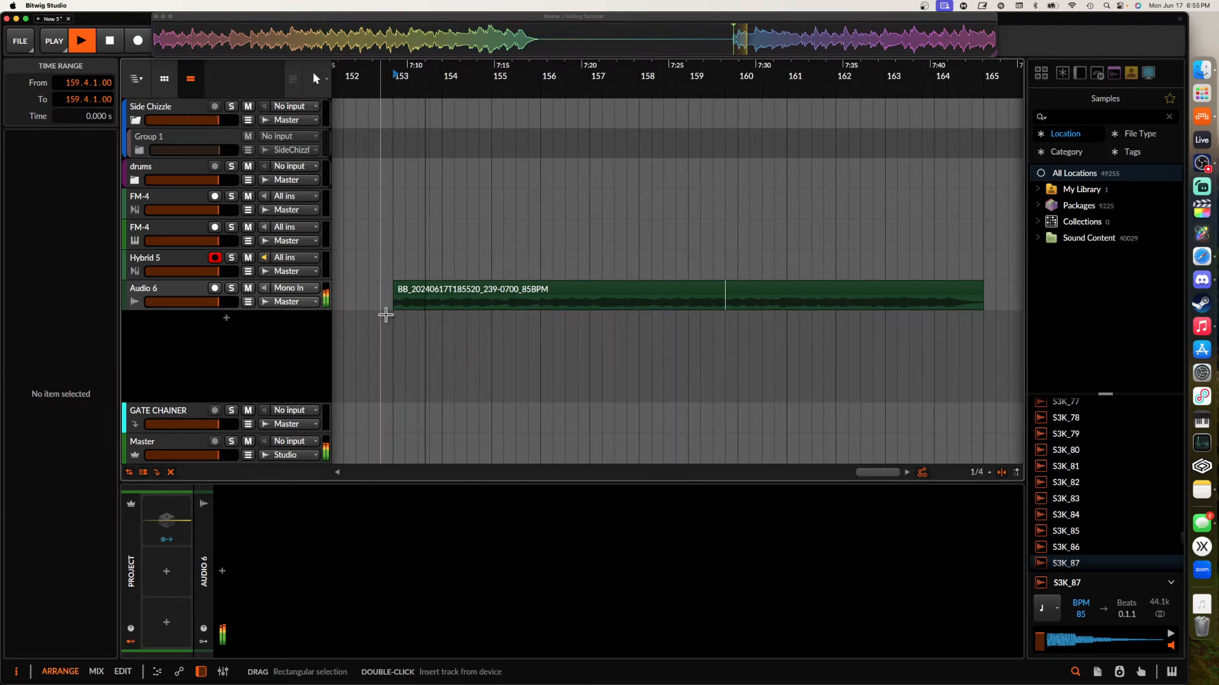
pyautogui.scroll(2, 401, 305)
pyautogui.press('space')
# Separate the section from 153.2.1 to 154.1.1 of the Audio 6 clip and place it at 166.1.1
pyautogui.moveTo(408, 303); pyautogui.dragTo(436, 307)
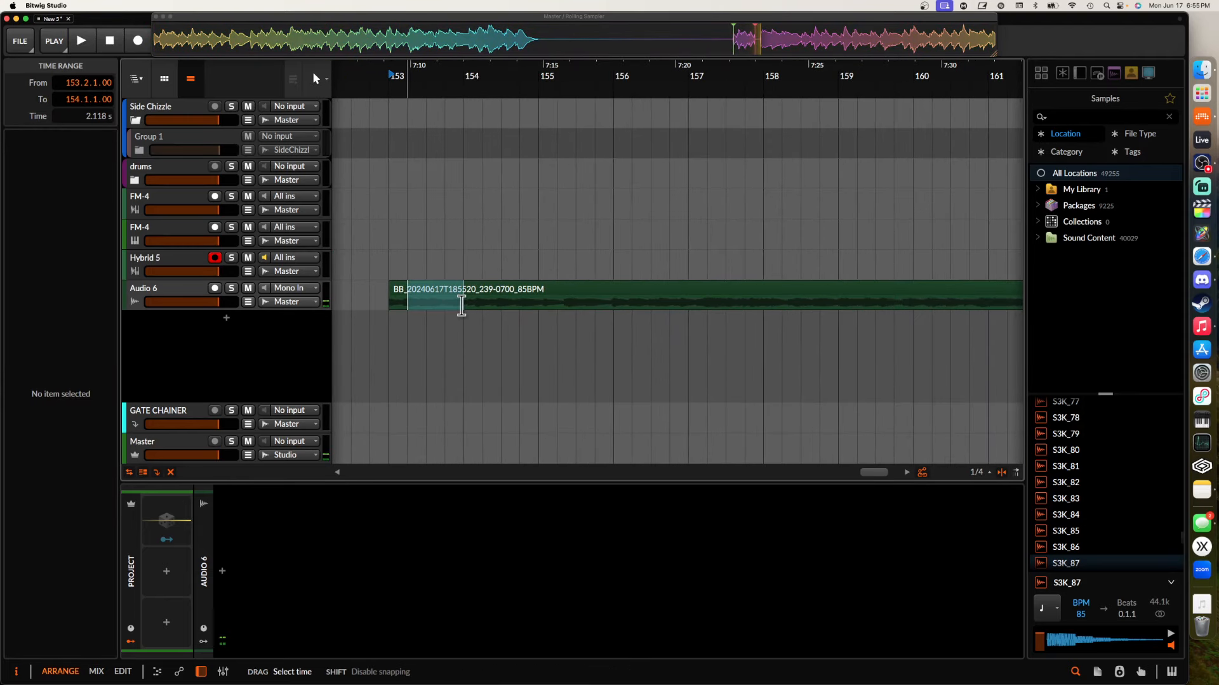
pyautogui.press('super+e')
# Split the short clip at 166.1.1 in two and move its second piece to 166.3.1
pyautogui.scroll(10, 740, 299)
pyautogui.click(740, 303)
pyautogui.press('super+e')
pyautogui.moveTo(757, 293); pyautogui.dragTo(825, 292)
# Set the arranger loop from 166.1.1 to 167.1.1 around the two short clips
pyautogui.scroll(-3, 824, 292)
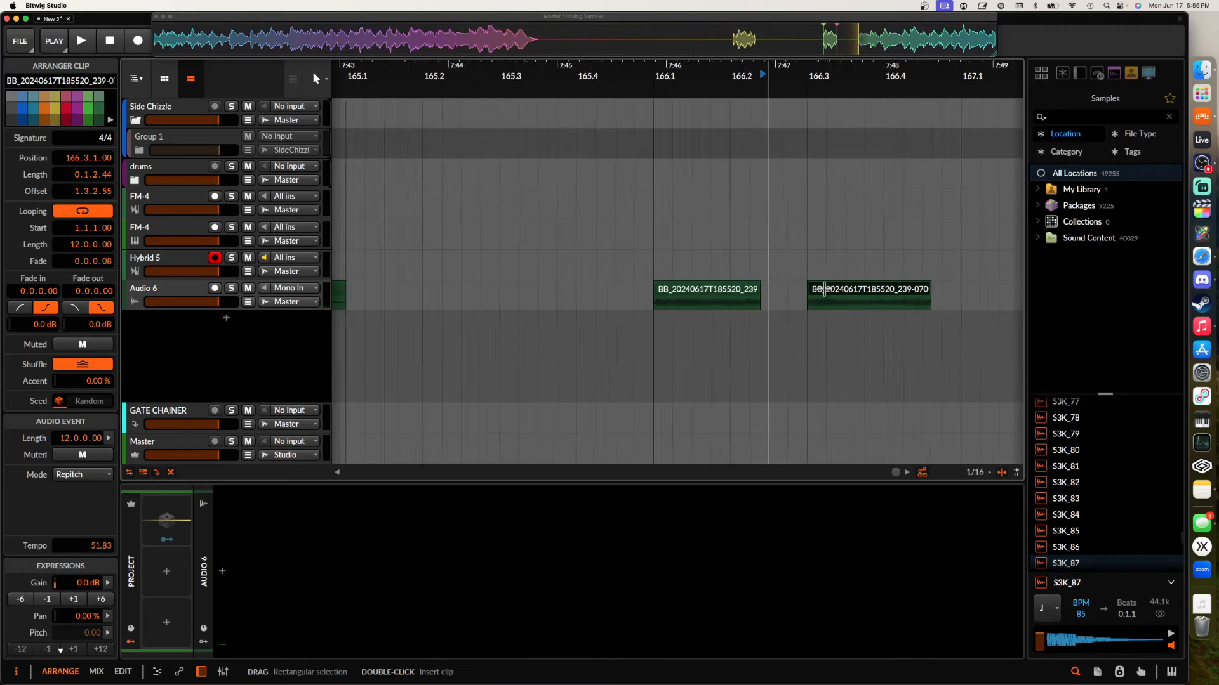
pyautogui.hscroll(3, 824, 292)
pyautogui.moveTo(567, 305); pyautogui.dragTo(813, 309)
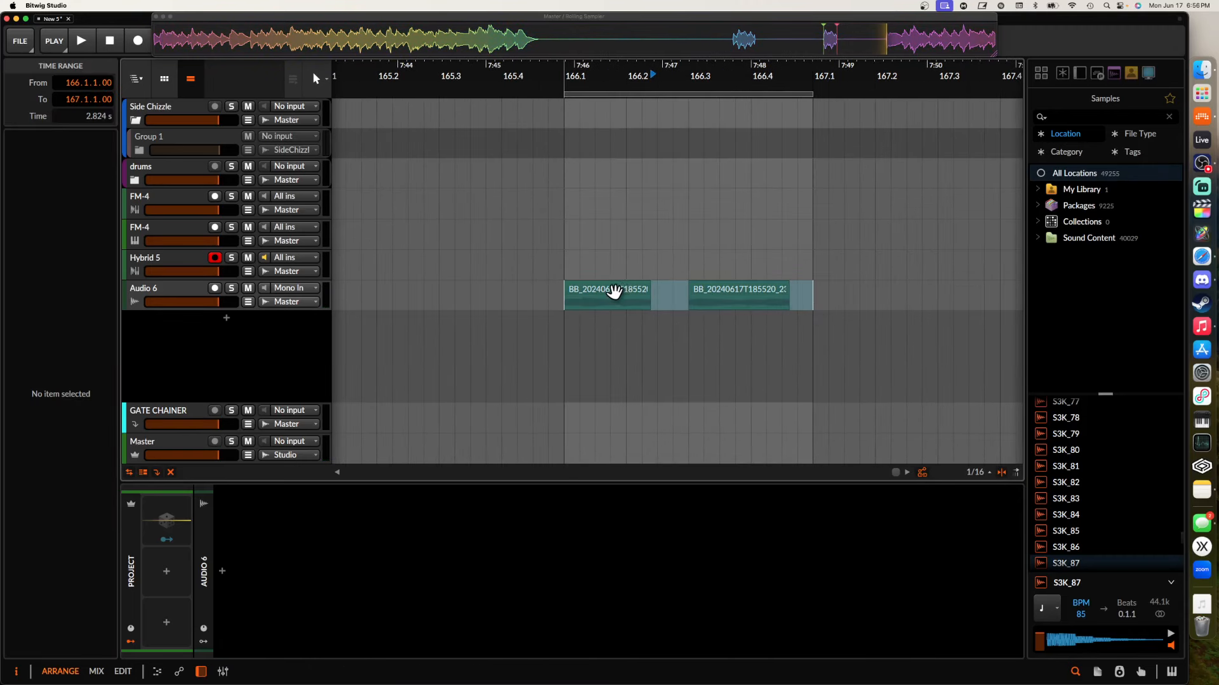
# Give the second short clip a fade-out of 0.0.0.69 and the first one a fade-out of 0.0.1.02
pyautogui.click(715, 294)
pyautogui.moveTo(785, 299); pyautogui.dragTo(780, 298)
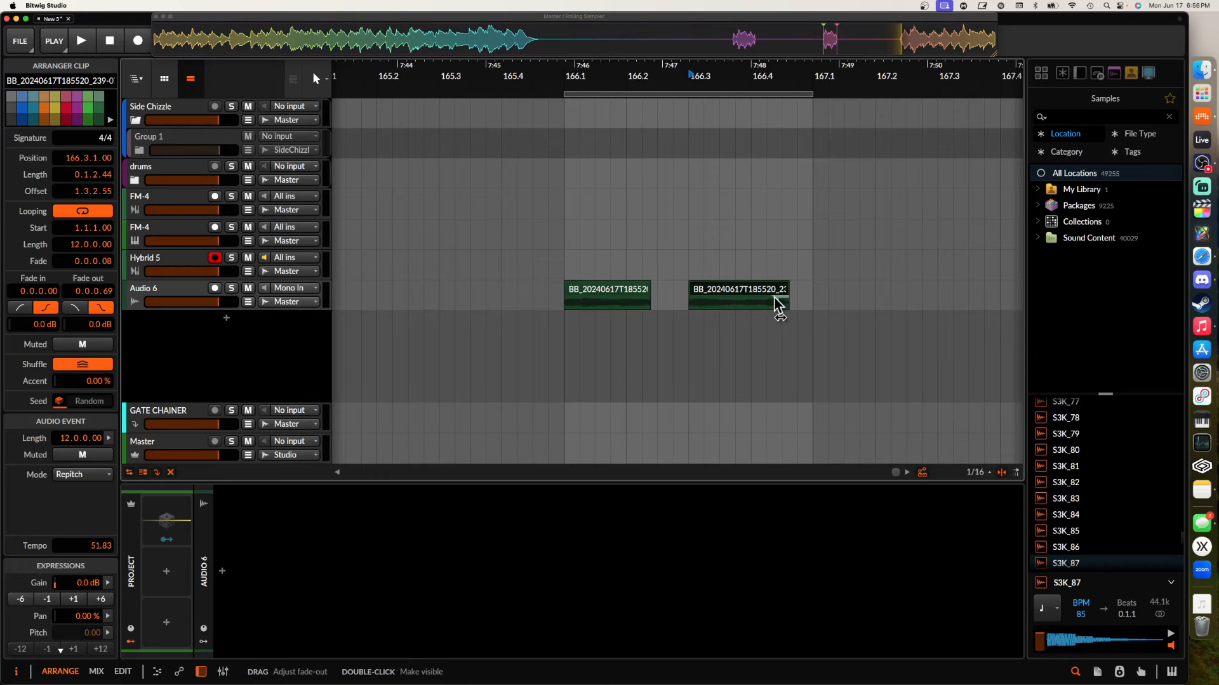
pyautogui.scroll(-2, 633, 298)
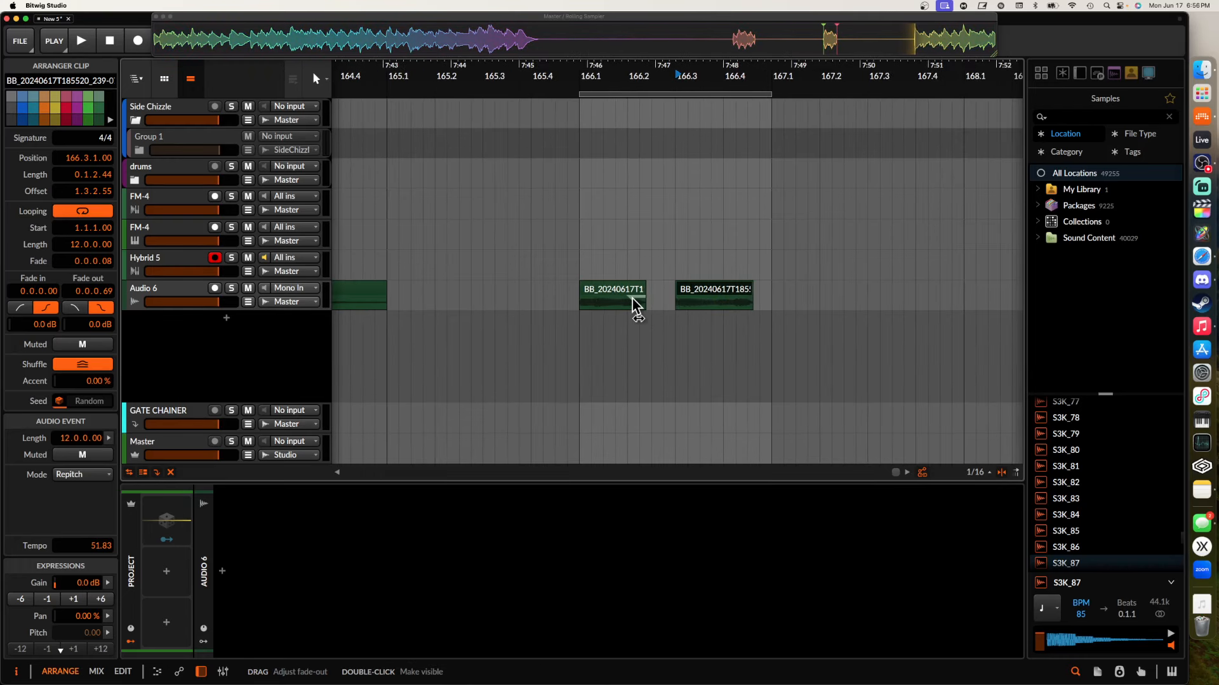
pyautogui.click(625, 298)
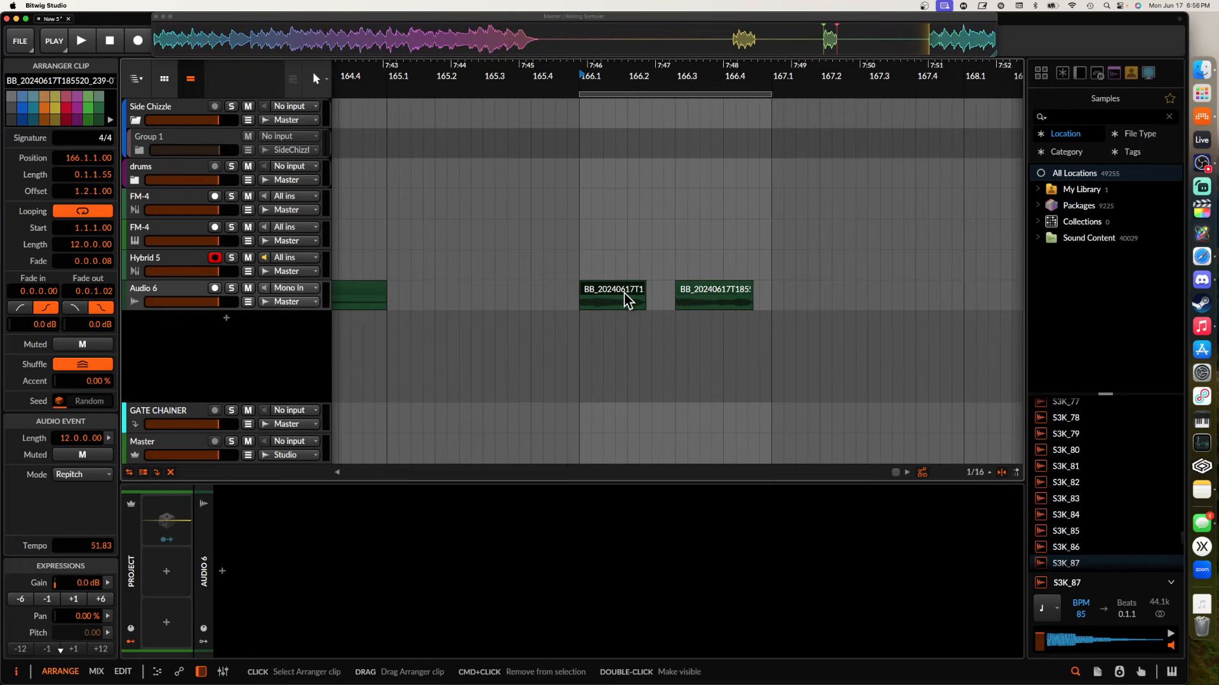
pyautogui.scroll(1, 623, 294)
pyautogui.scroll(-3, 623, 293)
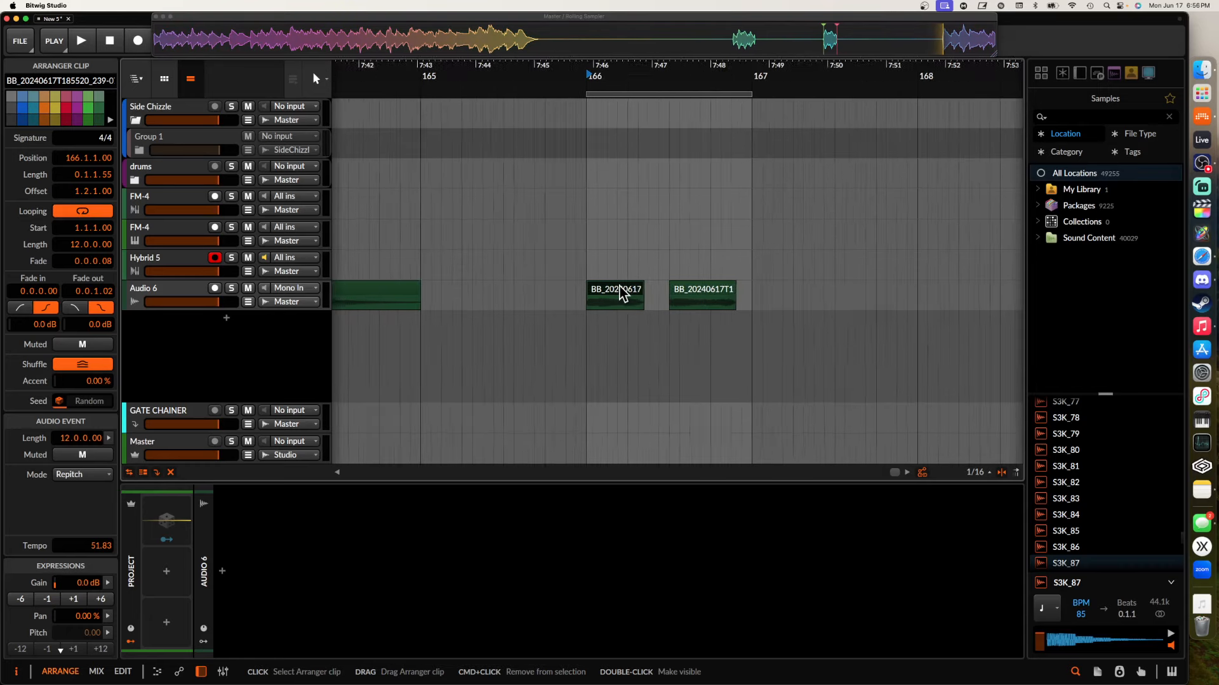
pyautogui.scroll(-2, 606, 330)
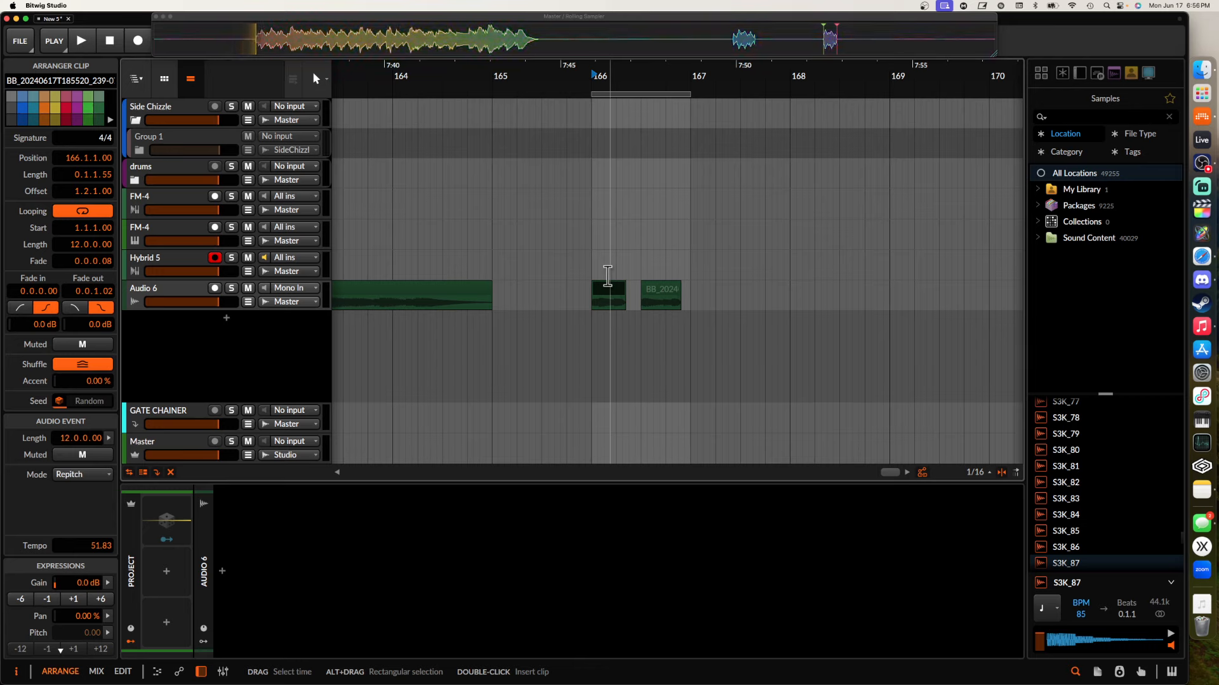
pyautogui.scroll(6, 609, 282)
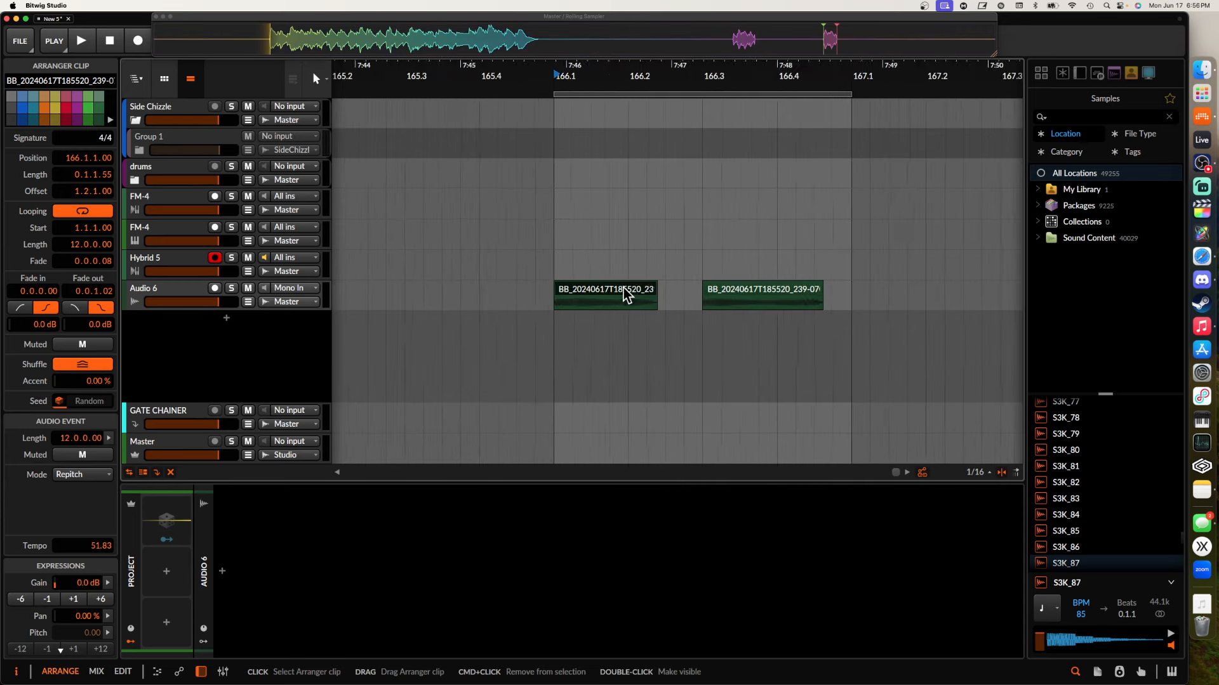
pyautogui.scroll(-1, 623, 289)
pyautogui.click(745, 289)
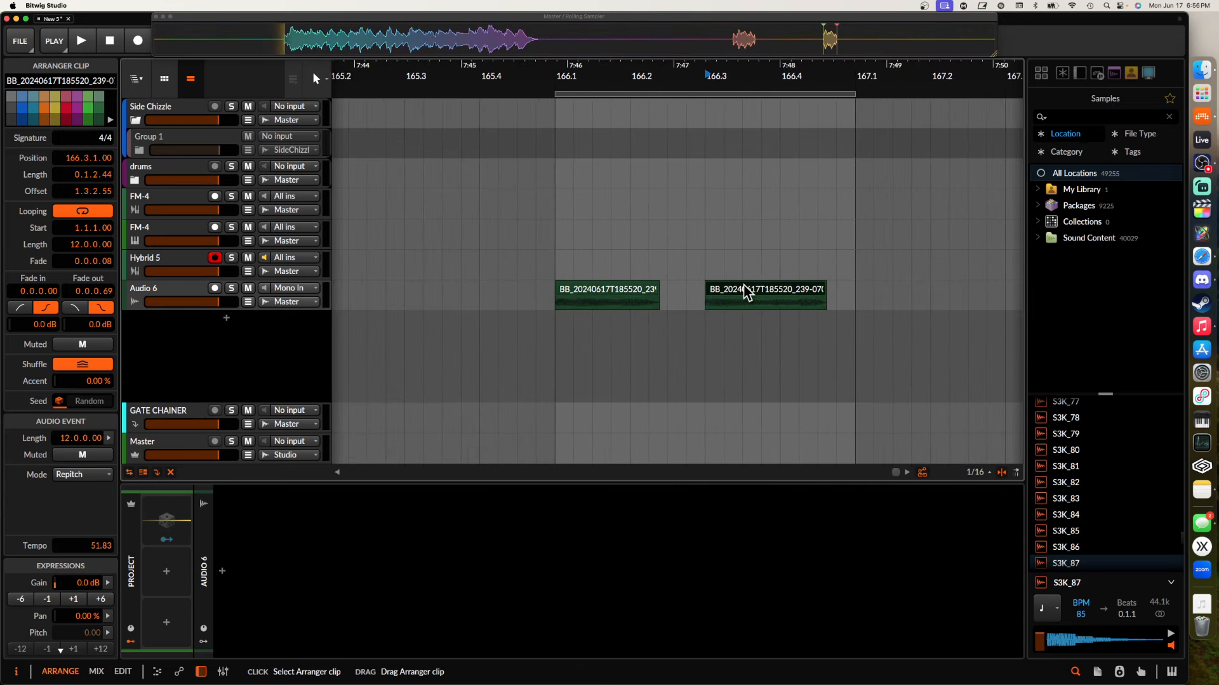
# Select the first short clip at 166.1.1 on Audio 6 and play back the looped pair of clips
pyautogui.keyDown('shift'); pyautogui.click(636, 289); pyautogui.keyUp('shift')
pyautogui.hscroll(3, 636, 290)
pyautogui.hscroll(2, 638, 295)
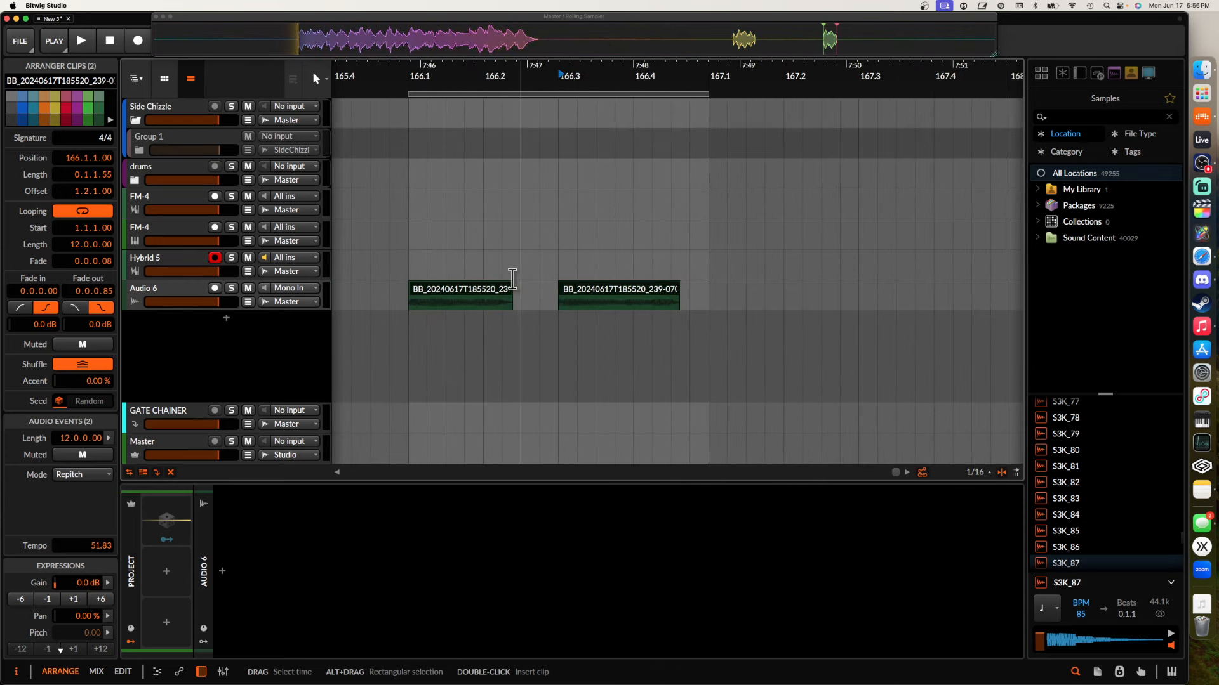
pyautogui.scroll(-2, 492, 295)
pyautogui.click(493, 295)
pyautogui.scroll(2, 493, 290)
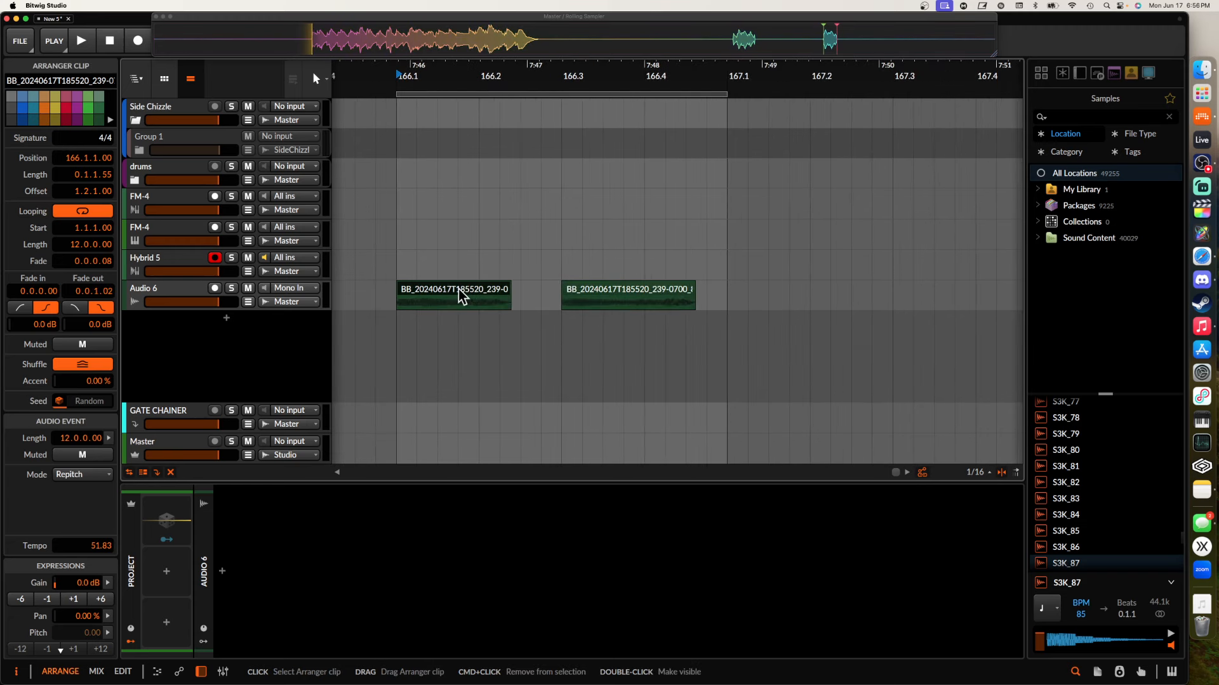
pyautogui.press('space')
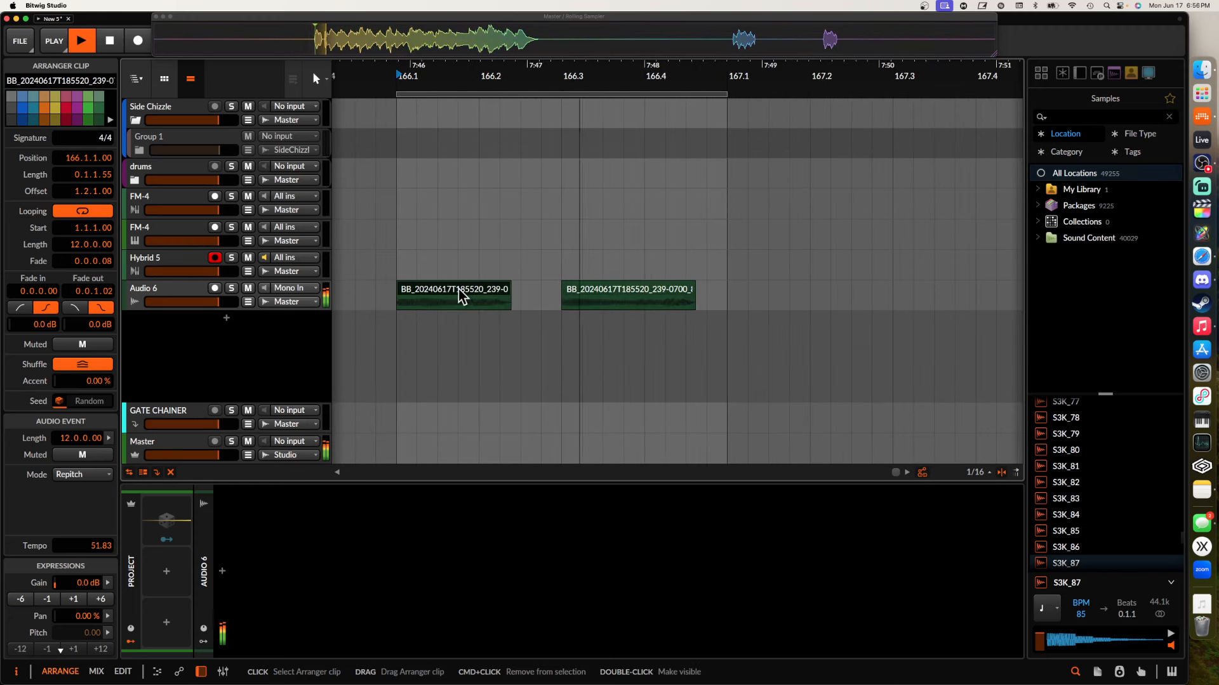
pyautogui.scroll(-1, 458, 288)
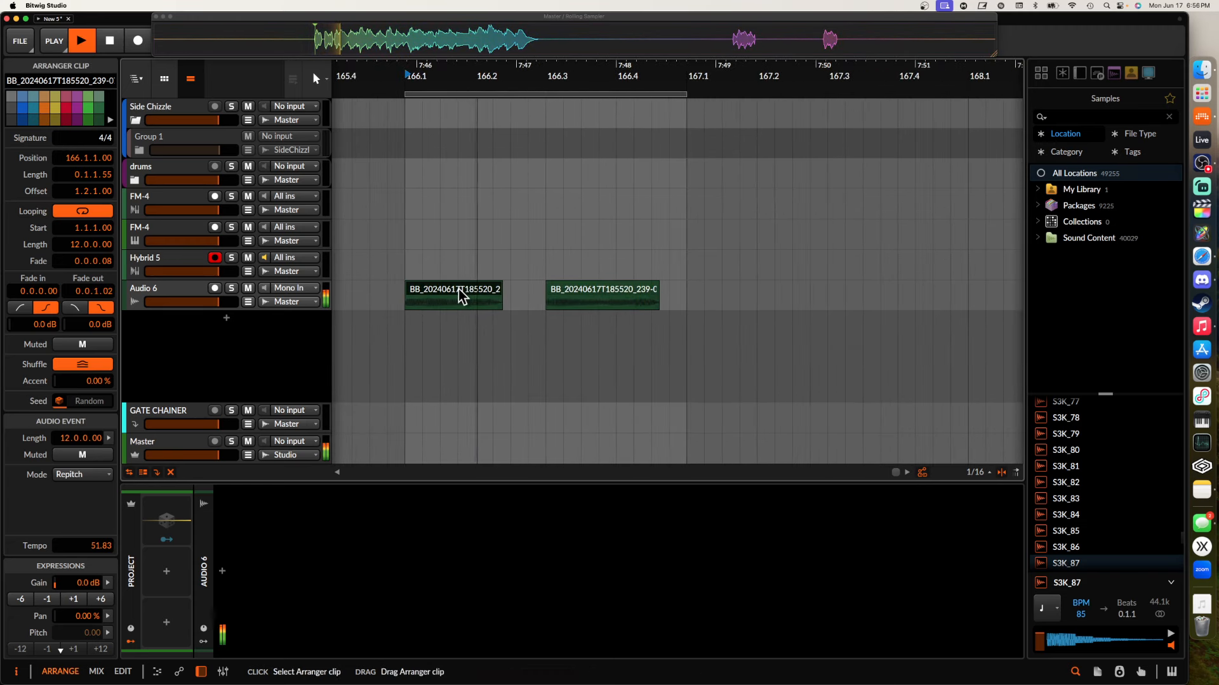
pyautogui.click(177, 291)
pyautogui.click(200, 467)
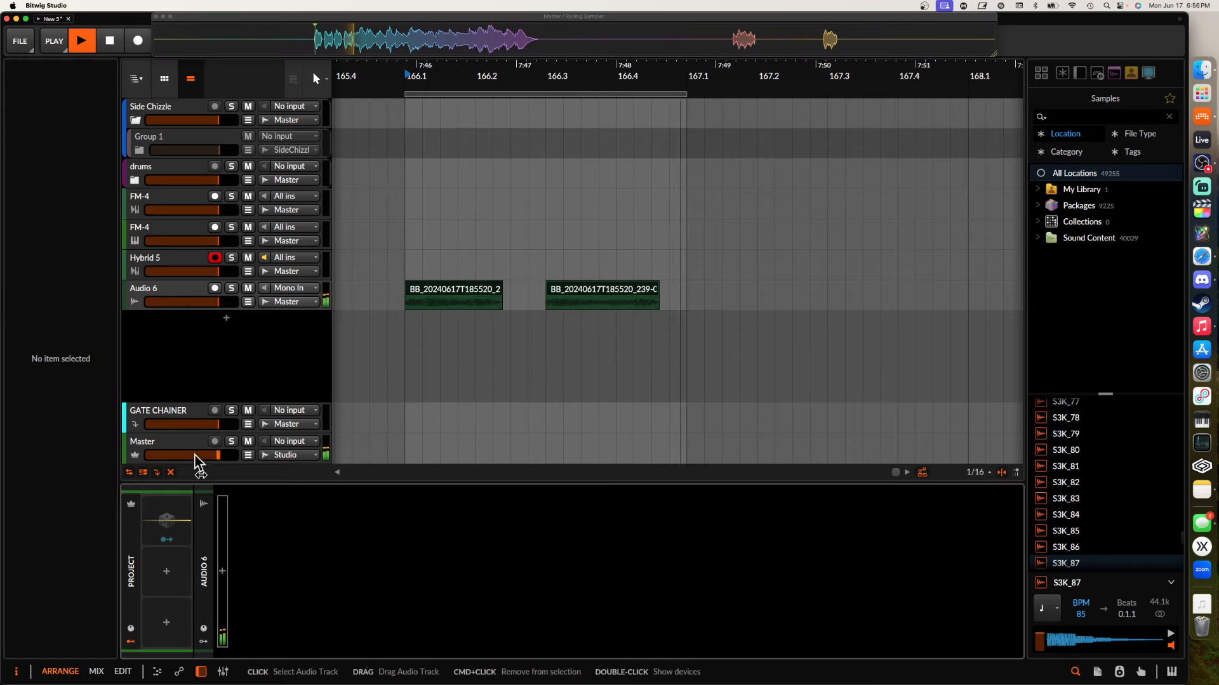
pyautogui.click(222, 572)
pyautogui.click(703, 469)
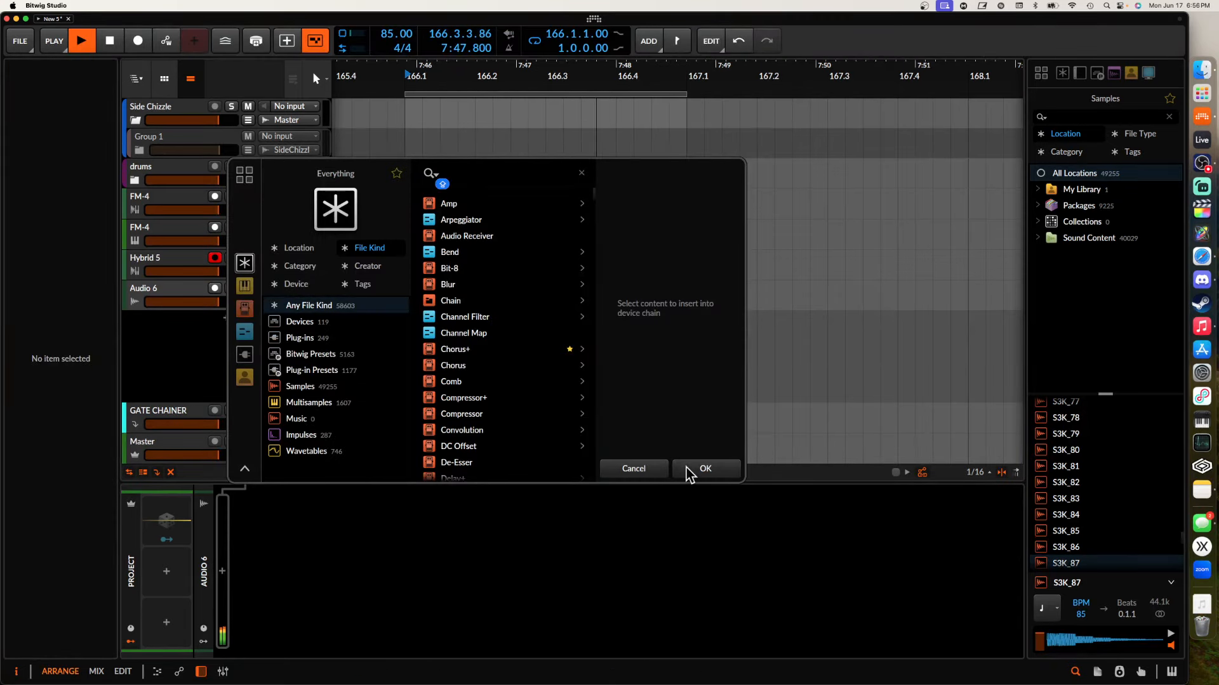
pyautogui.scroll(2, 549, 349)
pyautogui.scroll(-5, 558, 295)
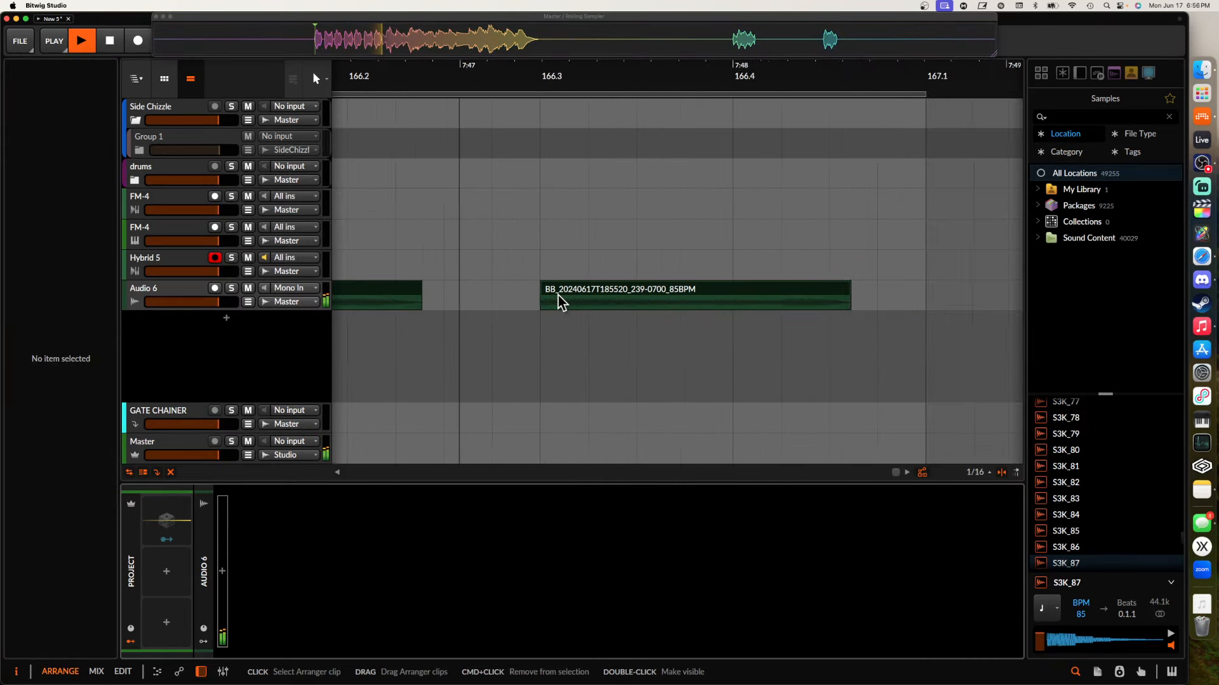
# Stop playback and nudge the second short clip slightly later, to position 166.3.1.18
pyautogui.press('space')
pyautogui.scroll(3, 563, 298)
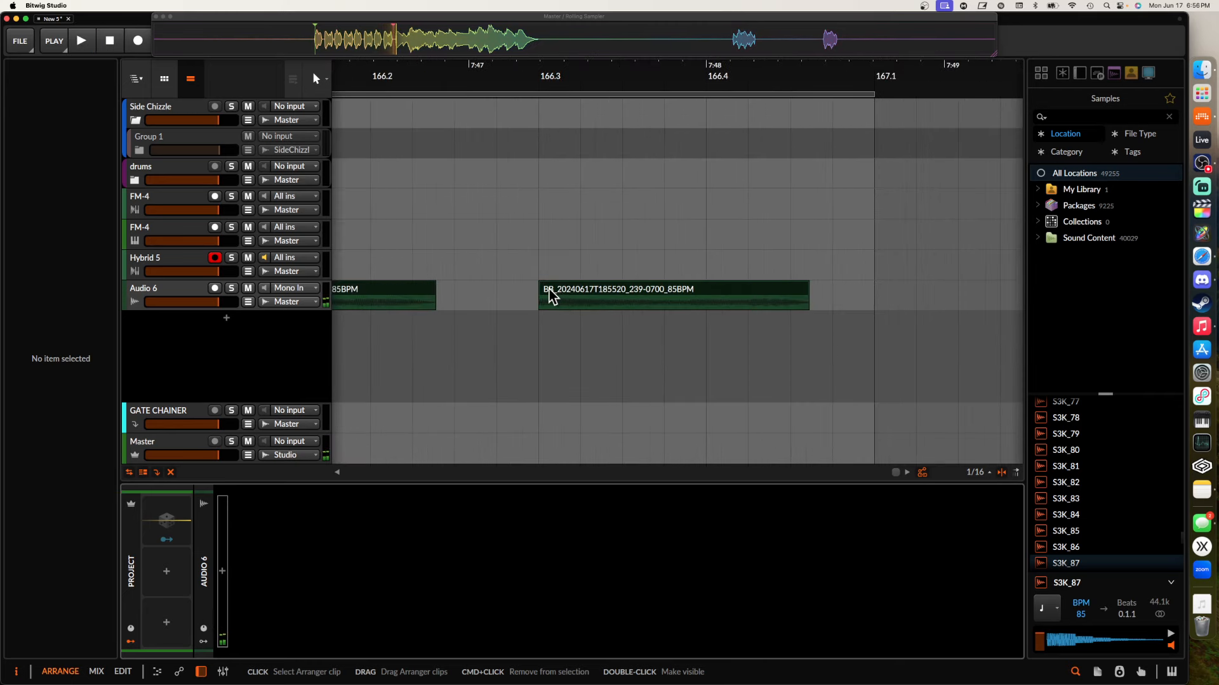
pyautogui.moveTo(556, 295)
pyautogui.mouseDown()
pyautogui.moveTo(567, 295)
pyautogui.moveTo(556, 291)
pyautogui.mouseUp()
pyautogui.hscroll(-4, 563, 286)
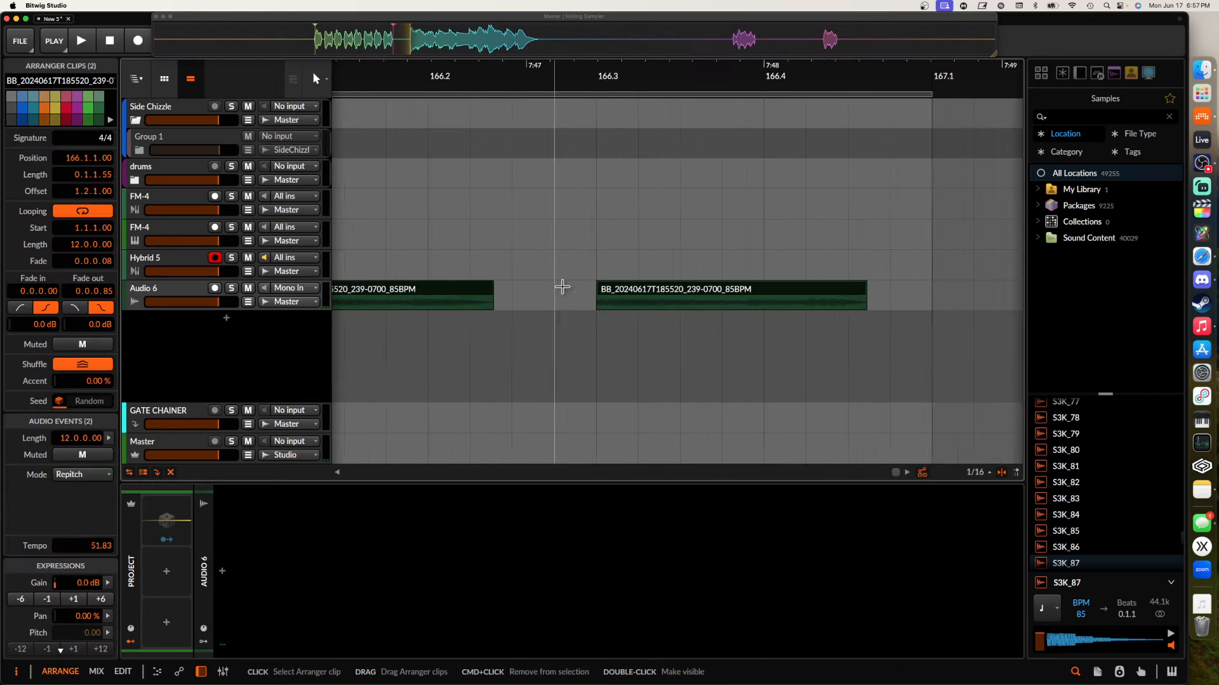
pyautogui.click(567, 293)
pyautogui.scroll(3, 801, 293)
pyautogui.hscroll(-2, 801, 295)
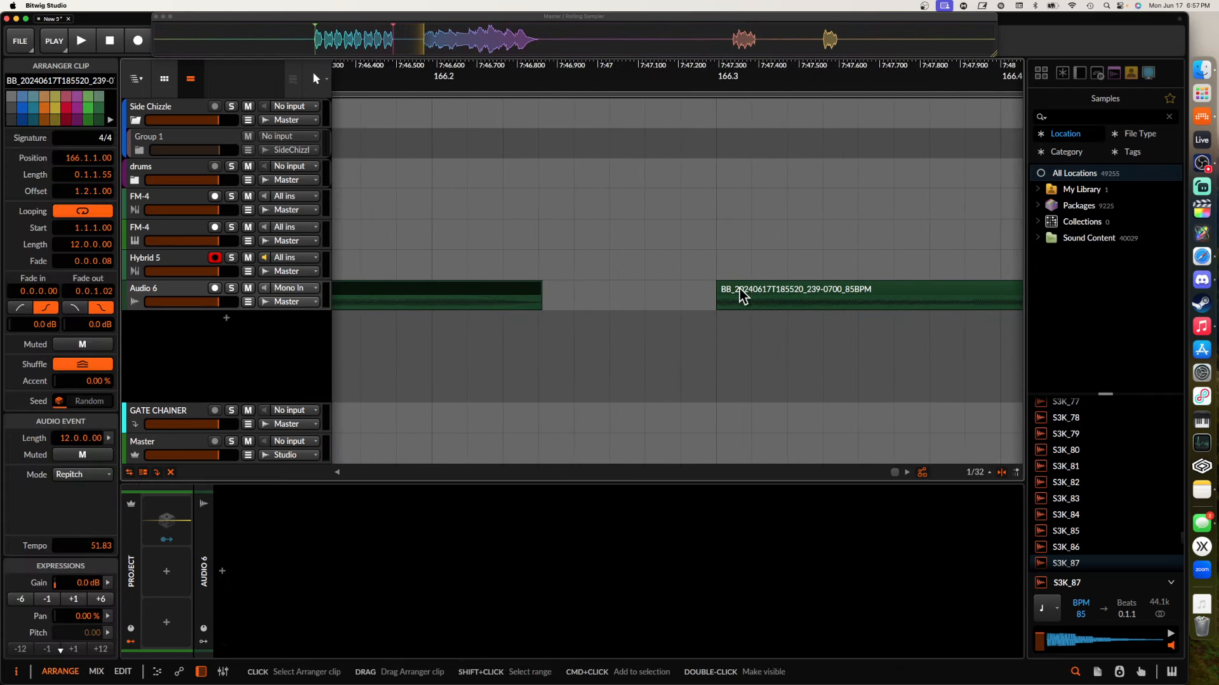
pyautogui.click(749, 295)
pyautogui.scroll(-5, 754, 294)
pyautogui.hscroll(-1, 707, 291)
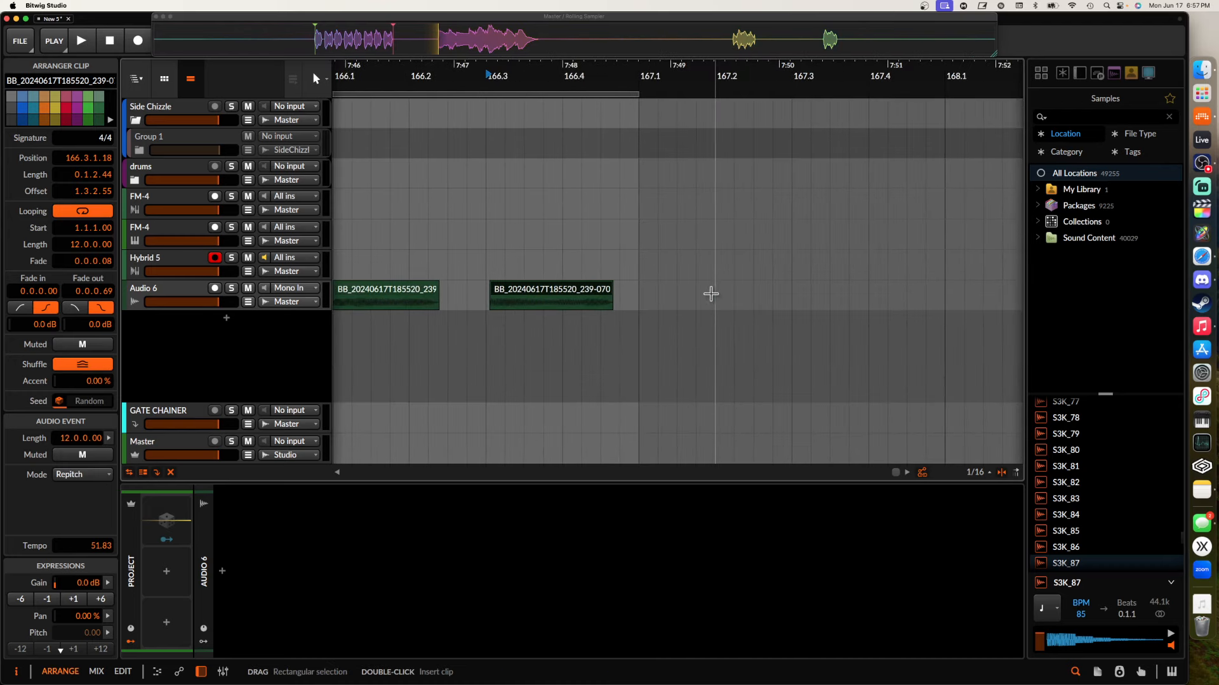
# Select both short clips and place a copy of them at 168.1.1 on the same track
pyautogui.hscroll(-4, 444, 305)
pyautogui.click(447, 293)
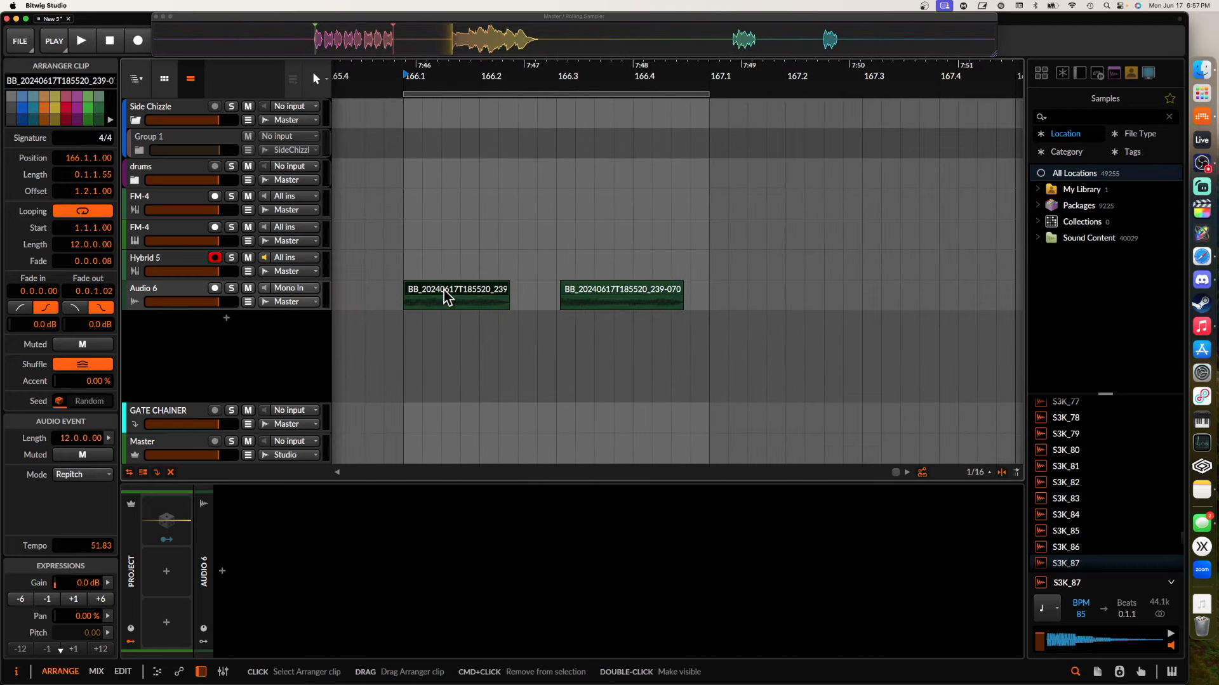
pyautogui.keyDown('shift'); pyautogui.click(572, 297); pyautogui.keyUp('shift')
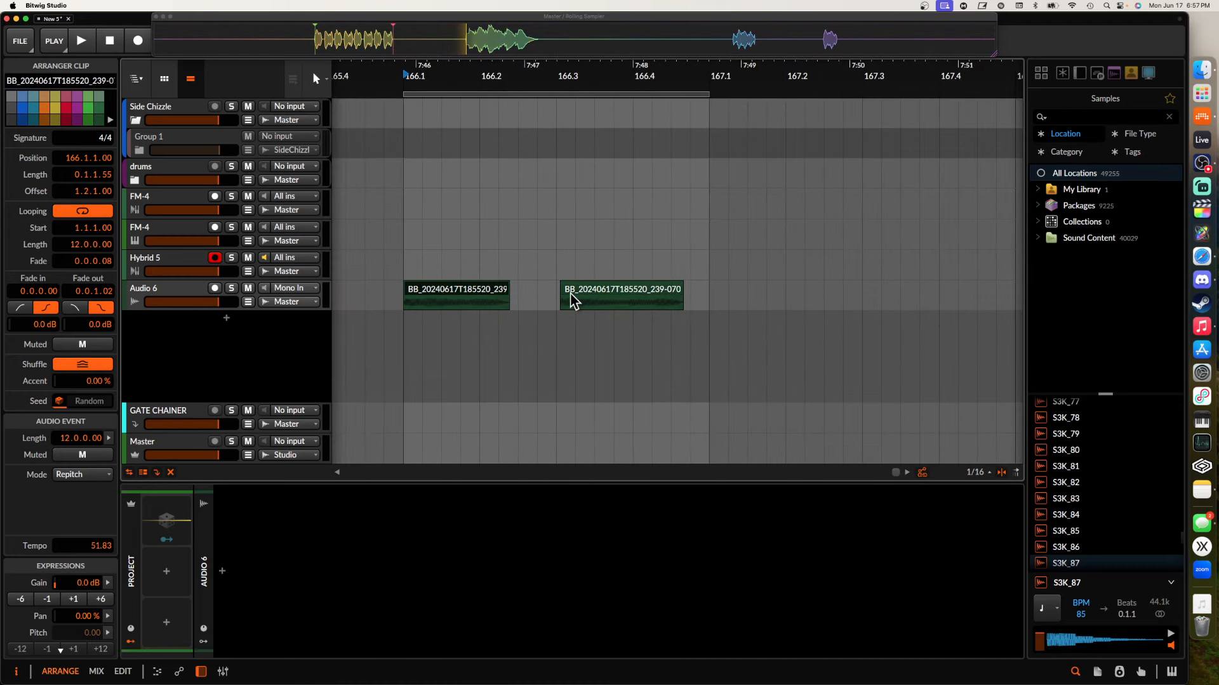
pyautogui.scroll(-4, 574, 295)
pyautogui.moveTo(537, 297); pyautogui.dragTo(717, 301)
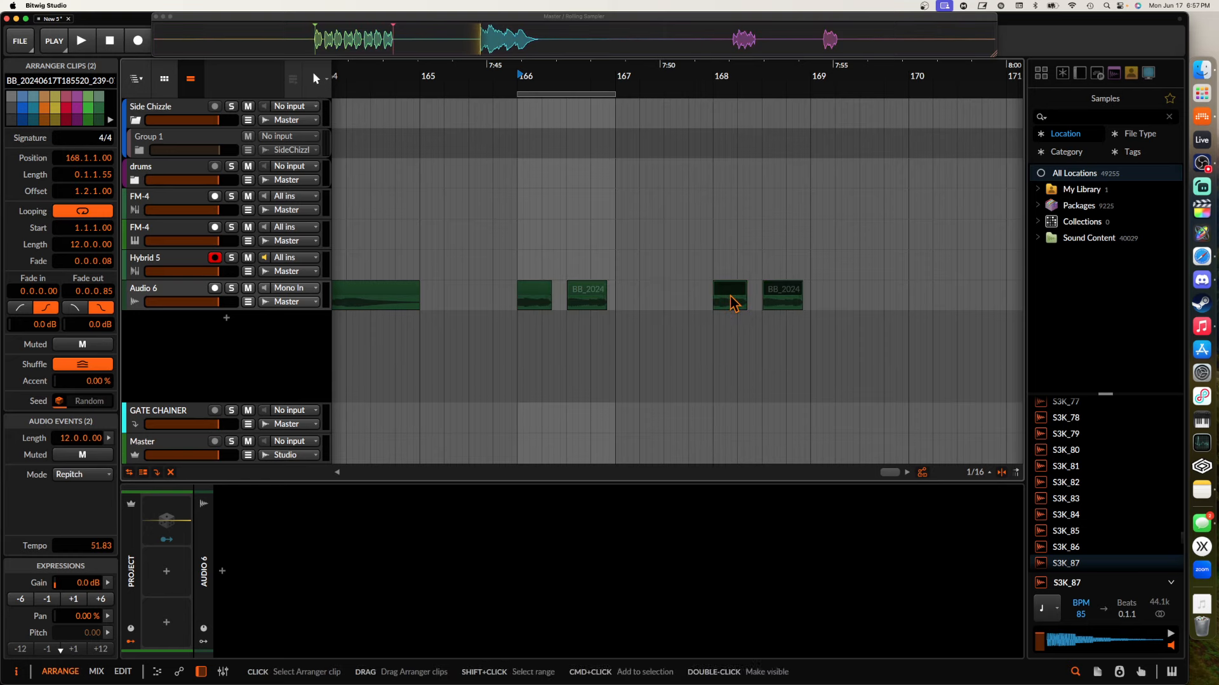
# Bounce the two short clips inside the loop in place
pyautogui.click(532, 292)
pyautogui.scroll(4, 531, 290)
pyautogui.scroll(2, 531, 290)
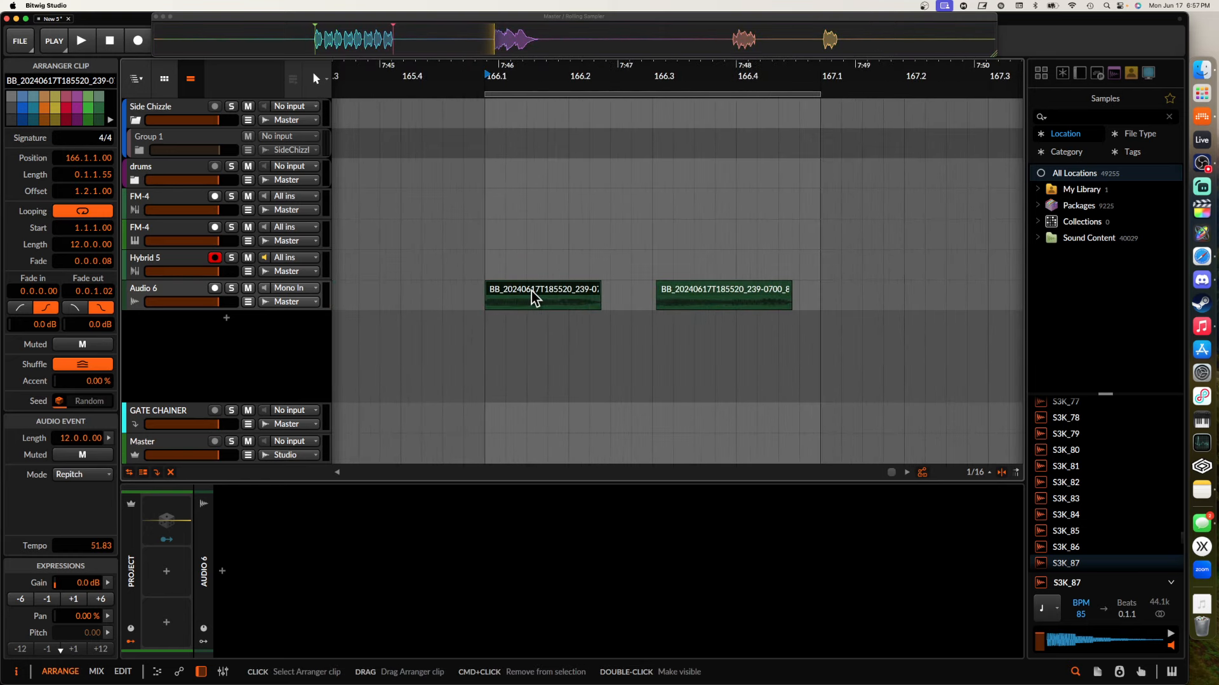
pyautogui.keyDown('shift'); pyautogui.click(675, 297); pyautogui.keyUp('shift')
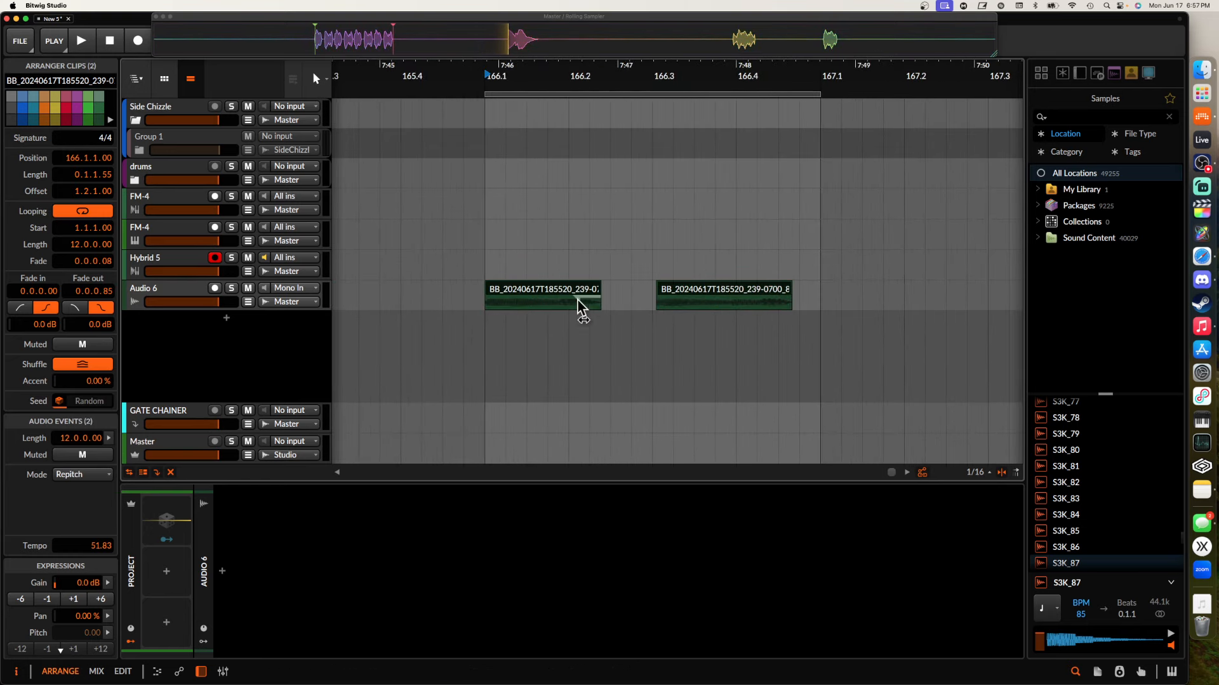
pyautogui.scroll(-2, 609, 292)
pyautogui.scroll(2, 571, 299)
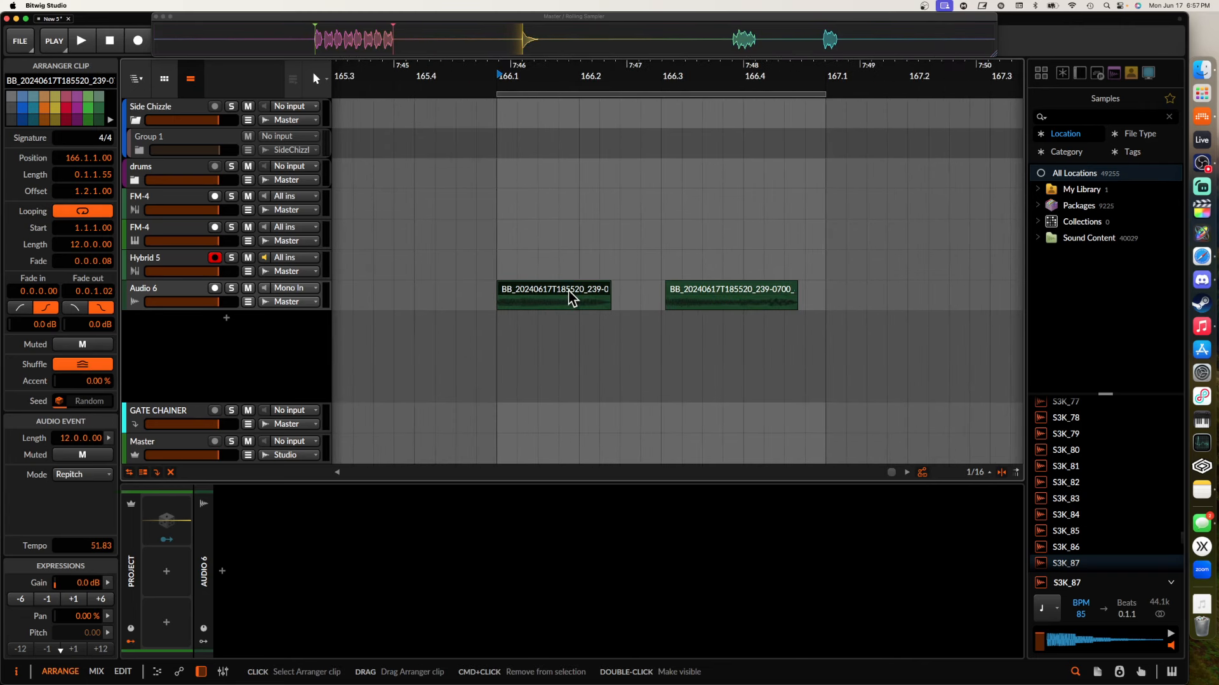
pyautogui.click(711, 294)
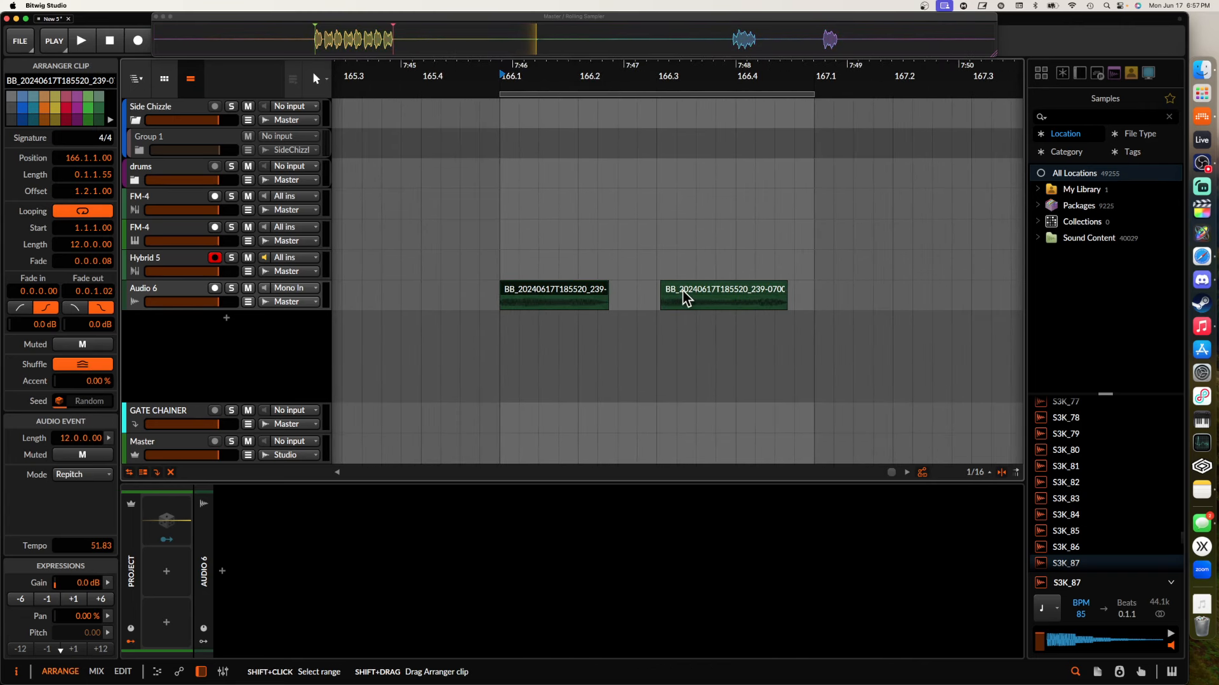
pyautogui.press('super+a')
pyautogui.press('super+b')
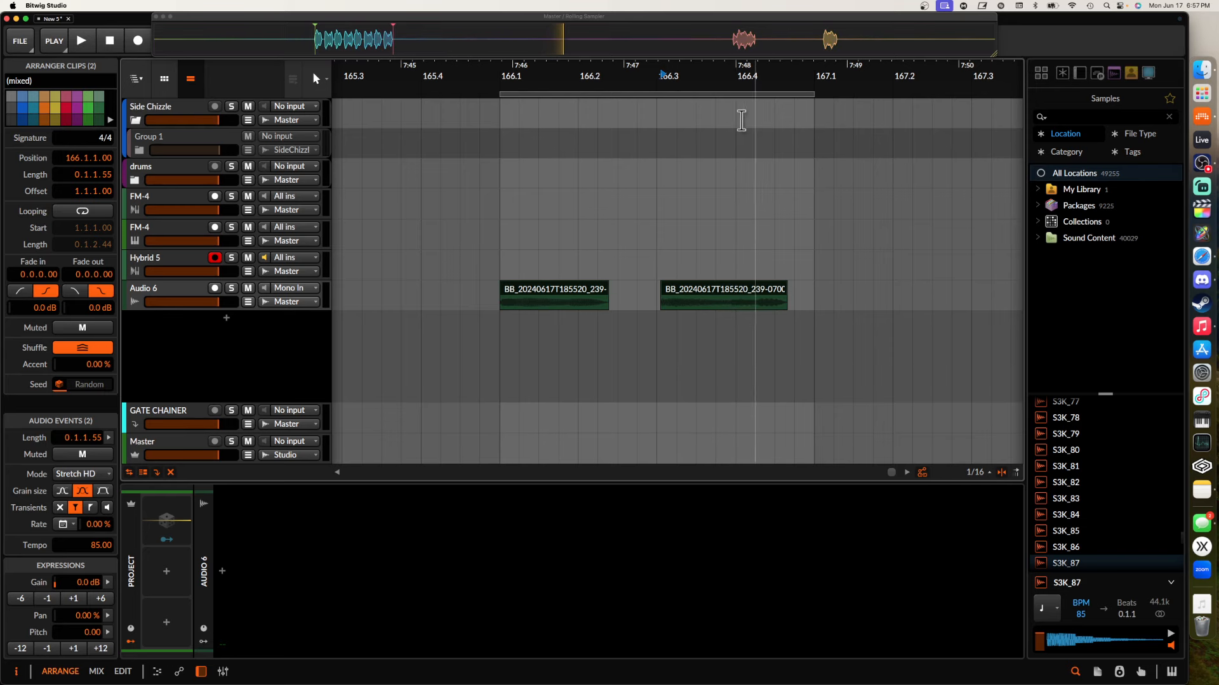
# Time-stretch the first bounced clip at 166.1.1 to a length of 0.1.3.00
pyautogui.click(576, 303)
pyautogui.scroll(2, 576, 304)
pyautogui.moveTo(613, 291); pyautogui.dragTo(654, 291)
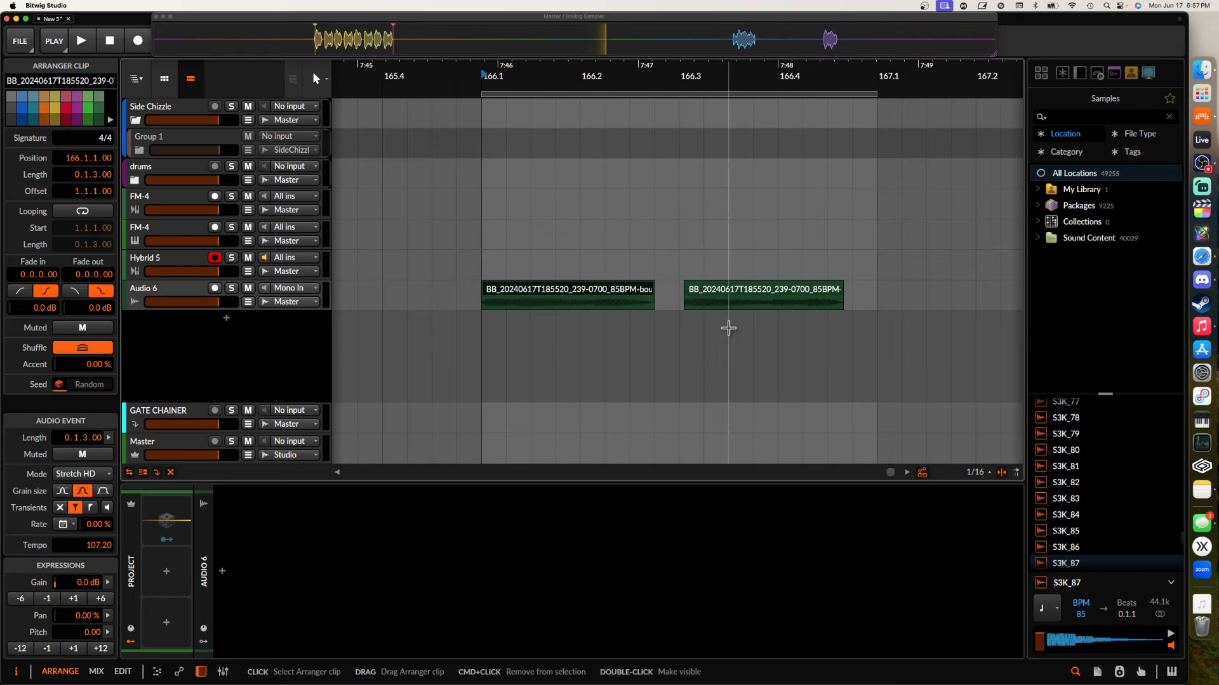
# Time-stretch the second bounced clip up to the loop end, giving it a length of 0.1.3.81
pyautogui.click(728, 293)
pyautogui.scroll(1, 728, 293)
pyautogui.scroll(-3, 802, 294)
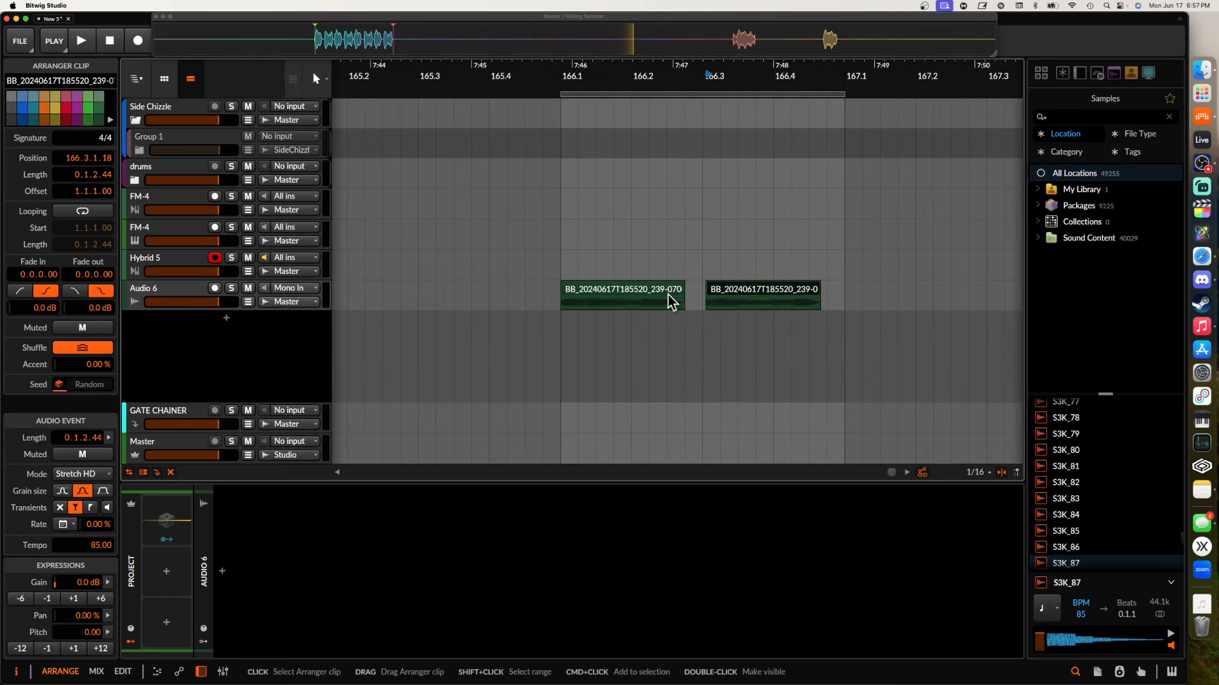
pyautogui.scroll(-1, 668, 295)
pyautogui.scroll(2, 967, 264)
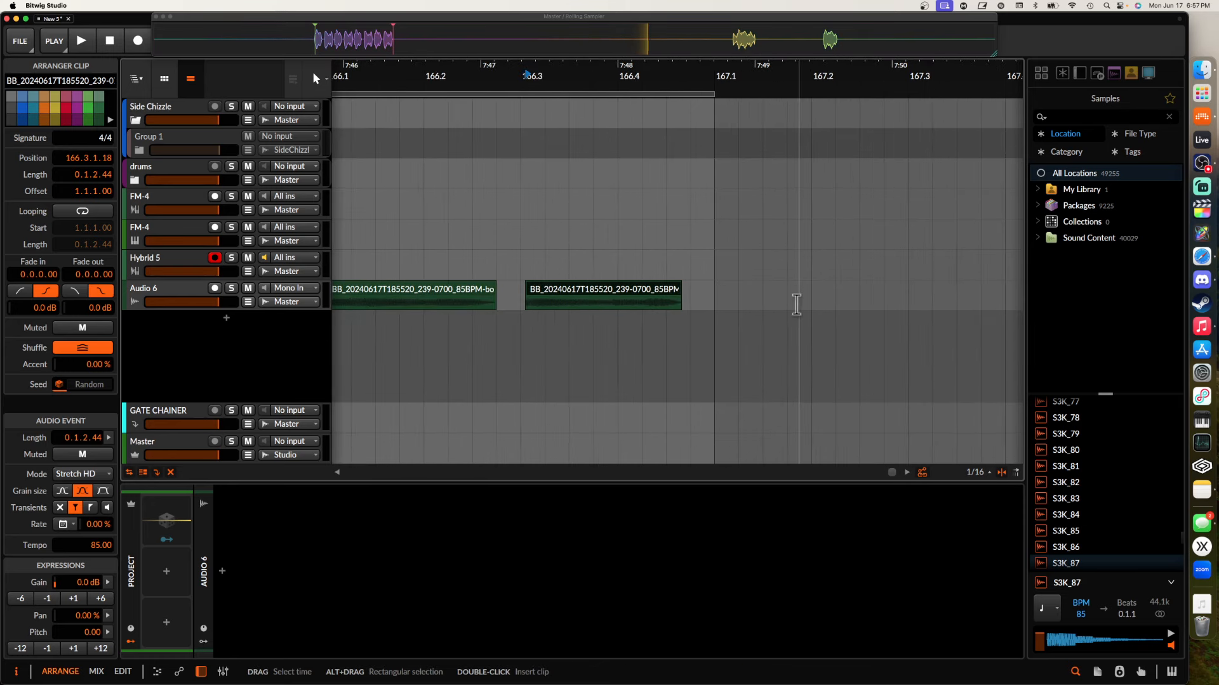
pyautogui.scroll(-3, 680, 293)
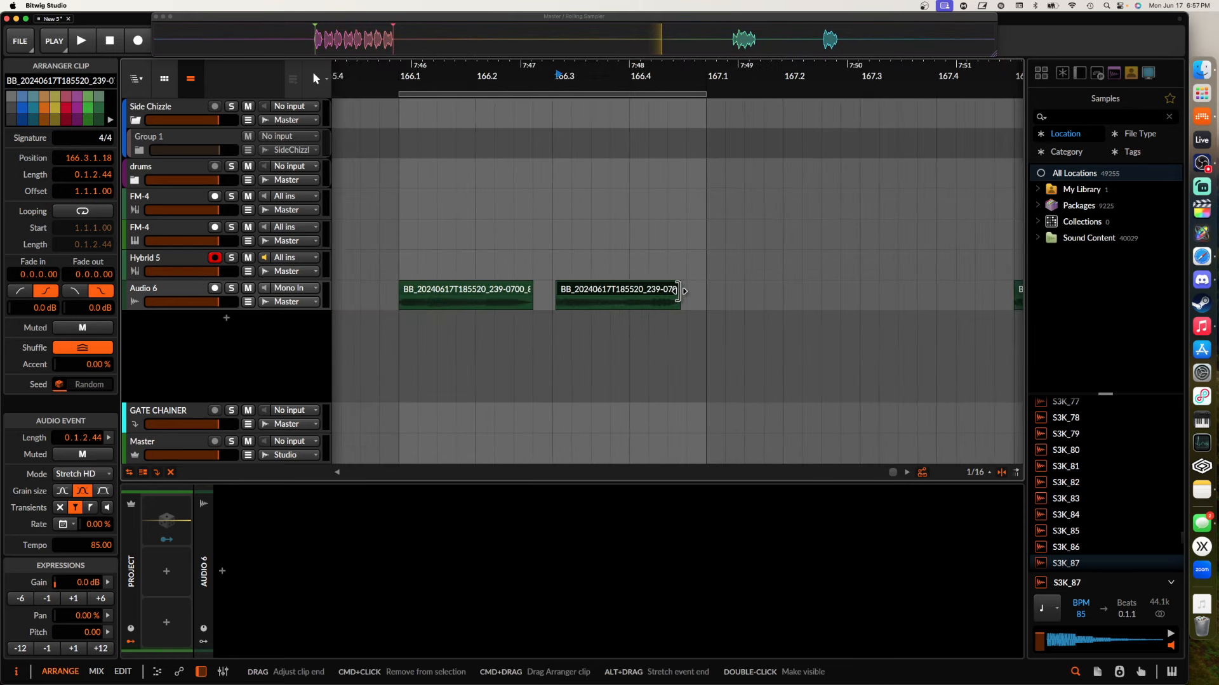
pyautogui.scroll(1, 679, 290)
pyautogui.click(680, 291)
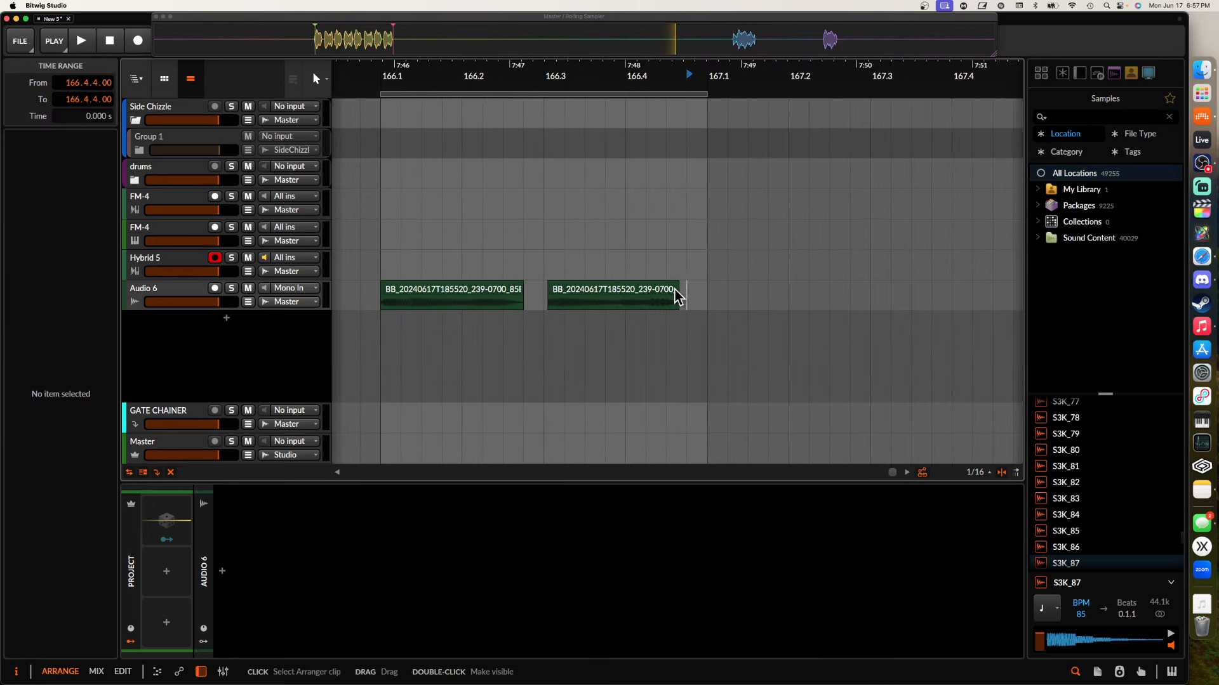
pyautogui.moveTo(677, 290); pyautogui.dragTo(687, 290)
pyautogui.scroll(-2, 698, 292)
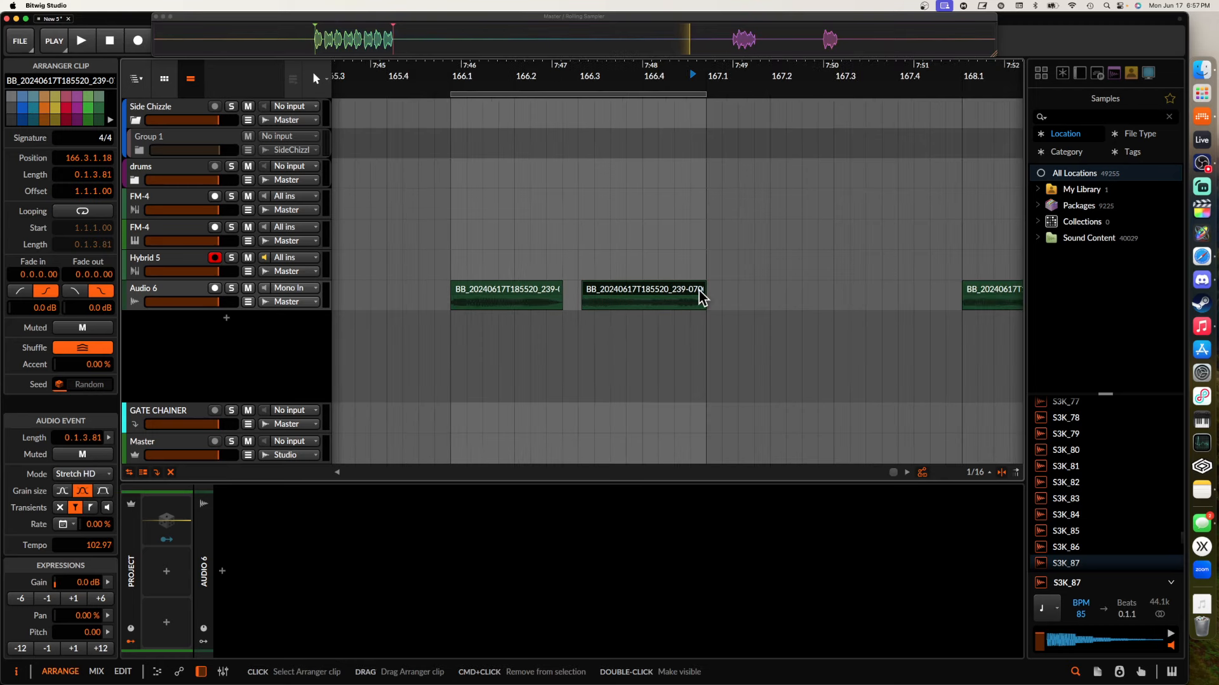
# Play the loop from 166.1.1 to hear the stretched clips
pyautogui.hscroll(-3, 689, 295)
pyautogui.click(598, 291)
pyautogui.click(575, 303)
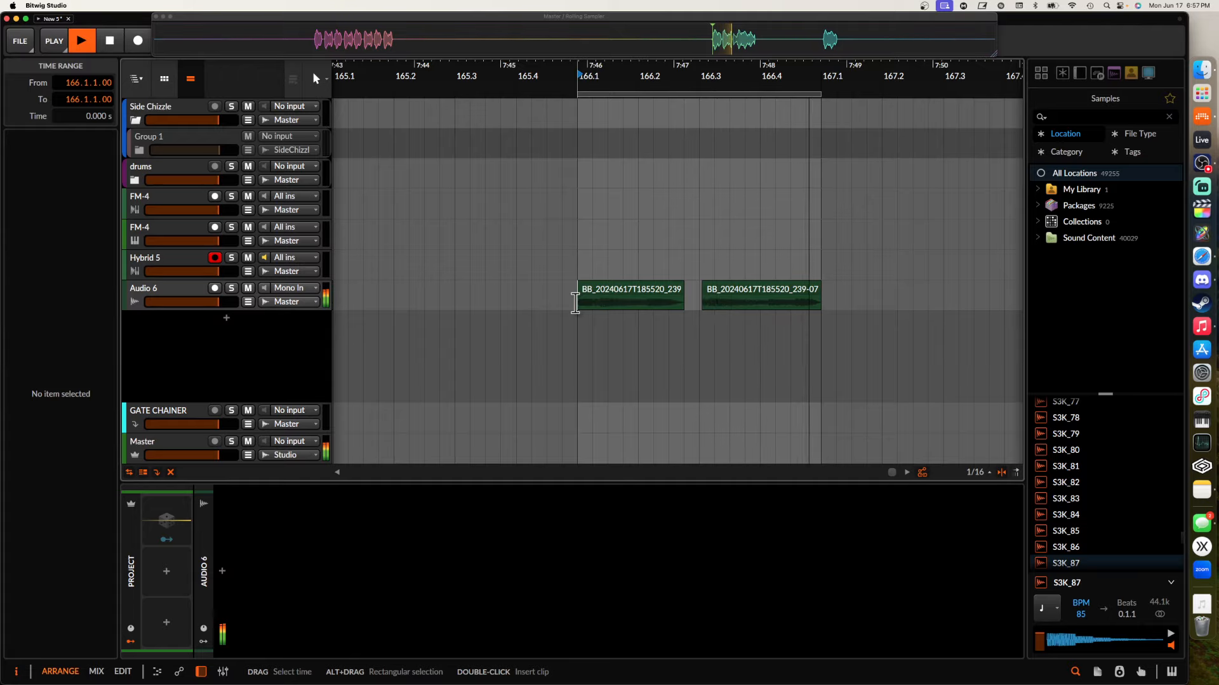
# Select both bounced clips and lower their pitch to -3.00 semitones
pyautogui.scroll(-3, 578, 294)
pyautogui.scroll(3, 604, 294)
pyautogui.click(605, 294)
pyautogui.keyDown('shift'); pyautogui.click(707, 299); pyautogui.keyUp('shift')
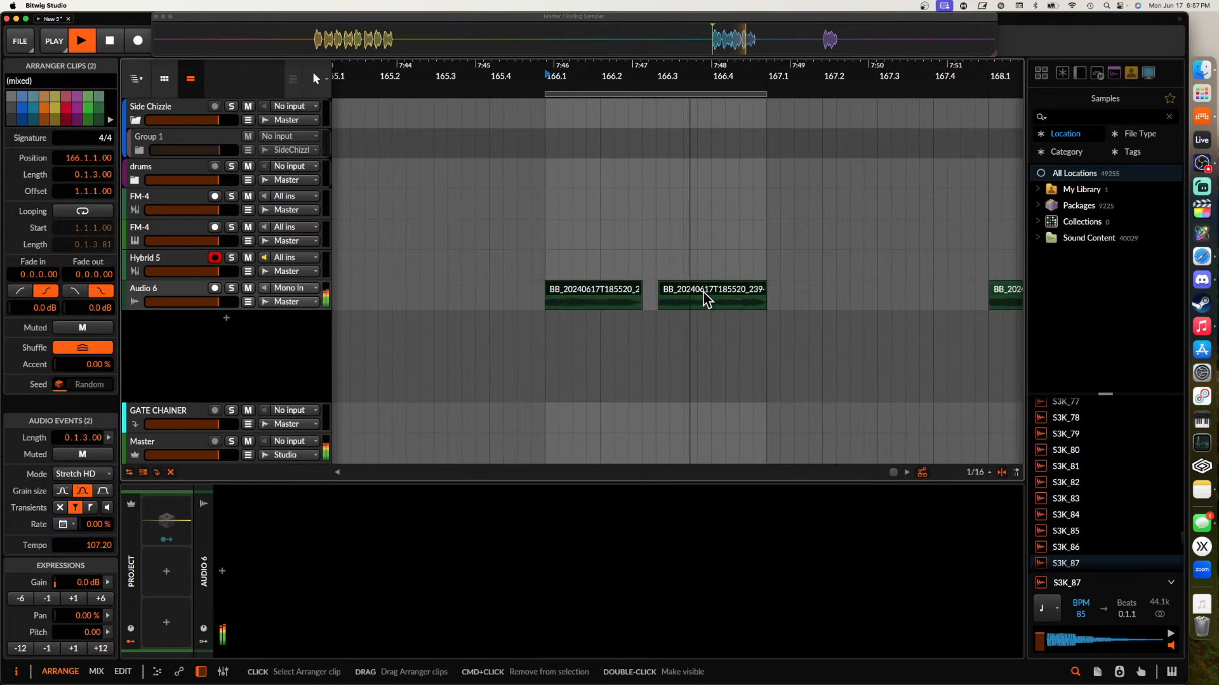
pyautogui.click(47, 650)
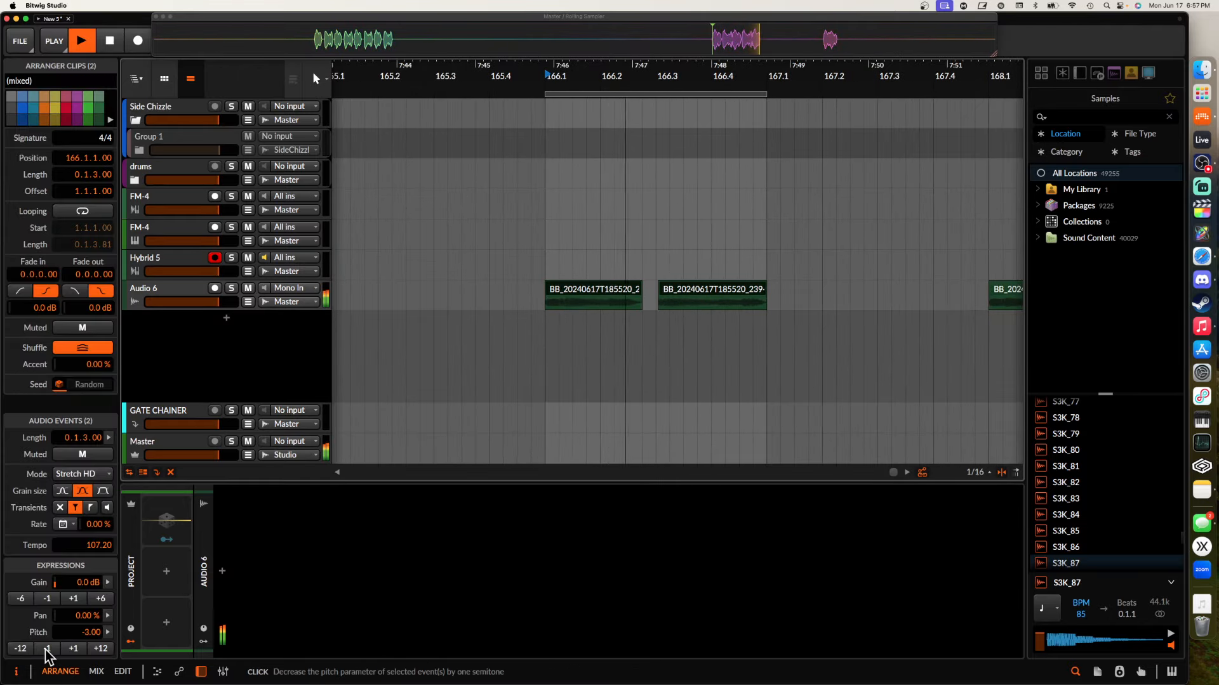
# Insert the Fuse Compressor plug-in on the Audio 6 track
pyautogui.press('Escape')
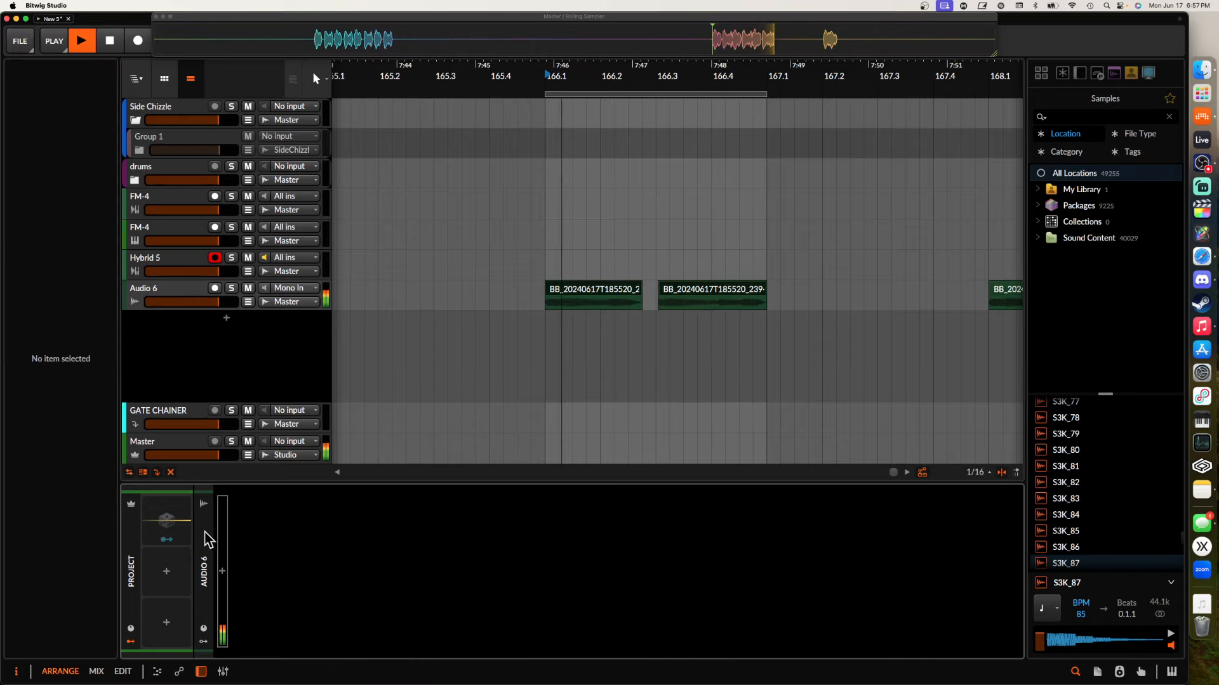
pyautogui.doubleClick(295, 498)
pyautogui.write('FUSE')
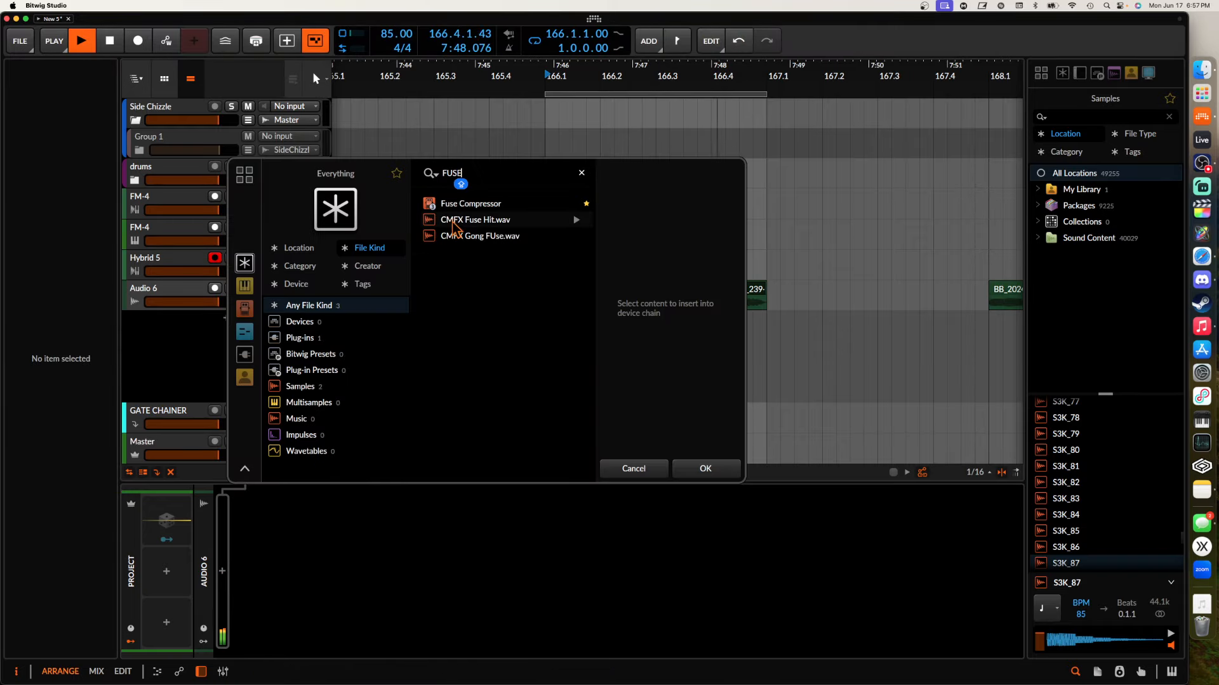
pyautogui.click(469, 204)
pyautogui.click(704, 468)
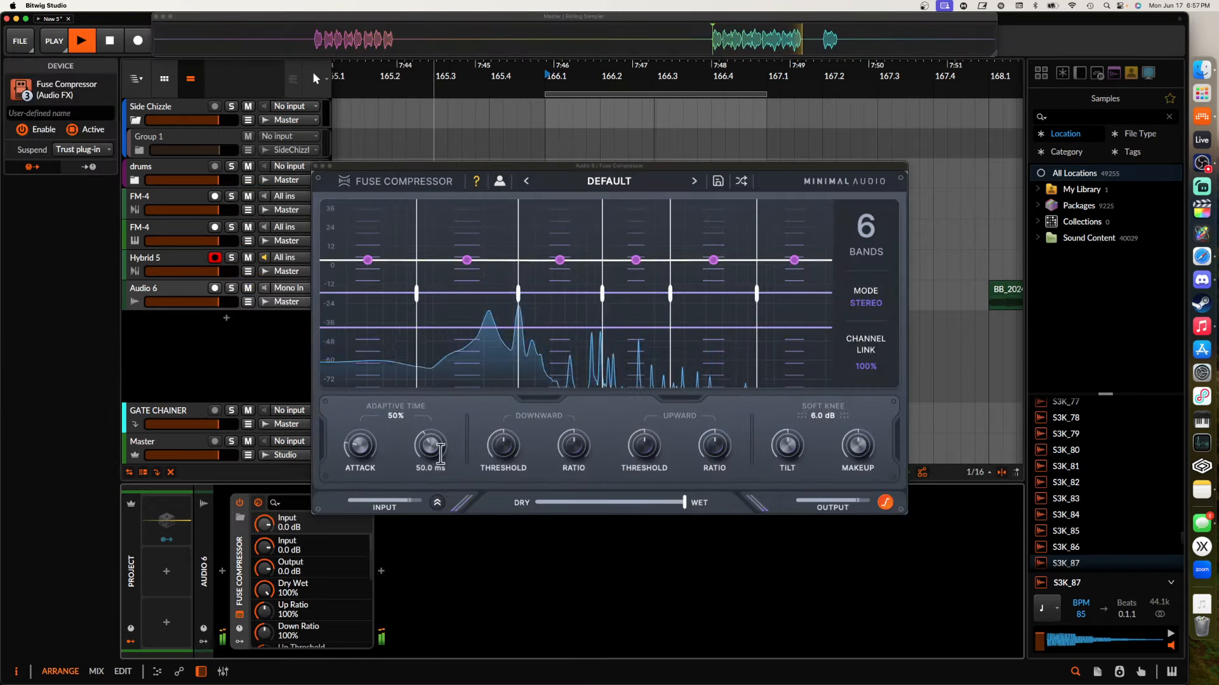
# Adjust the compressor's release and thresholds, and set the downward ratio to 128% and the upward ratio to 148%
pyautogui.moveTo(431, 448); pyautogui.dragTo(434, 477)
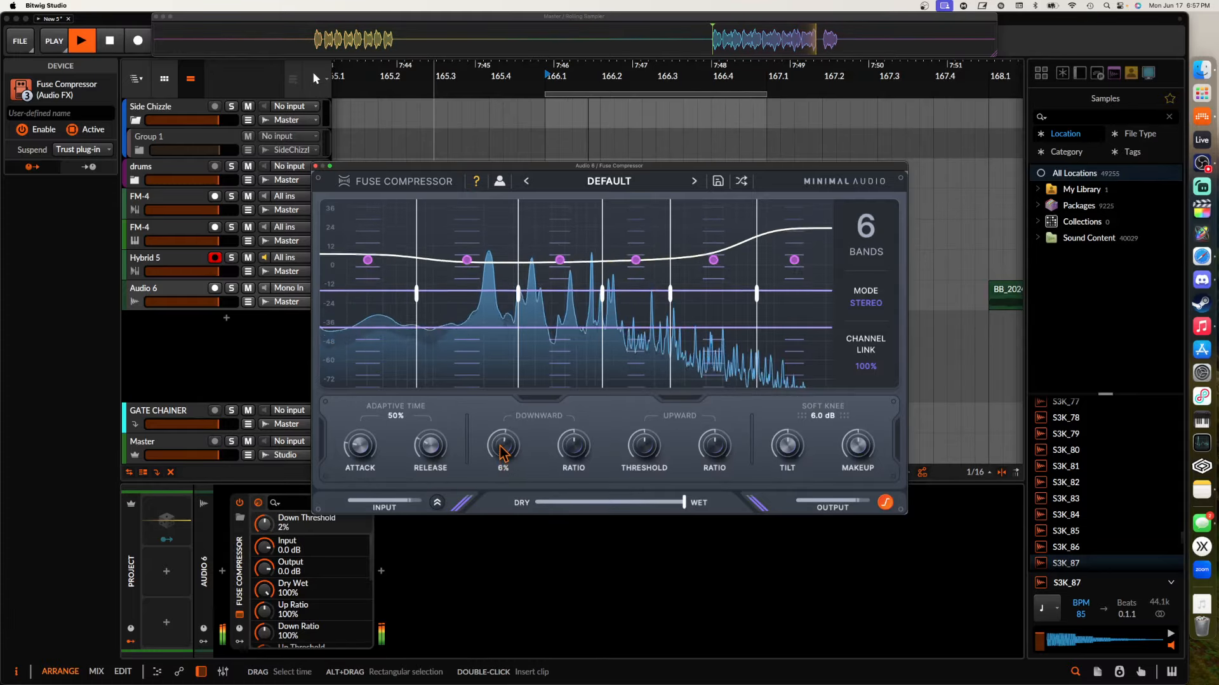
pyautogui.moveTo(573, 448); pyautogui.dragTo(649, 428)
pyautogui.moveTo(715, 449); pyautogui.dragTo(725, 419)
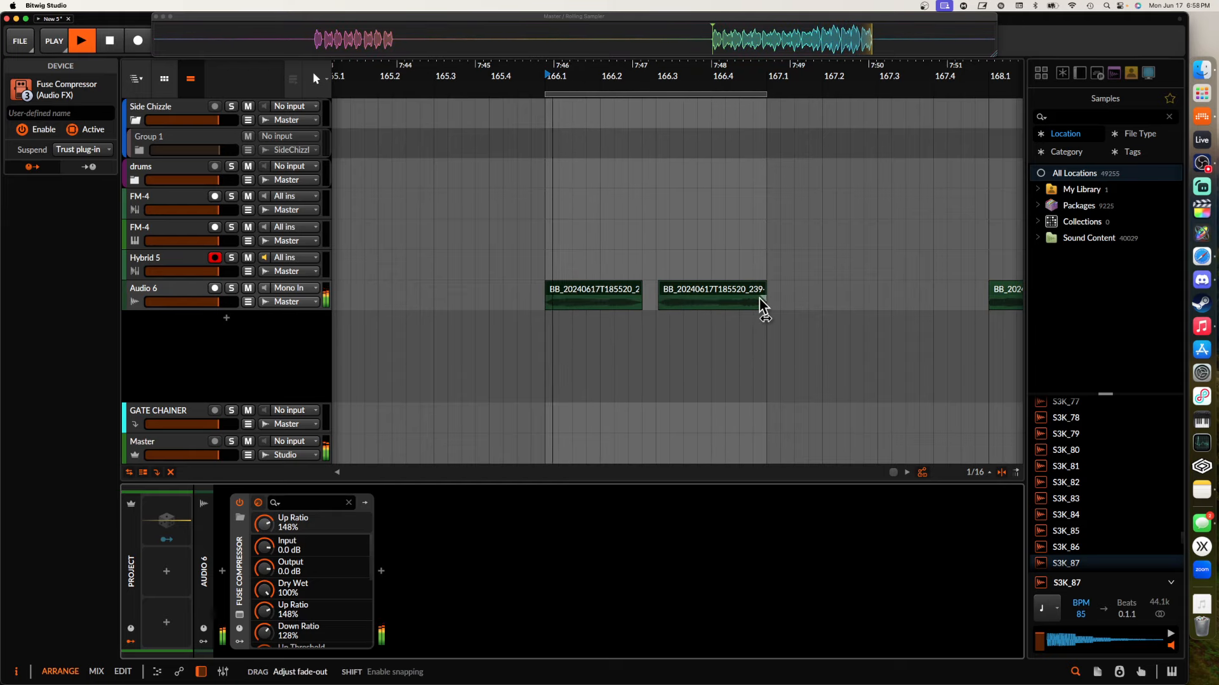
# Give the first bounced clip a fade-in of 0.0.0.76 and a fade-out of 0.0.0.27, and select both clips
pyautogui.click(617, 289)
pyautogui.scroll(-5, 599, 286)
pyautogui.scroll(5, 591, 295)
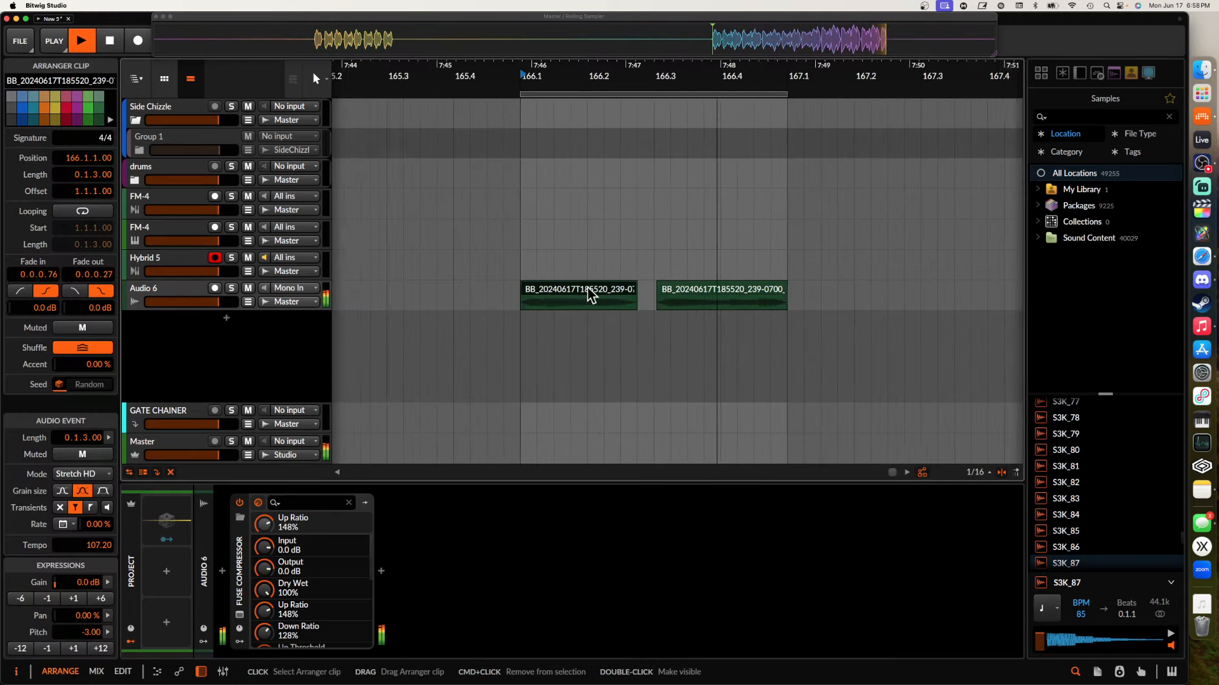
pyautogui.keyDown('shift'); pyautogui.click(598, 294); pyautogui.keyUp('shift')
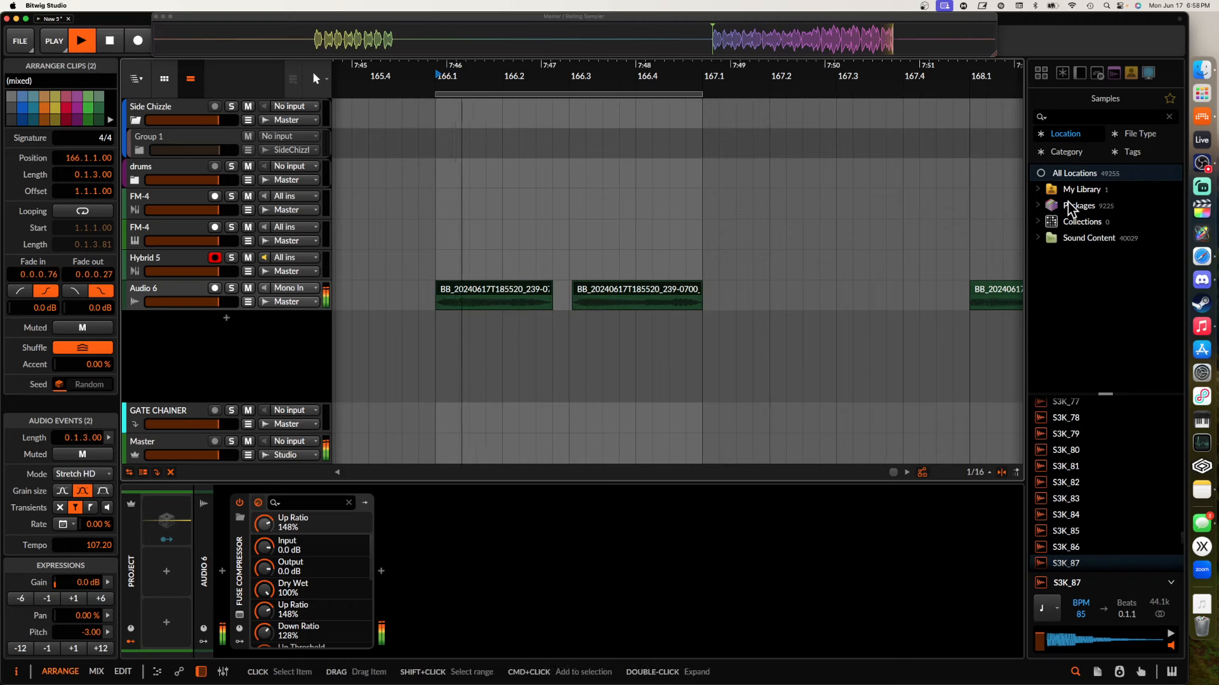
# Search the samples for "CLAP" and place !Clap 8 on a new track below Audio 6, around 166.2
pyautogui.click(1088, 121)
pyautogui.write('CLAP')
pyautogui.click(1077, 520)
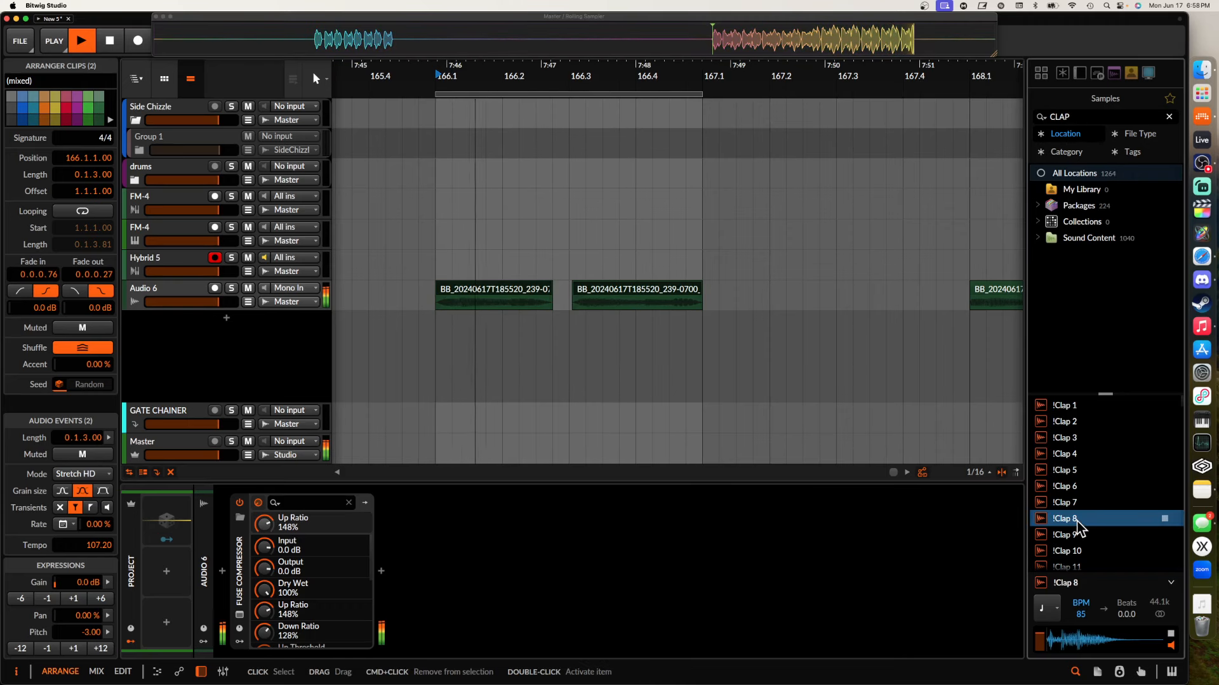
pyautogui.moveTo(1077, 527); pyautogui.dragTo(510, 335)
# Shift the !Clap 8 clip slightly earlier so it starts at 166.1.4.87
pyautogui.scroll(3, 510, 335)
pyautogui.scroll(8, 470, 330)
pyautogui.scroll(2, 726, 314)
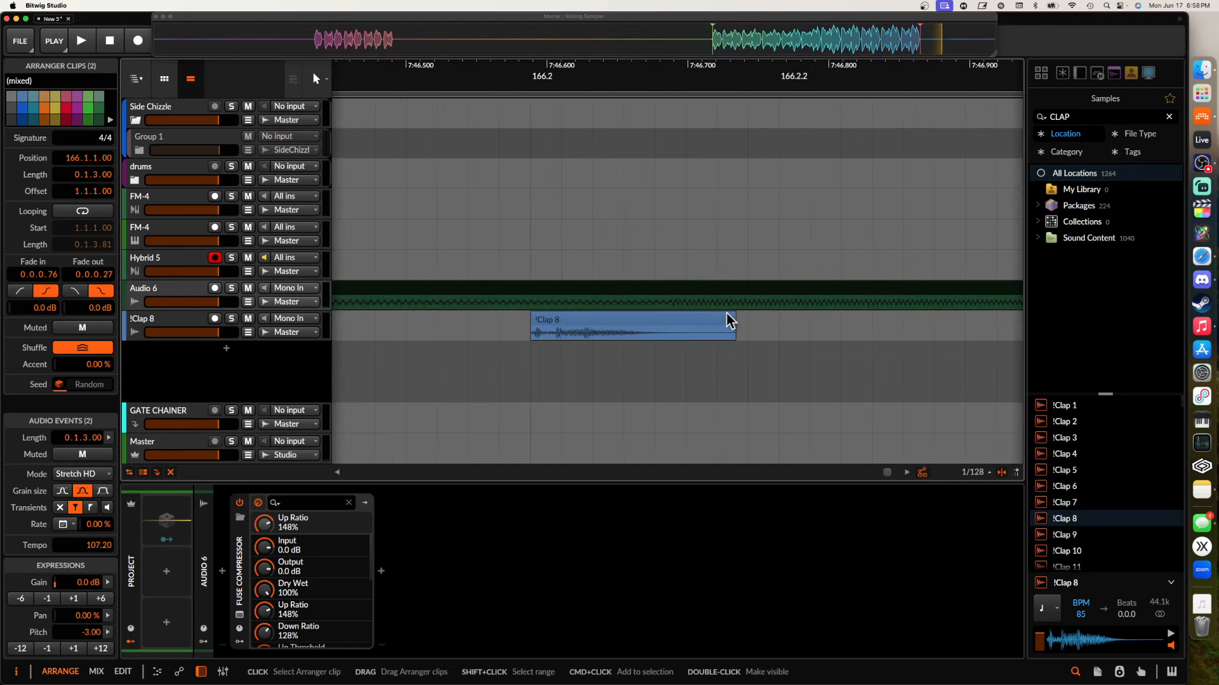
pyautogui.moveTo(664, 322); pyautogui.dragTo(642, 327)
pyautogui.scroll(-5, 642, 327)
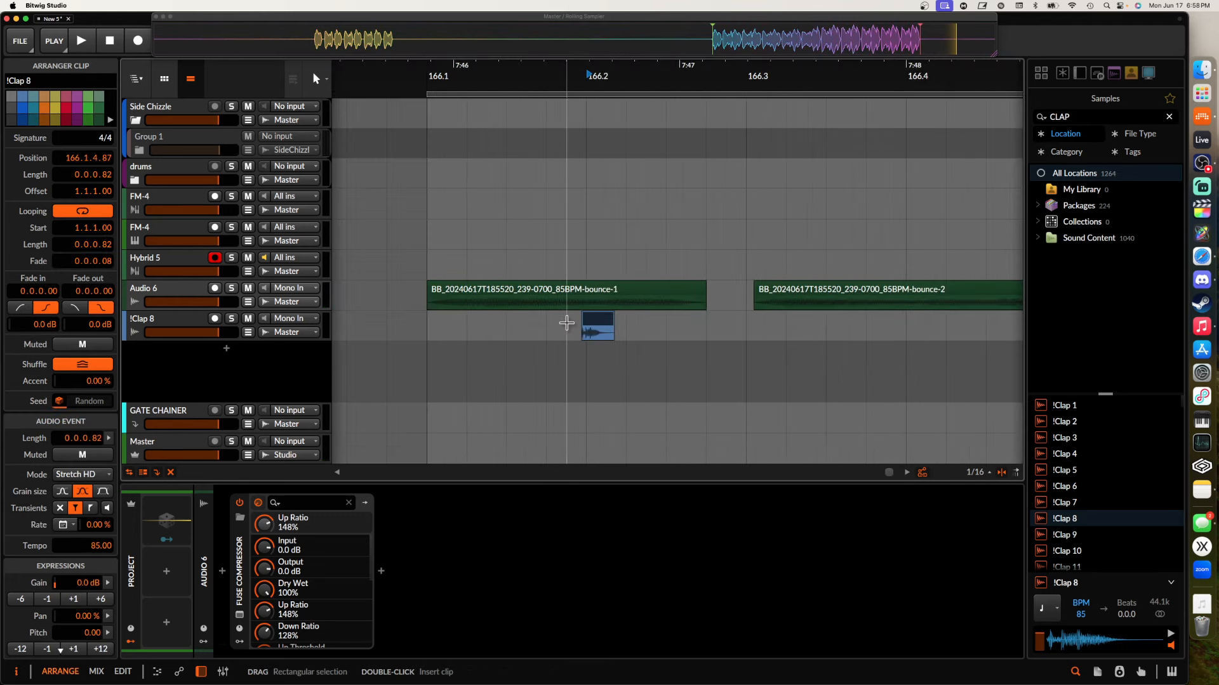
# Duplicate the clap track's range from 166.1 to 166.3 into the second half of the bar and play the loop
pyautogui.moveTo(427, 336); pyautogui.dragTo(740, 337)
pyautogui.press('super+d')
pyautogui.scroll(-3, 740, 339)
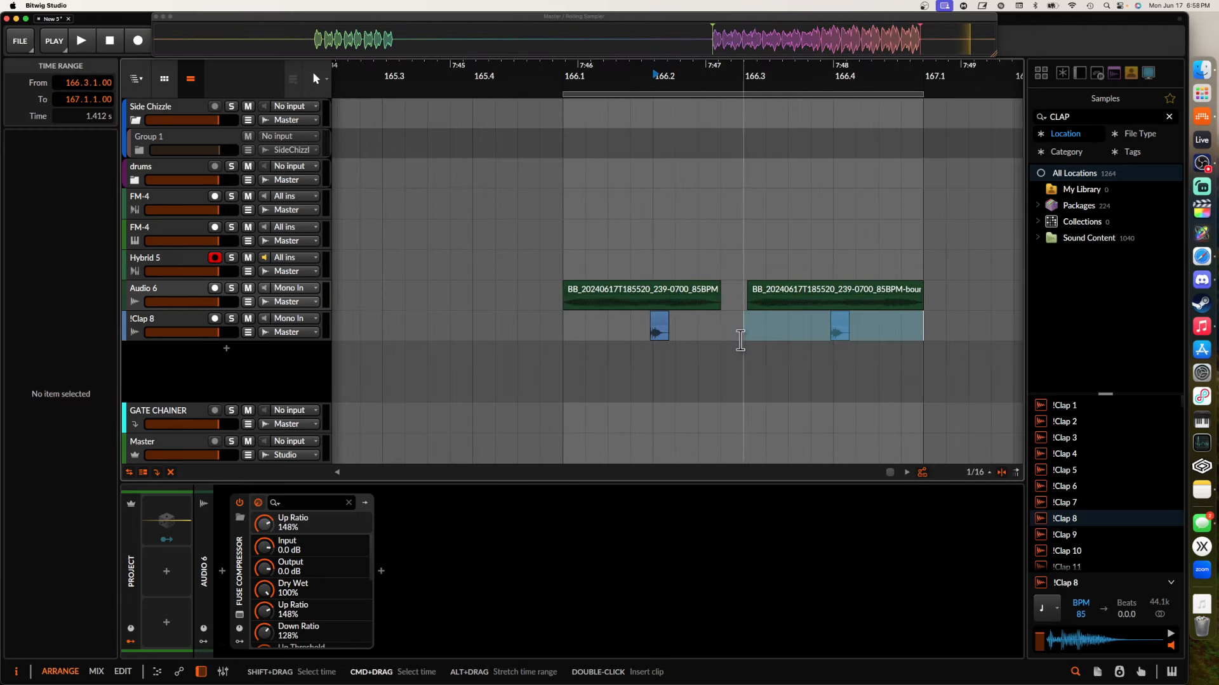
pyautogui.scroll(-2, 698, 336)
pyautogui.click(597, 333)
pyautogui.press('space')
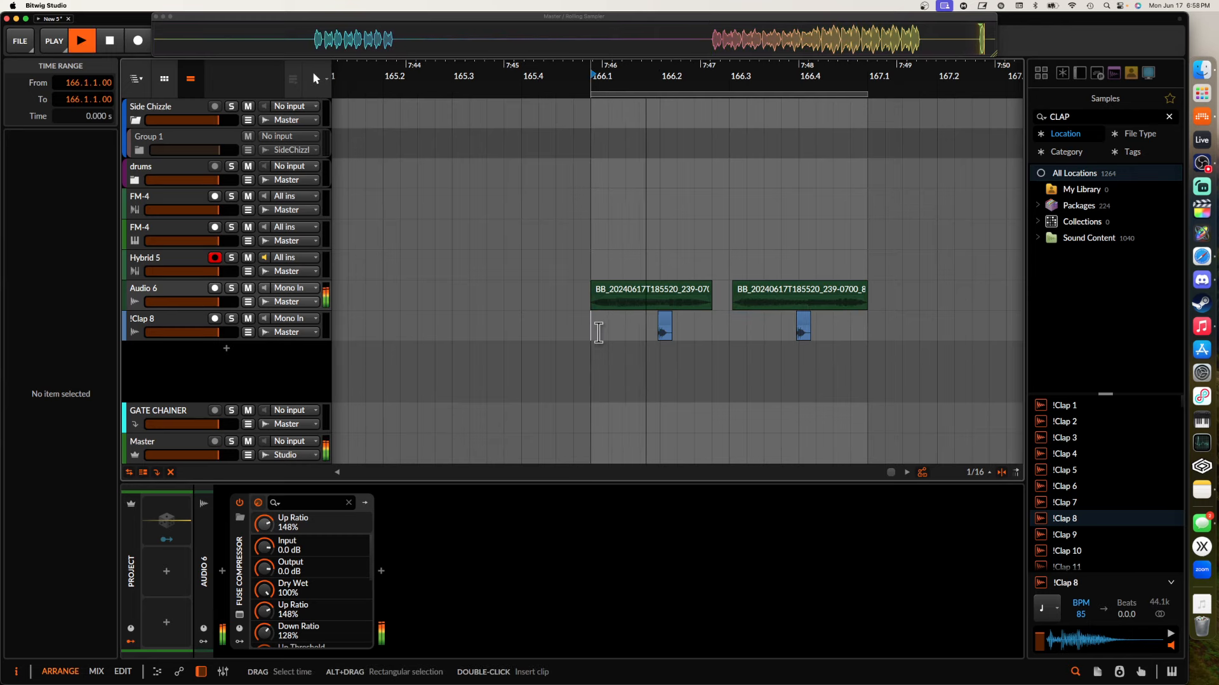
pyautogui.scroll(3, 602, 337)
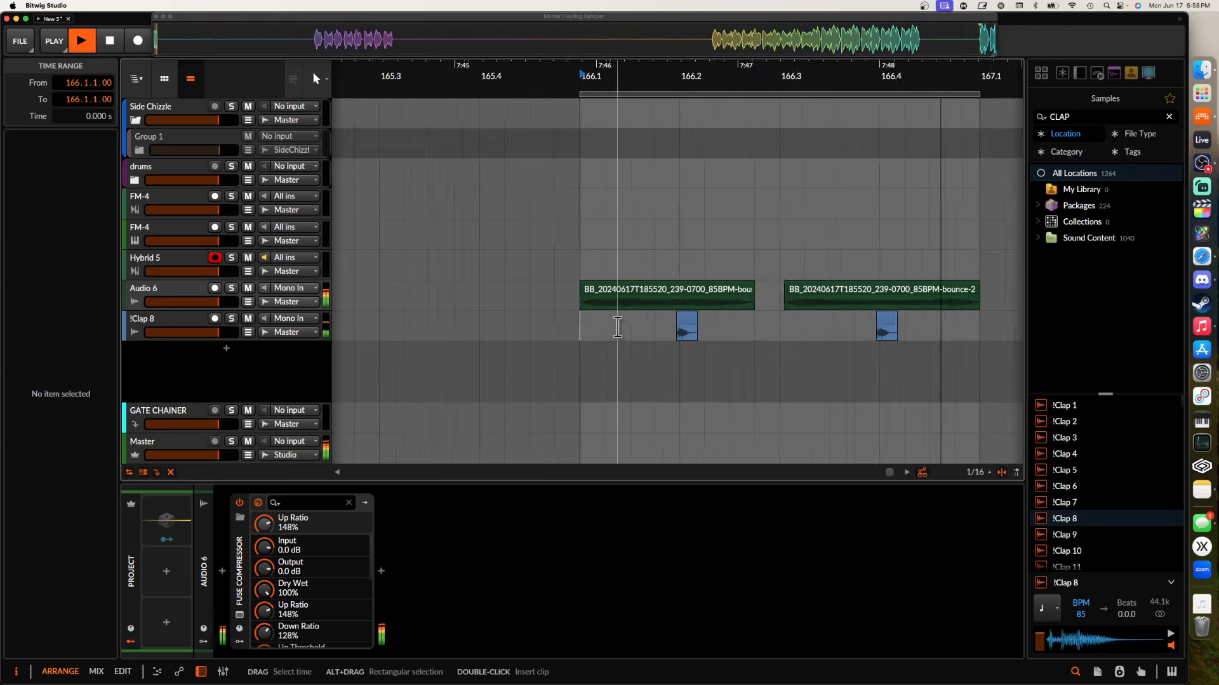
pyautogui.scroll(-2, 698, 334)
pyautogui.scroll(3, 698, 329)
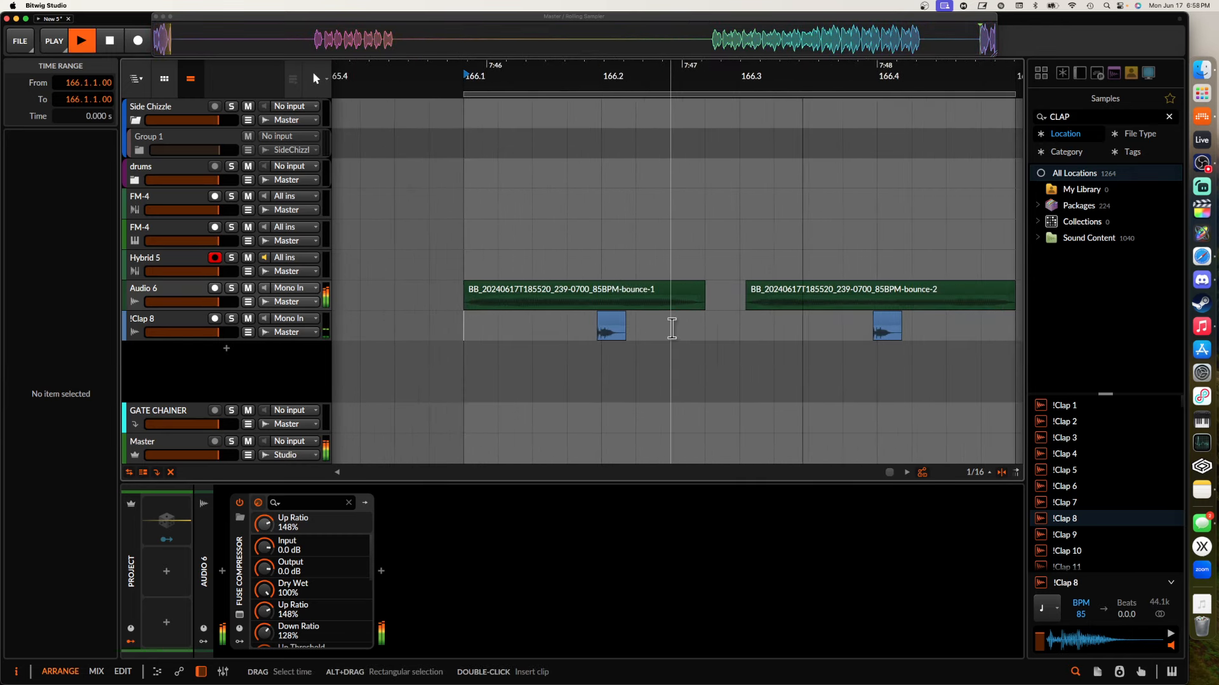
# Split the first bounced clip at 166.2, trim the second piece's start to leave a gap, and play the loop
pyautogui.click(605, 301)
pyautogui.press('space')
pyautogui.press('super+e')
pyautogui.moveTo(641, 295); pyautogui.dragTo(655, 295)
pyautogui.scroll(2, 655, 296)
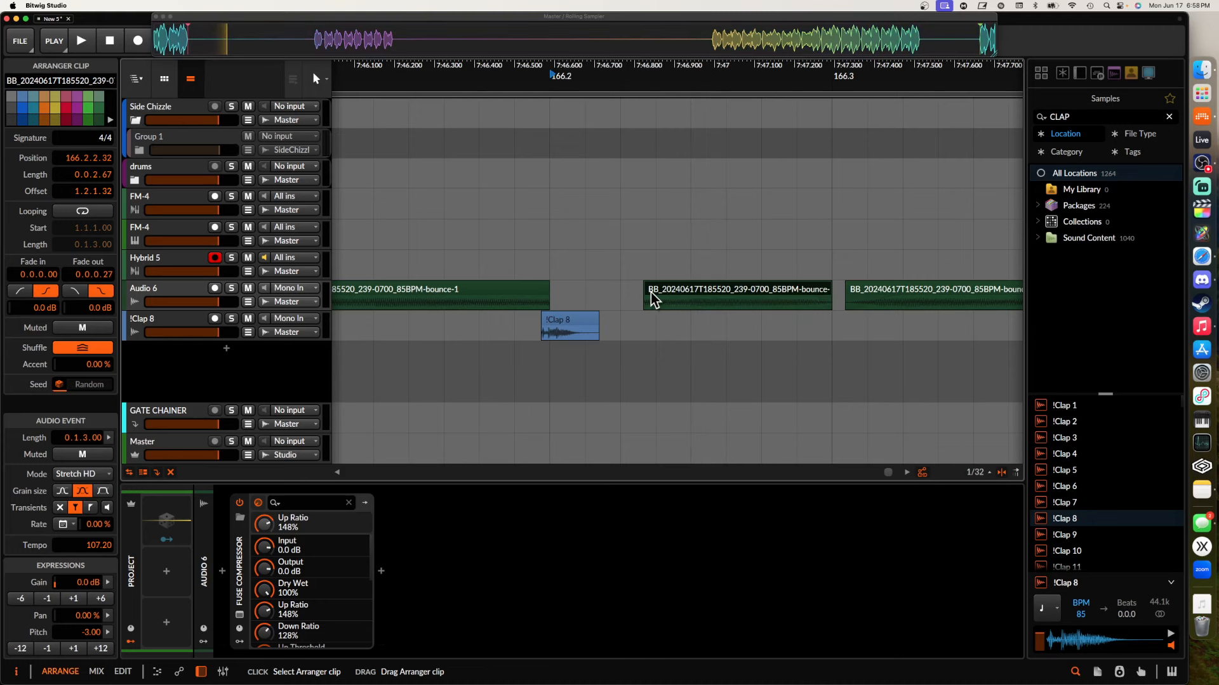
pyautogui.moveTo(643, 291); pyautogui.dragTo(688, 290)
pyautogui.scroll(-3, 687, 290)
pyautogui.click(603, 289)
pyautogui.press('space')
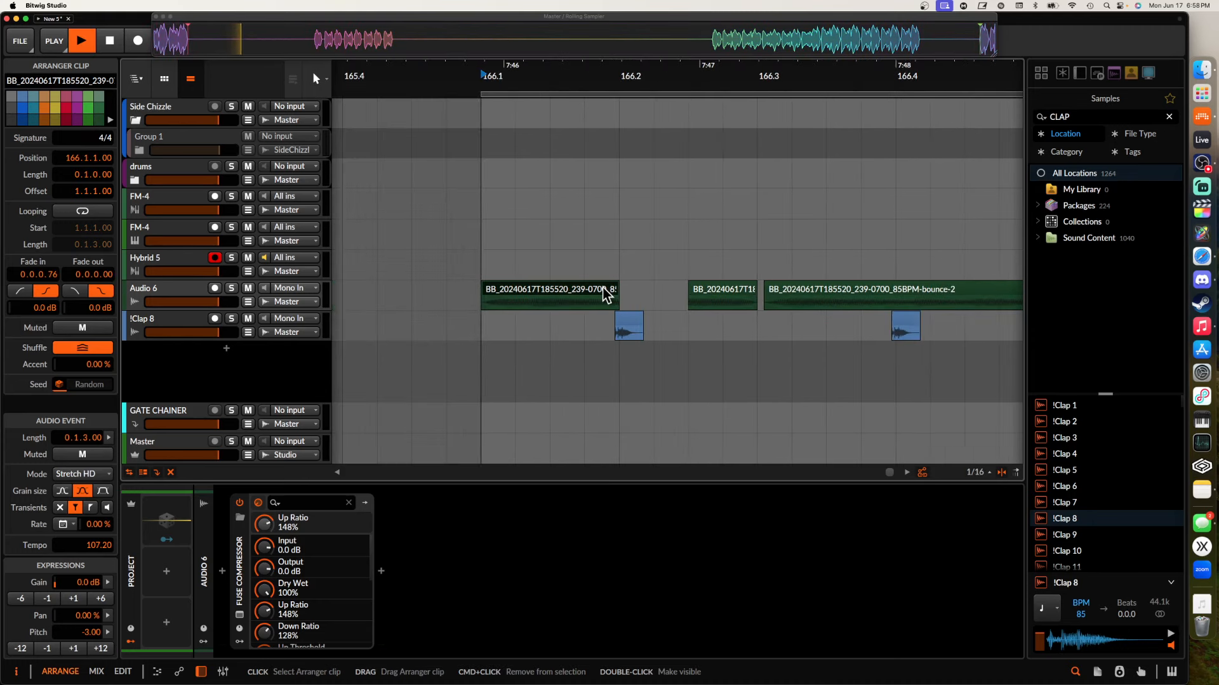
# Split the second bounced clip on Audio 6 at 166.4.1.53
pyautogui.scroll(2, 687, 303)
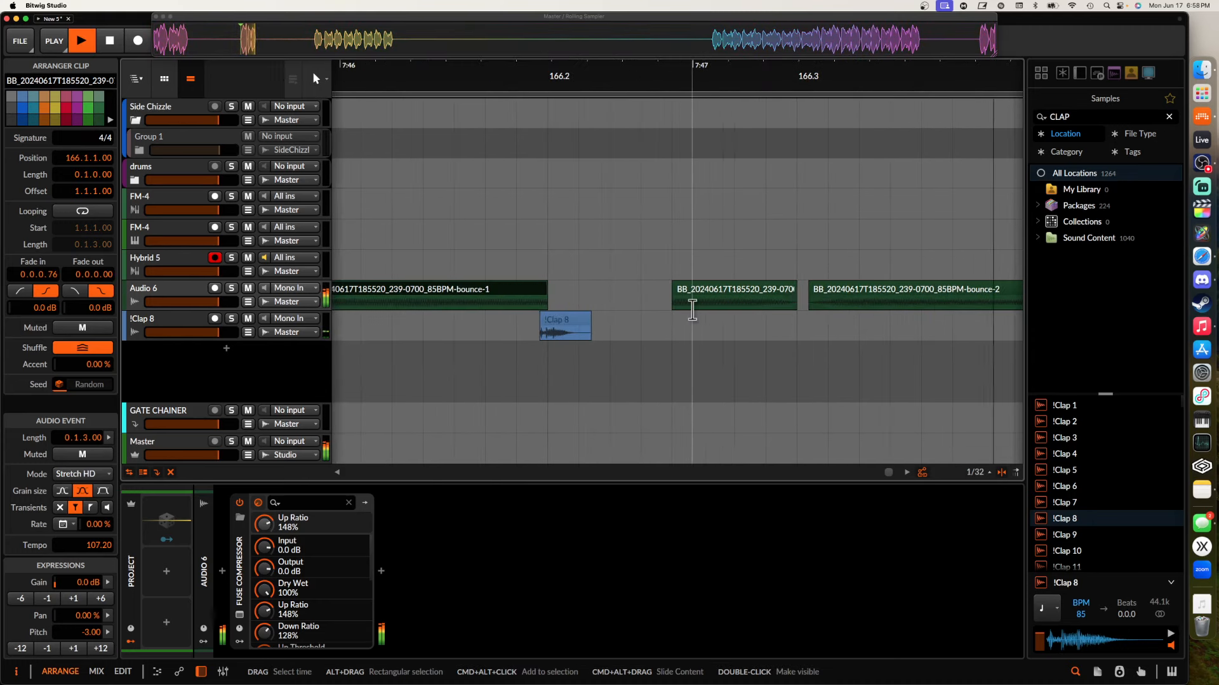
pyautogui.scroll(-3, 695, 299)
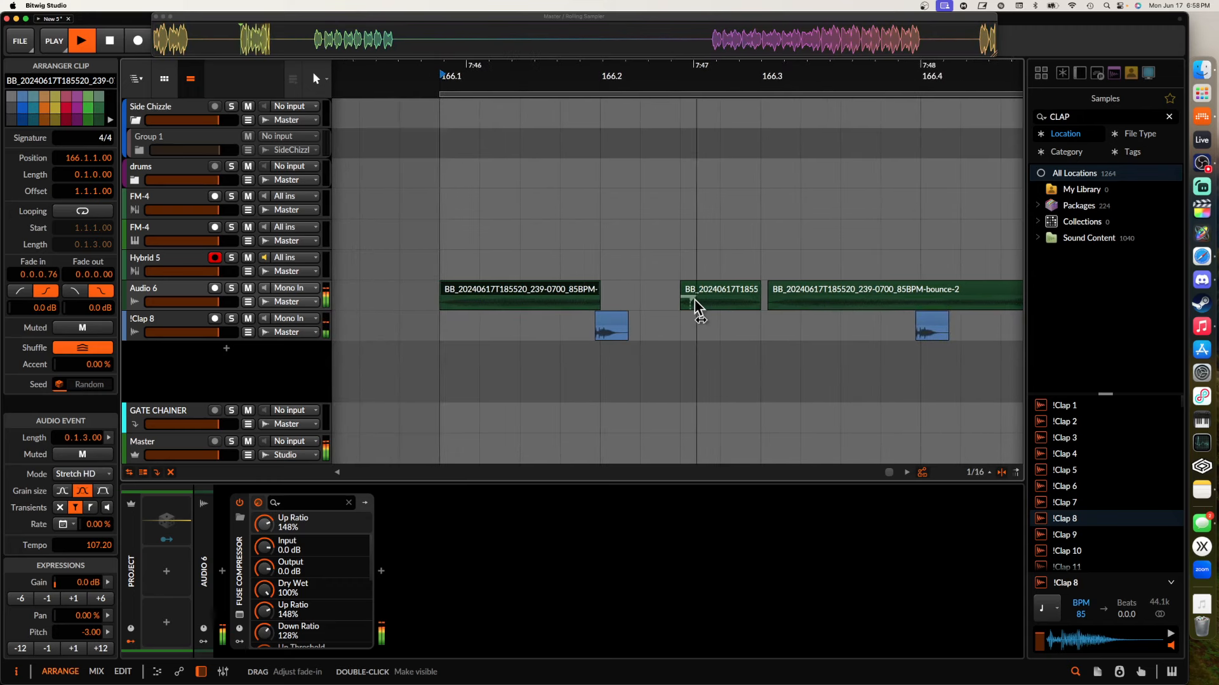
pyautogui.scroll(3, 883, 299)
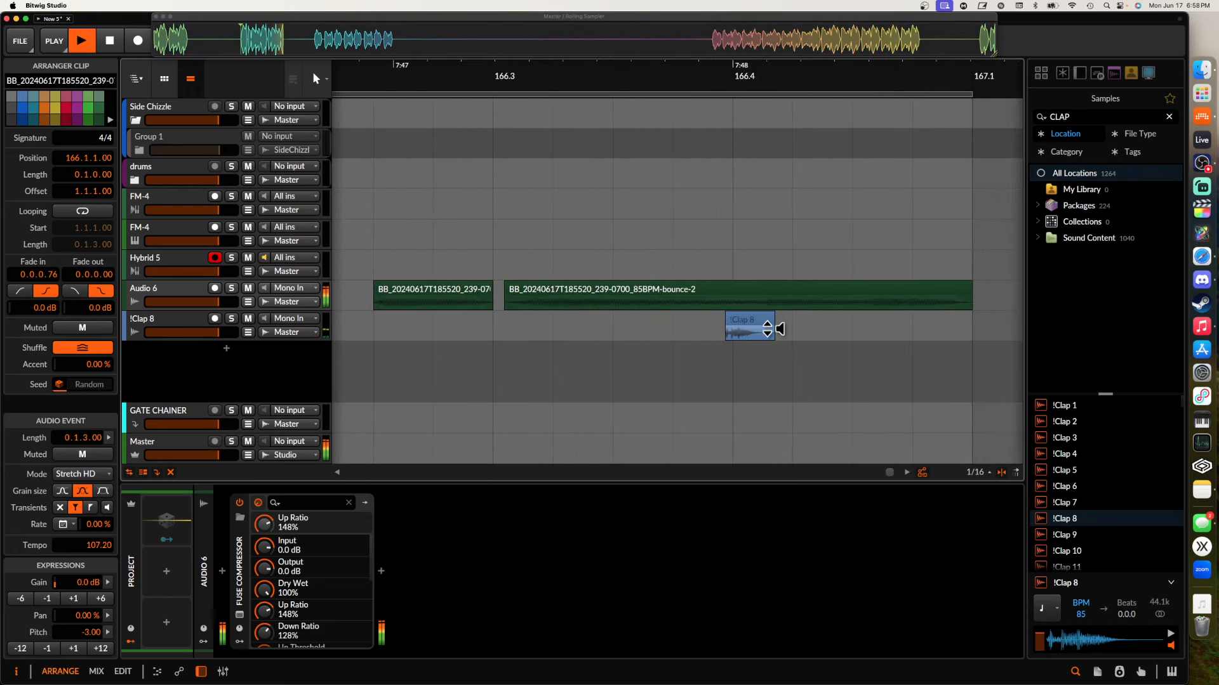
pyautogui.doubleClick(765, 302)
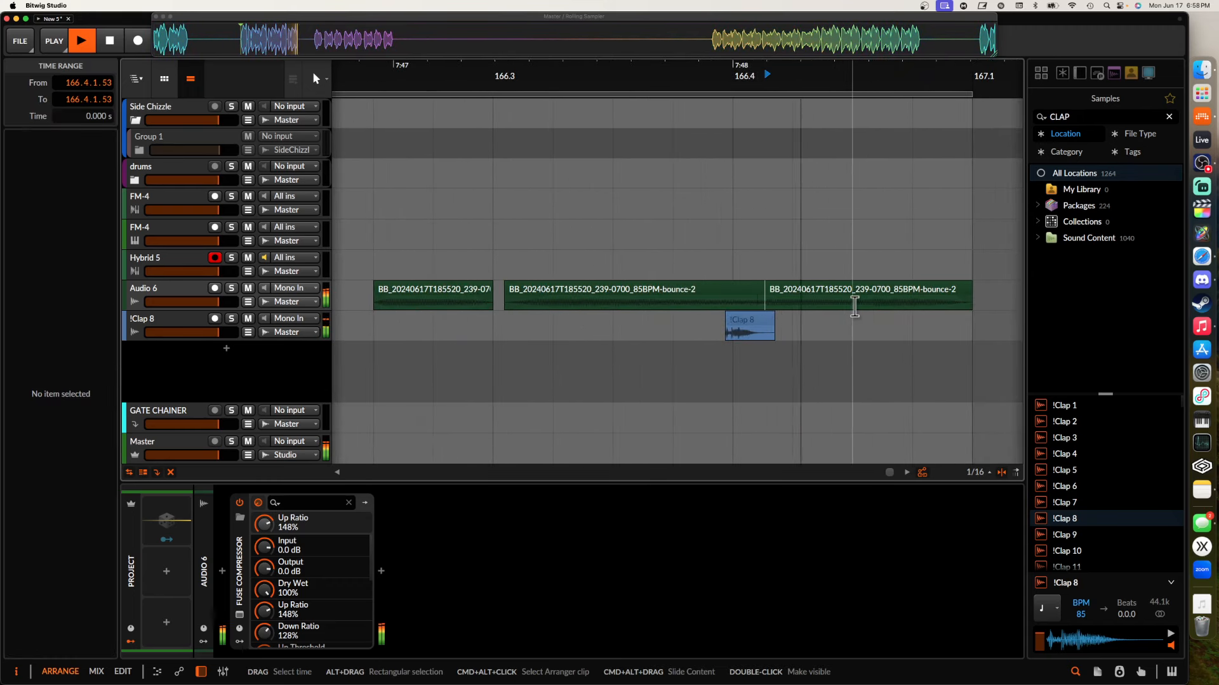
# Listen to the chopped Audio 6 loop together with the claps, with the play start at 166.1.1.00
pyautogui.scroll(-3, 851, 305)
pyautogui.scroll(-3, 740, 304)
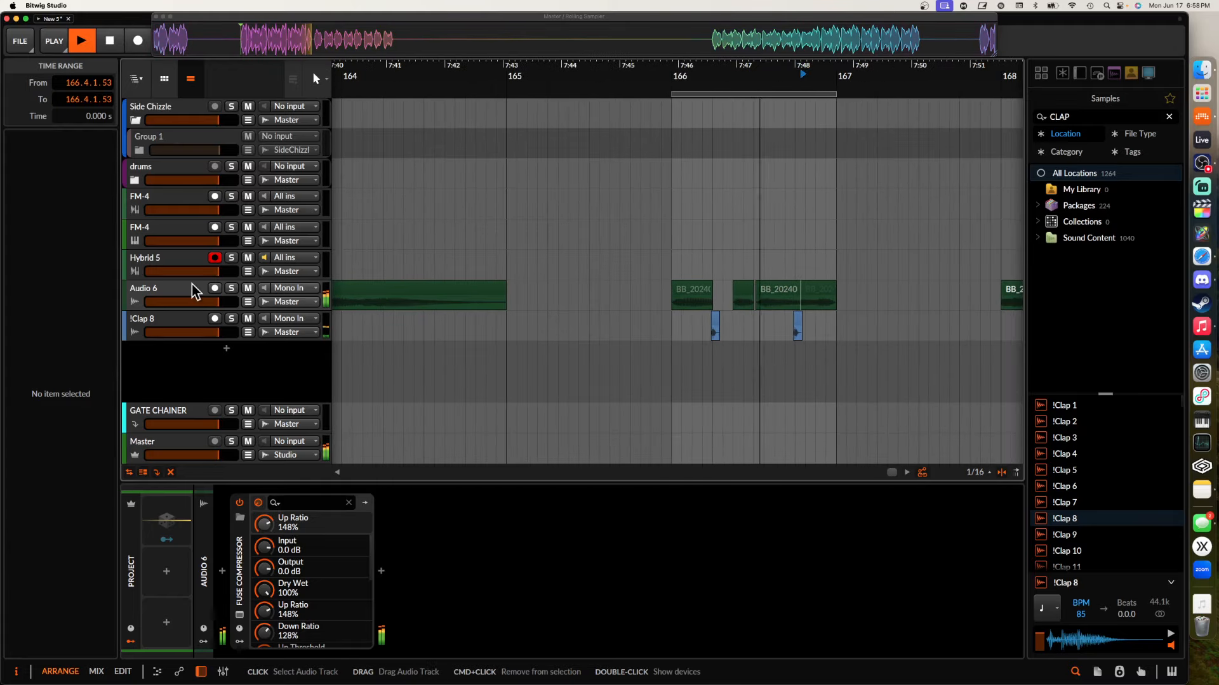
pyautogui.click(144, 290)
pyautogui.scroll(-1, 681, 301)
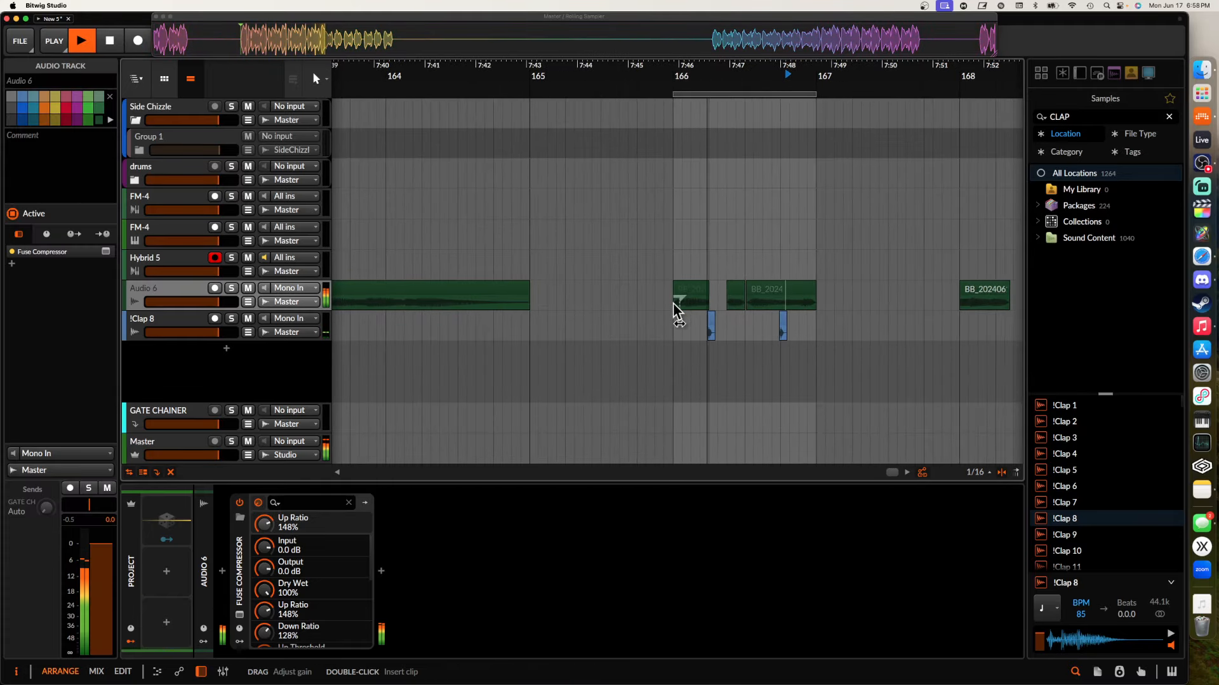
pyautogui.click(674, 303)
pyautogui.scroll(4, 673, 302)
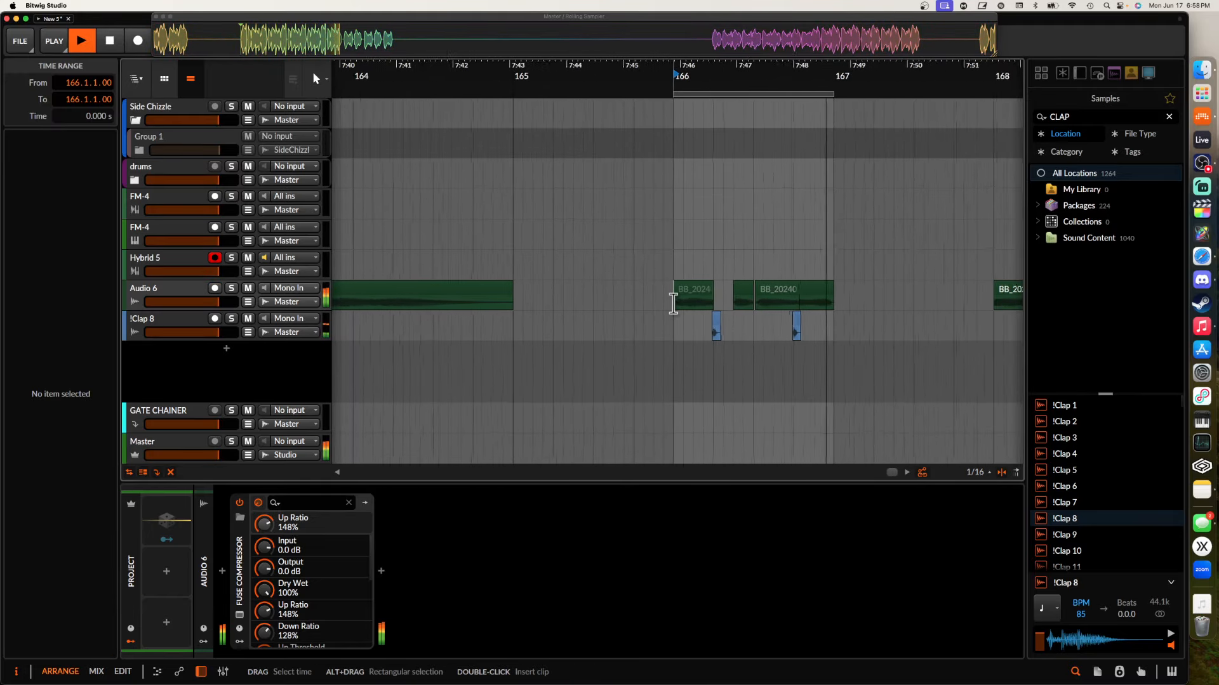
pyautogui.scroll(-3, 673, 303)
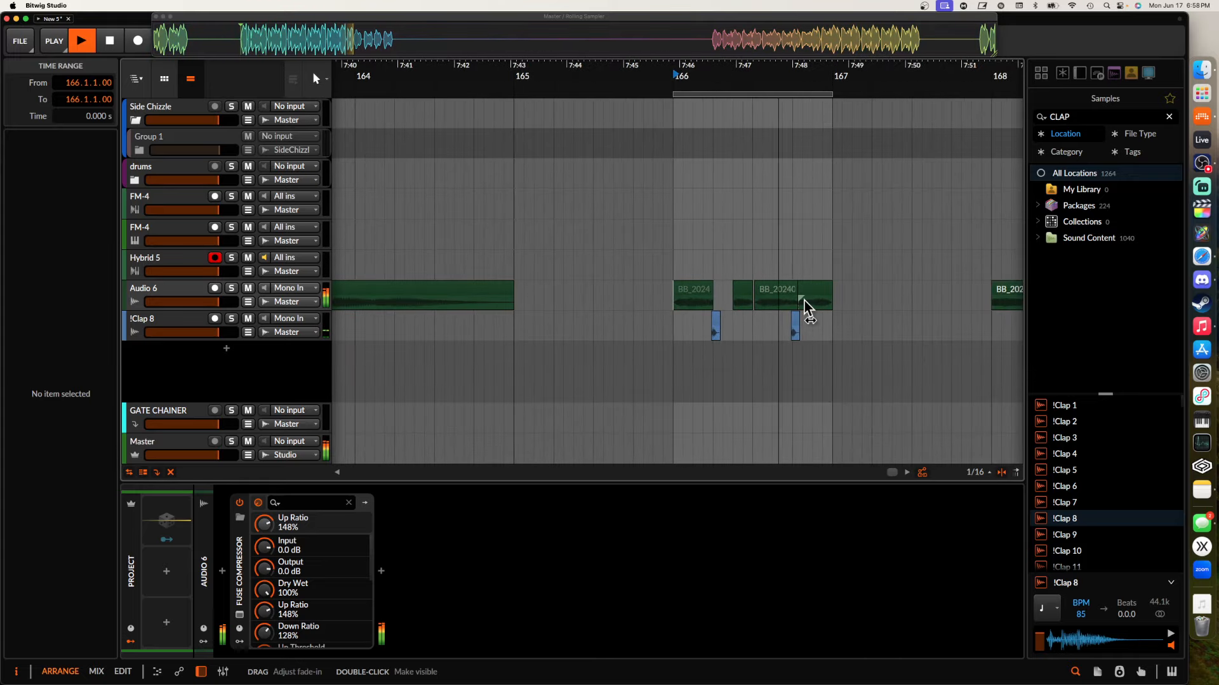
pyautogui.scroll(3, 803, 303)
pyautogui.scroll(-2, 807, 297)
pyautogui.scroll(-3, 805, 302)
pyautogui.scroll(2, 804, 308)
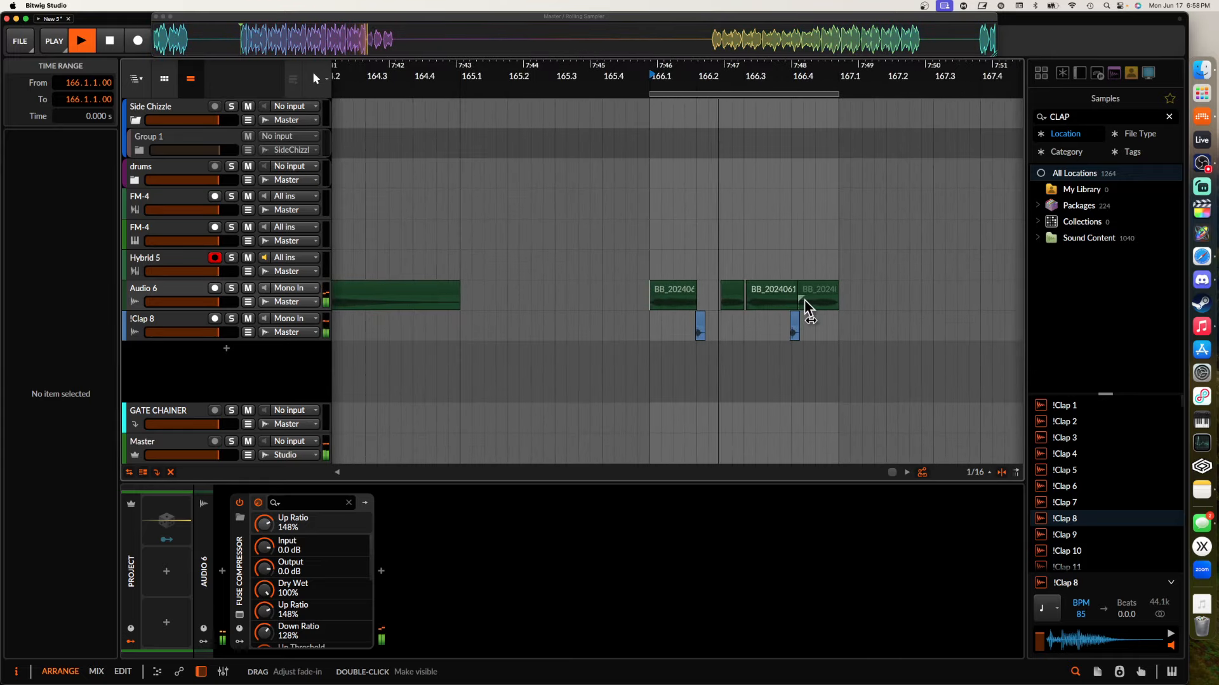
# Stop playback and insert the BEAM plug-in before the Fuse Compressor on Audio 6
pyautogui.click(169, 295)
pyautogui.press('space')
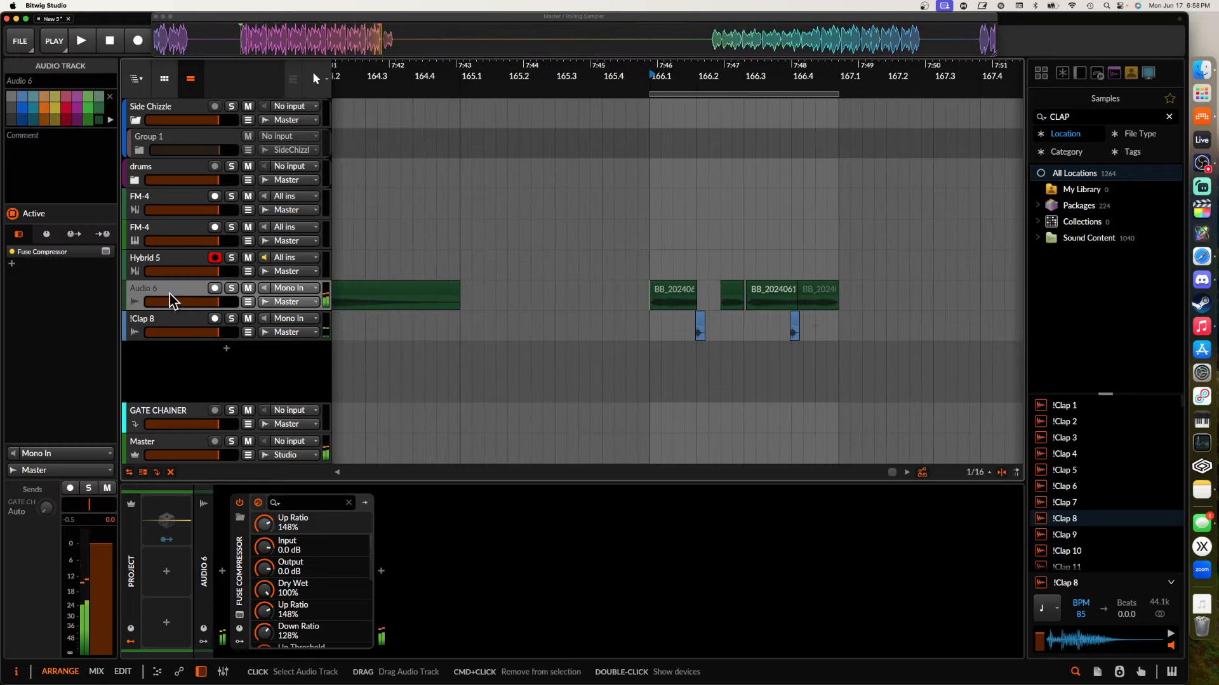
pyautogui.click(222, 571)
pyautogui.write('BEA')
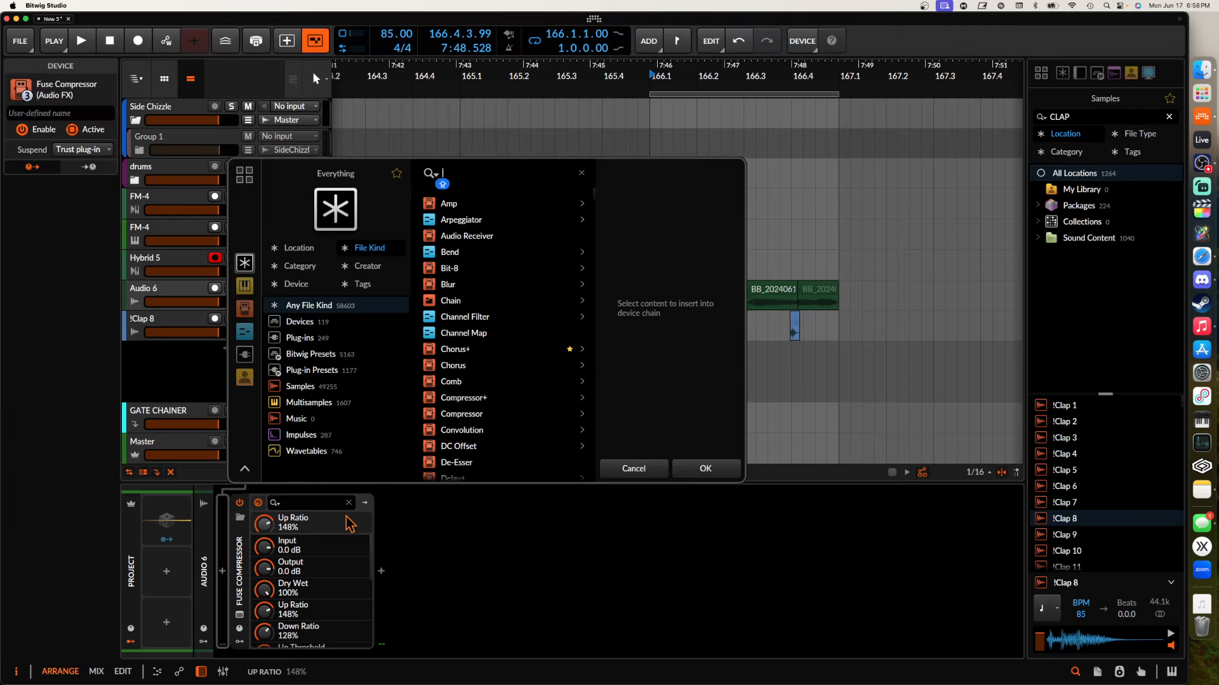
pyautogui.write('M')
pyautogui.click(452, 203)
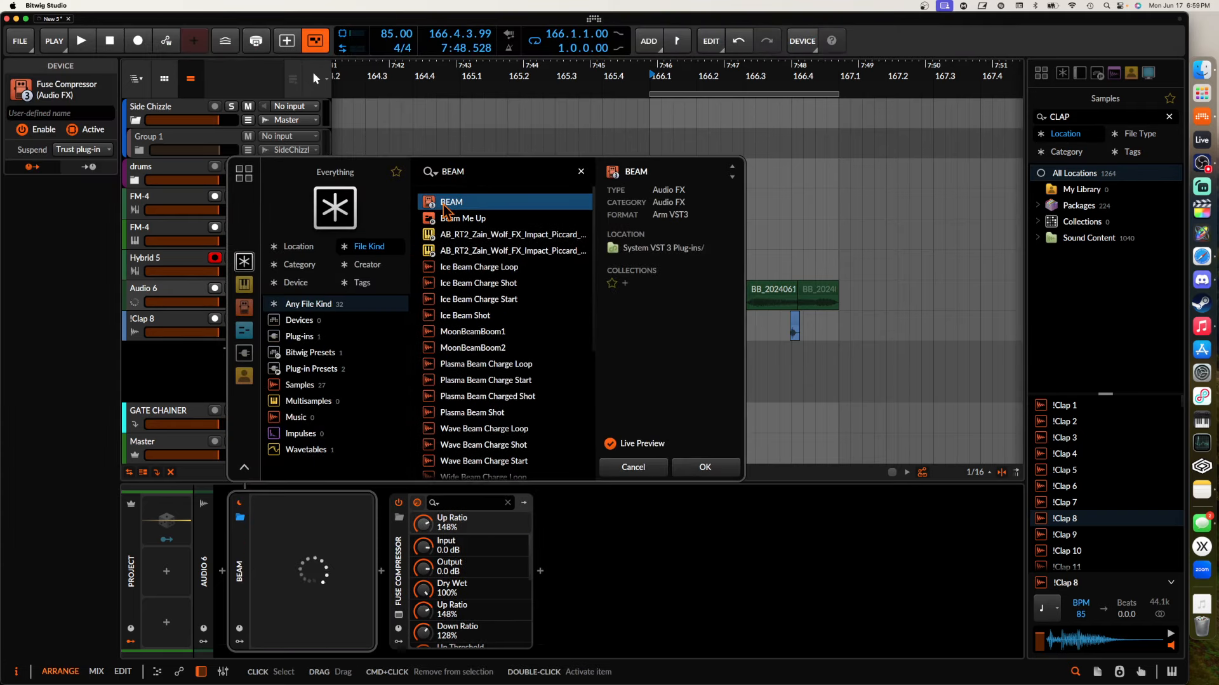
pyautogui.click(701, 468)
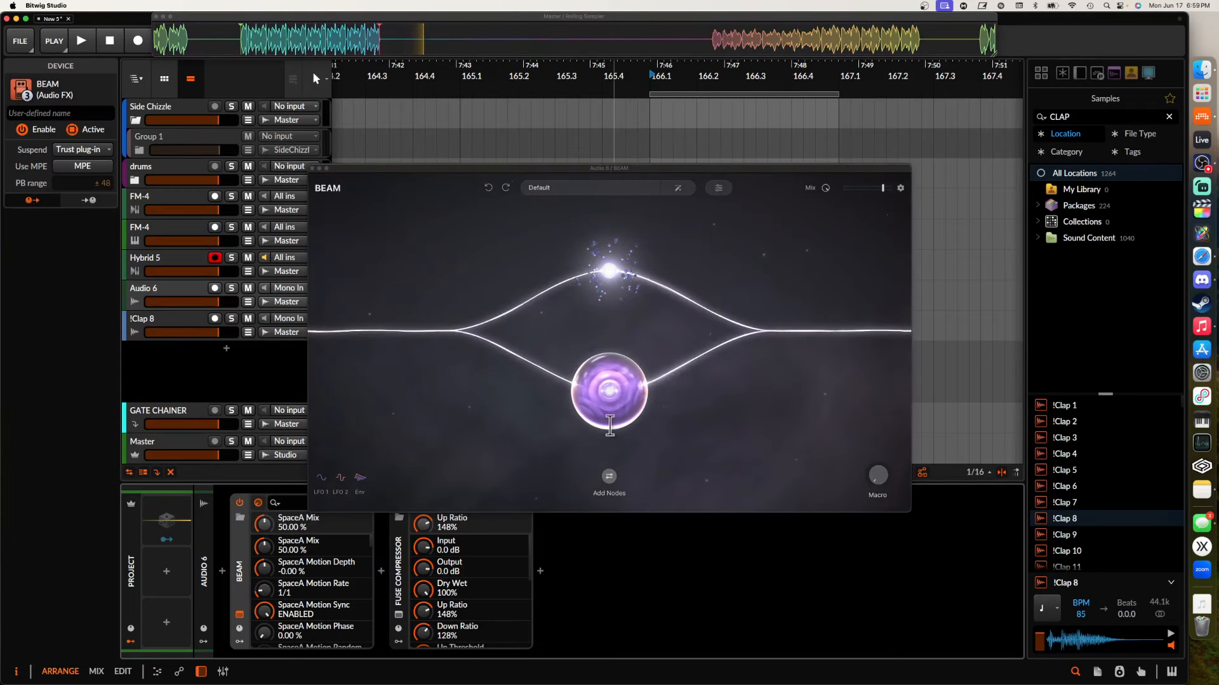
# Move BEAM's space node onto the grains path and remove the parallel split so both effects run in series
pyautogui.click(610, 376)
pyautogui.moveTo(610, 376); pyautogui.dragTo(670, 247)
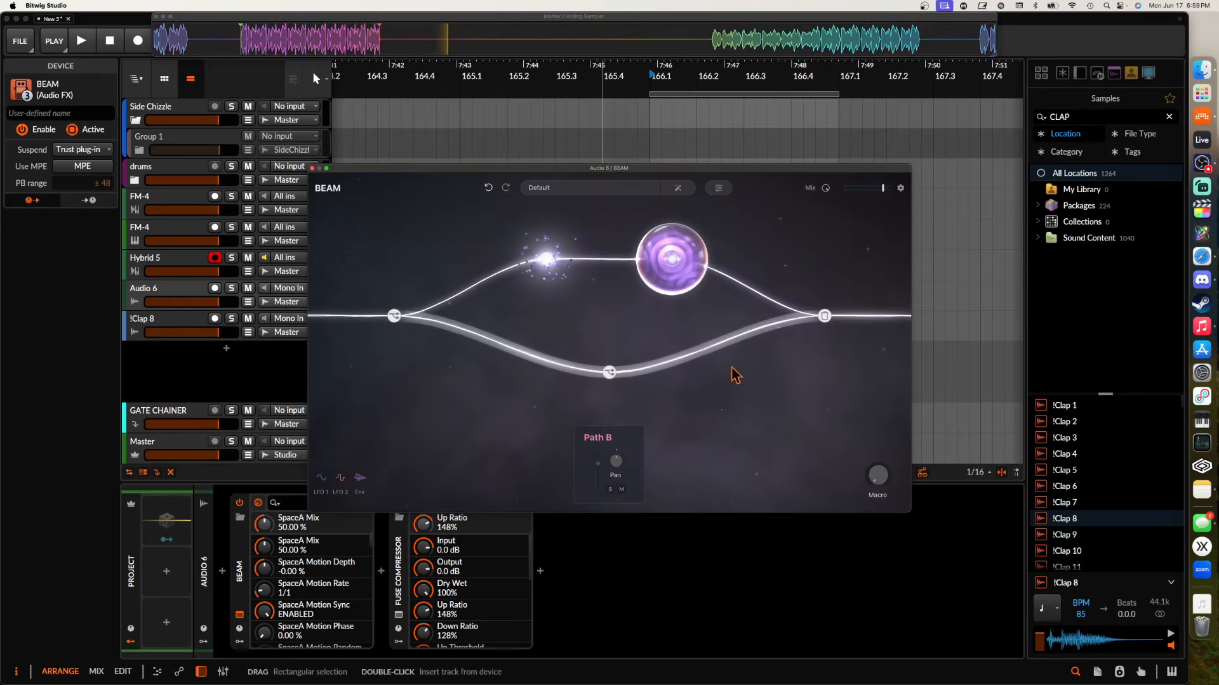
pyautogui.click(824, 315)
# Set Grains A in BEAM to 100% mix, Octaves arpeggio and a tempo-synced rate of 1/4, and close the plug-in window
pyautogui.click(507, 330)
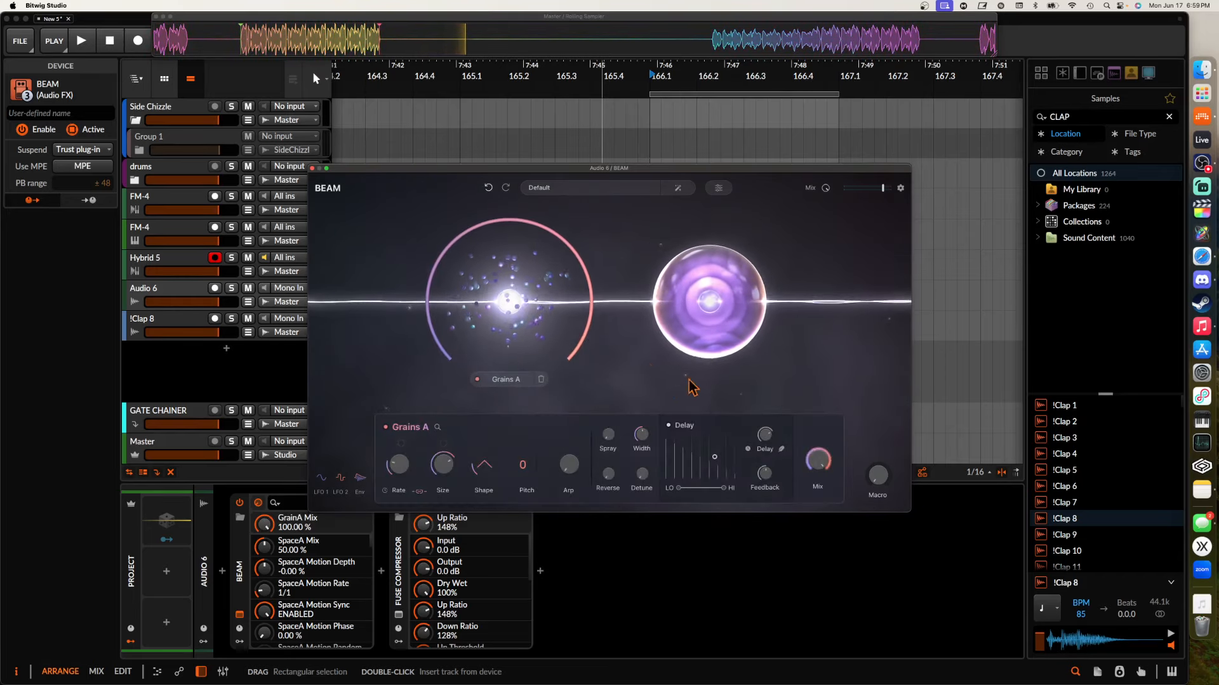
pyautogui.click(576, 475)
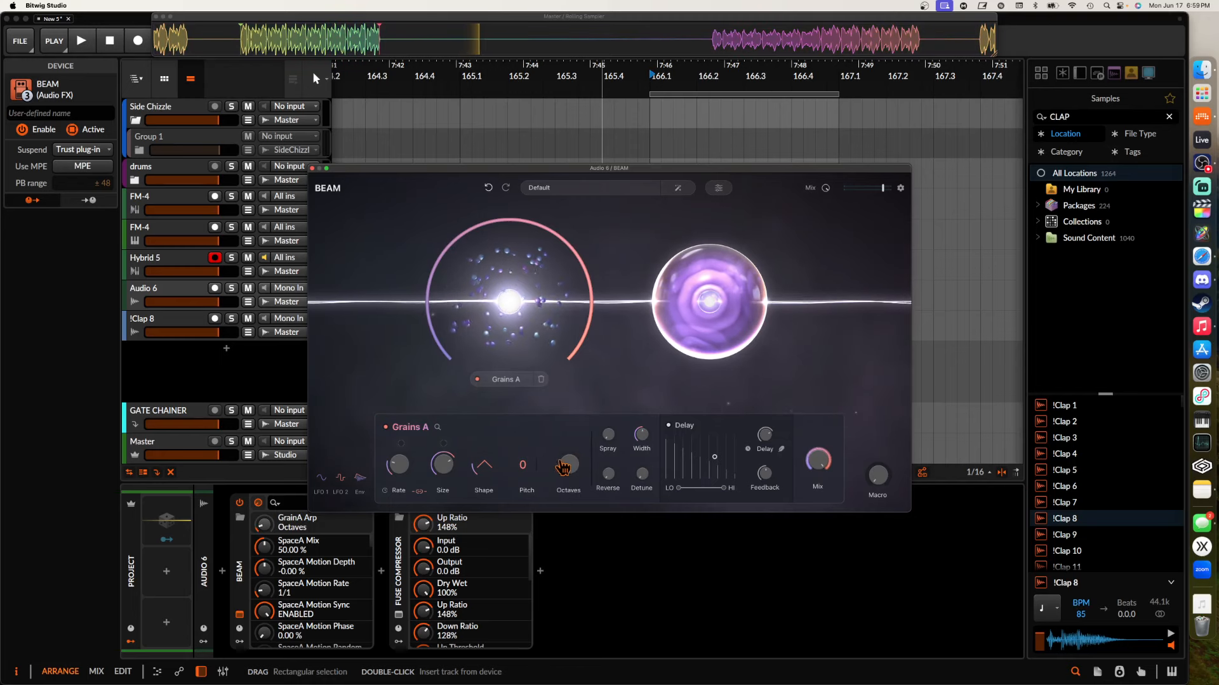
pyautogui.click(385, 491)
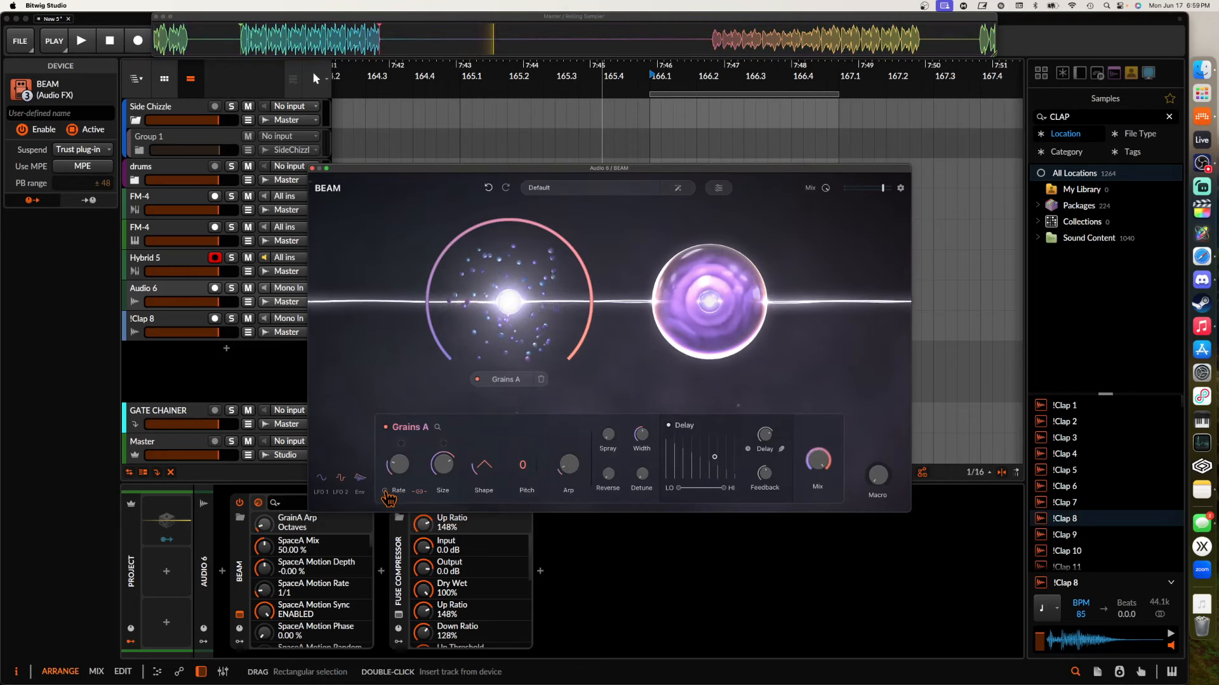
pyautogui.scroll(-1, 398, 466)
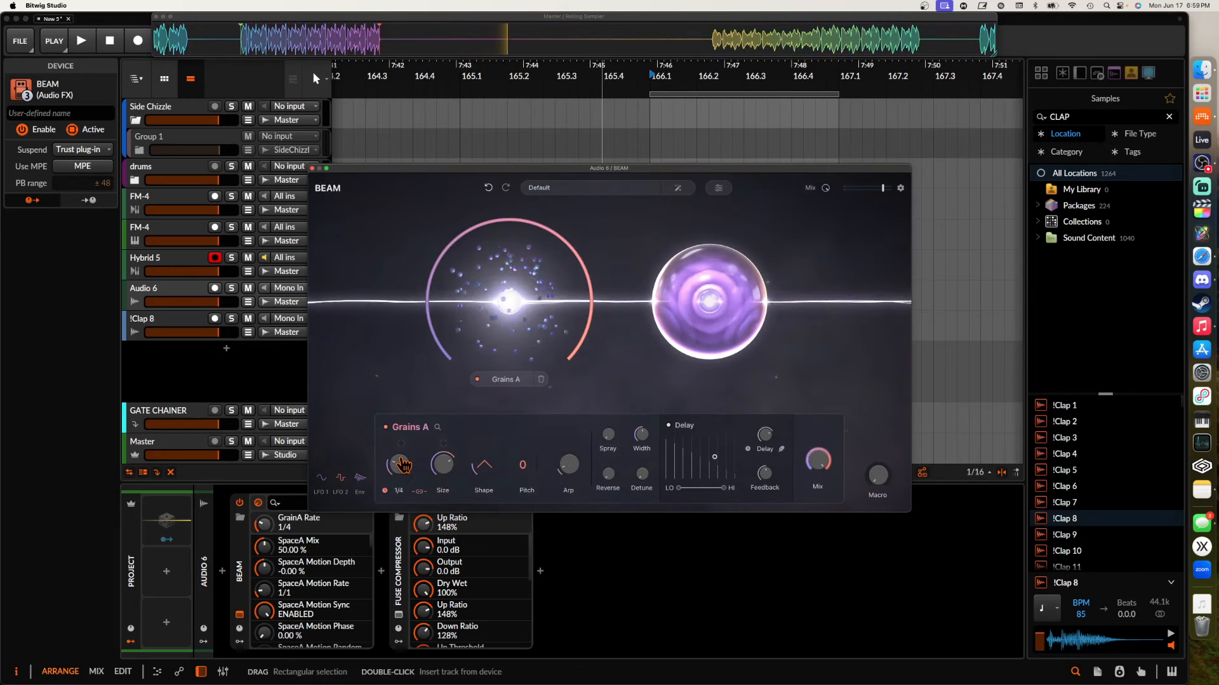
pyautogui.click(311, 169)
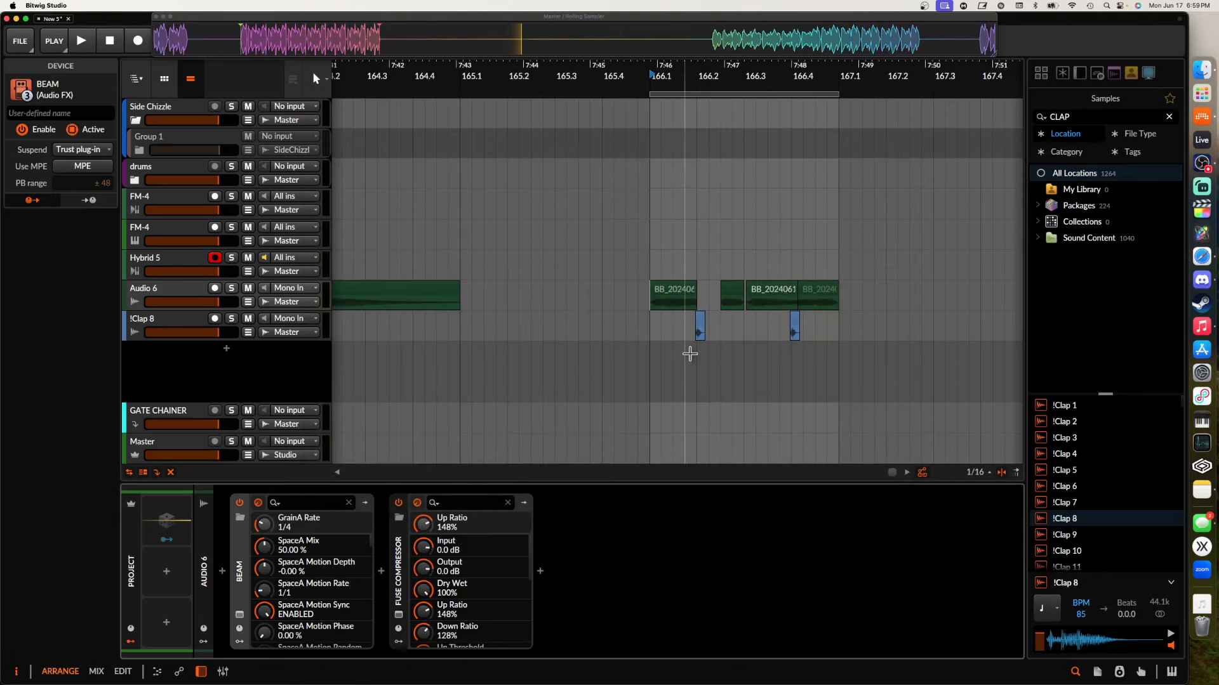
# Play the loop through BEAM with the Audio 6 track soloed so Rolling Sampler captures it
pyautogui.click(674, 293)
pyautogui.hscroll(8, 674, 293)
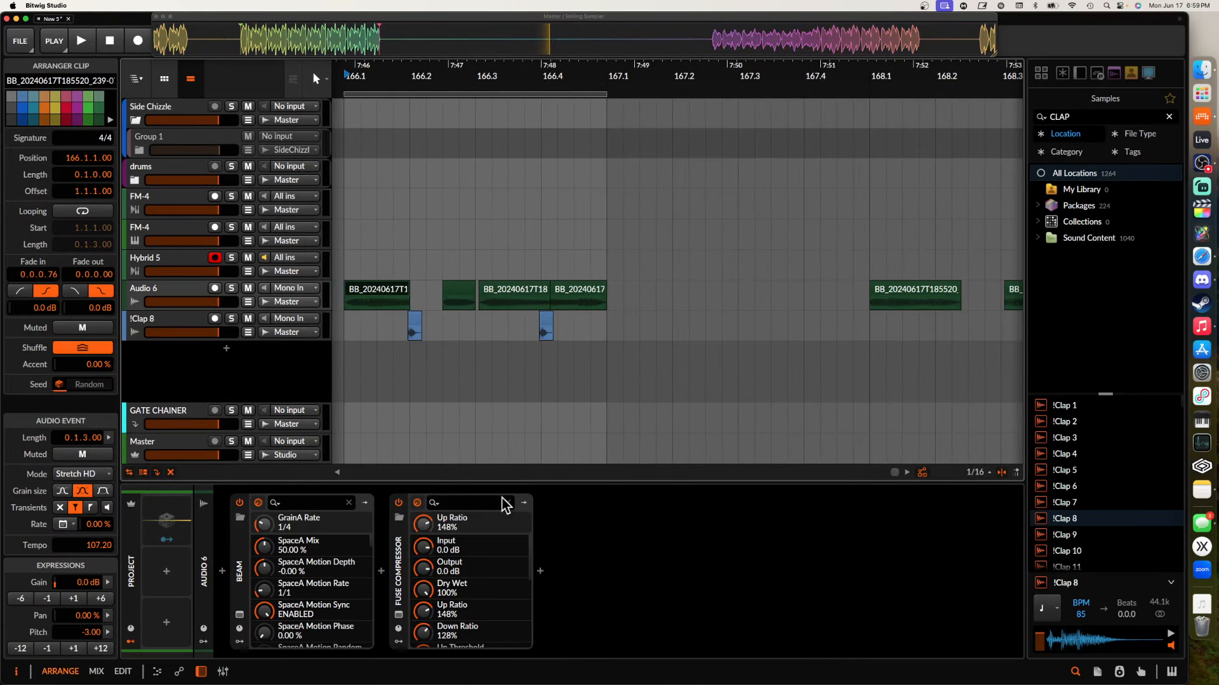
pyautogui.scroll(-5, 373, 318)
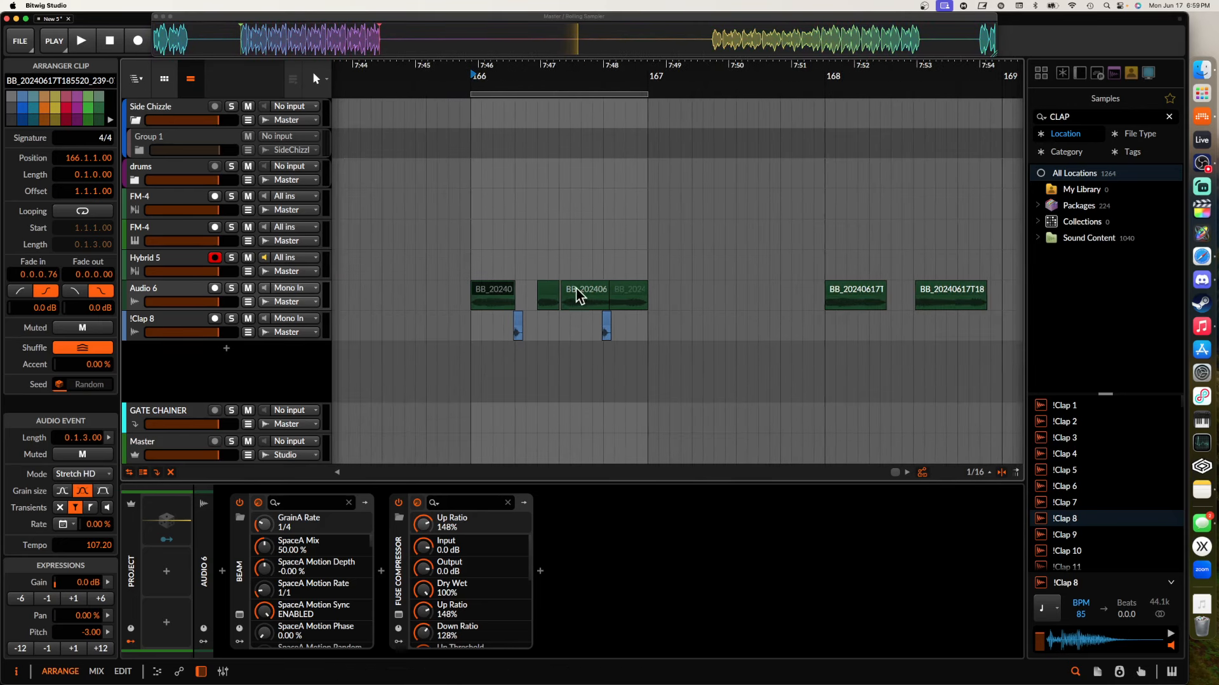
pyautogui.click(226, 296)
pyautogui.press('space')
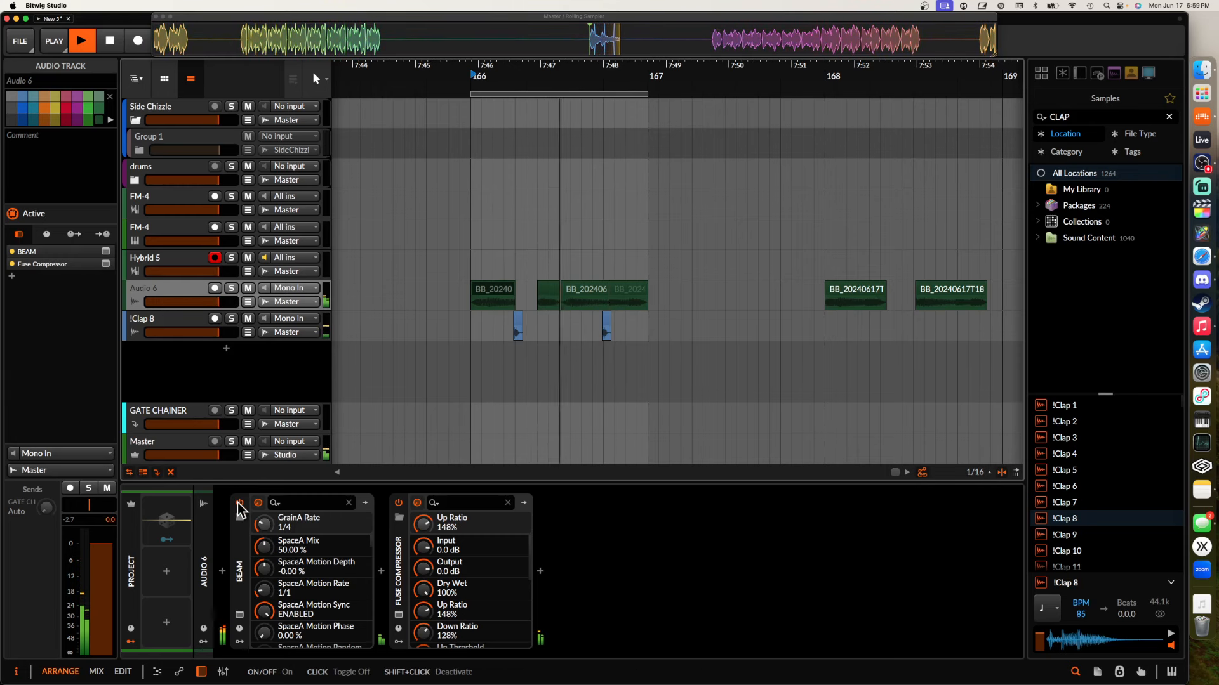
pyautogui.click(231, 289)
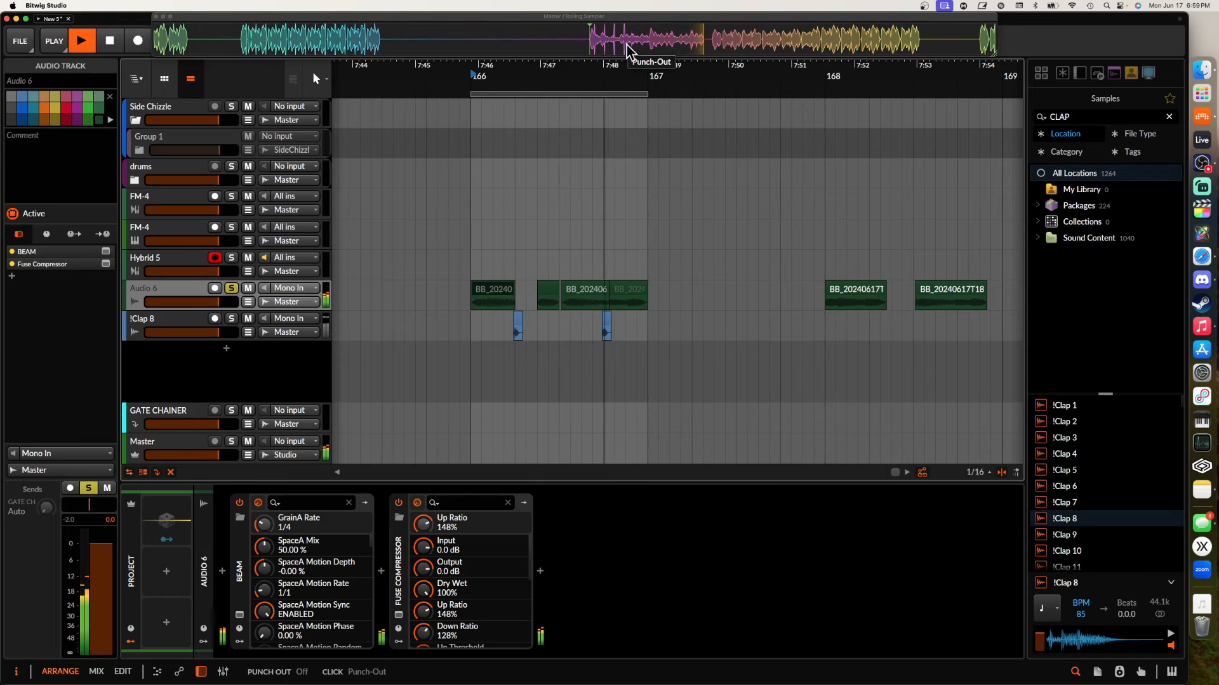
# Stop playback, place the Rolling Sampler capture on a new track at 166.1, and solo that track
pyautogui.press('space')
pyautogui.moveTo(627, 44); pyautogui.dragTo(474, 353)
pyautogui.scroll(-3, 527, 337)
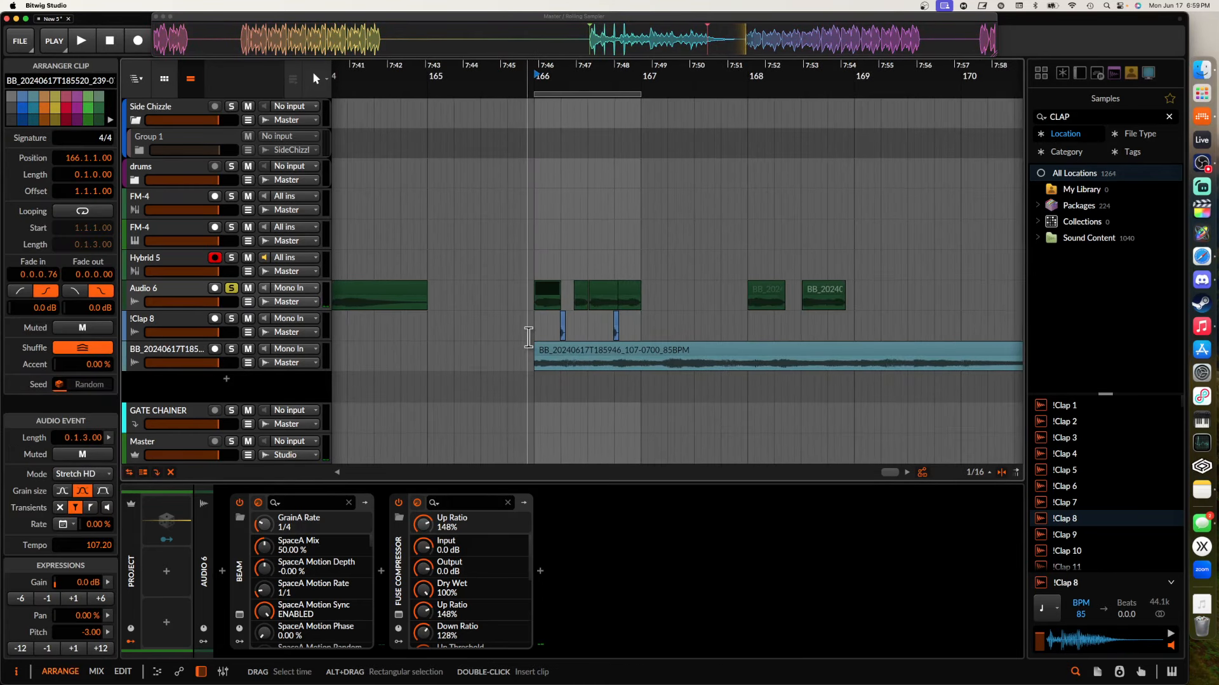
pyautogui.scroll(4, 561, 338)
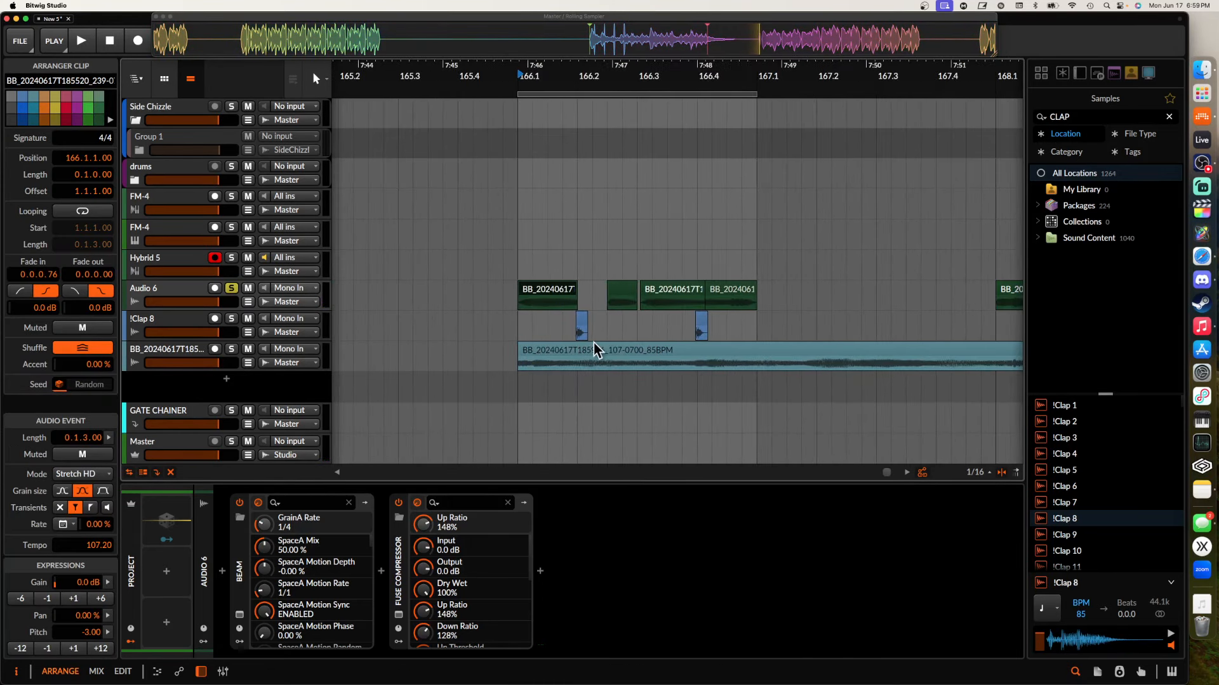
pyautogui.click(231, 349)
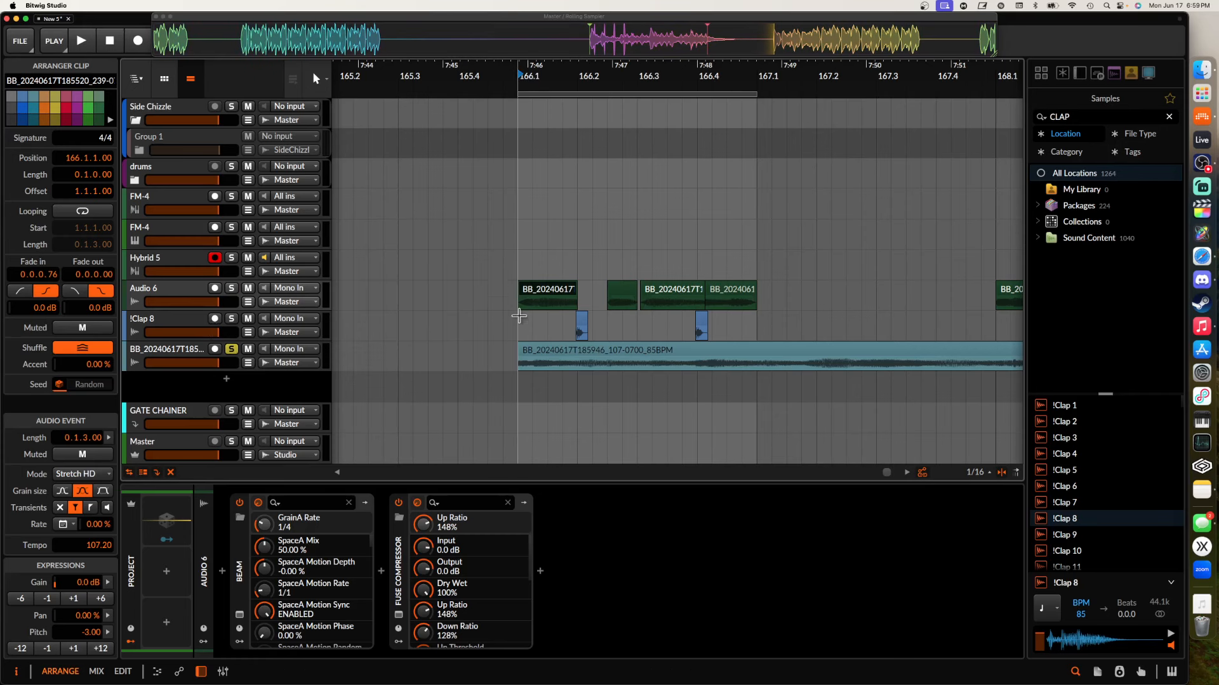
# Split the resampled capture clip on the new track at 167.1
pyautogui.scroll(-2, 641, 360)
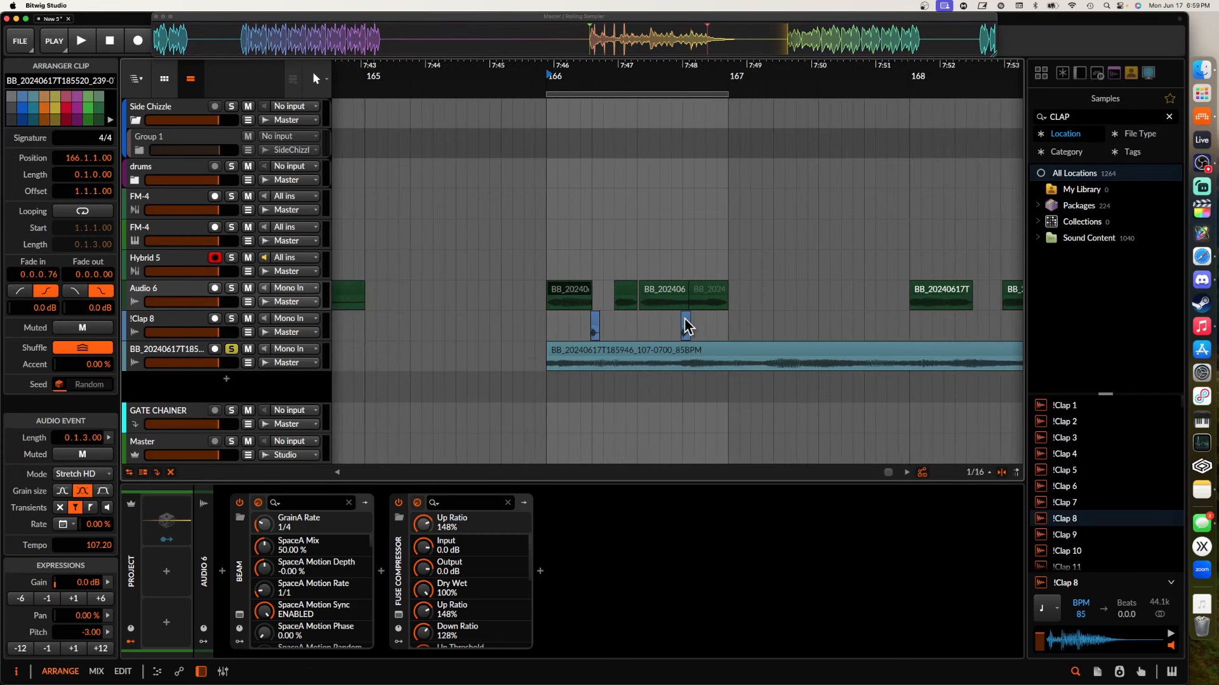
pyautogui.scroll(2, 691, 327)
pyautogui.click(759, 368)
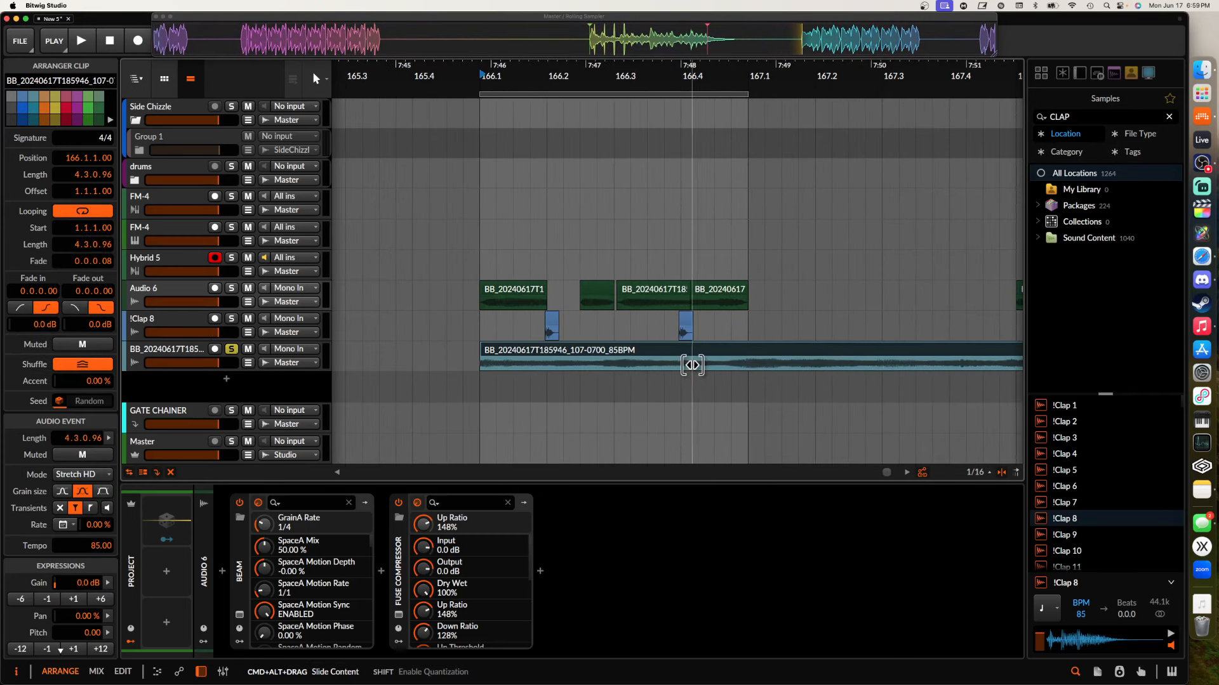
pyautogui.scroll(-2, 688, 365)
pyautogui.click(727, 367)
pyautogui.press('super+e')
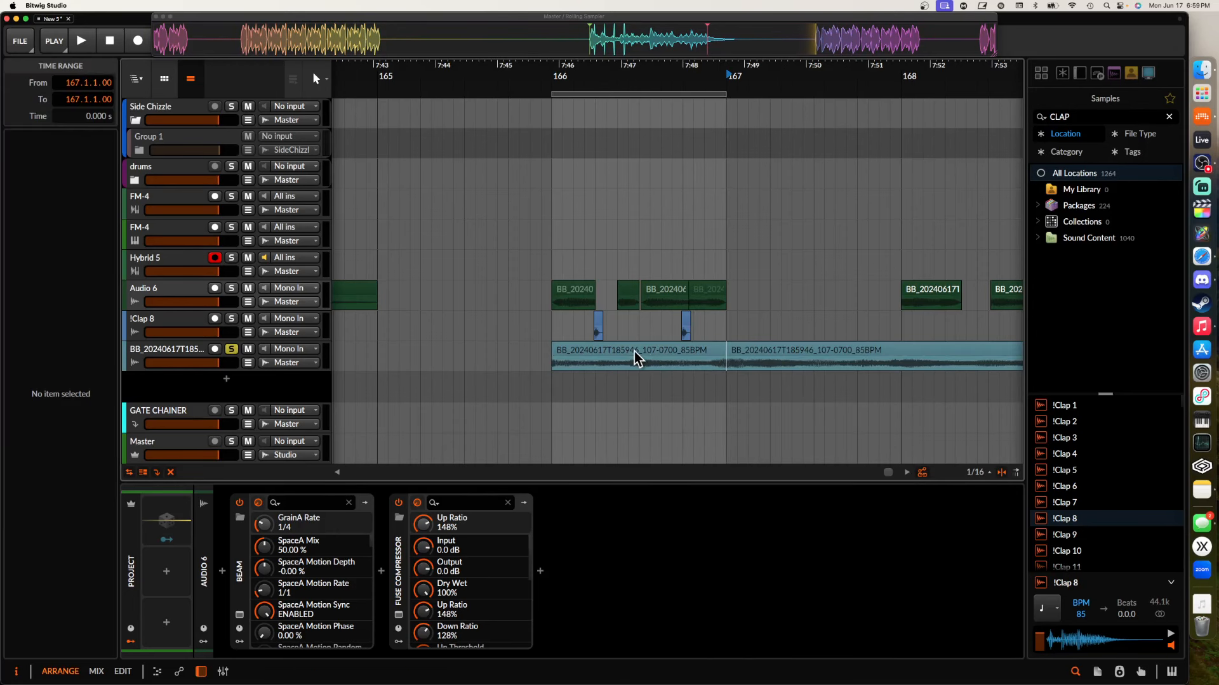
# Play the loop from 166.1 and unsolo the capture track to hear it with the other tracks
pyautogui.click(634, 352)
pyautogui.scroll(2, 634, 352)
pyautogui.press('space')
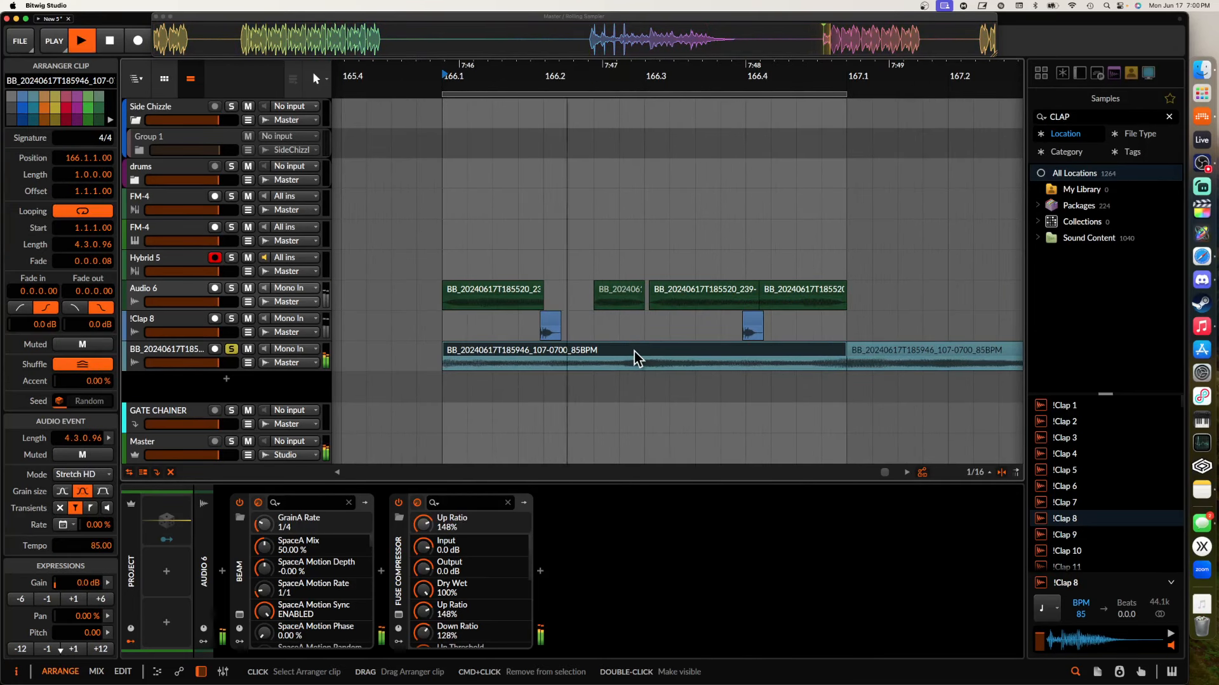
pyautogui.click(232, 350)
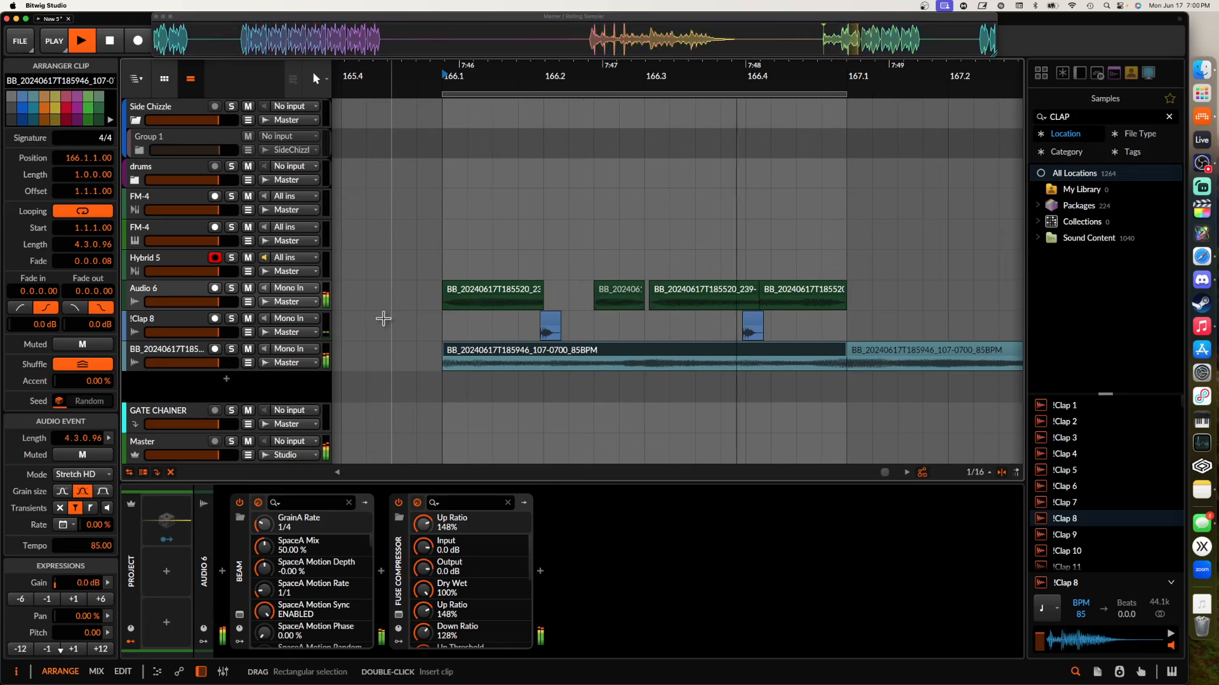
# Split the first capture clip at 166.2.1 and trim the second piece to start at 166.2.3, leaving a gap
pyautogui.click(541, 367)
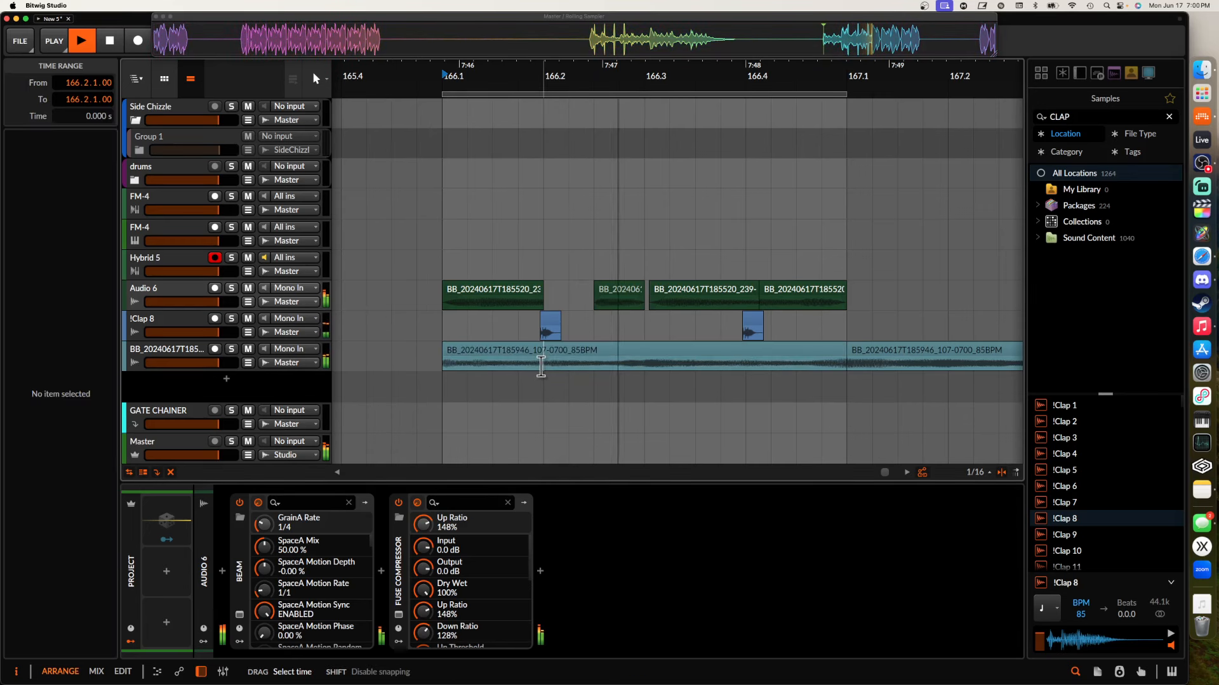
pyautogui.press('super+e')
pyautogui.moveTo(546, 358); pyautogui.dragTo(596, 360)
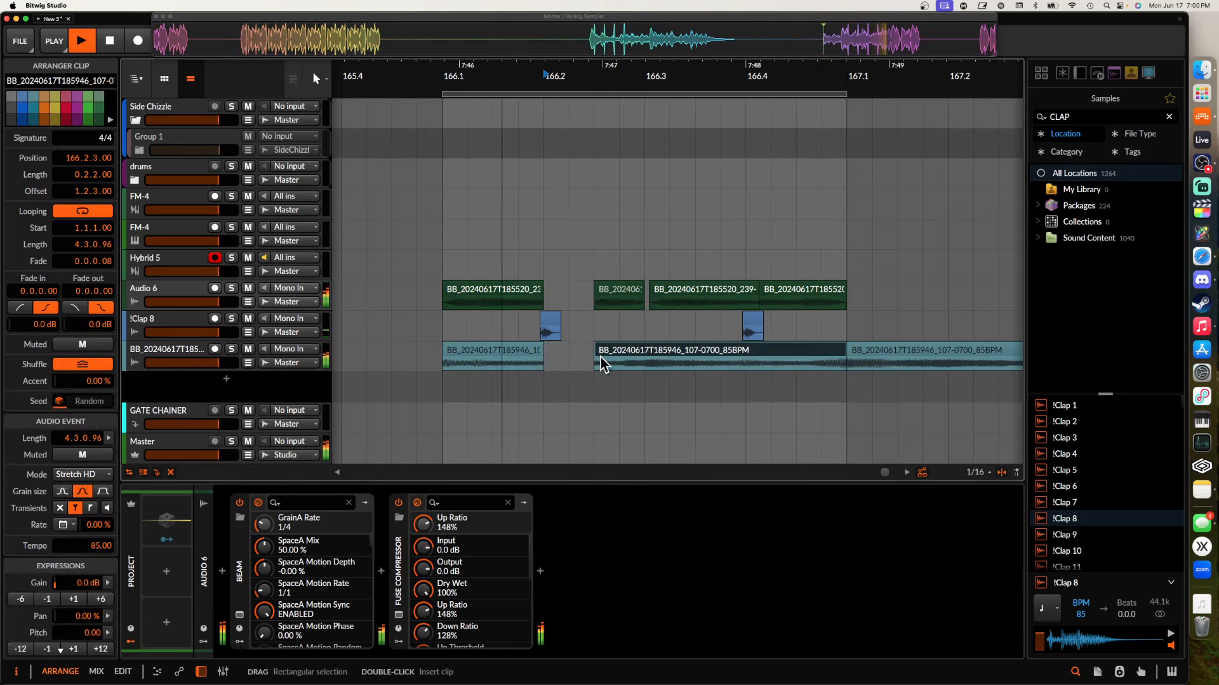
# Bypass BEAM on the Audio 6 track
pyautogui.click(191, 301)
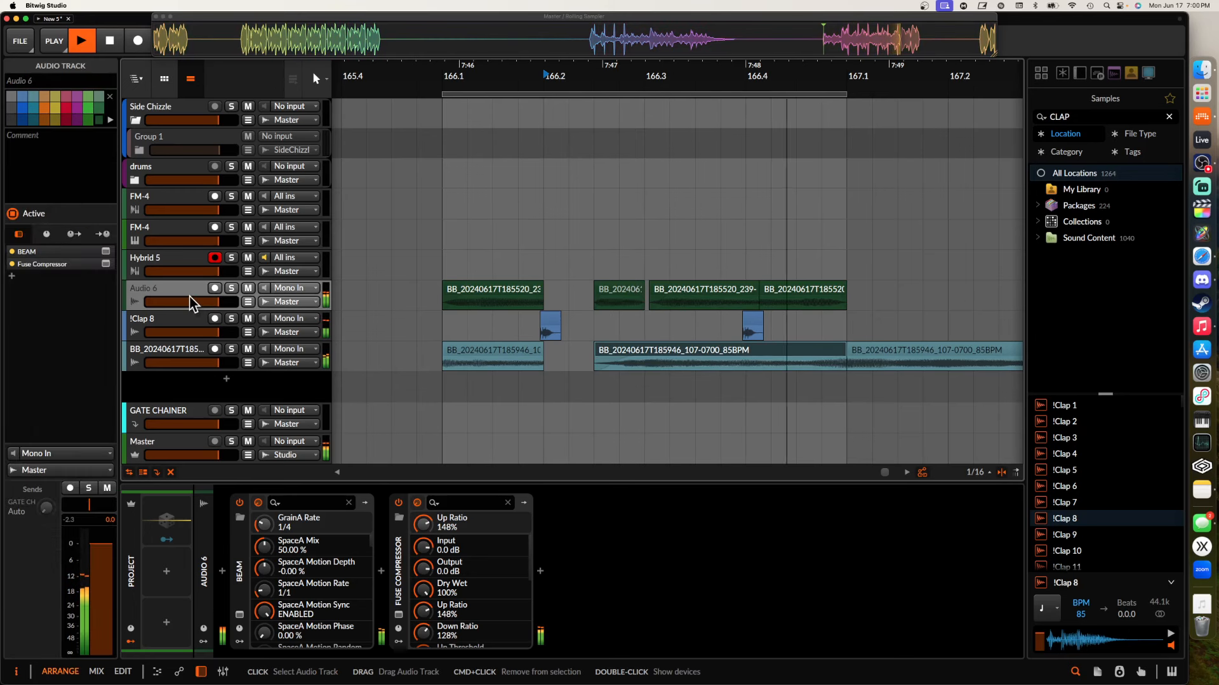
pyautogui.click(240, 503)
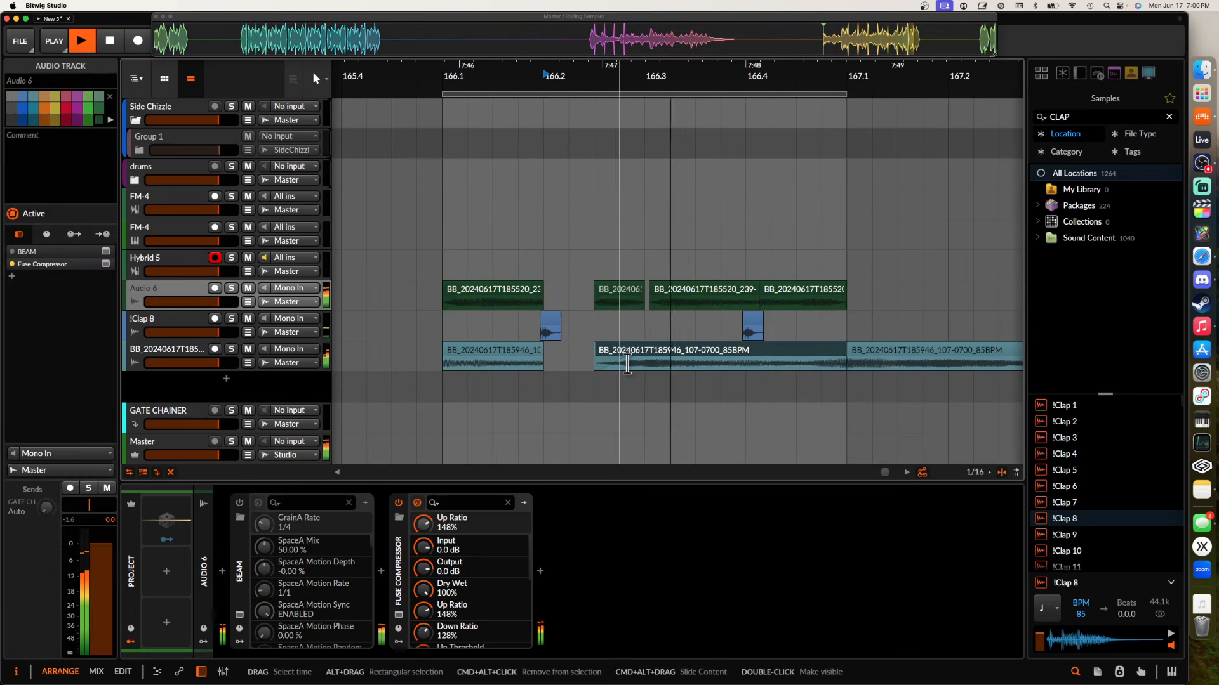
# Delete the capture audio between 166.3.3 and 166.4.1 to make a second gap
pyautogui.scroll(-3, 629, 365)
pyautogui.click(720, 368)
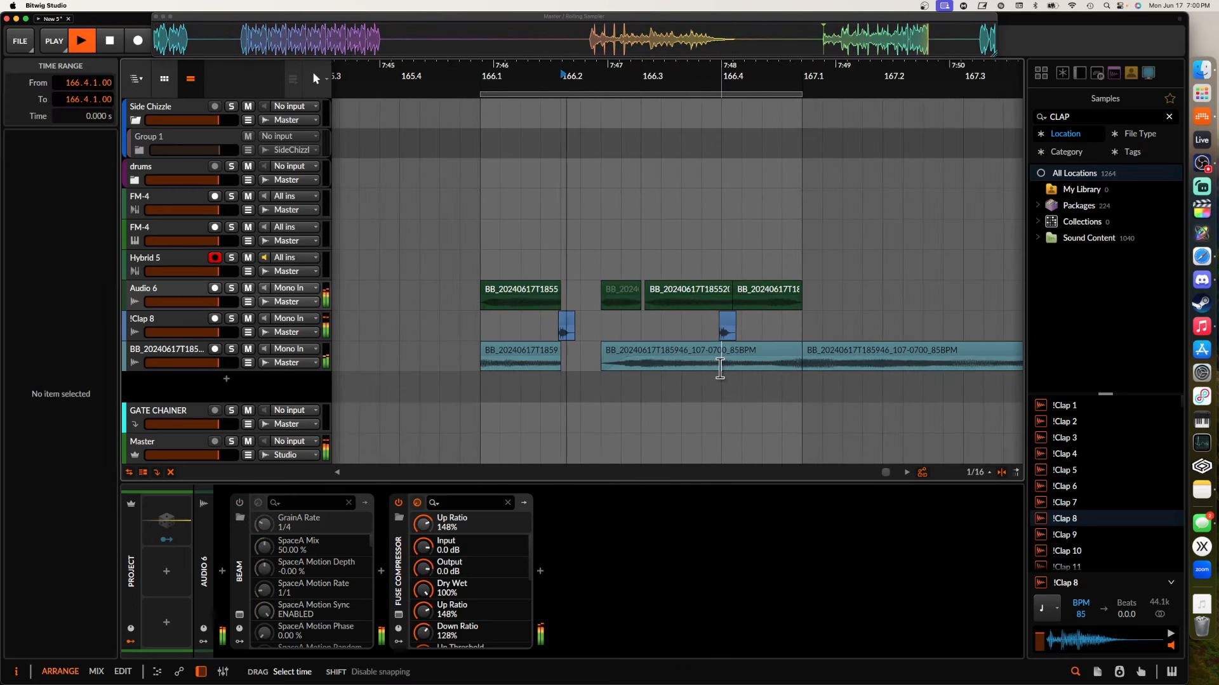
pyautogui.moveTo(720, 368); pyautogui.dragTo(681, 361)
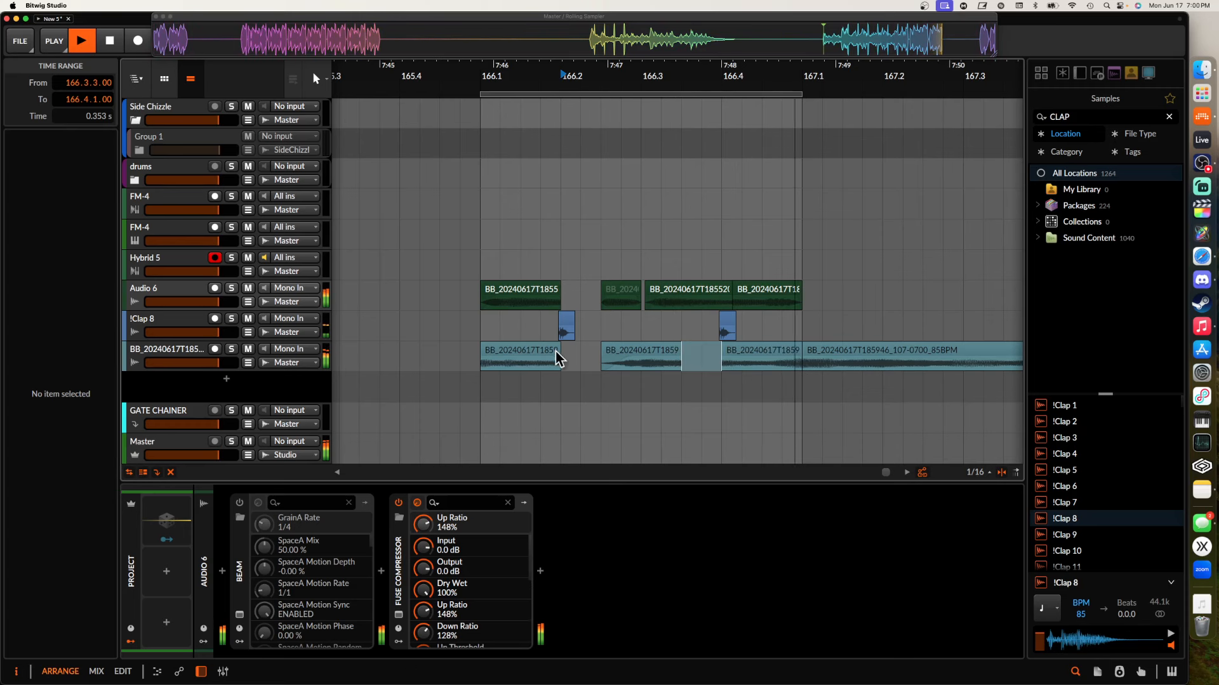
pyautogui.press('Delete')
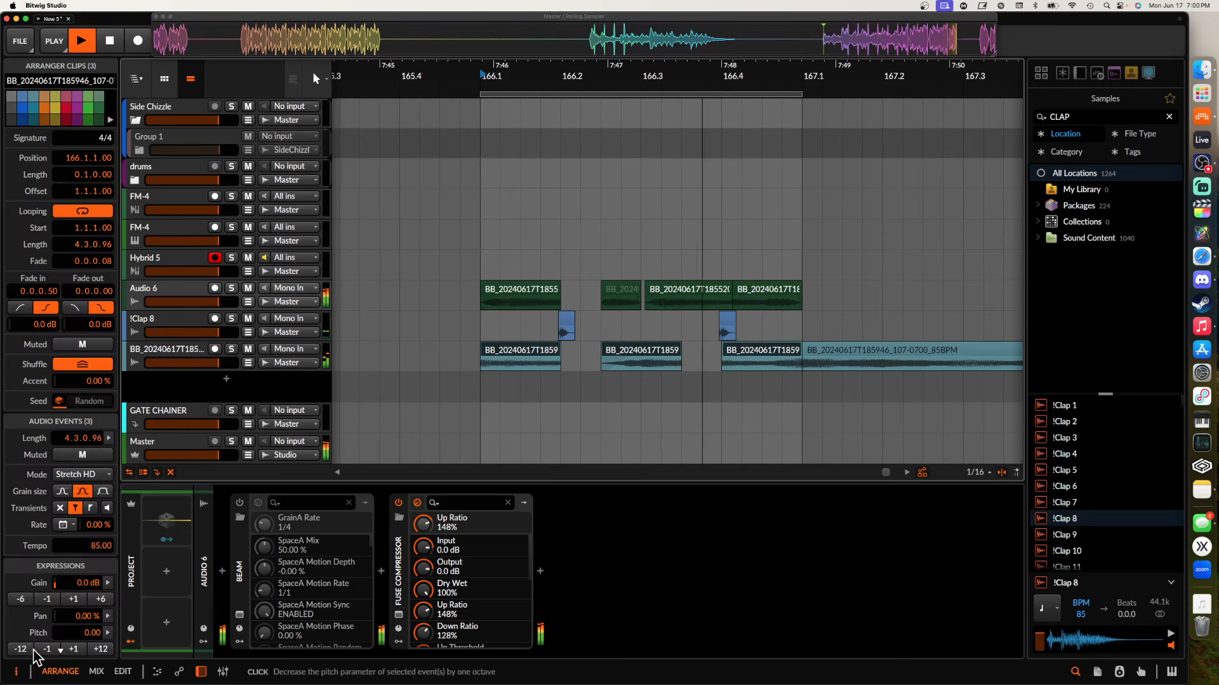
# Transpose the three capture clips in the loop down 12 semitones and set their fade-ins to 0.0.1.07
pyautogui.click(31, 649)
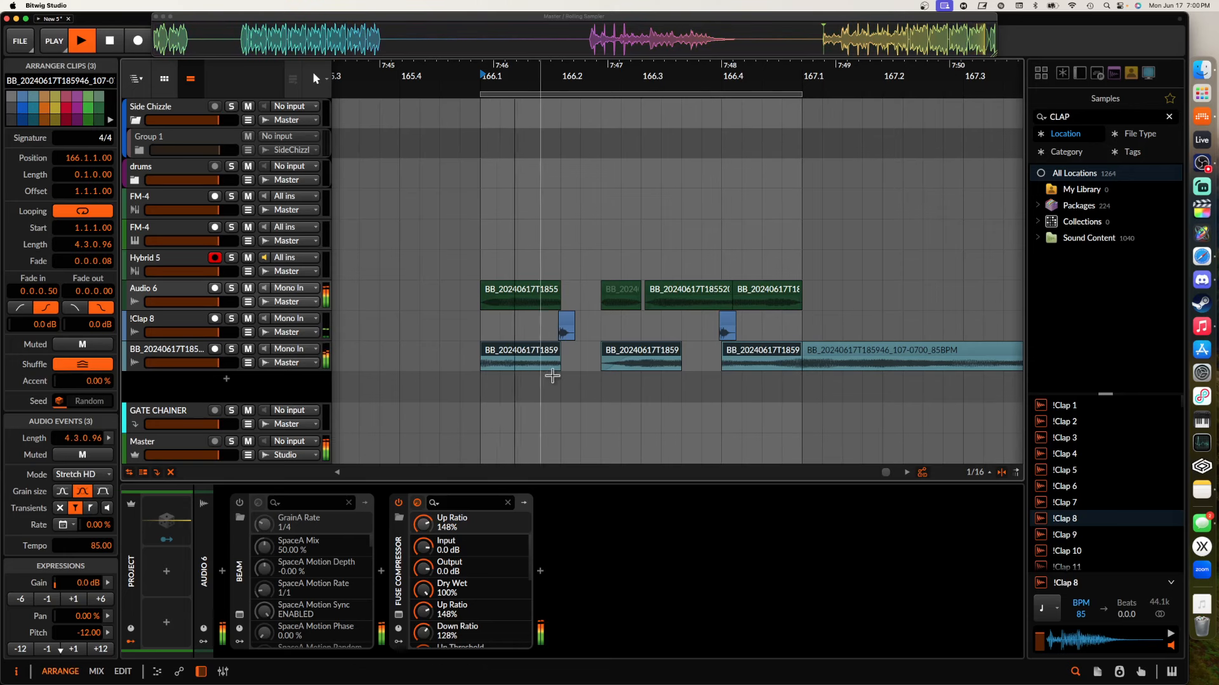
pyautogui.moveTo(723, 365); pyautogui.dragTo(726, 372)
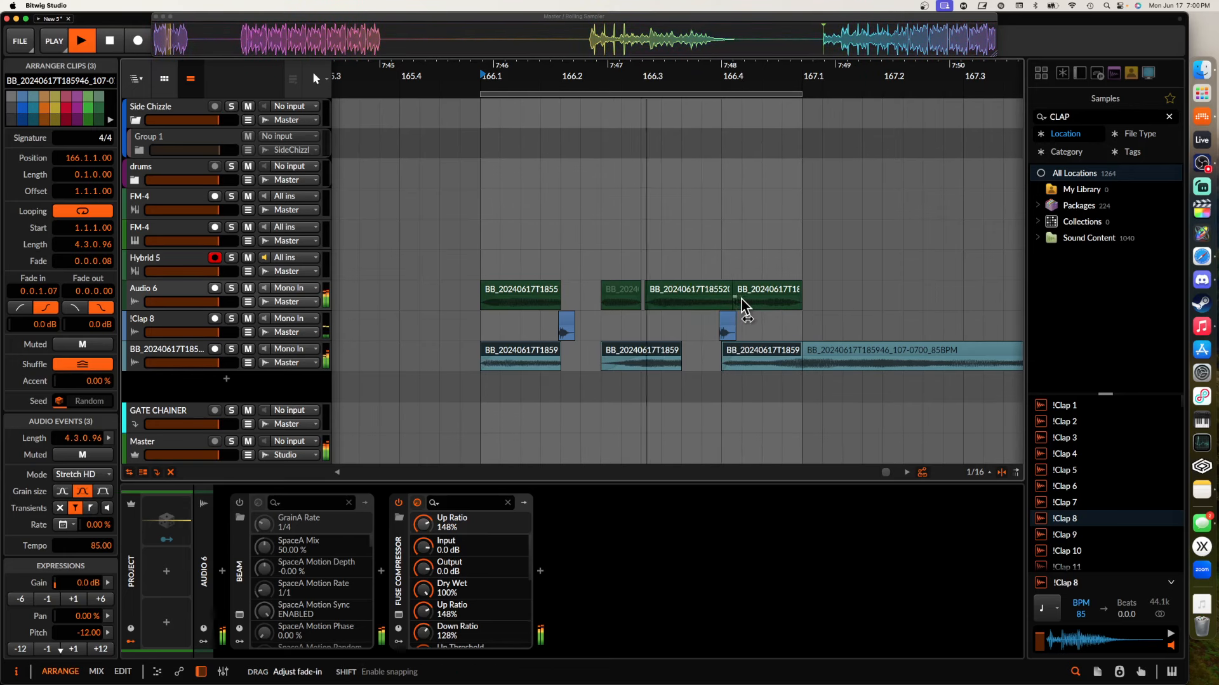
# Stop playback and move the leftover capture clip from after the loop to 169.1
pyautogui.scroll(-3, 742, 301)
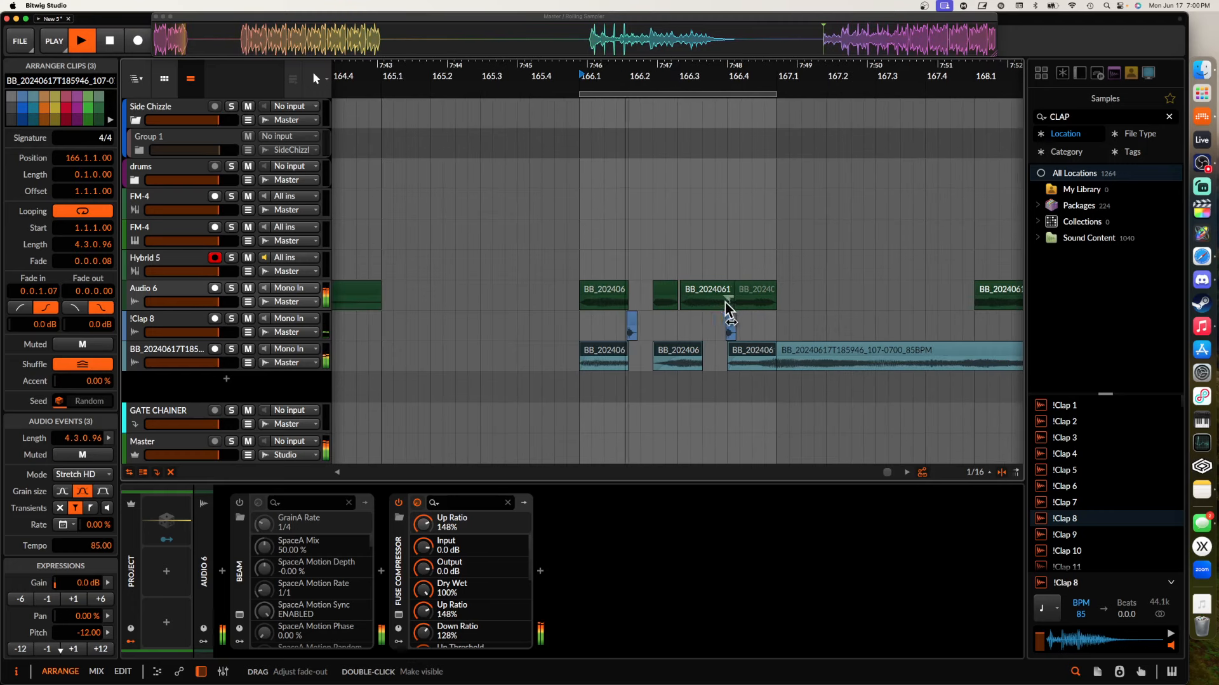
pyautogui.press('space')
pyautogui.click(644, 331)
pyautogui.scroll(-5, 644, 332)
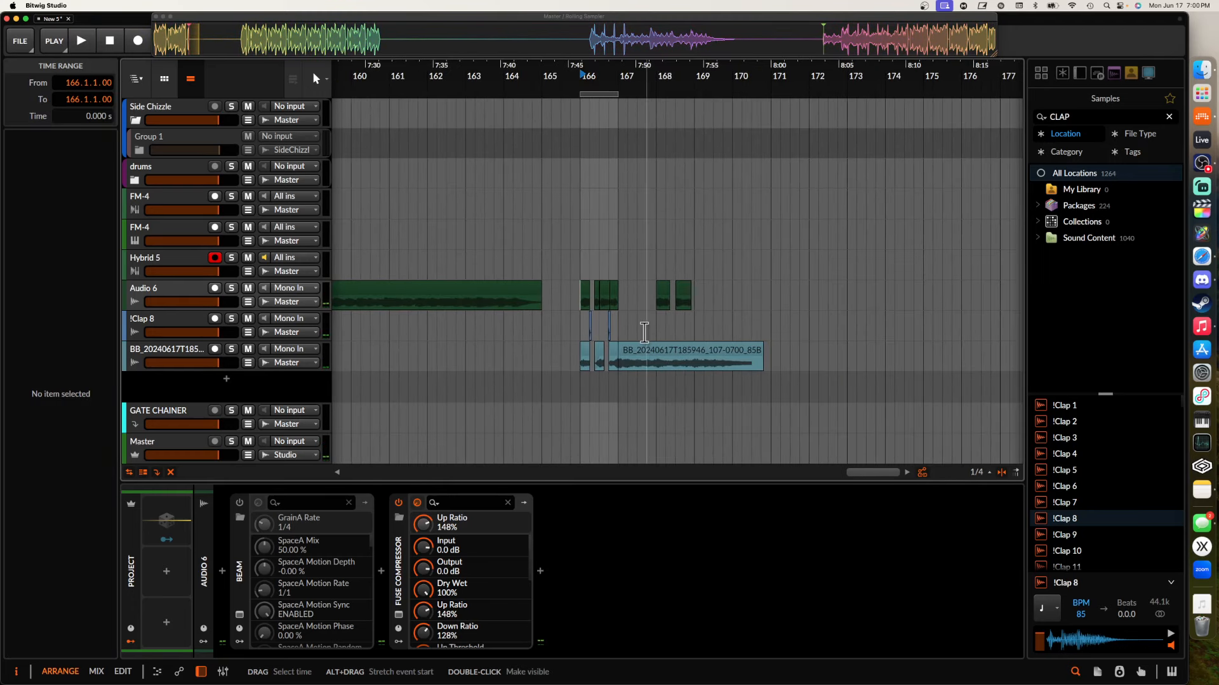
pyautogui.moveTo(654, 351); pyautogui.dragTo(729, 353)
pyautogui.scroll(5, 695, 351)
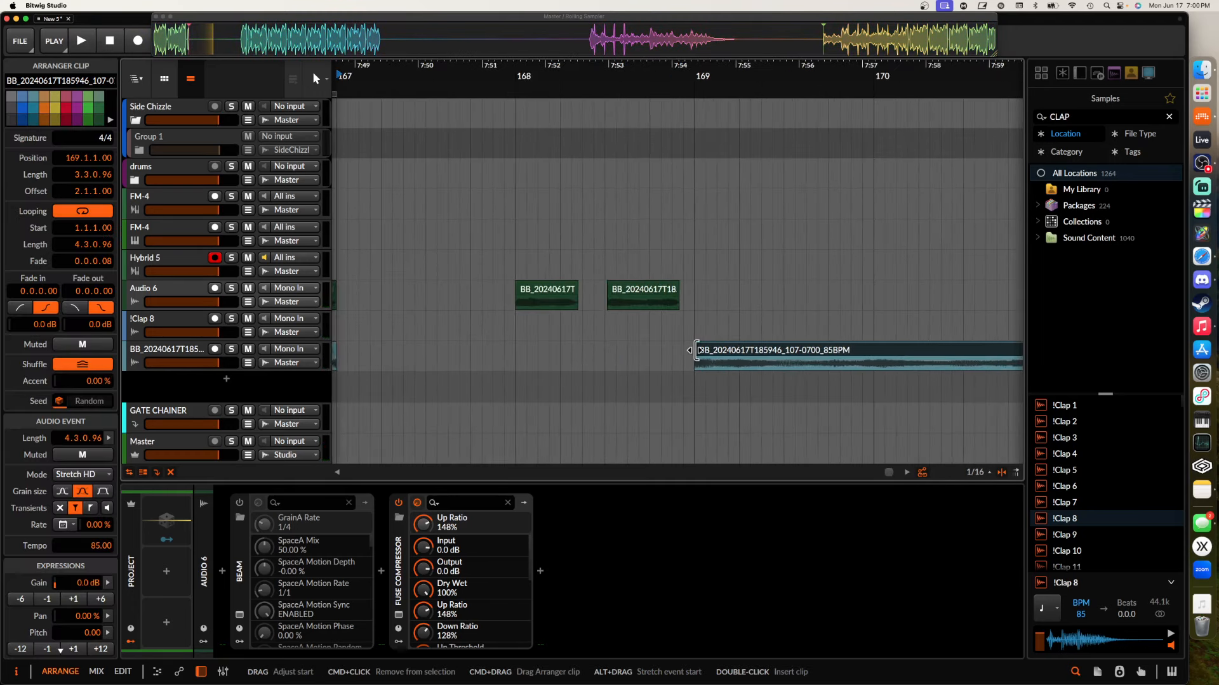
# Split the leftover capture clip at 170.1 and select its first one-bar piece
pyautogui.scroll(-4, 695, 350)
pyautogui.scroll(2, 746, 367)
pyautogui.click(746, 367)
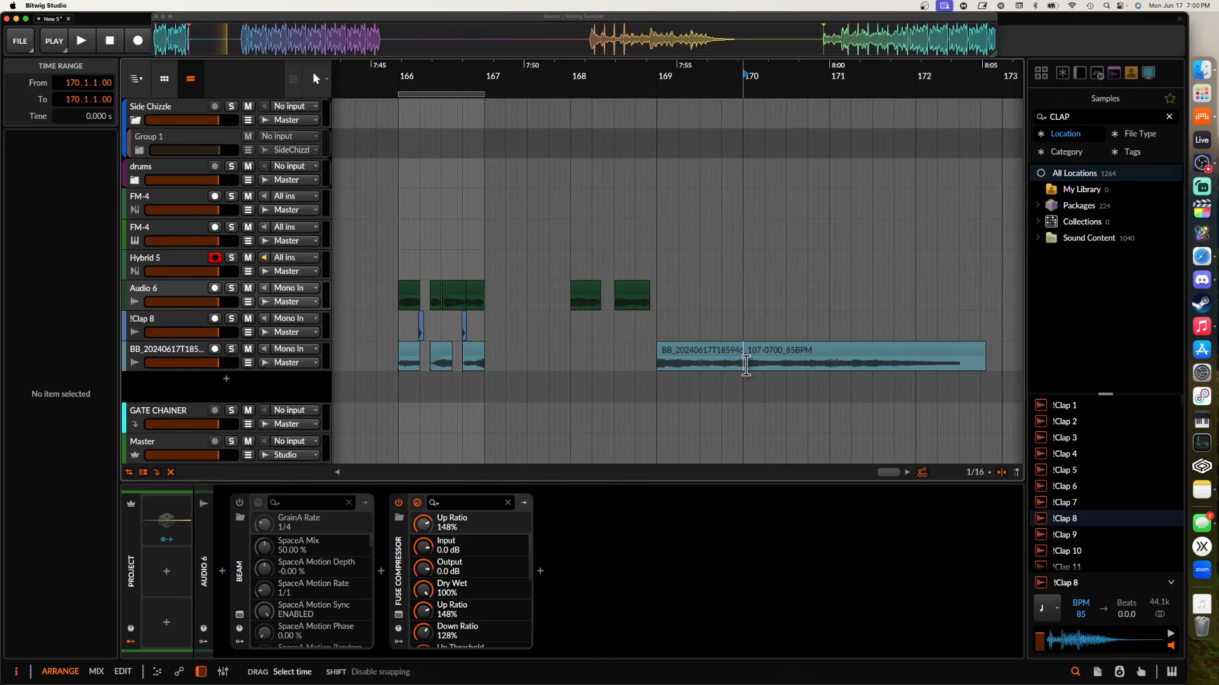
pyautogui.scroll(-1, 746, 366)
pyautogui.click(710, 353)
pyautogui.scroll(-2, 710, 353)
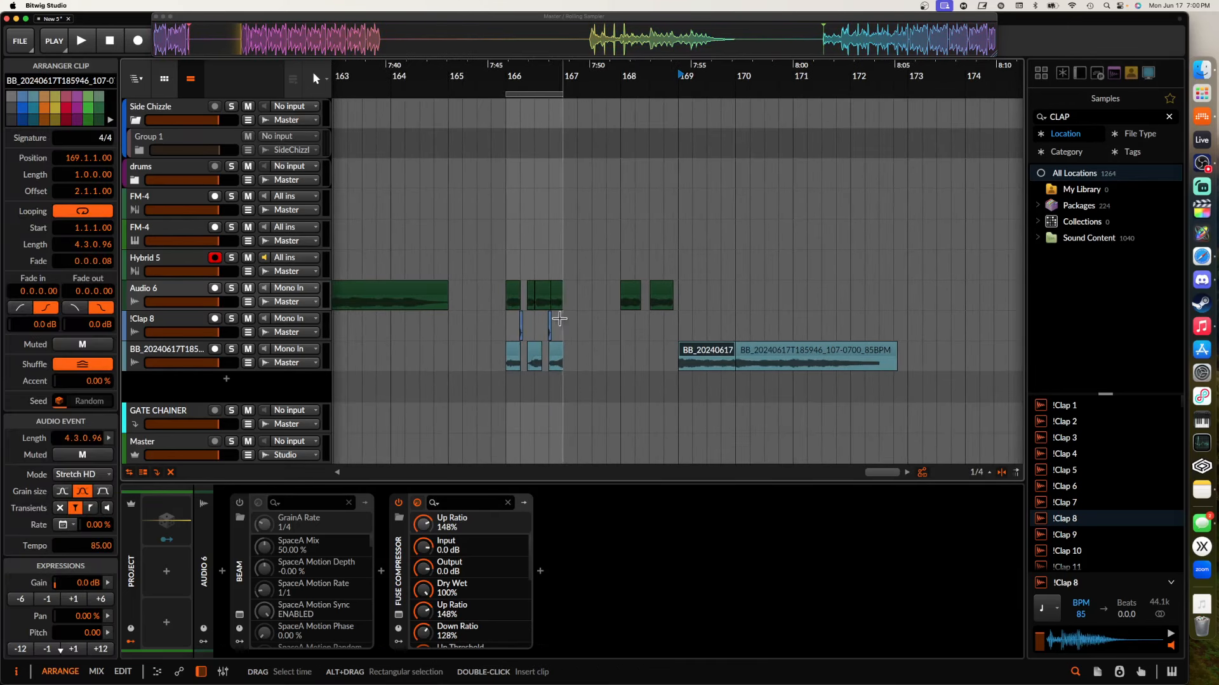
# Review the clips on Audio 6 and locate the earlier capture at bar 139 on the Hybrid 5 track
pyautogui.click(507, 304)
pyautogui.scroll(-4, 506, 304)
pyautogui.click(175, 288)
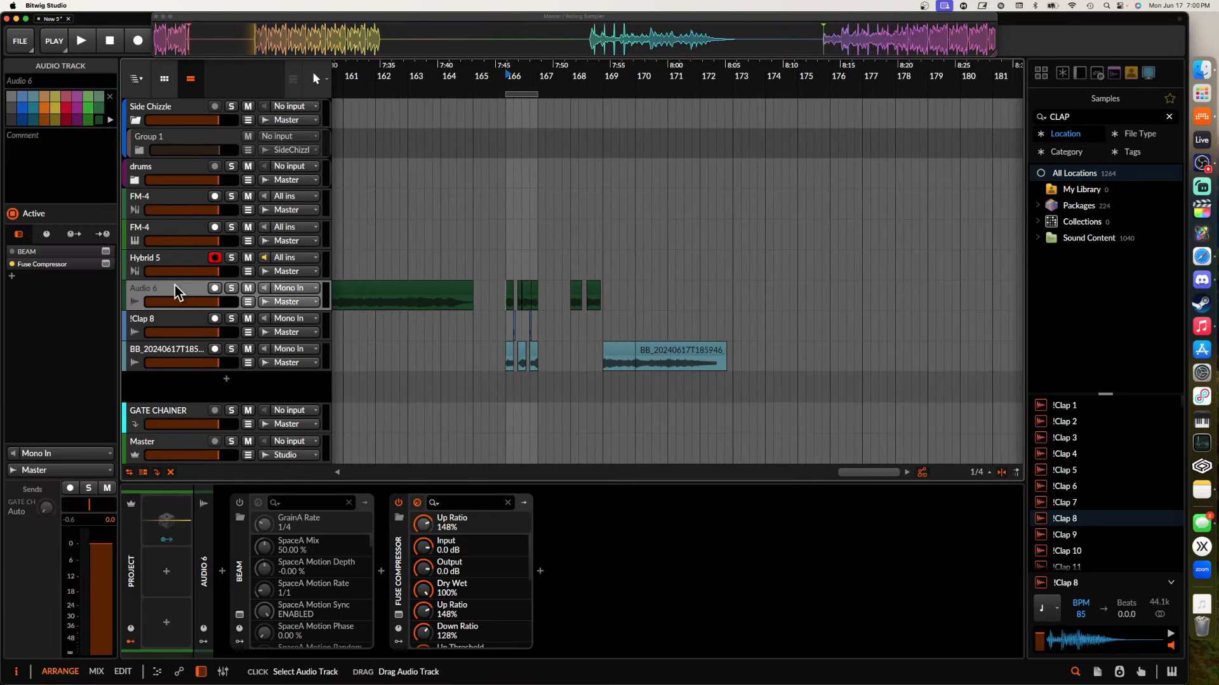
pyautogui.scroll(5, 489, 301)
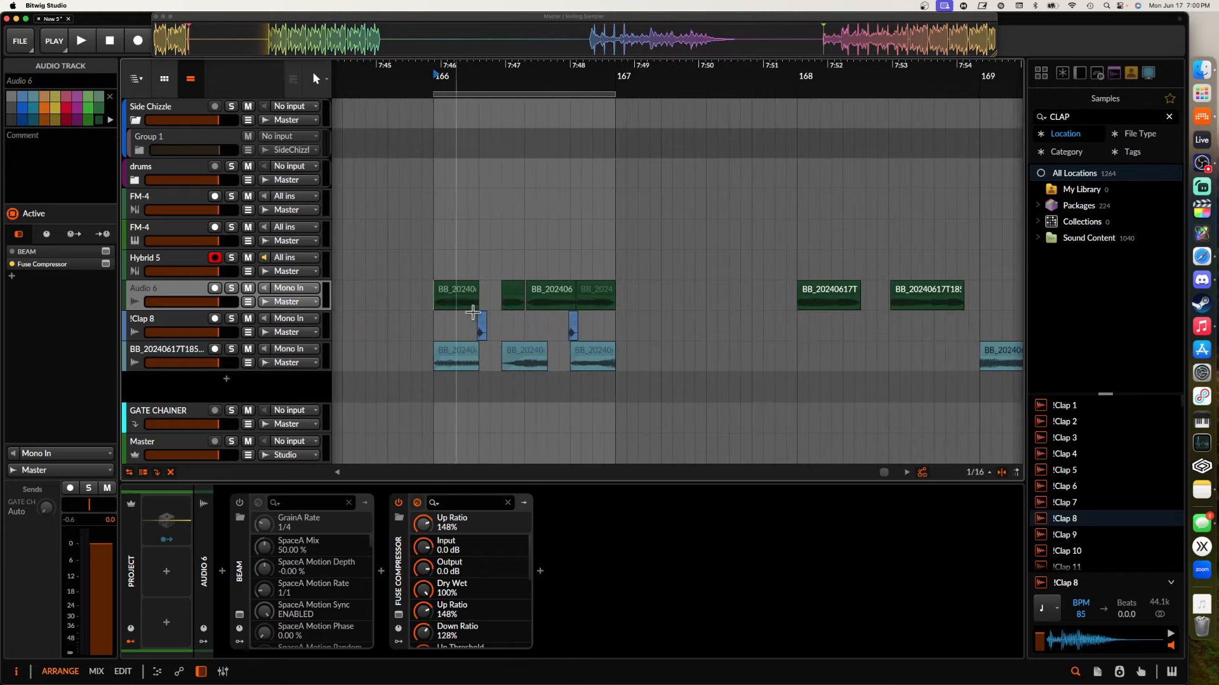
pyautogui.scroll(-1, 467, 381)
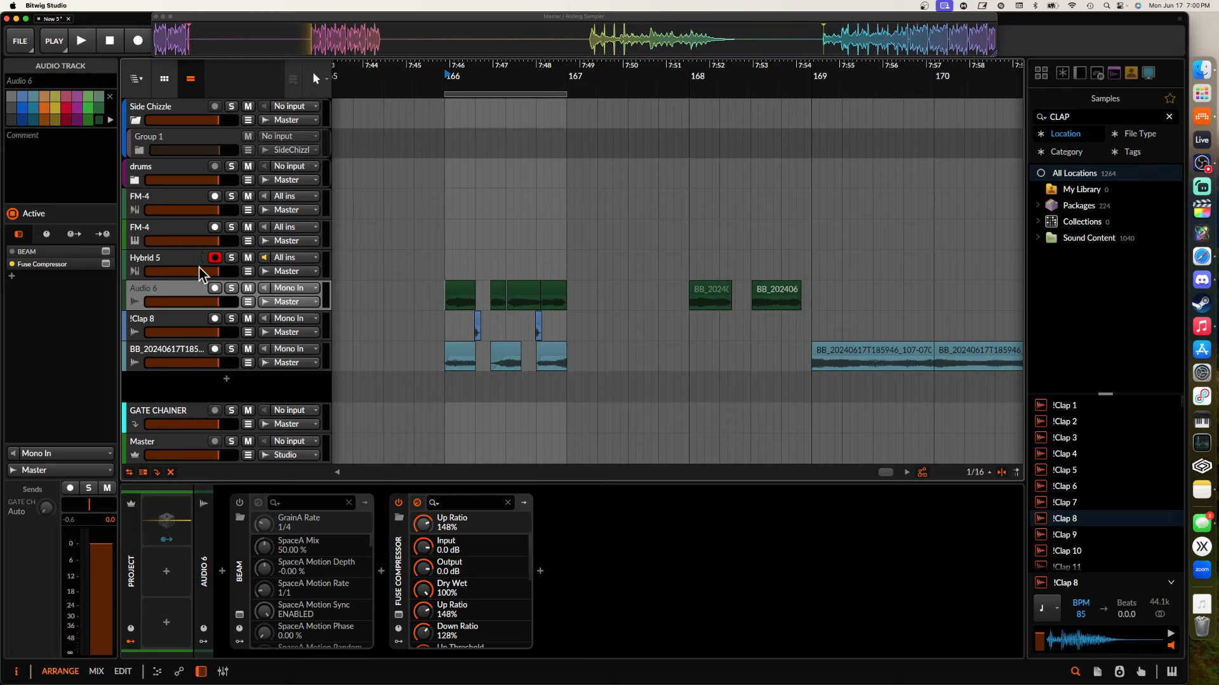
pyautogui.click(163, 260)
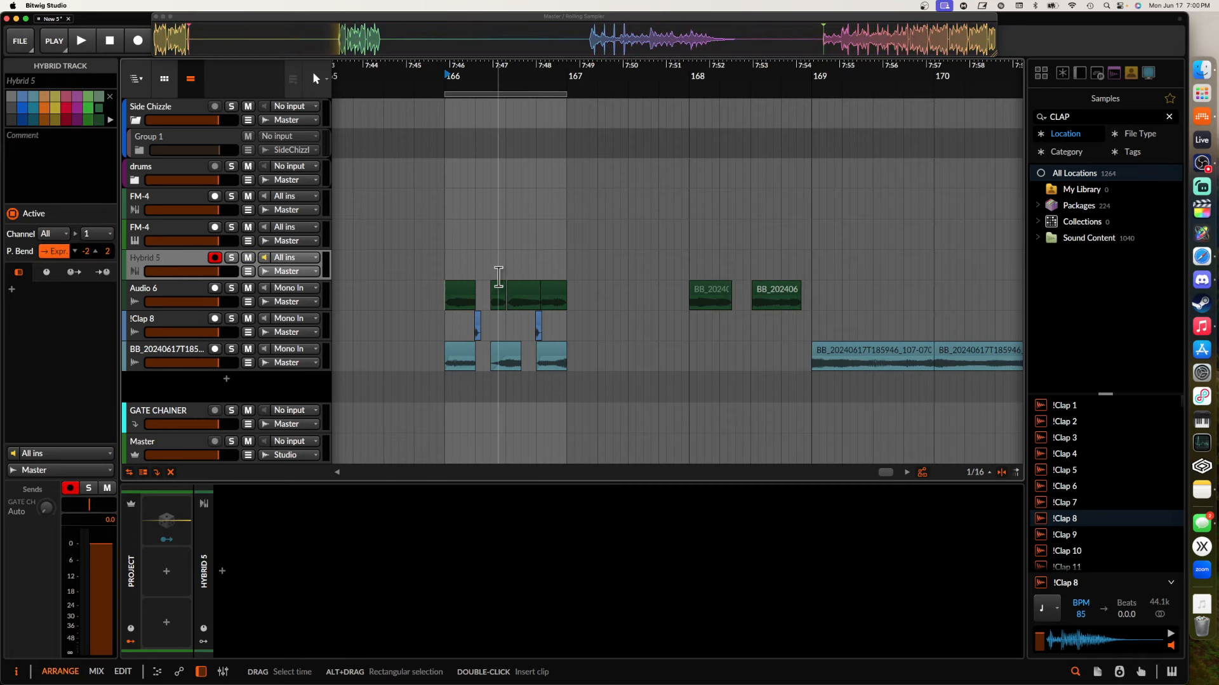
pyautogui.scroll(-5, 498, 274)
pyautogui.scroll(-5, 499, 278)
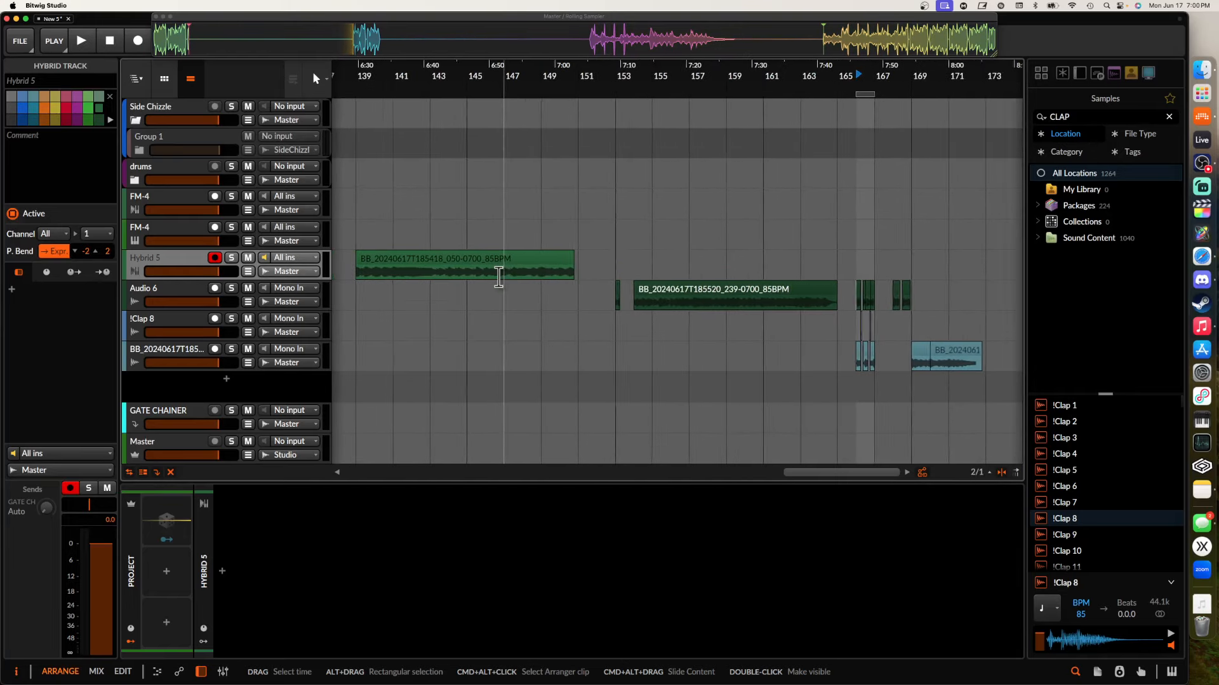
pyautogui.click(545, 270)
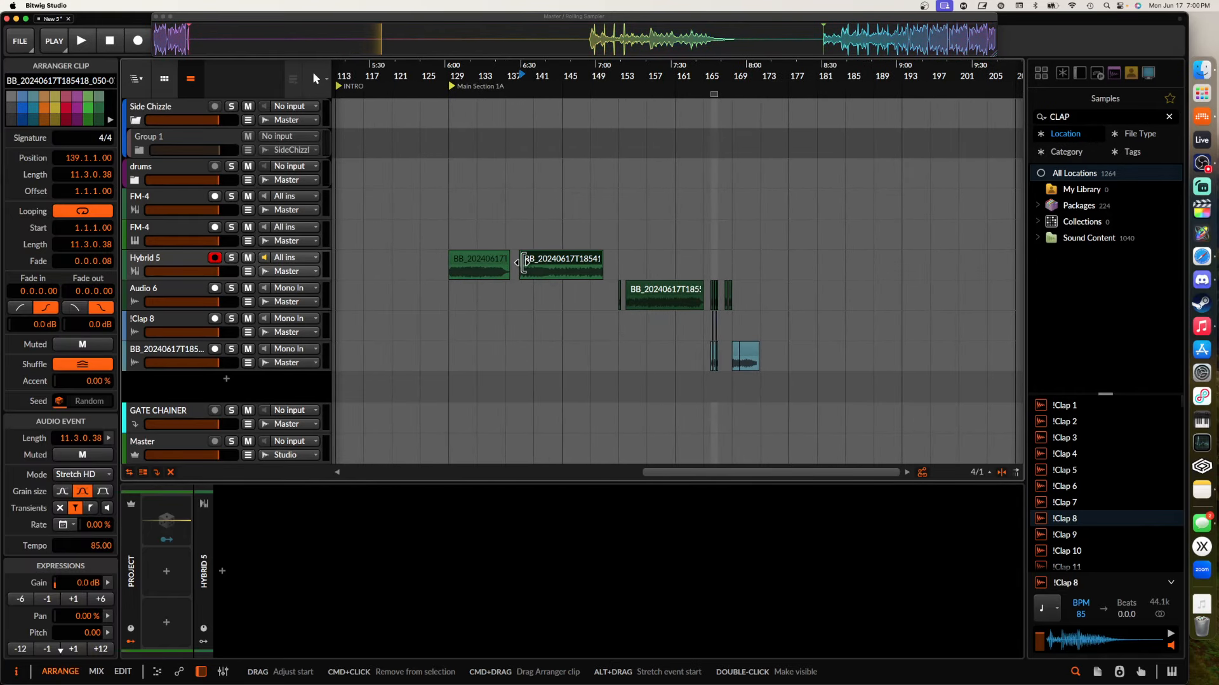
pyautogui.moveTo(523, 262)
pyautogui.mouseDown()
pyautogui.moveTo(463, 262)
pyautogui.moveTo(523, 262)
pyautogui.mouseUp()
pyautogui.scroll(5, 523, 262)
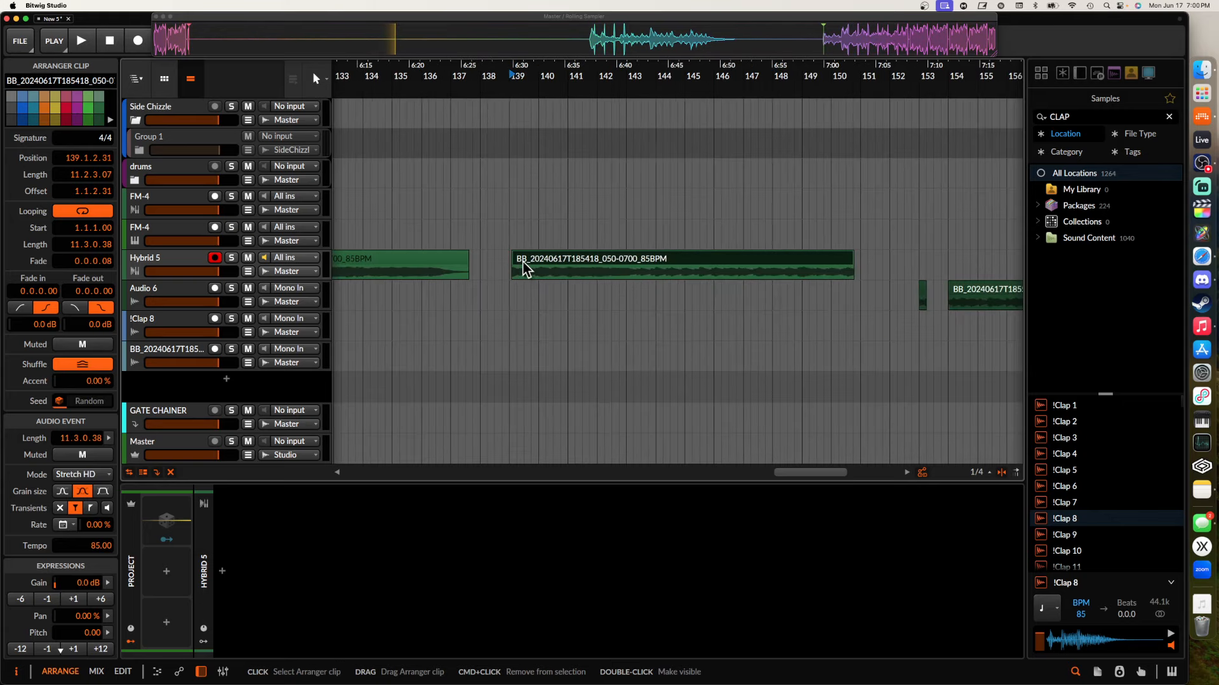
pyautogui.scroll(-2, 542, 263)
pyautogui.scroll(3, 531, 264)
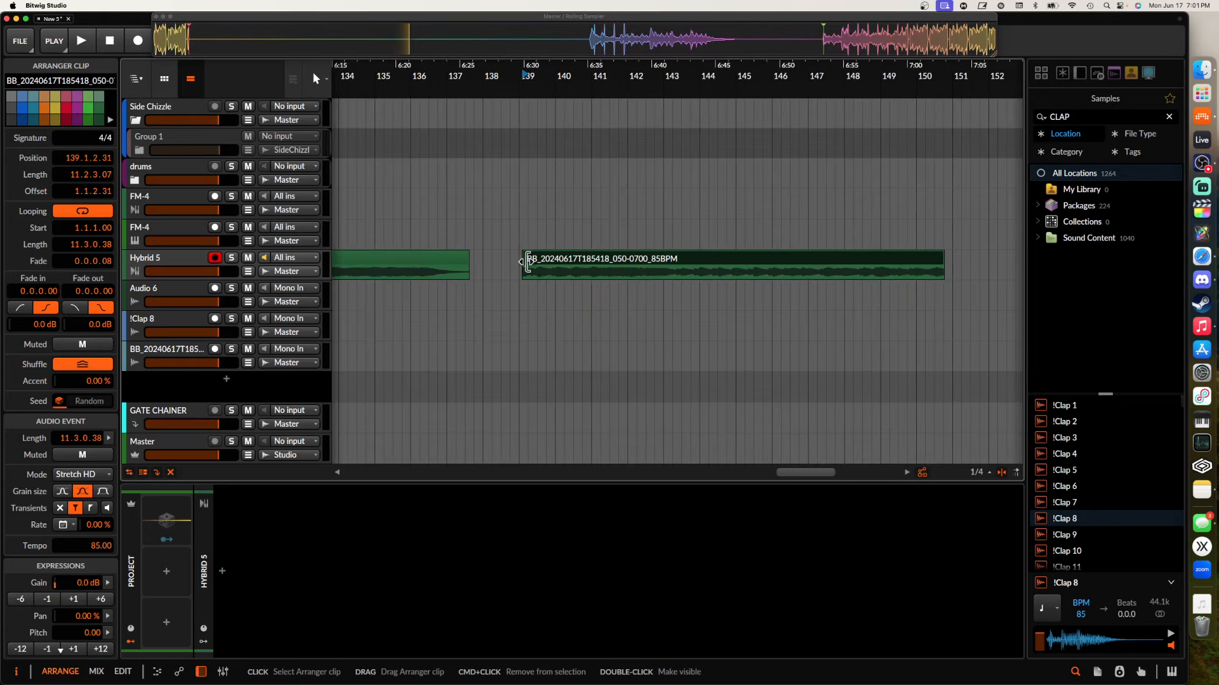
pyautogui.scroll(-3, 523, 261)
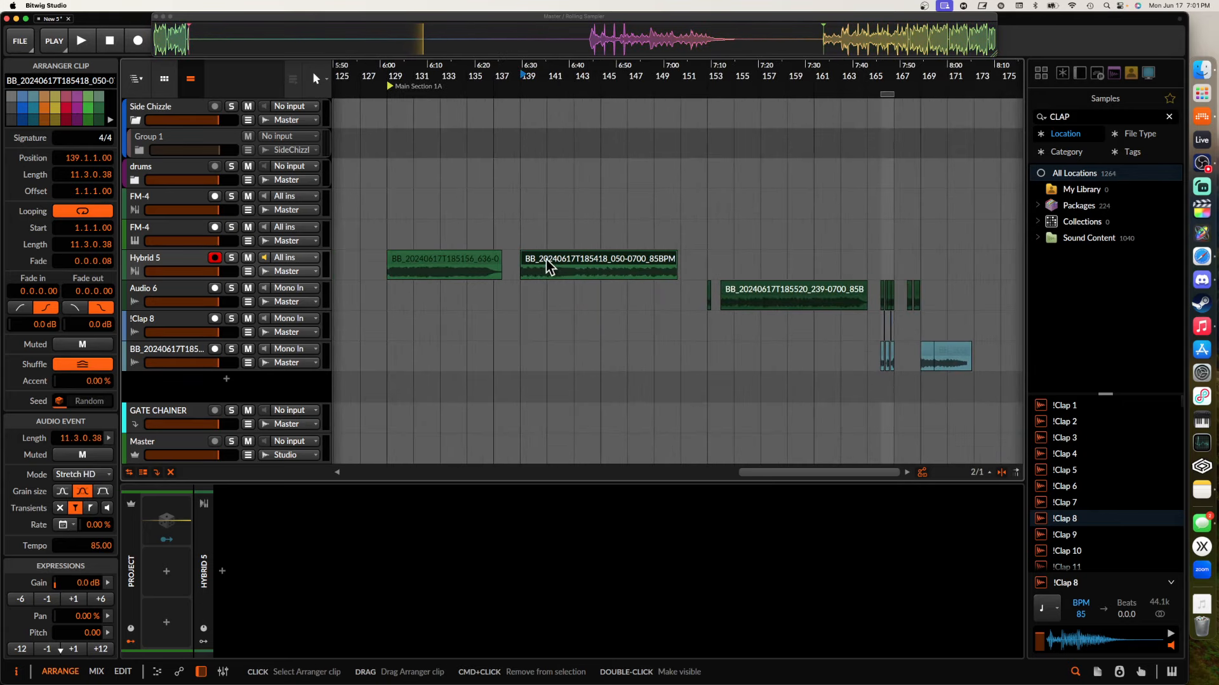
# On a new instrument track below Hybrid 5, load the bar 139 capture into a Sampler with its root set to D#3
pyautogui.click(169, 257)
pyautogui.press('super+t')
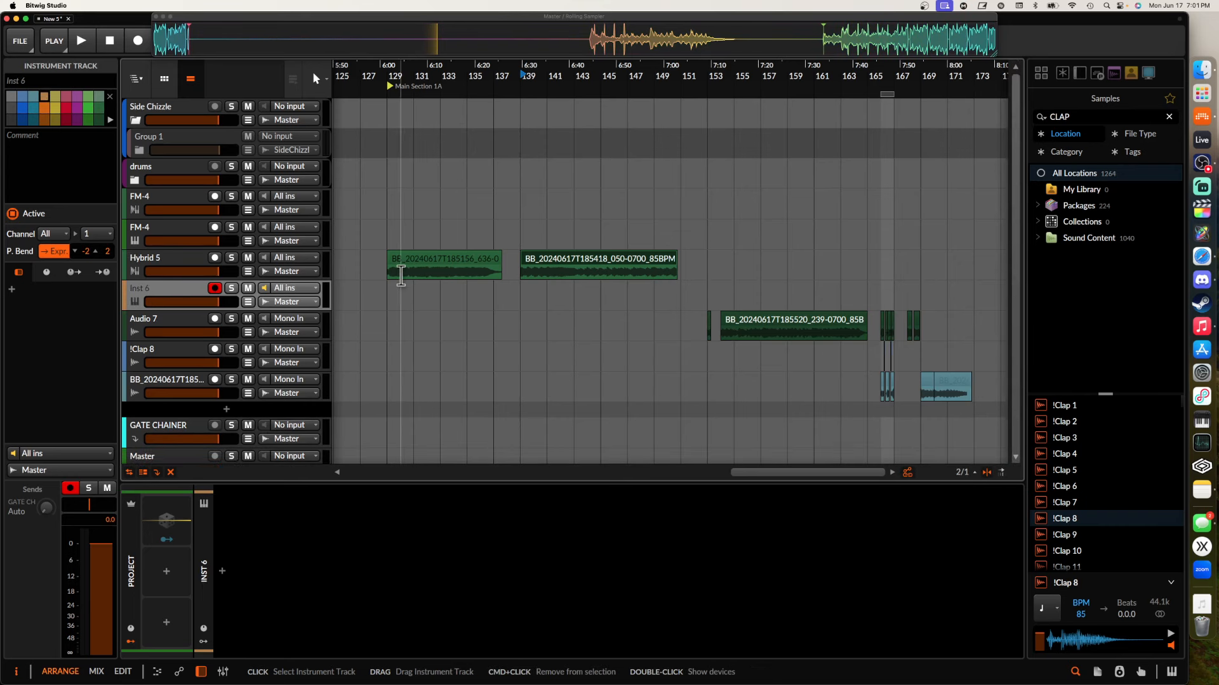
pyautogui.moveTo(544, 264); pyautogui.dragTo(356, 544)
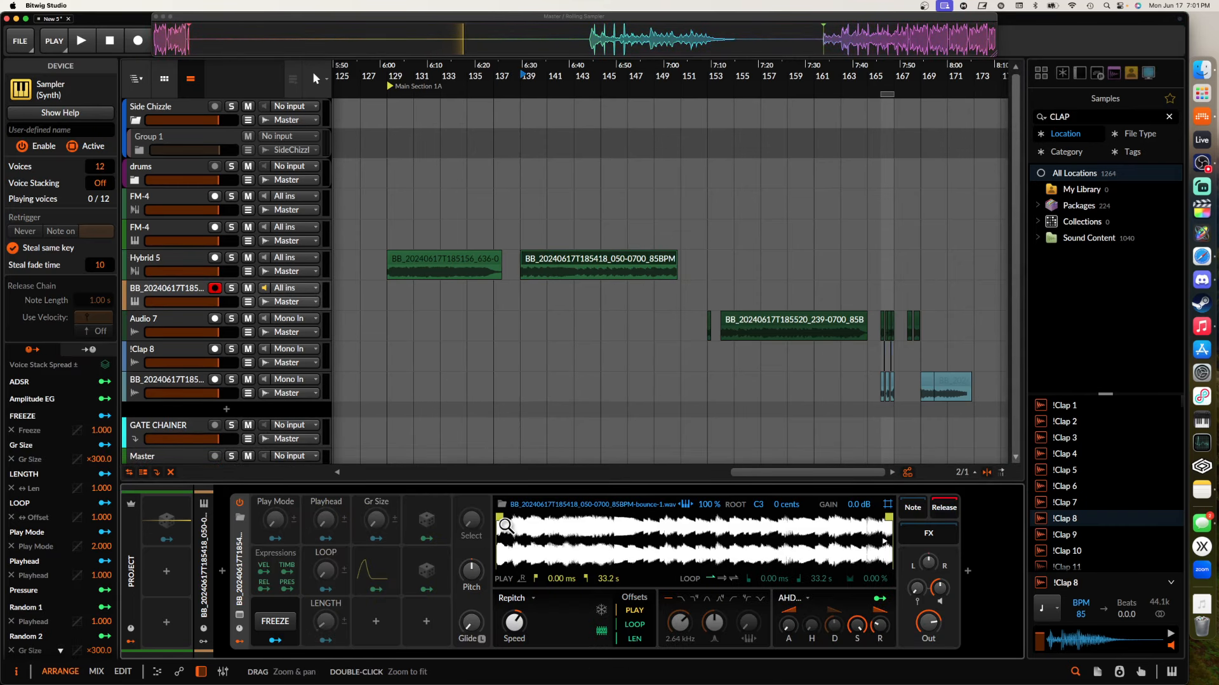
pyautogui.moveTo(501, 518)
pyautogui.mouseDown()
pyautogui.moveTo(588, 518)
pyautogui.moveTo(494, 515)
pyautogui.mouseUp()
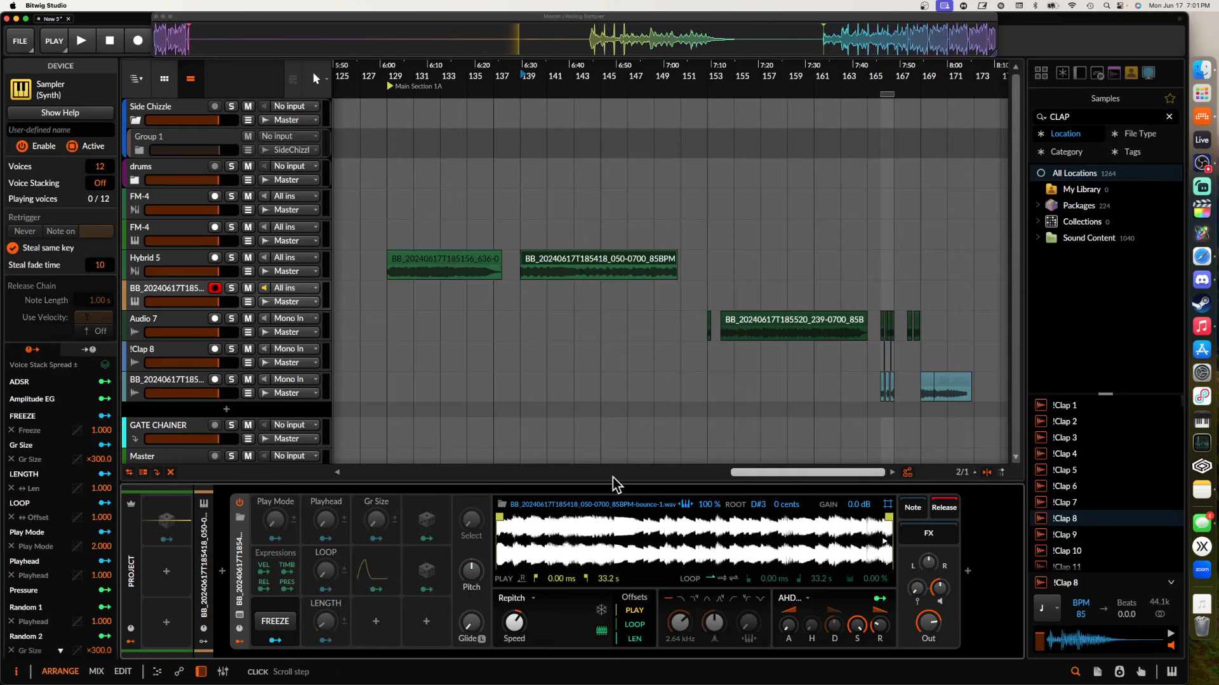
# Open the Harmony Bloom window on the first FM-4 track to check its root and scale
pyautogui.scroll(5, 810, 421)
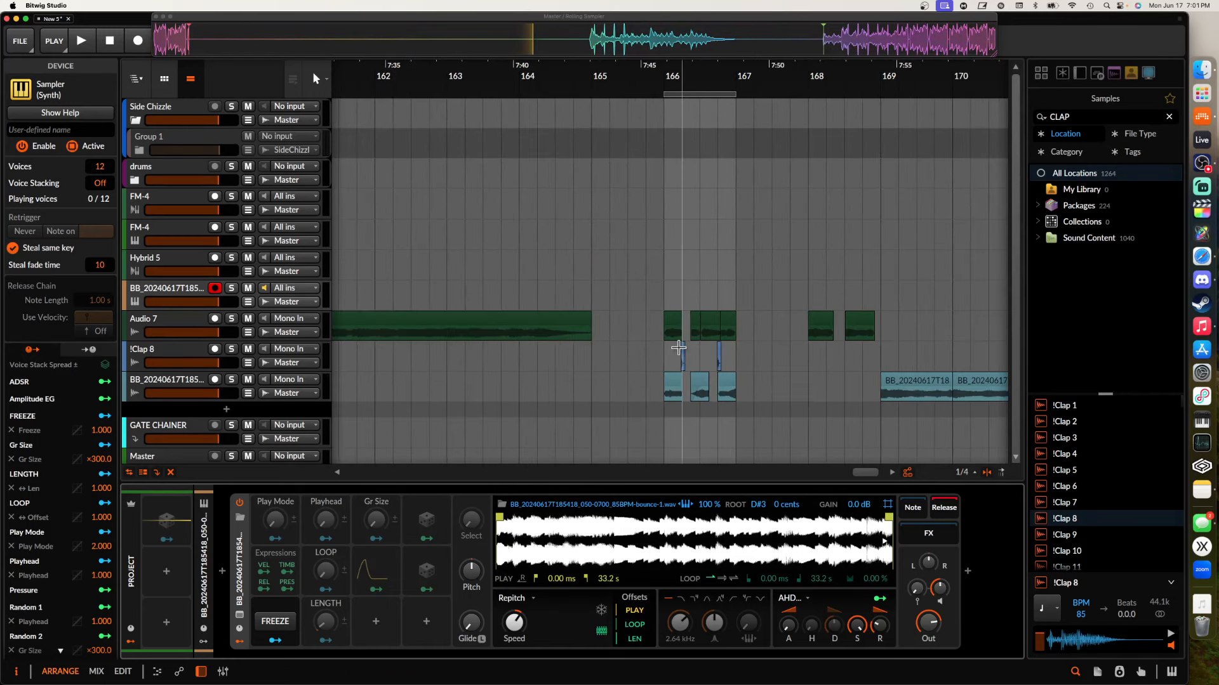
pyautogui.hscroll(-10, 644, 351)
pyautogui.scroll(-2, 641, 351)
pyautogui.hscroll(-5, 642, 351)
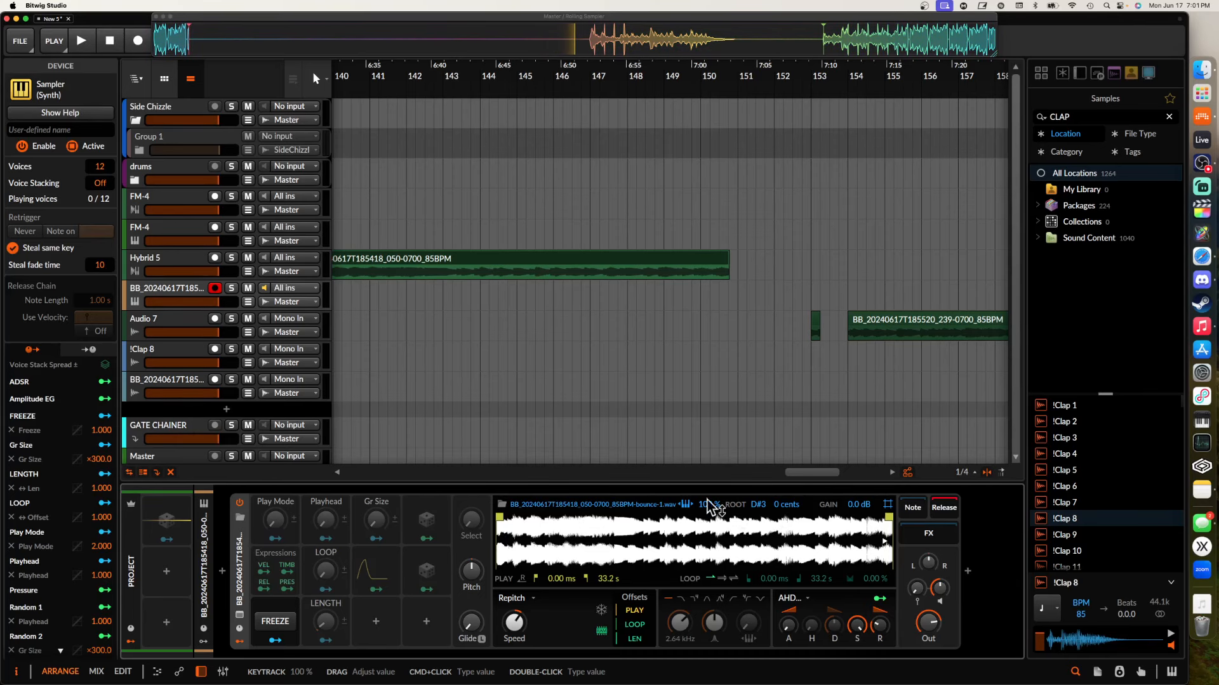
pyautogui.click(164, 203)
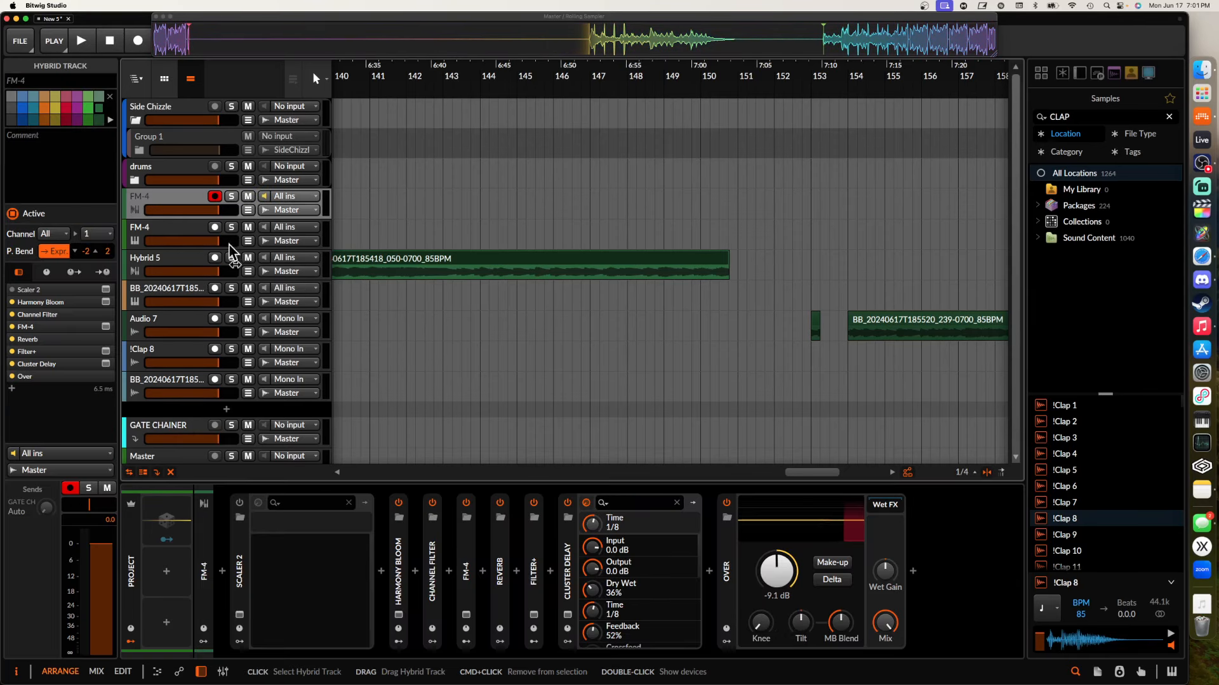
pyautogui.click(399, 615)
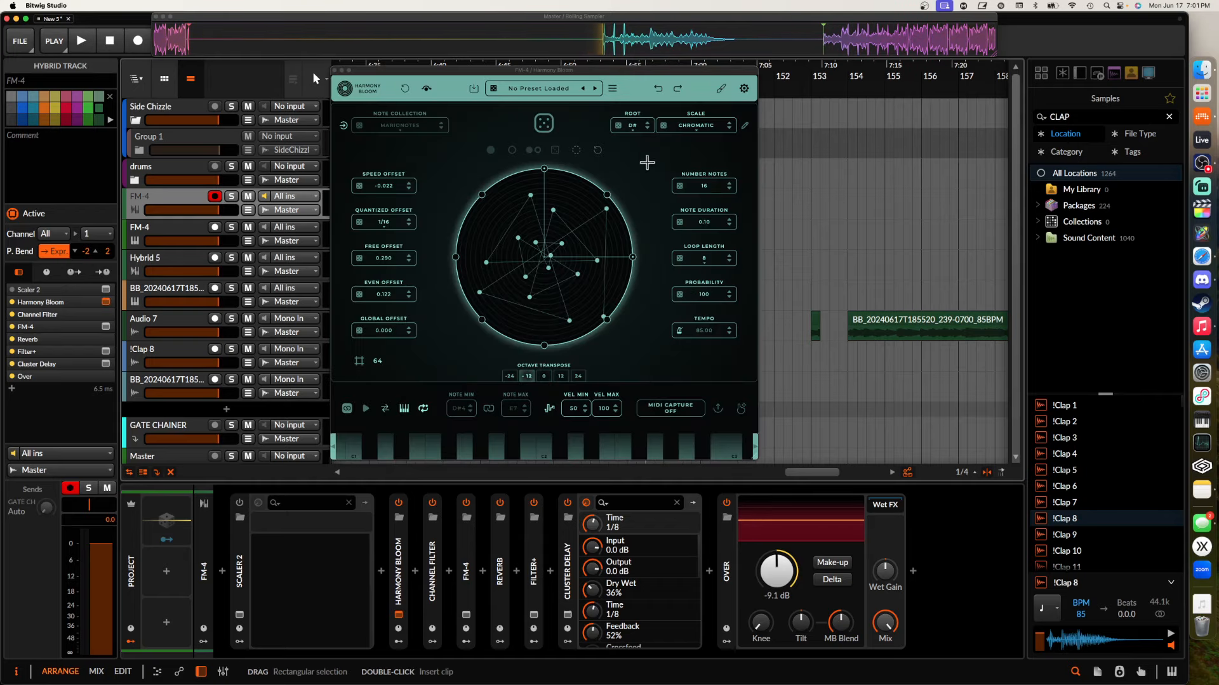
# Close the Harmony Bloom window and select the Sampler instrument track below Hybrid 5
pyautogui.click(331, 68)
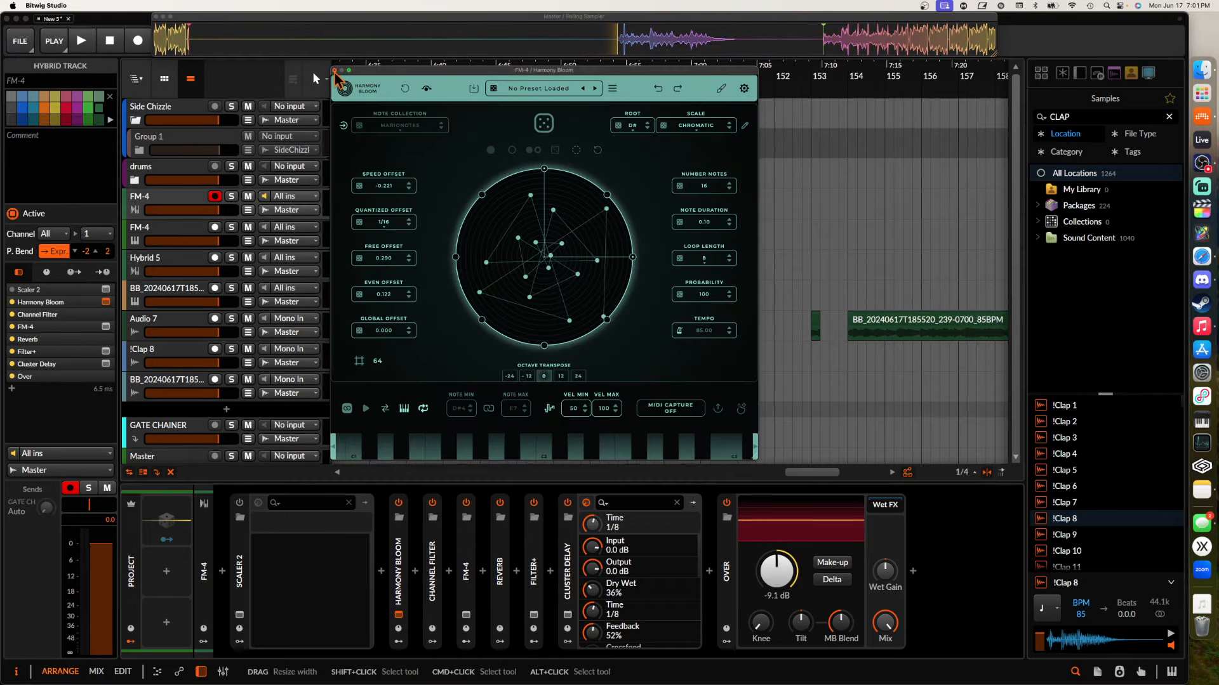
pyautogui.click(335, 71)
pyautogui.hscroll(5, 614, 401)
pyautogui.scroll(-5, 614, 401)
pyautogui.scroll(3, 607, 338)
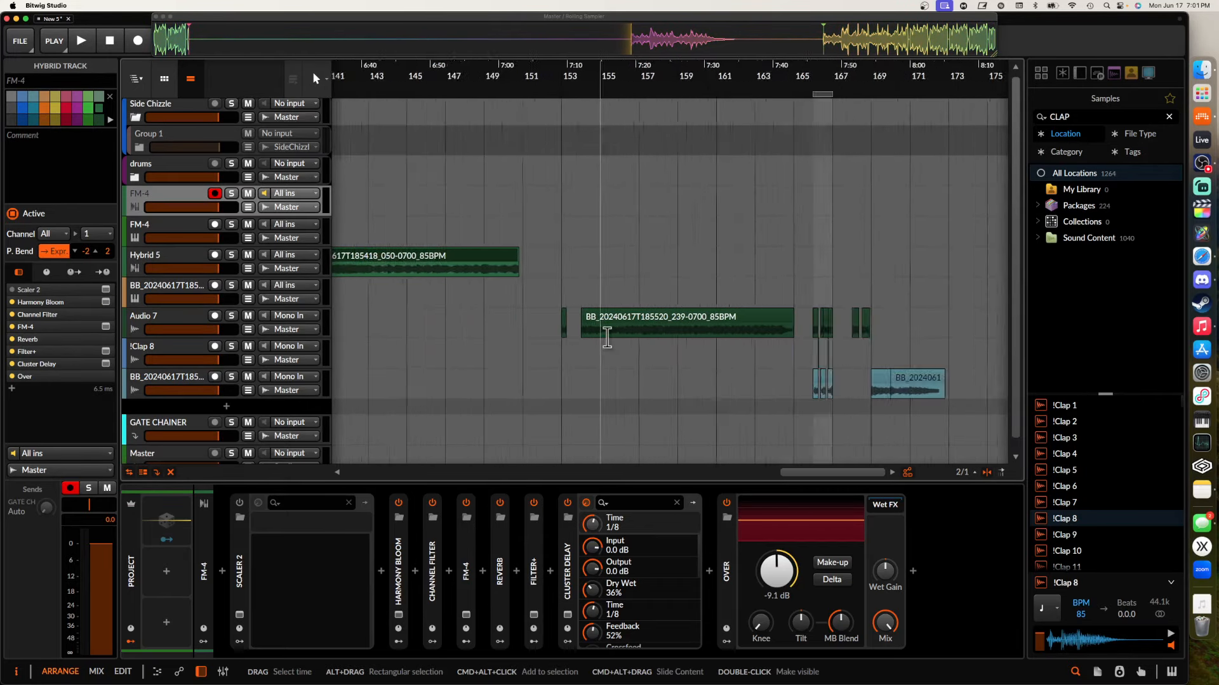
pyautogui.scroll(3, 608, 337)
pyautogui.hscroll(3, 607, 337)
pyautogui.scroll(-3, 608, 338)
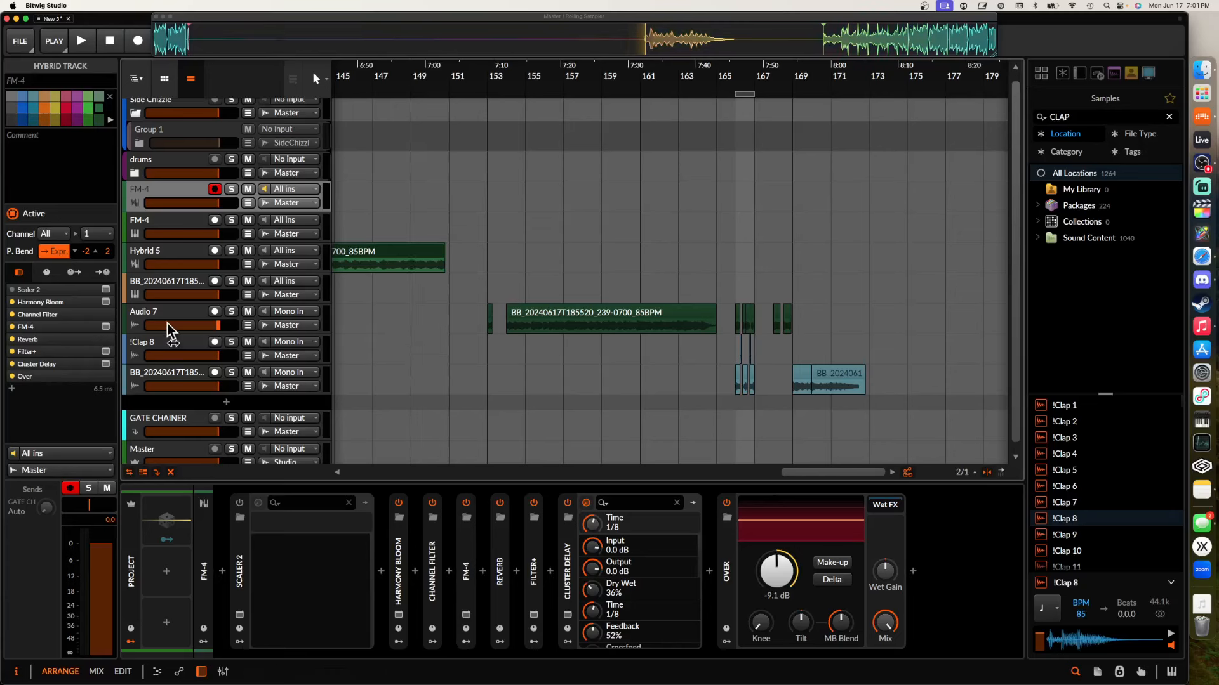
pyautogui.click(159, 285)
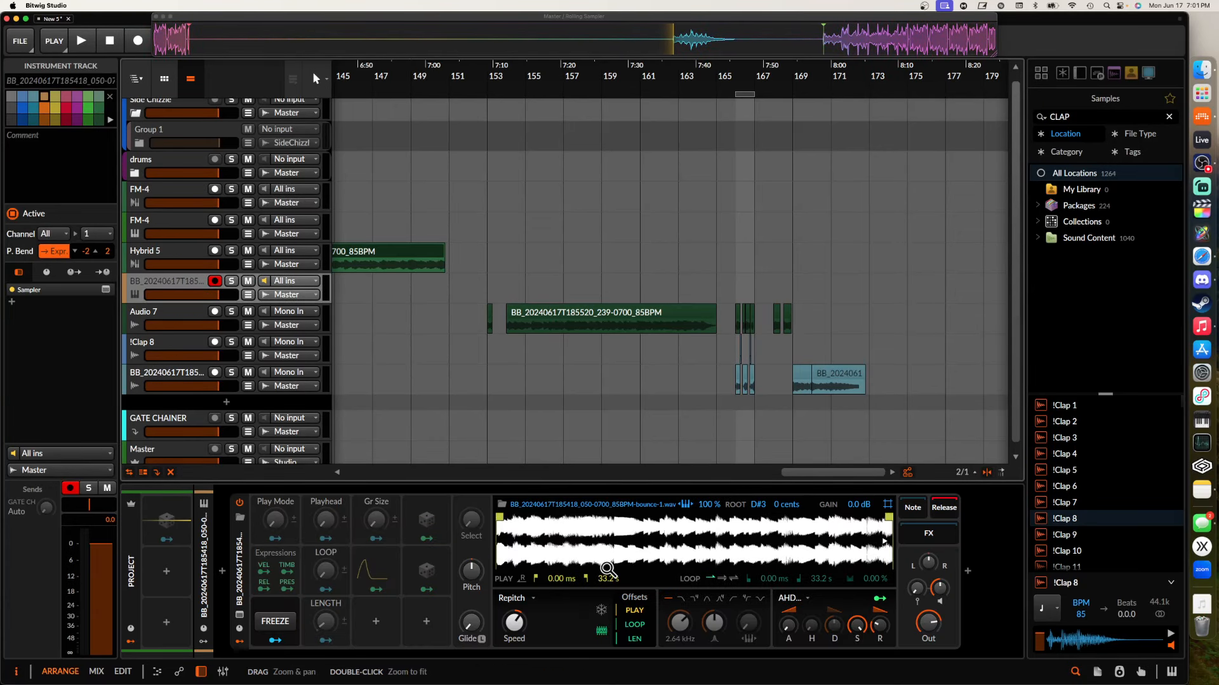
# Move the Sampler's play start forward to 14.1 s in the sample
pyautogui.moveTo(499, 518); pyautogui.dragTo(605, 518)
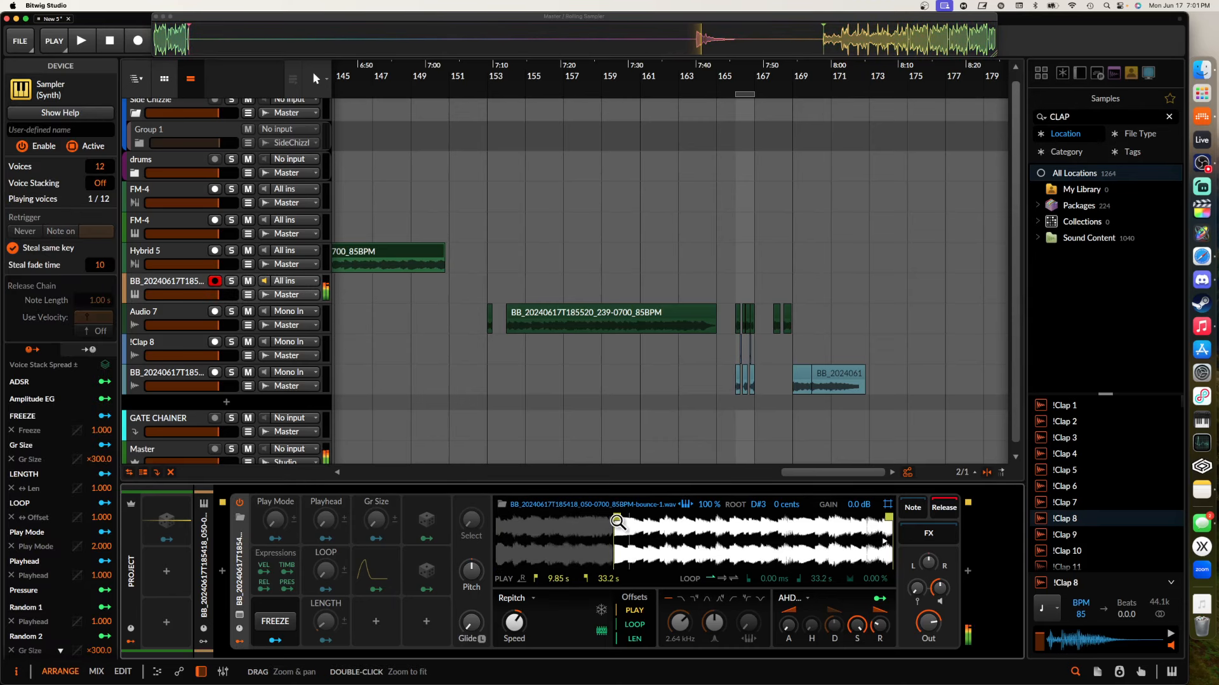
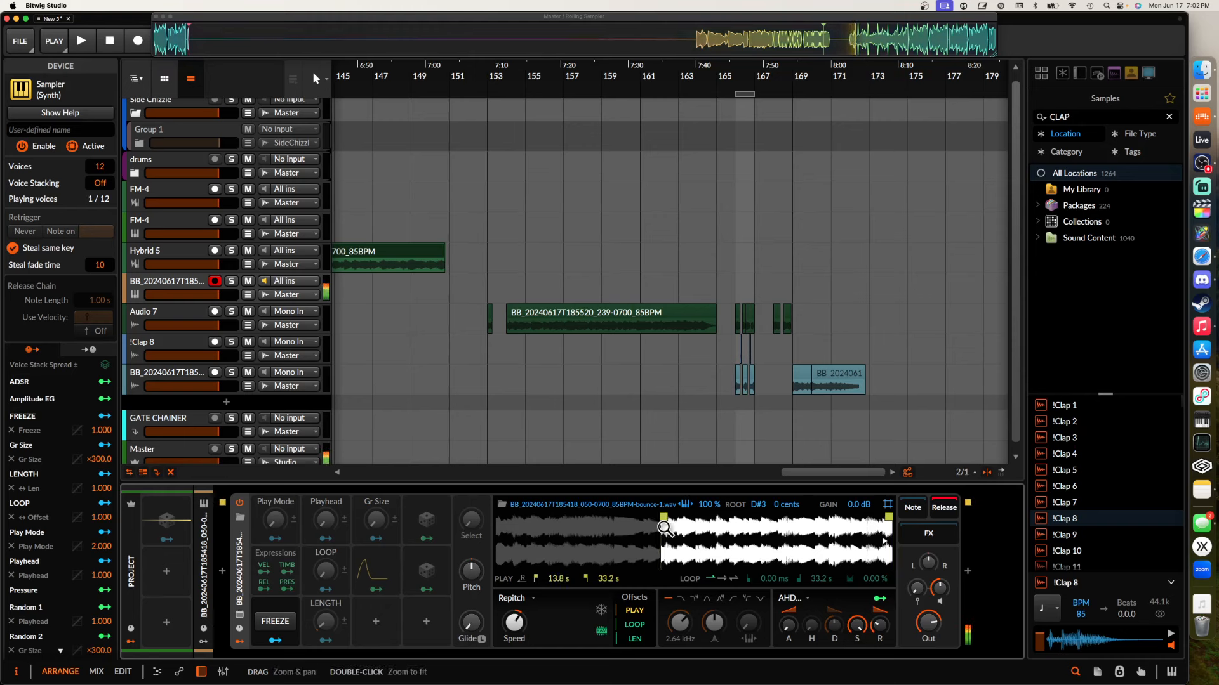
pyautogui.scroll(3, 664, 527)
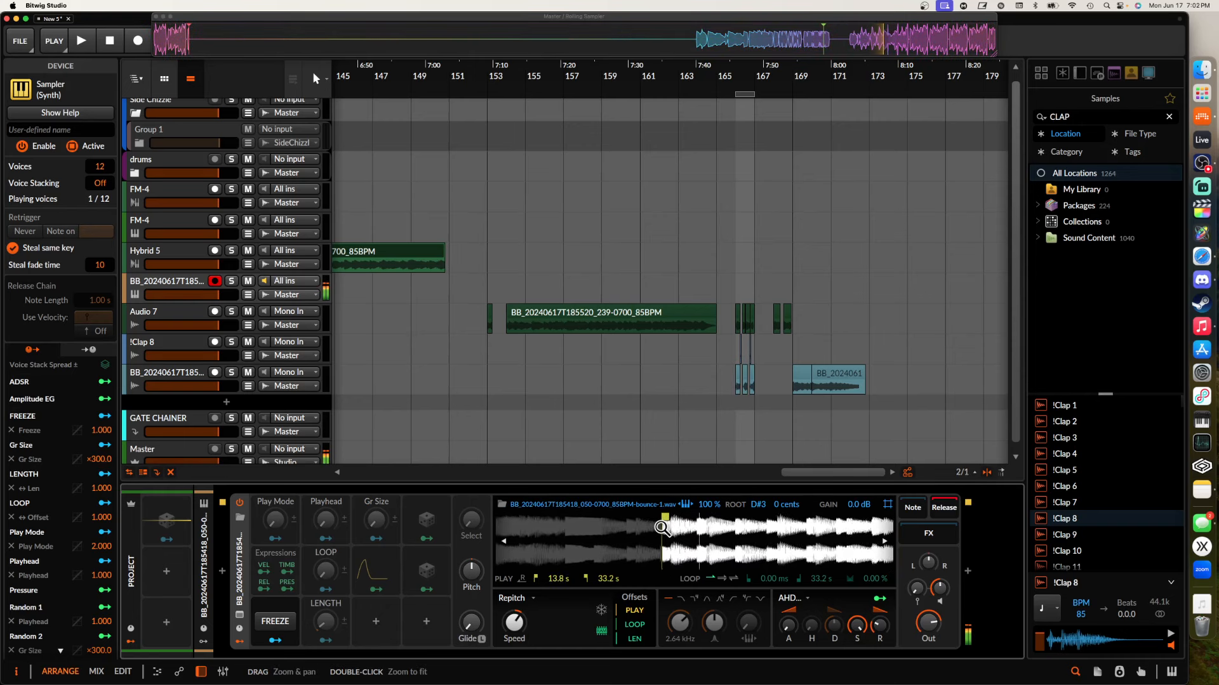
pyautogui.moveTo(663, 527); pyautogui.dragTo(678, 518)
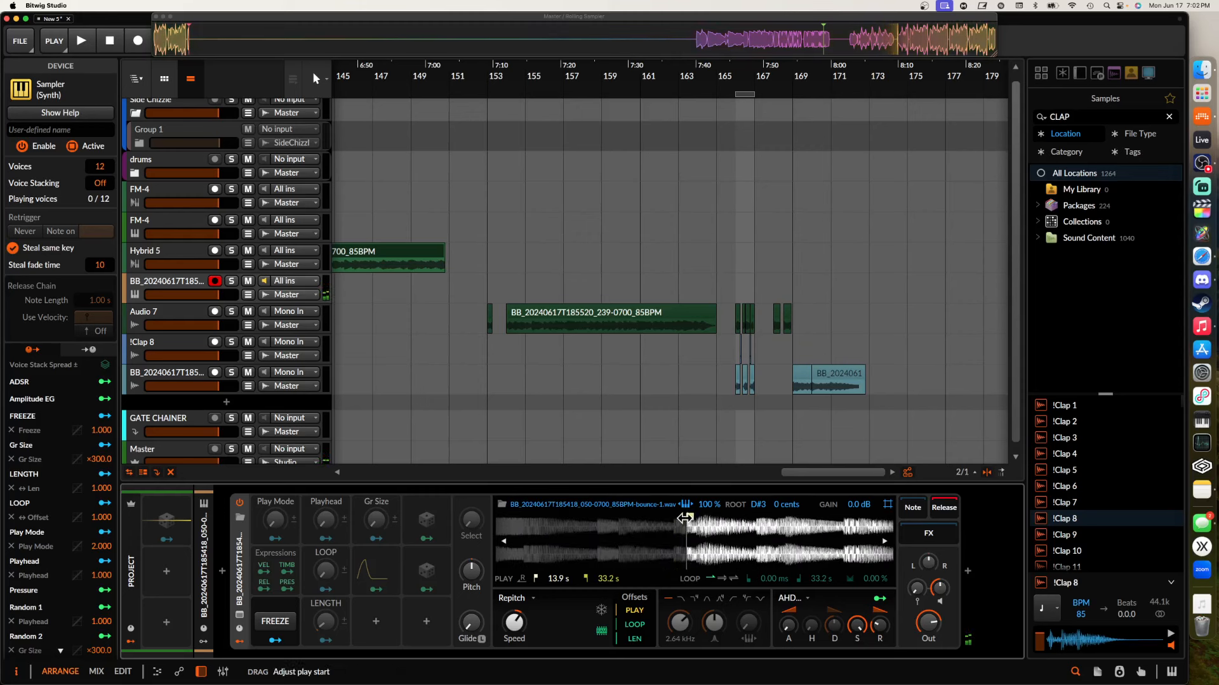
pyautogui.scroll(4, 701, 520)
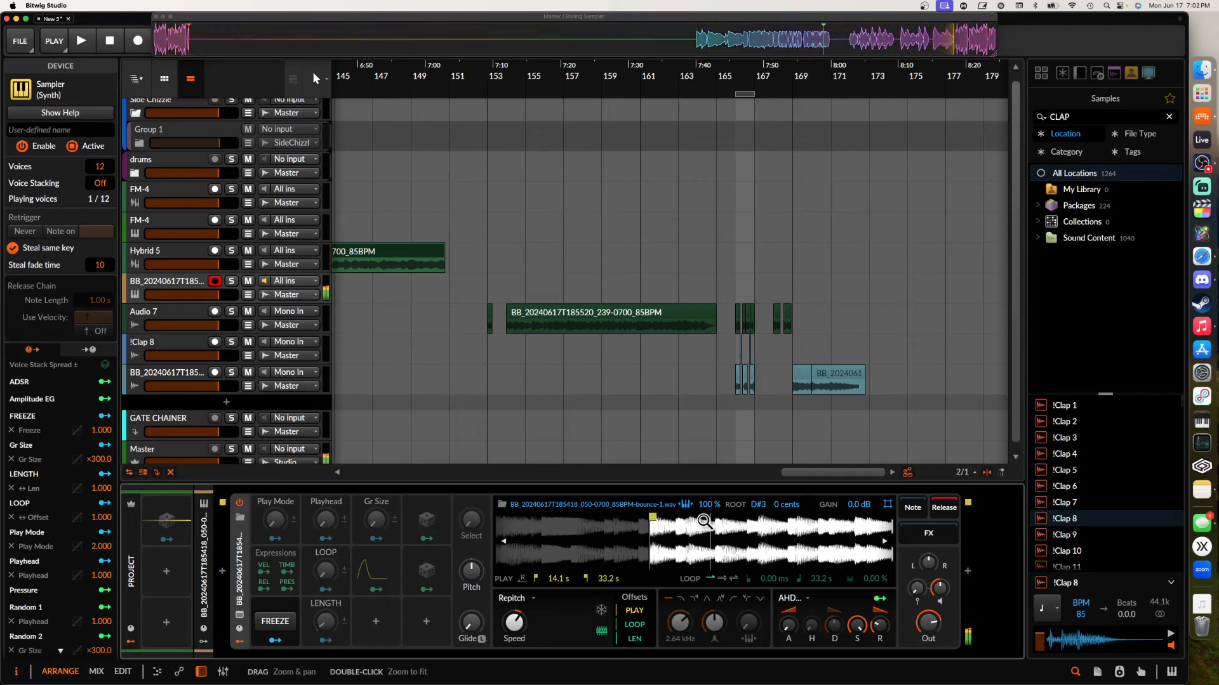
pyautogui.scroll(2, 703, 520)
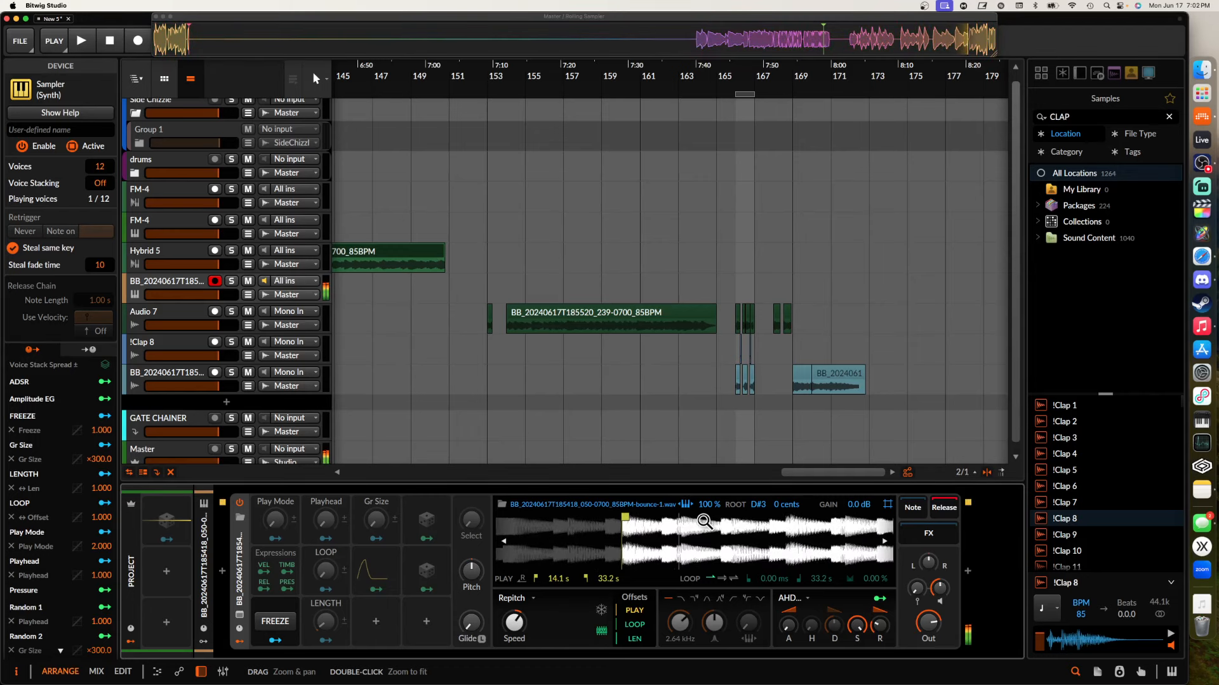
pyautogui.scroll(3, 703, 521)
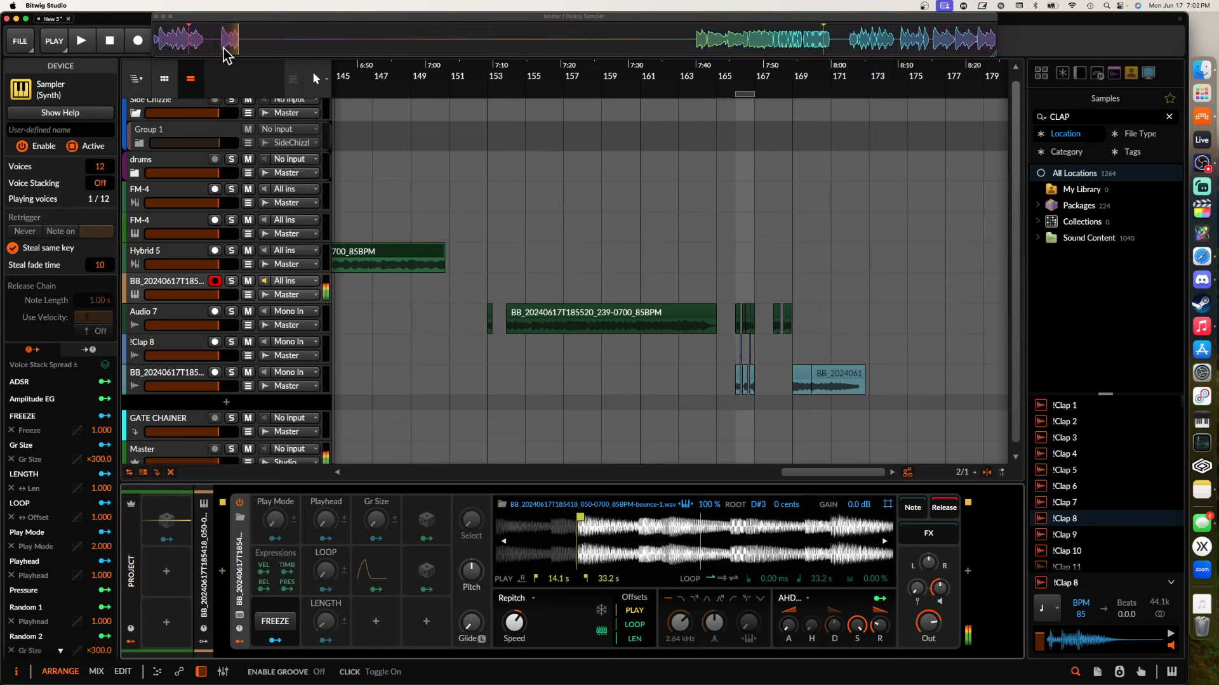
# Place the newest Rolling Sampler capture of the Sampler playing on the !Clap 8 track at bar 173
pyautogui.moveTo(223, 48); pyautogui.dragTo(874, 348)
pyautogui.scroll(5, 874, 347)
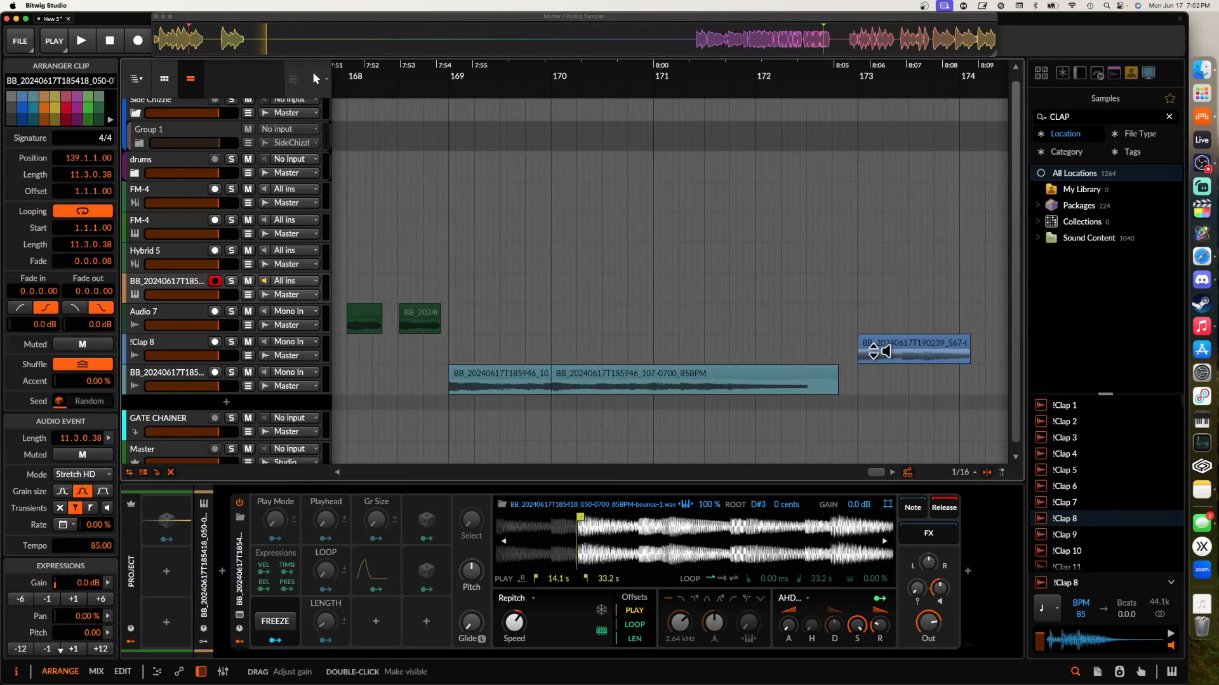
pyautogui.click(744, 348)
pyautogui.scroll(3, 744, 348)
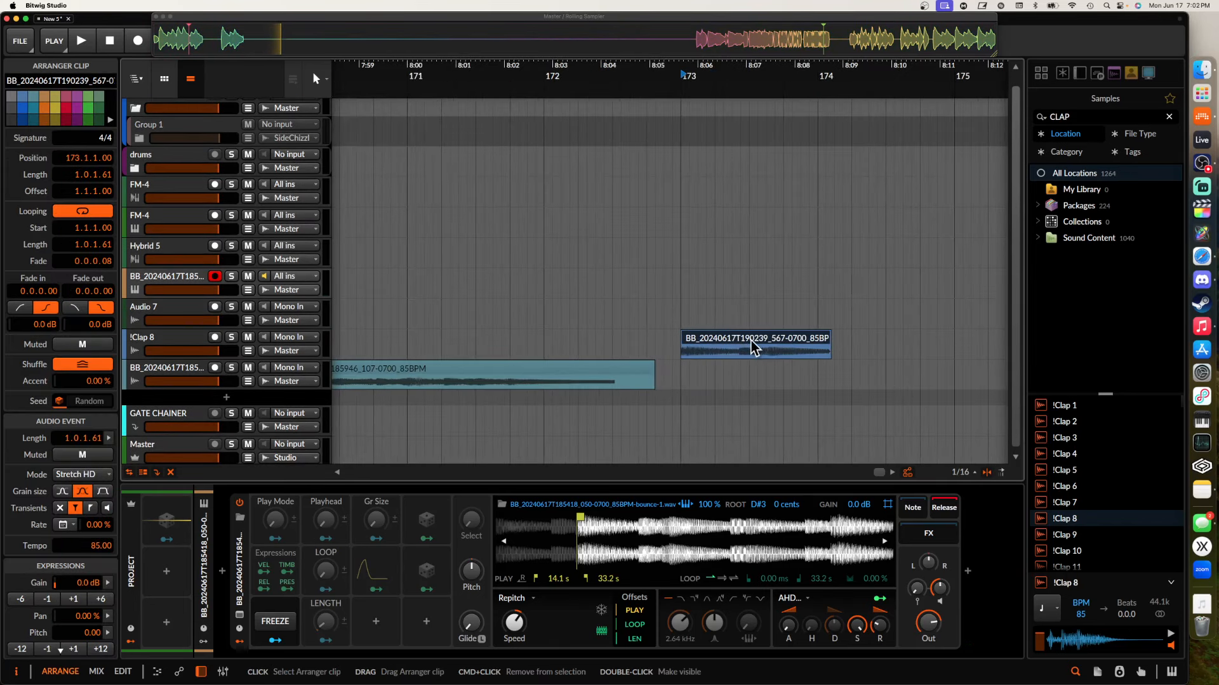
# Audition the capture at bar 173, trim it to exactly one bar, and duplicate it at bar 174
pyautogui.press('space')
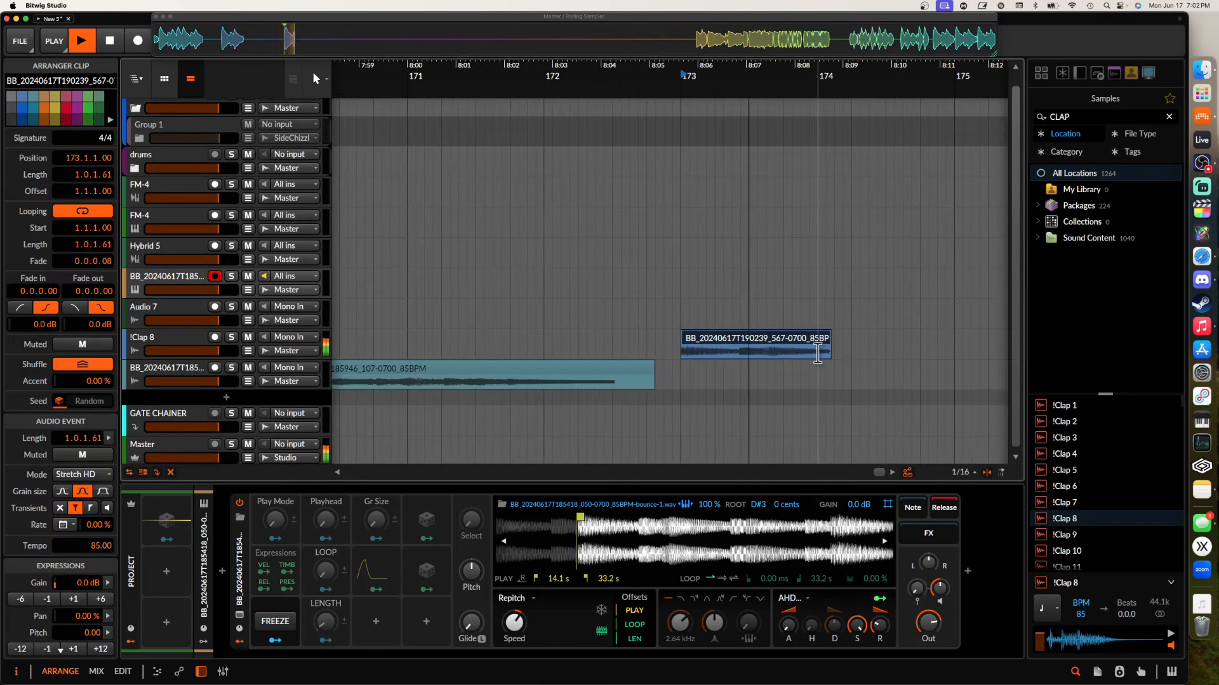
pyautogui.press('space')
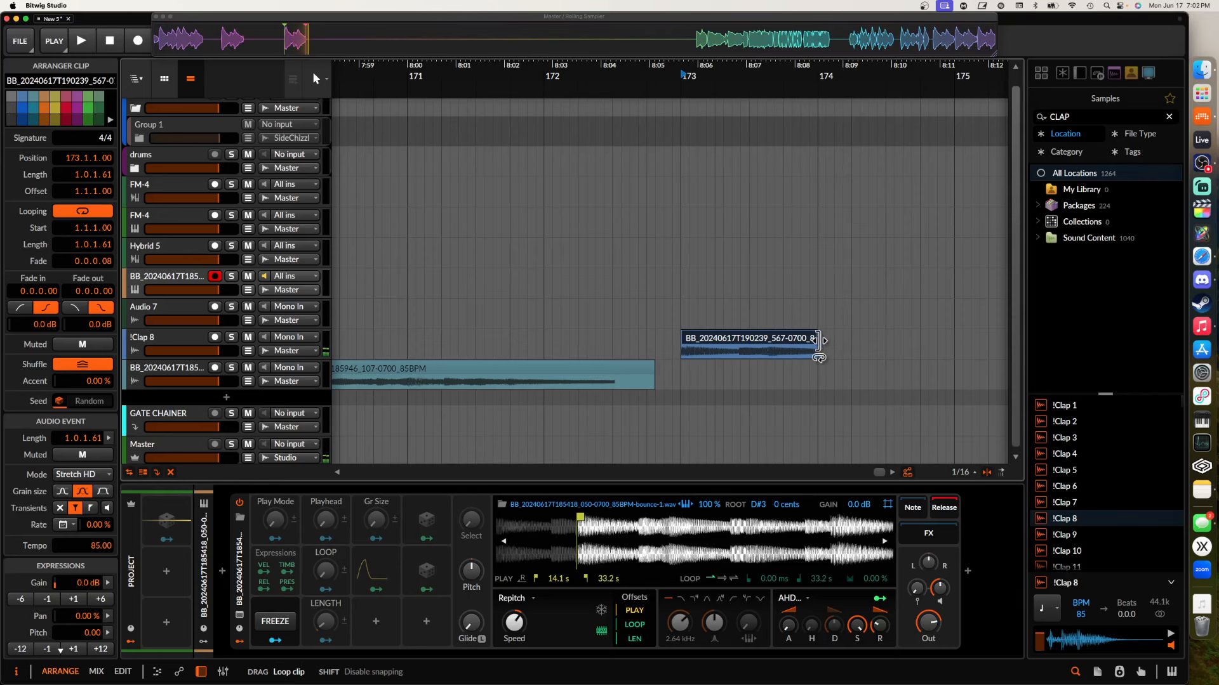
pyautogui.press('super+d')
pyautogui.hscroll(3, 762, 349)
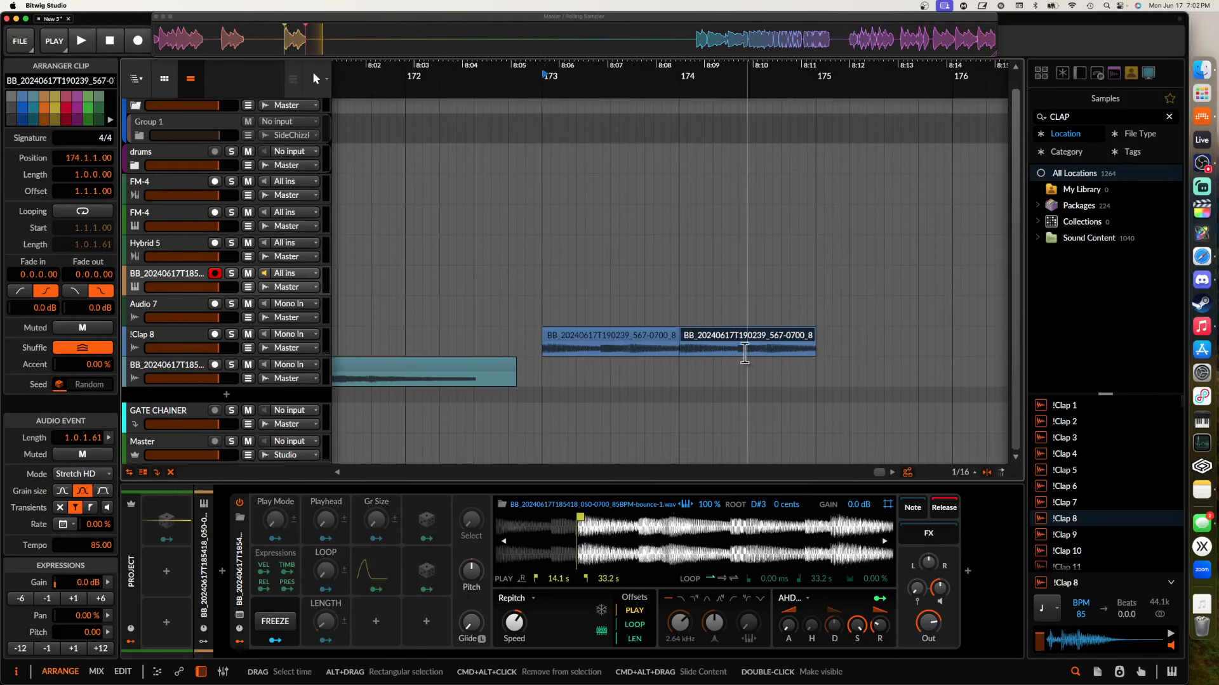
# Split the bar 174 clip at 174.4 and raise its last beat by 1 semitone, with a 0.0.1.07 fade-out
pyautogui.moveTo(679, 353); pyautogui.dragTo(811, 354)
pyautogui.press('super+e')
pyautogui.scroll(3, 803, 356)
pyautogui.click(803, 354)
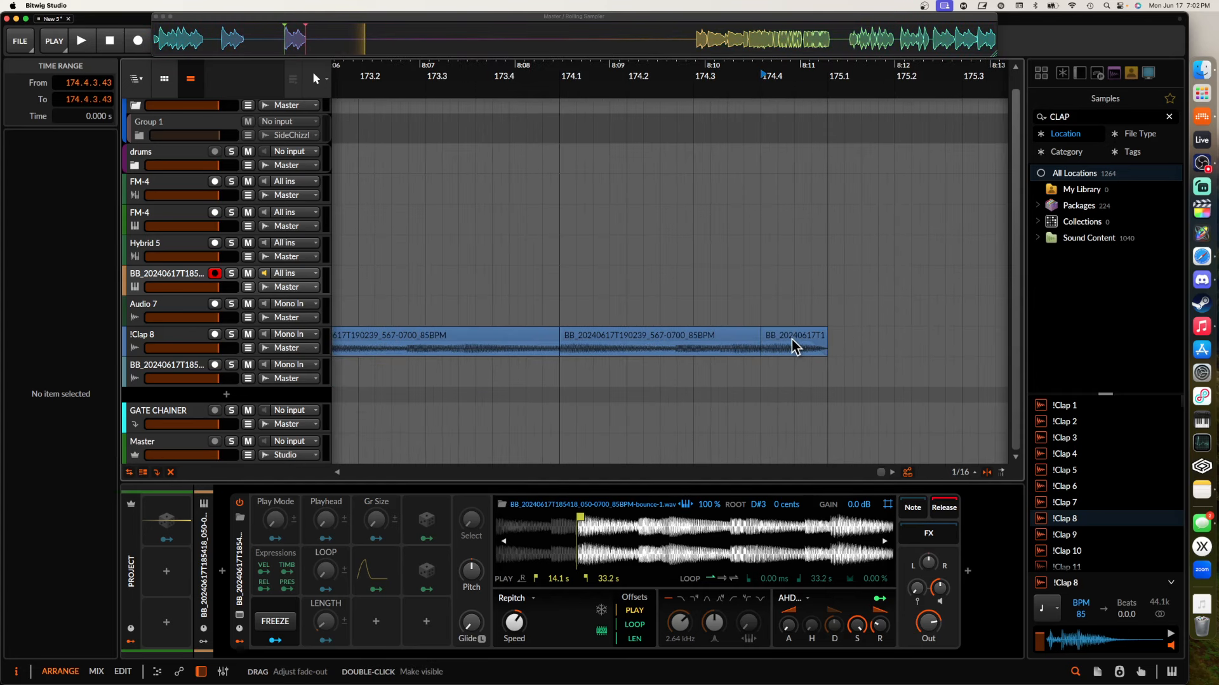
pyautogui.click(794, 345)
pyautogui.scroll(-3, 577, 402)
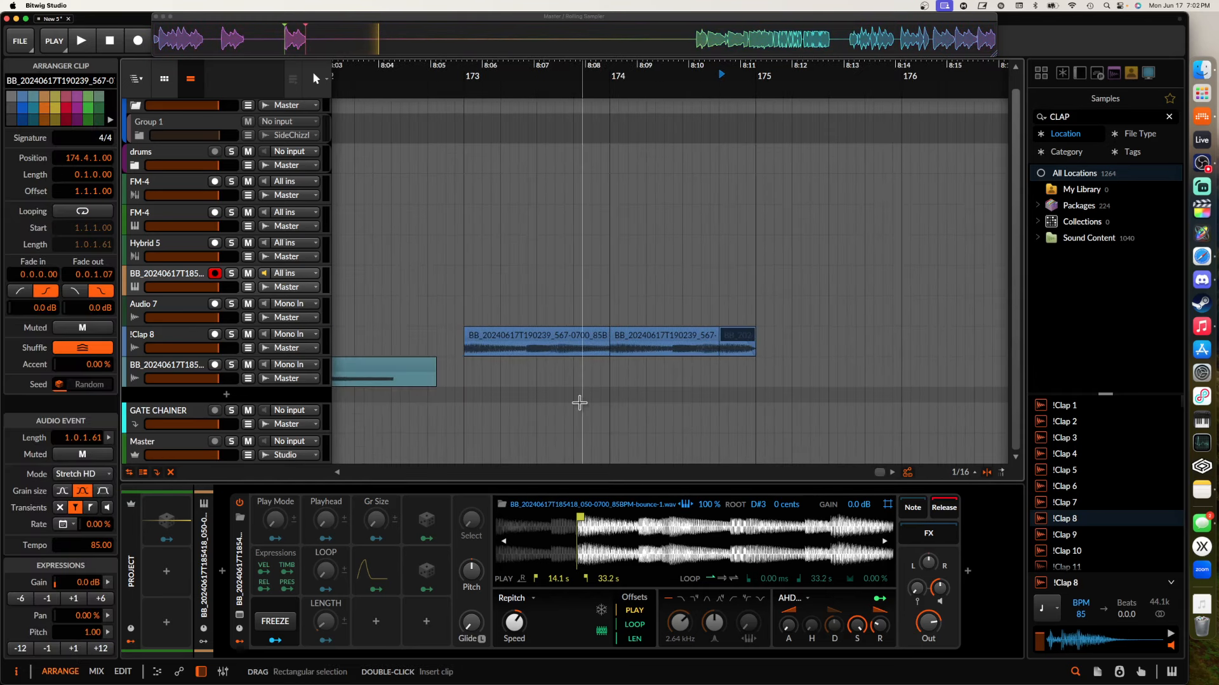
# Set the arranger loop around the three clips from bar 173 to 175 and play it
pyautogui.click(533, 345)
pyautogui.keyDown('shift'); pyautogui.click(699, 346); pyautogui.keyUp('shift')
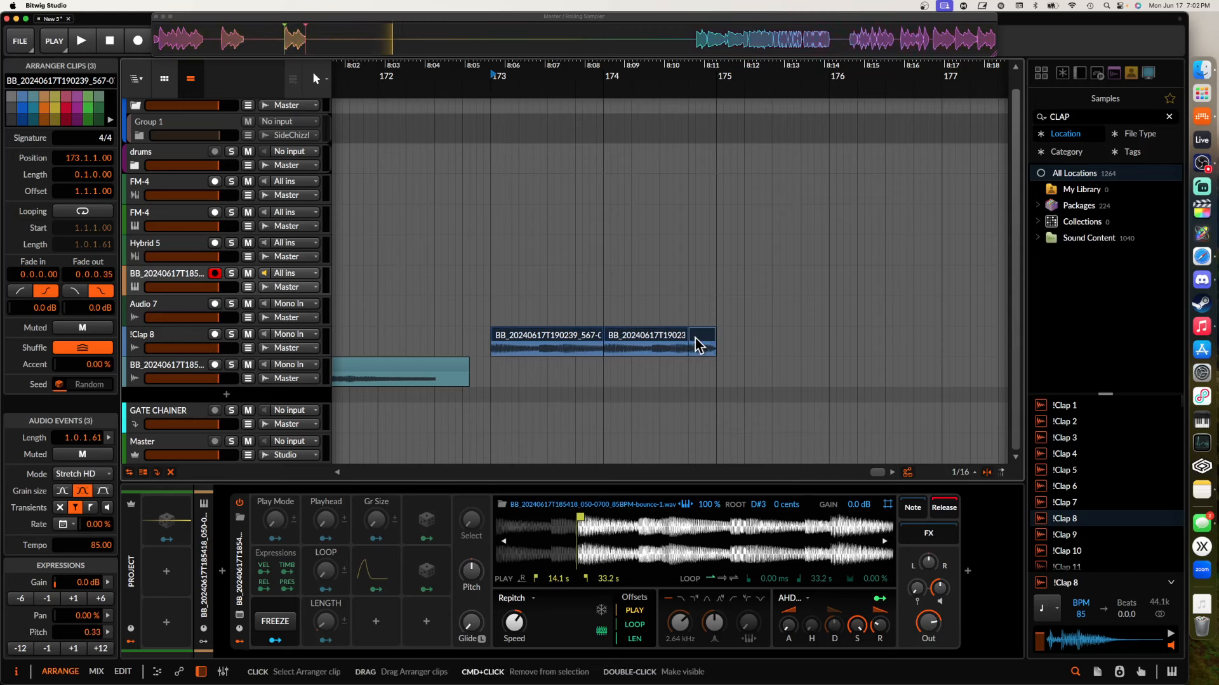
pyautogui.press('super+l')
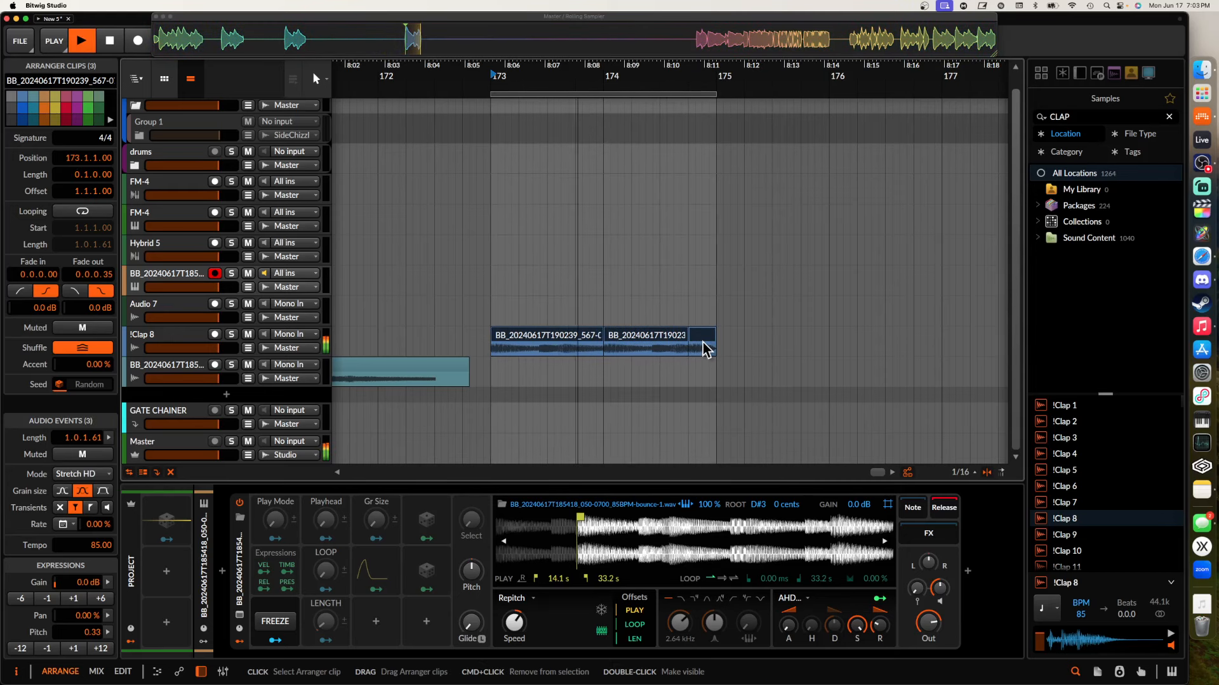
pyautogui.scroll(2, 618, 340)
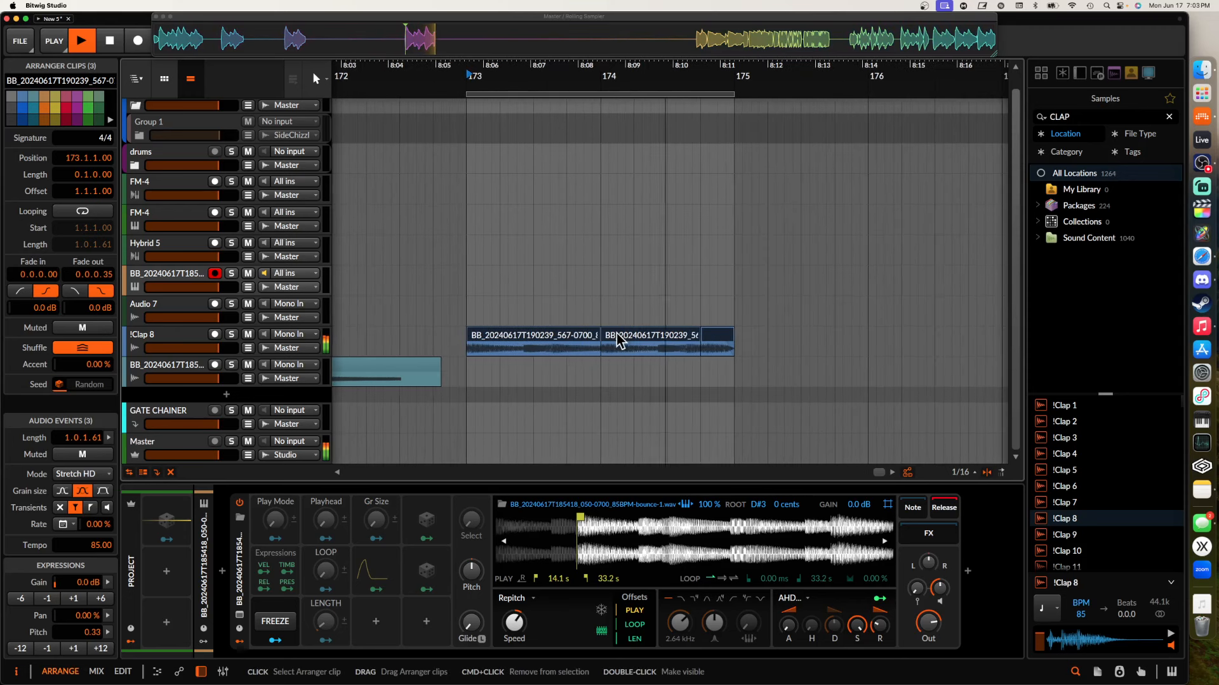
pyautogui.scroll(3, 635, 341)
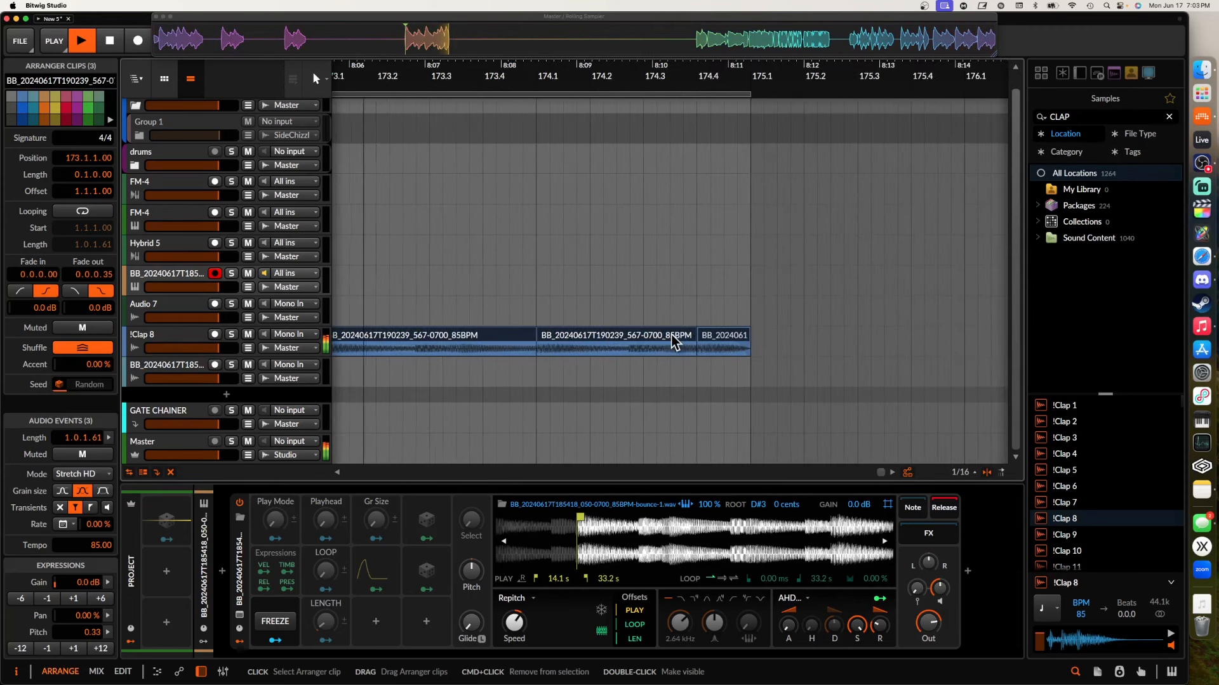
pyautogui.hscroll(-5, 635, 339)
# Stop playback, then compress the first clip's audio event to 0.3.3.41 and give it a 0.0.2.45 fade-out
pyautogui.click(589, 360)
pyautogui.press('space')
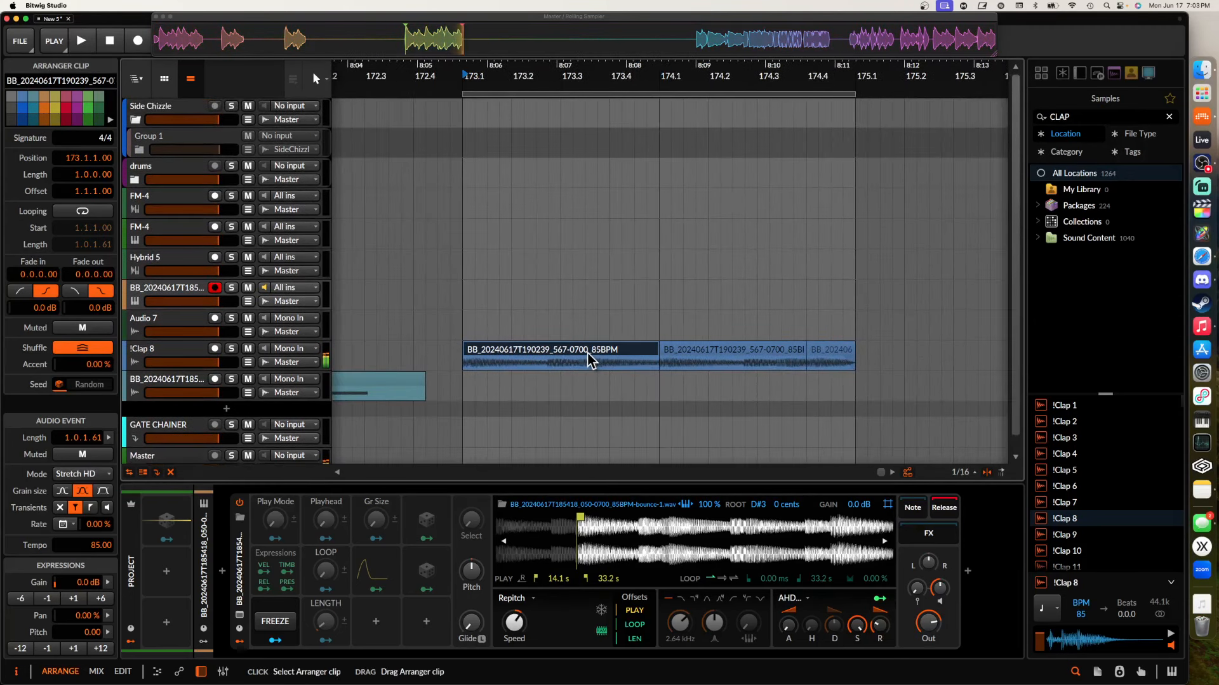
pyautogui.moveTo(657, 350); pyautogui.dragTo(544, 357)
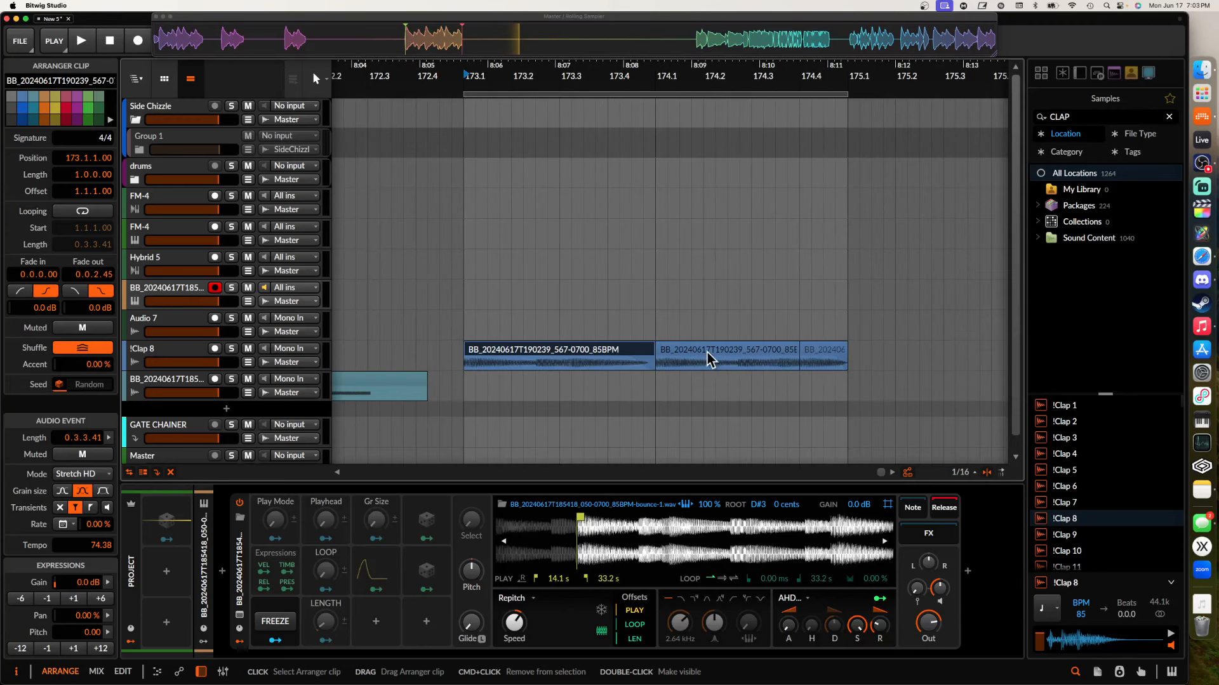
# Try deleting the middle clip at bar 174, then restore it
pyautogui.click(773, 357)
pyautogui.press('Delete')
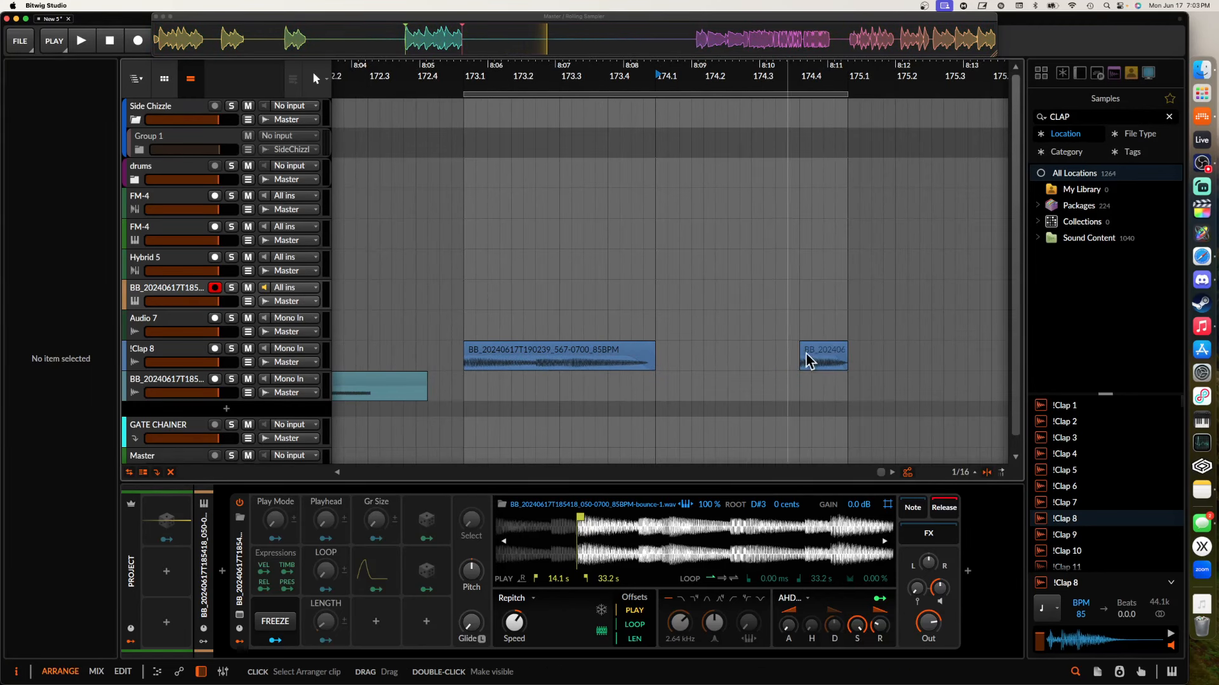
pyautogui.moveTo(808, 361)
pyautogui.mouseDown()
pyautogui.moveTo(881, 356)
pyautogui.moveTo(823, 359)
pyautogui.mouseUp()
pyautogui.click(584, 364)
pyautogui.press('super+d')
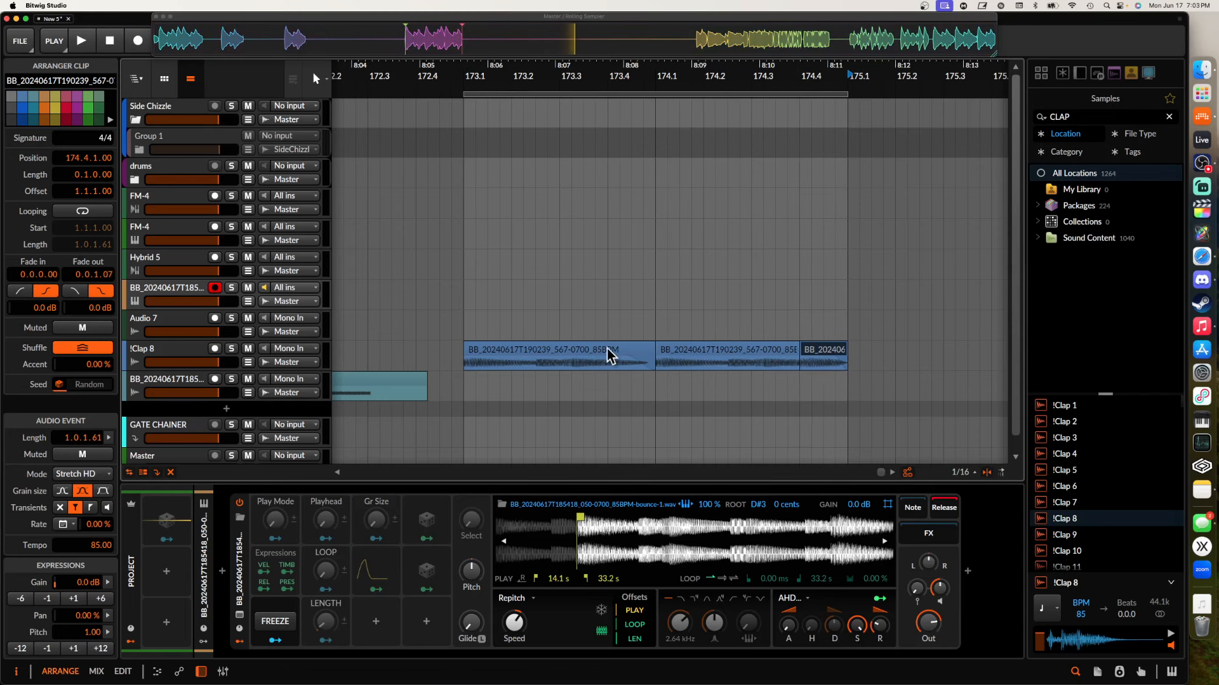
# Play the edited loop from bar 173 and consolidate its three clips into a single two-bar clip
pyautogui.click(609, 356)
pyautogui.press('space')
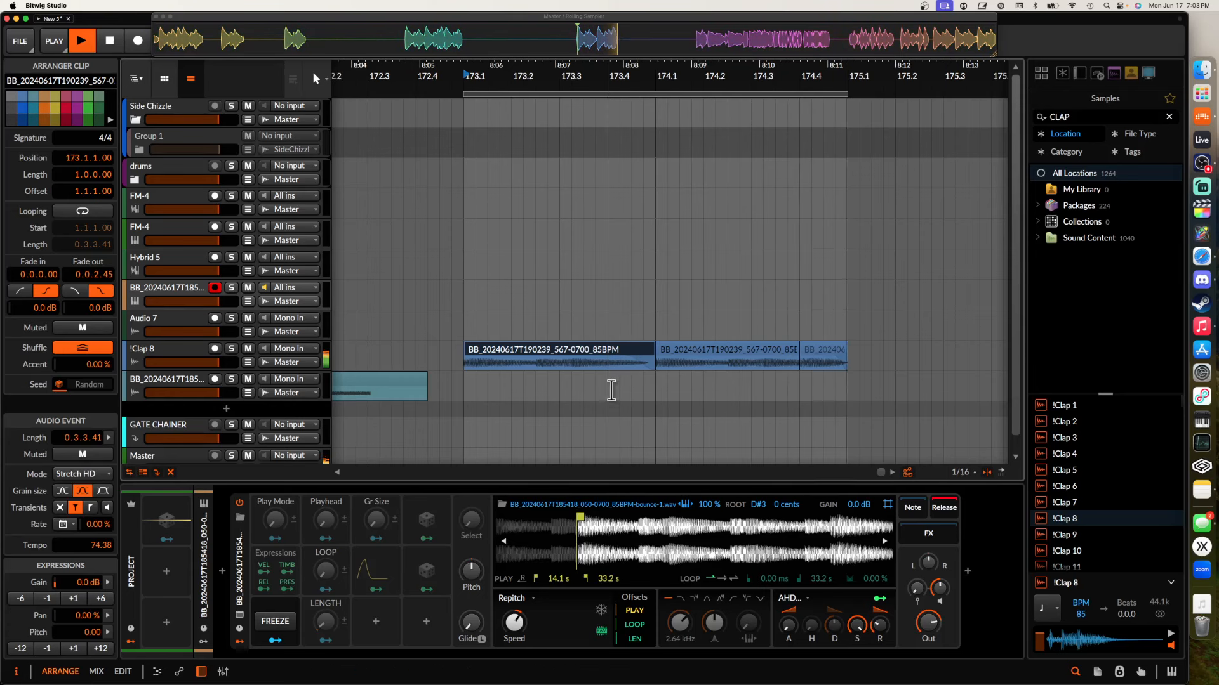
pyautogui.keyDown('shift'); pyautogui.click(821, 359); pyautogui.keyUp('shift')
pyautogui.scroll(-3, 821, 359)
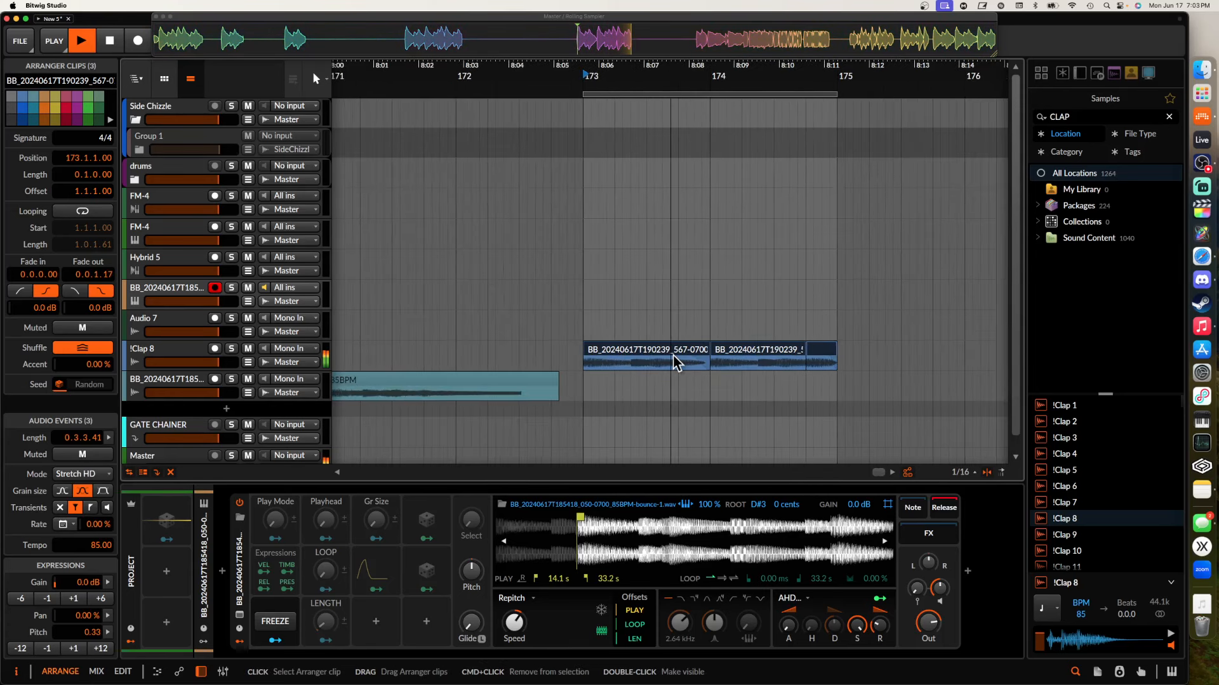
pyautogui.scroll(2, 642, 360)
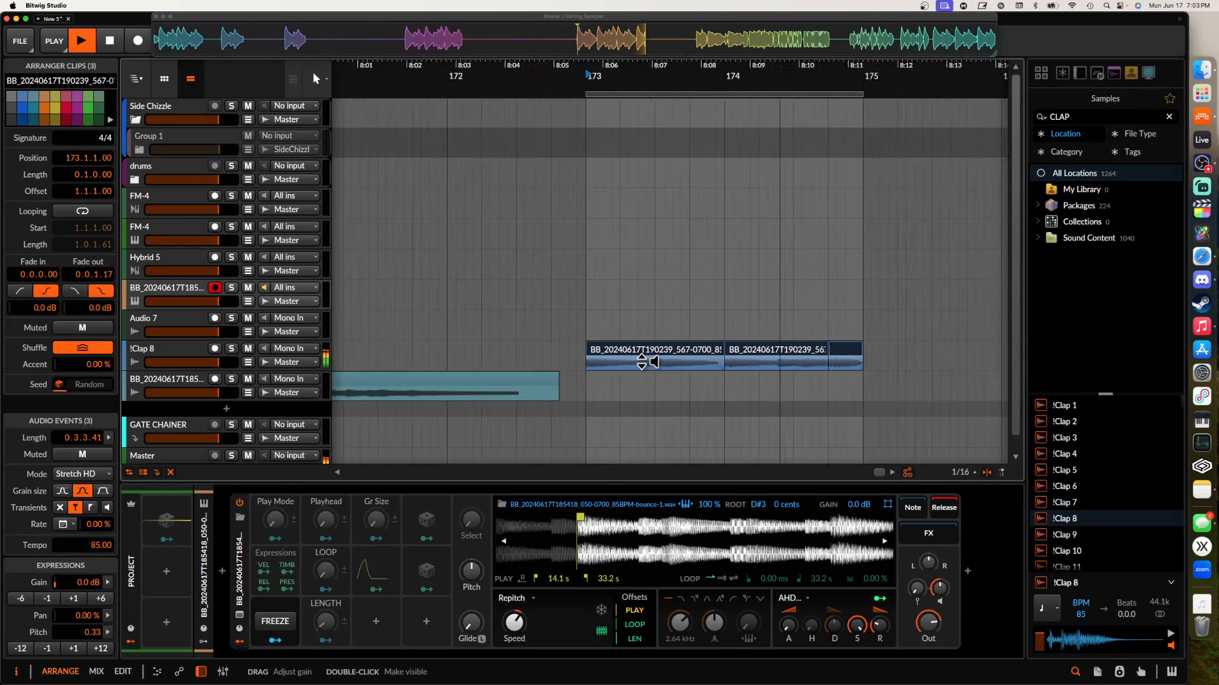
pyautogui.scroll(-2, 660, 362)
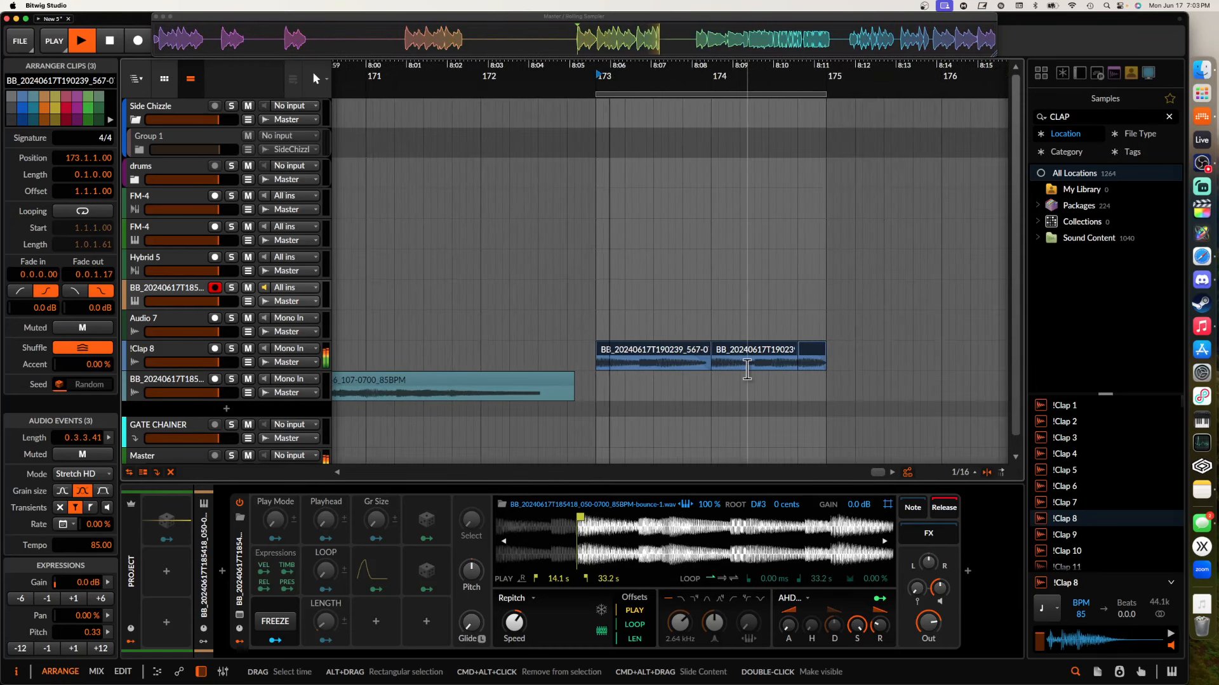
pyautogui.press('super+j')
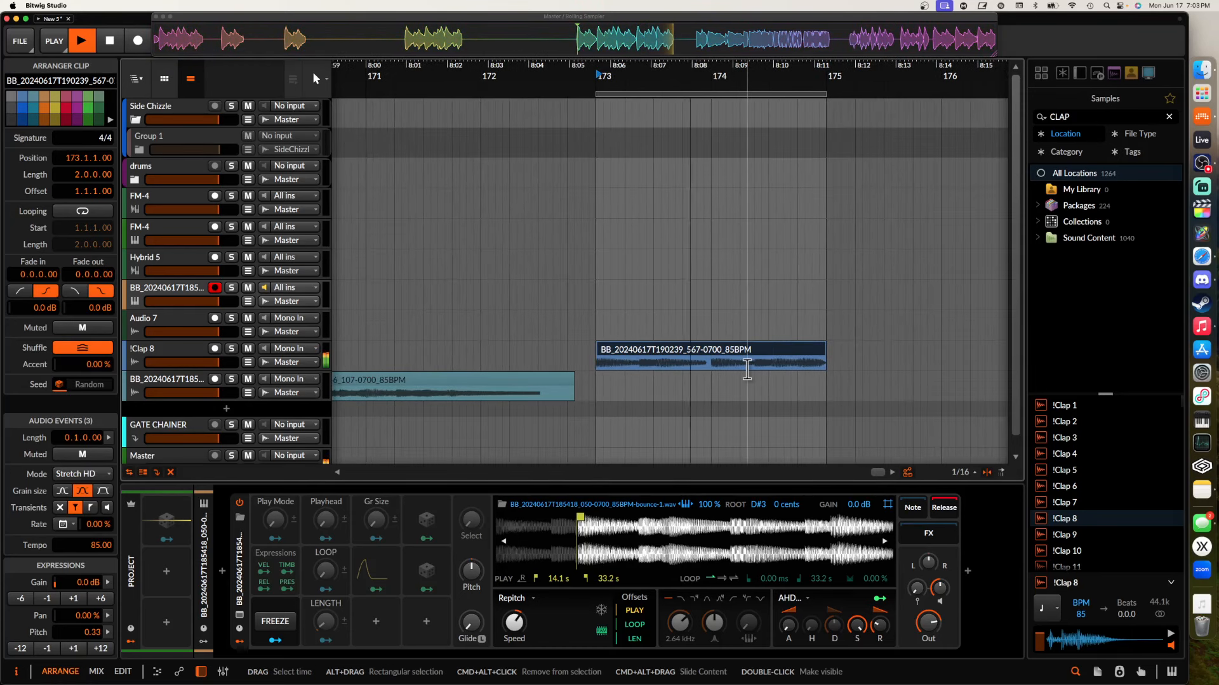
# Stop playback and place the two-bar Rolling Sampler capture of the loop on Audio 7 at bar 175
pyautogui.scroll(-2, 712, 359)
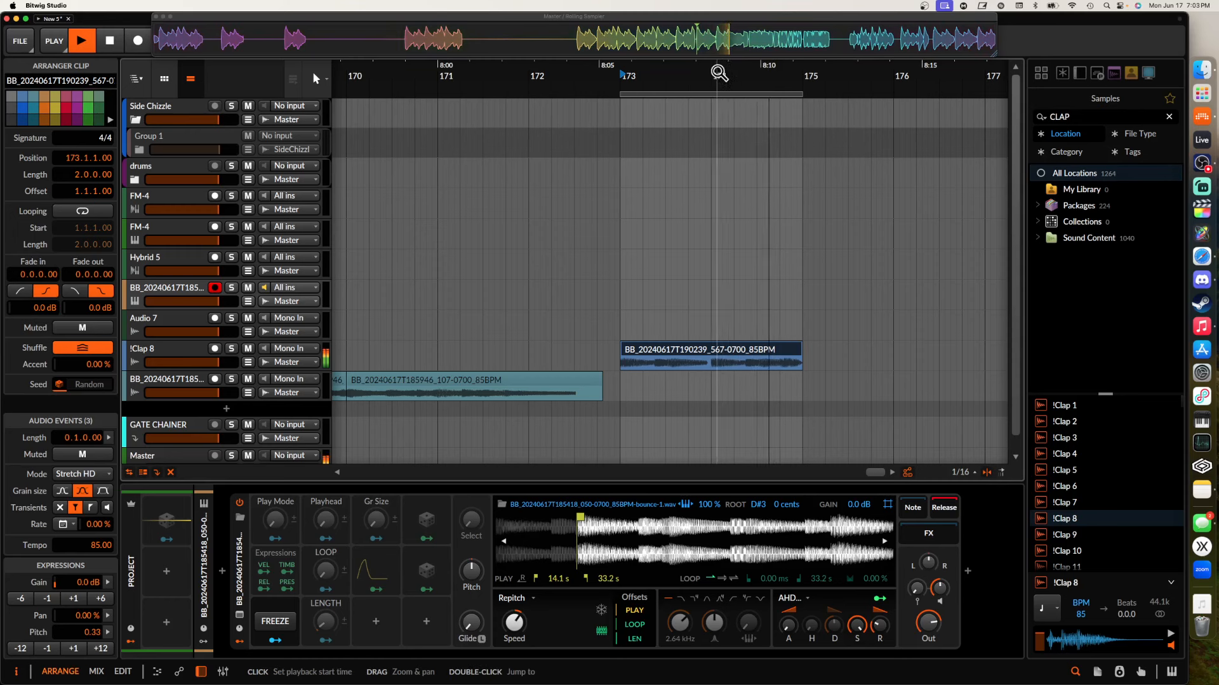
pyautogui.press('space')
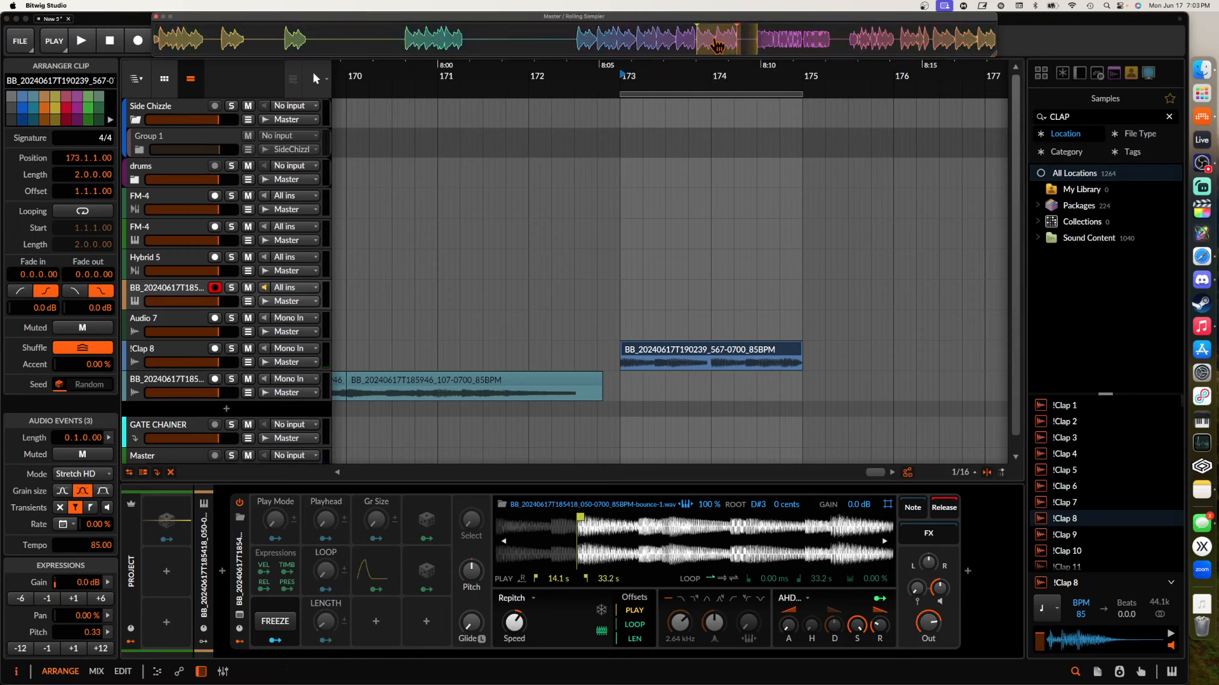
pyautogui.moveTo(718, 45); pyautogui.dragTo(804, 335)
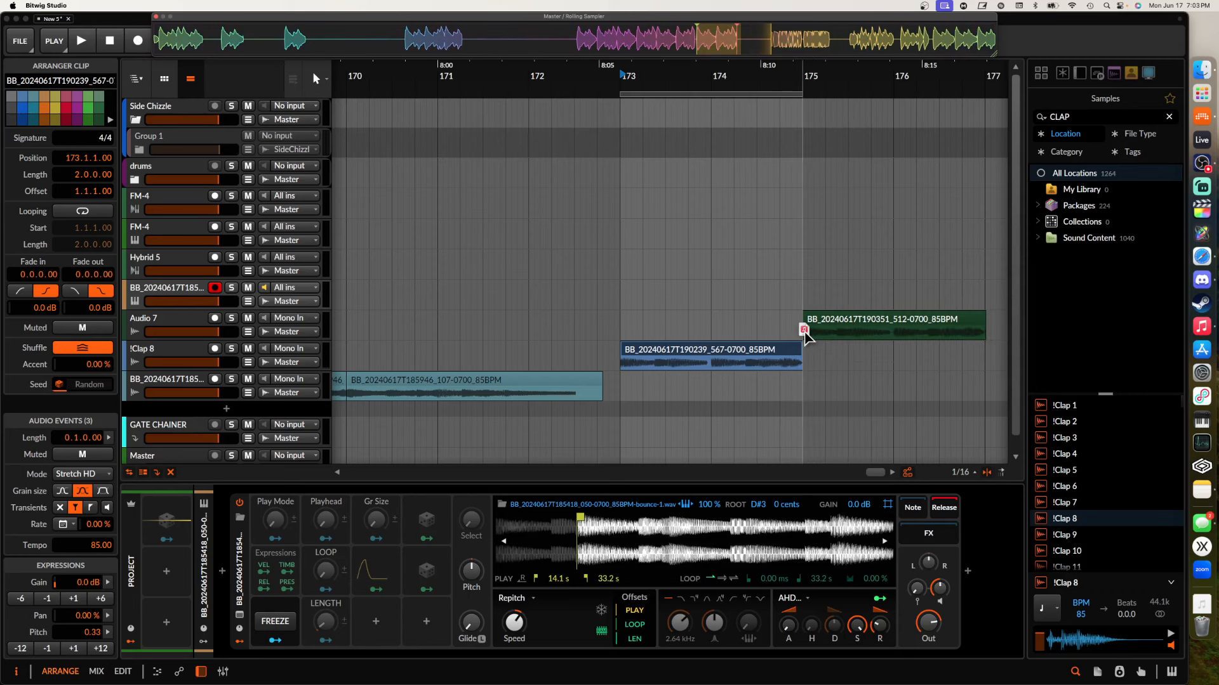
pyautogui.scroll(-6, 793, 330)
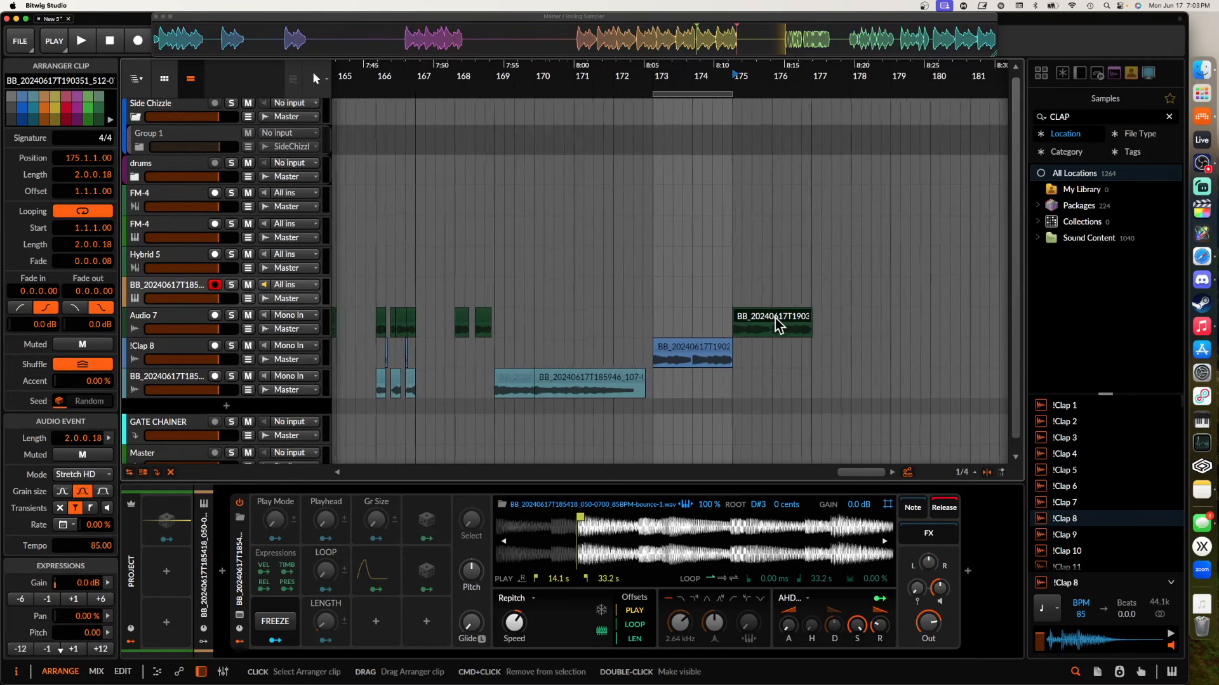
# Move the two-bar capture at bar 175 from the Audio 7 track to the !Clap 8 track
pyautogui.scroll(-2, 779, 325)
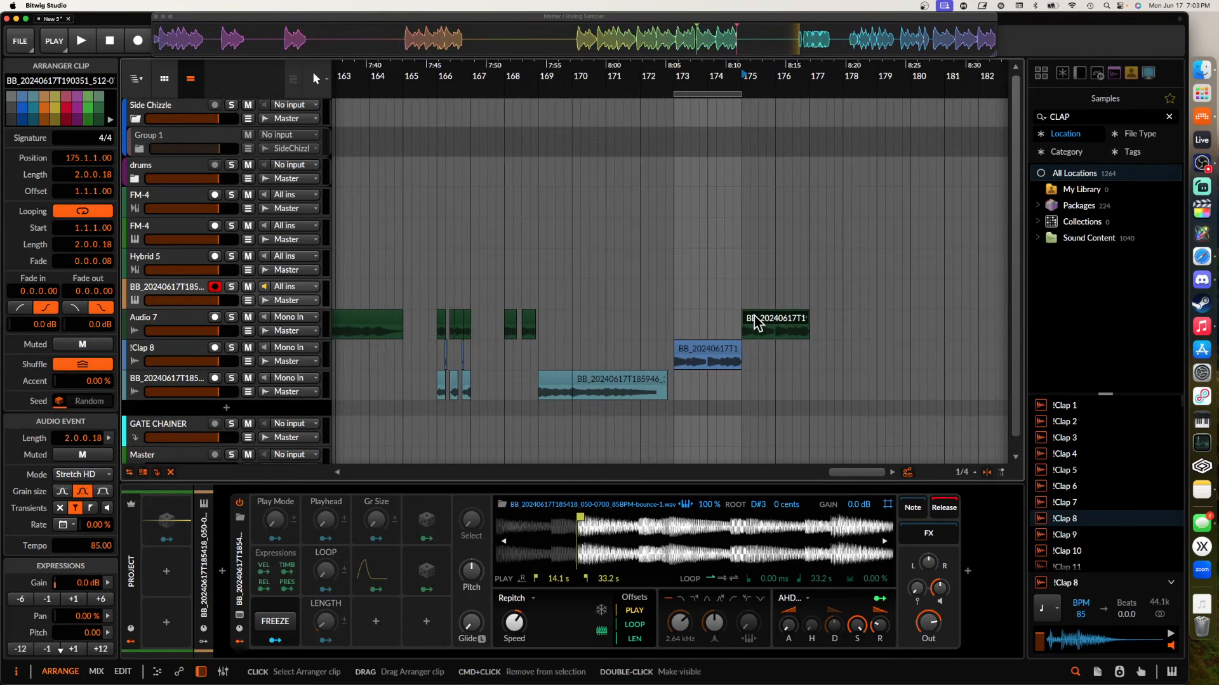
pyautogui.moveTo(755, 322); pyautogui.dragTo(752, 353)
pyautogui.scroll(-1, 722, 332)
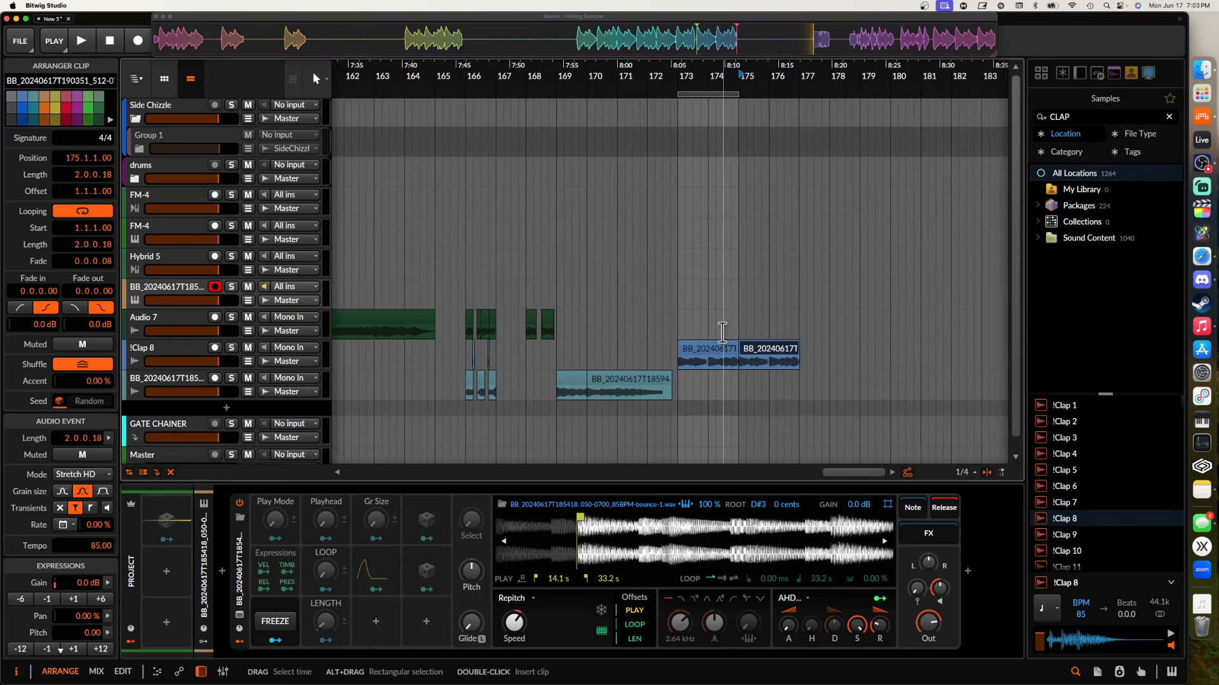
pyautogui.scroll(-1, 722, 332)
# Switch the Sampler to Textures mode, freeze its playback, raise the grain setting, and set the frozen position to 6.00 %
pyautogui.click(531, 606)
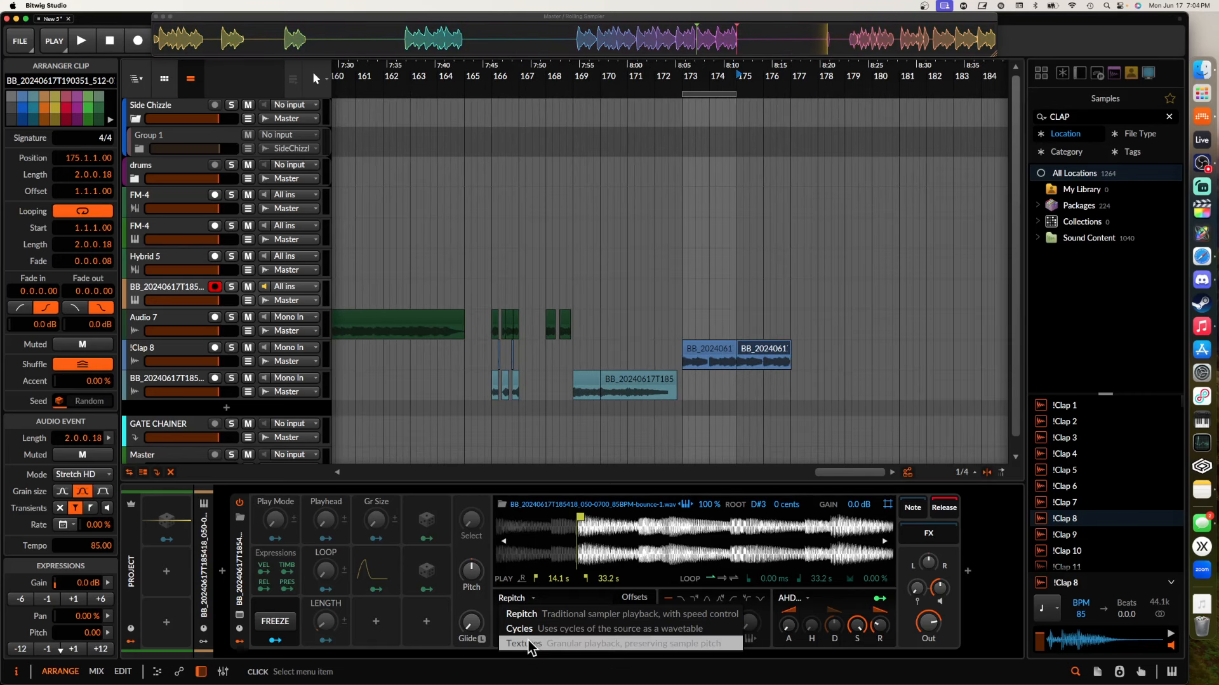
pyautogui.click(533, 646)
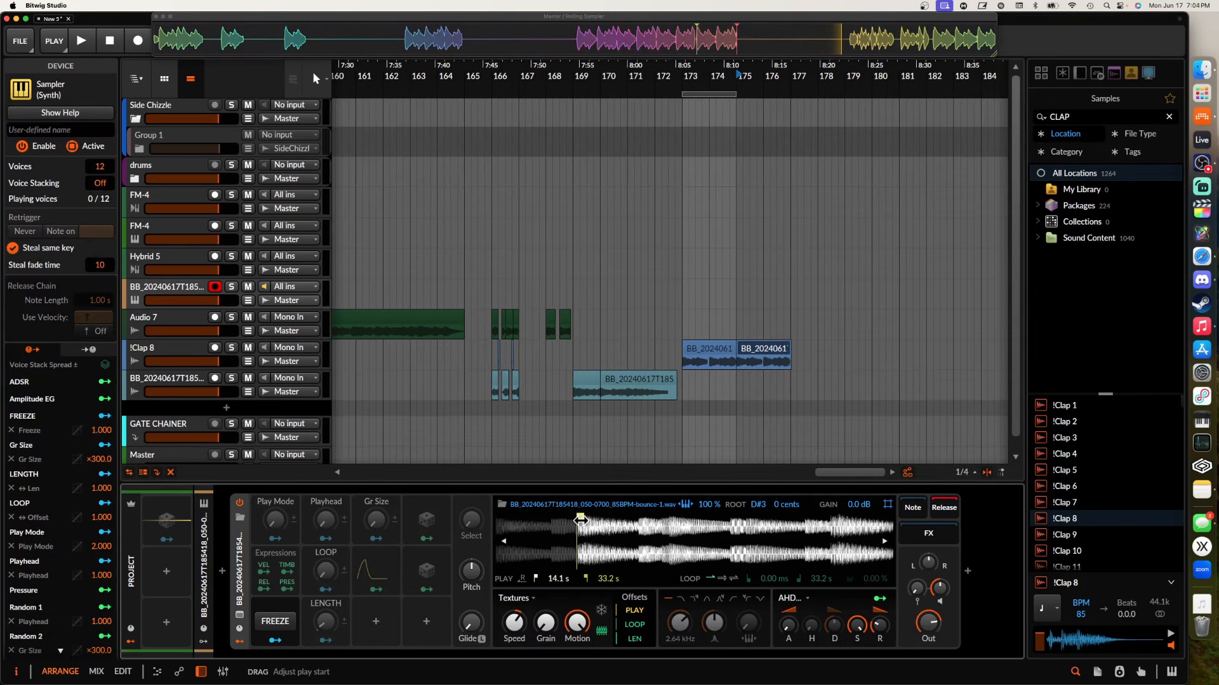
pyautogui.click(602, 610)
pyautogui.moveTo(548, 626); pyautogui.dragTo(514, 619)
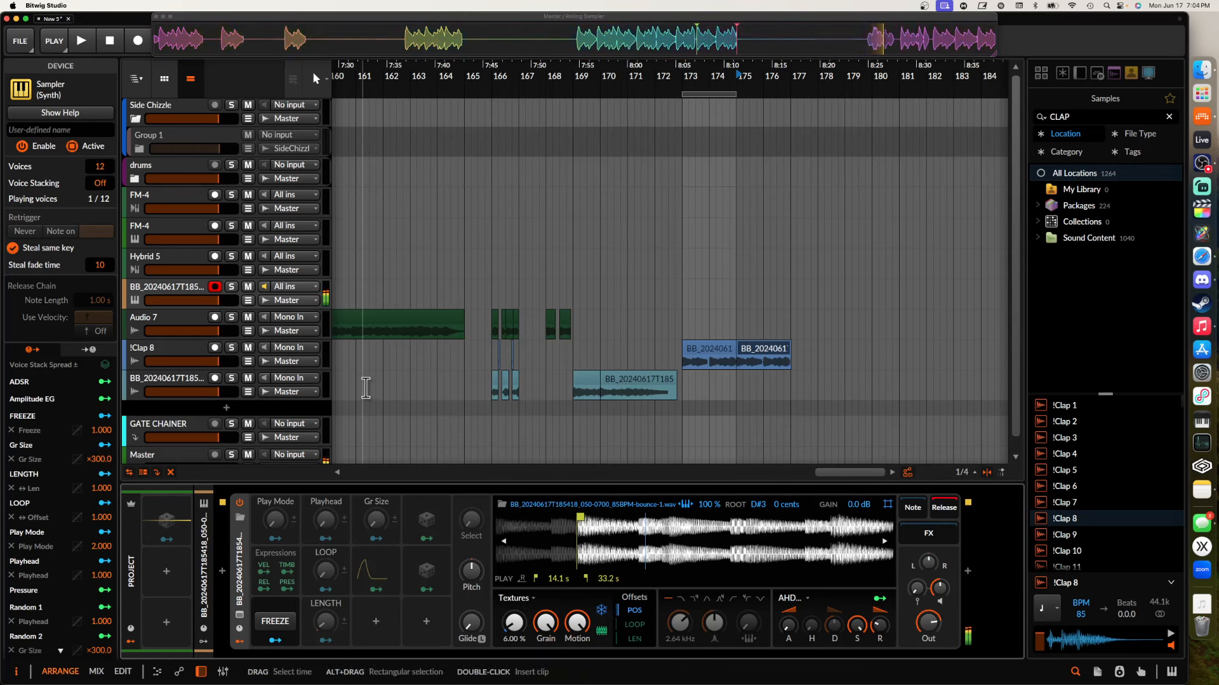
# Insert the Raum reverb after the Sampler and close its plug-in window
pyautogui.click(967, 572)
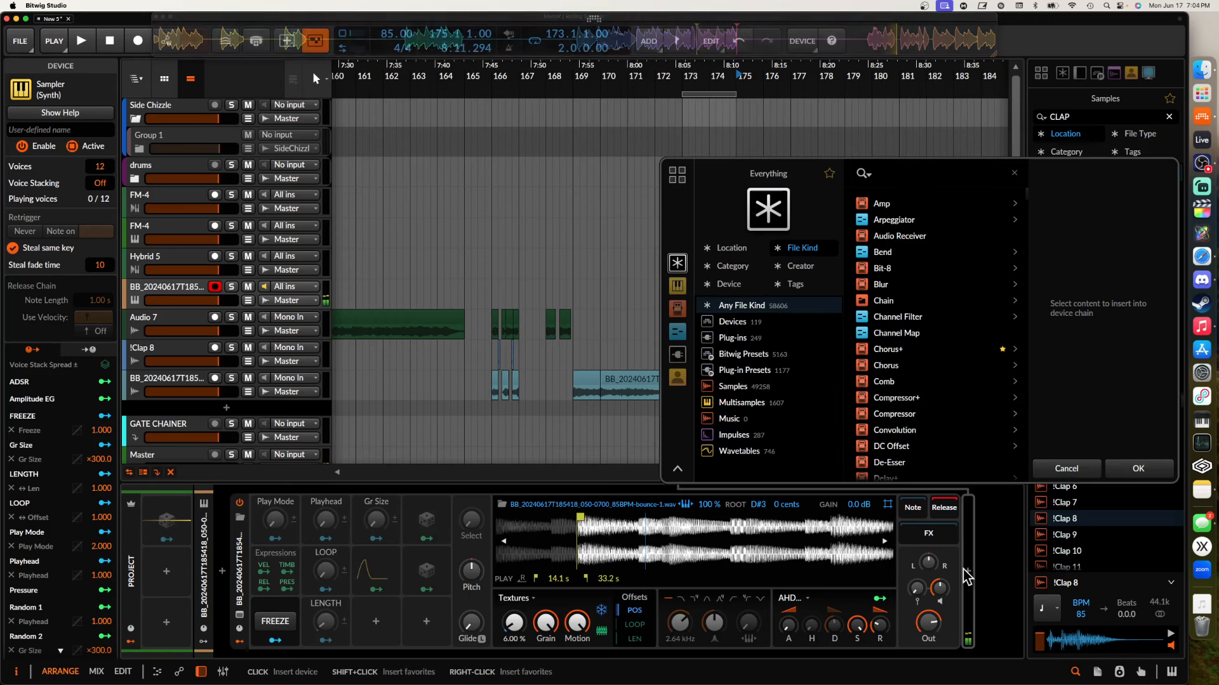
pyautogui.write('RAUM')
pyautogui.click(904, 220)
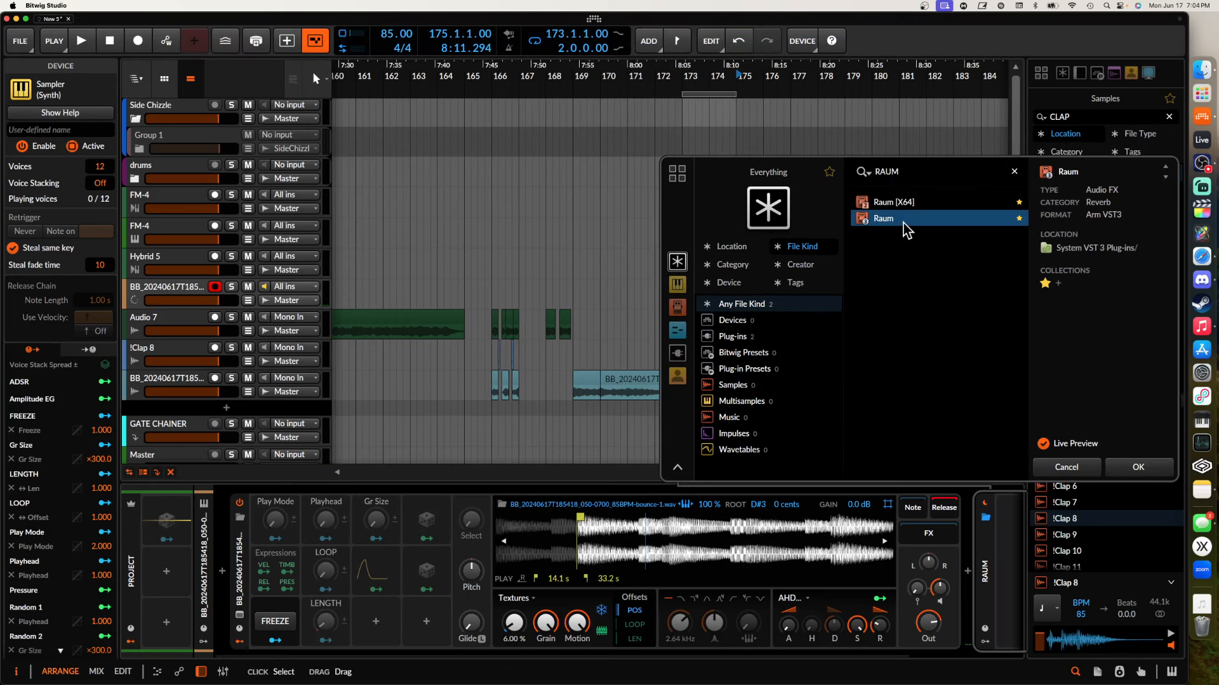
pyautogui.click(1136, 468)
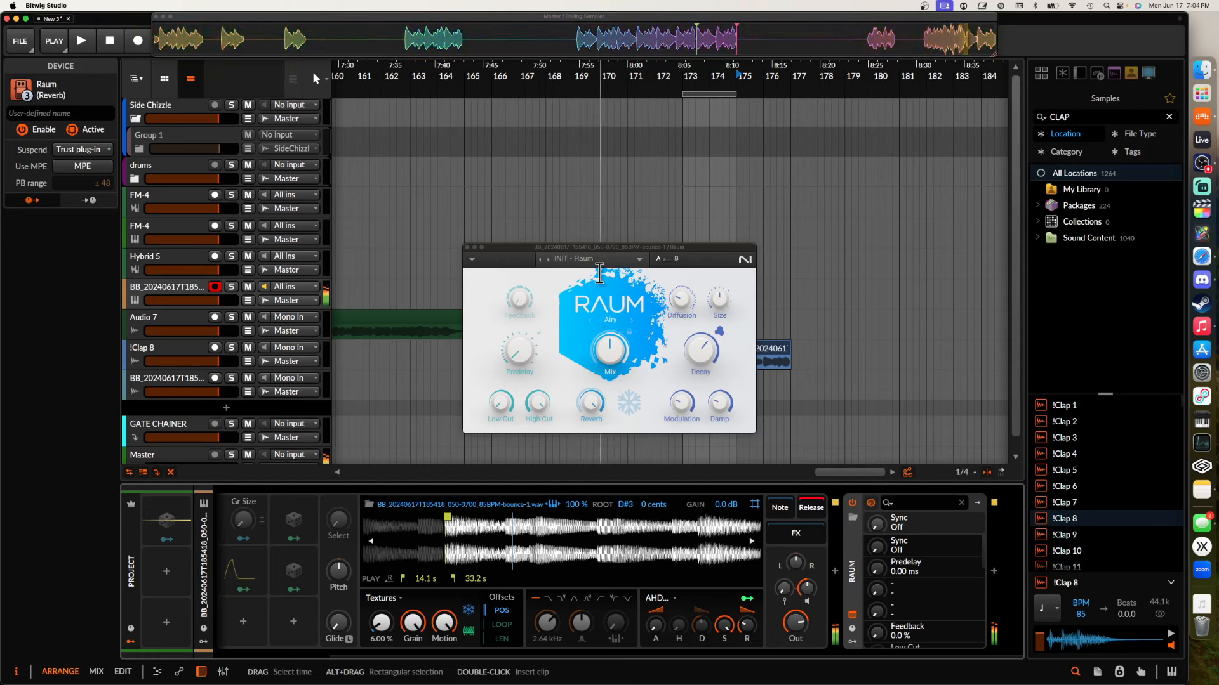
pyautogui.click(468, 247)
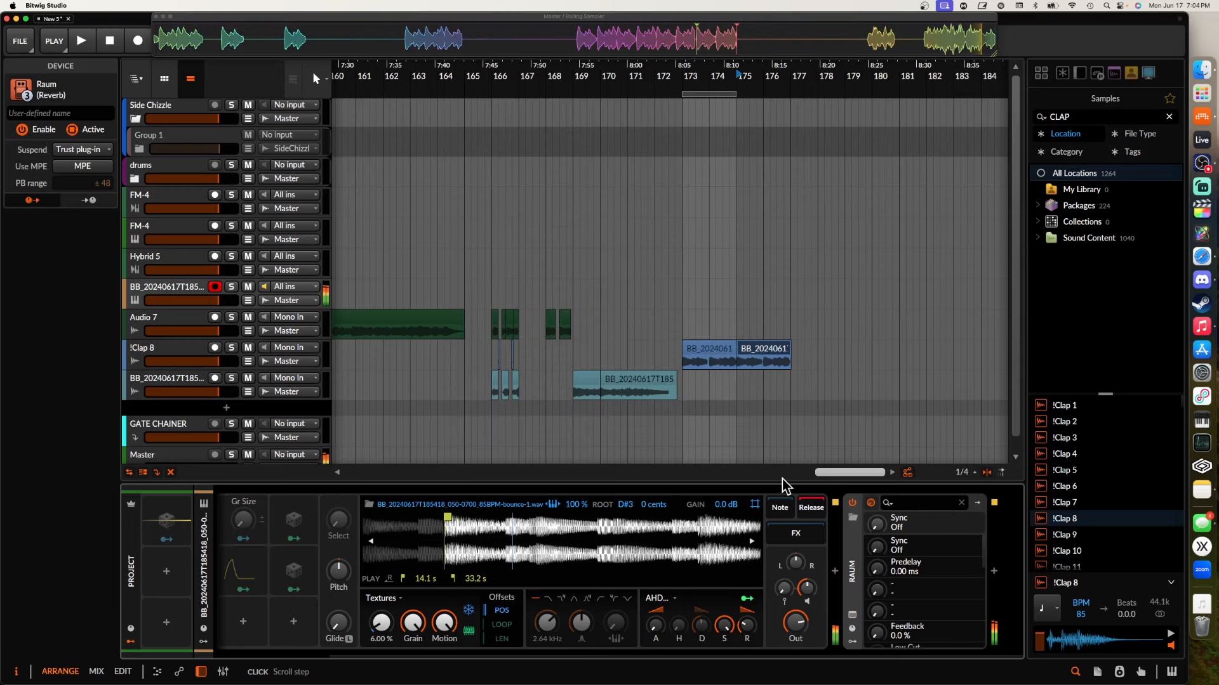
pyautogui.moveTo(784, 484); pyautogui.dragTo(787, 481)
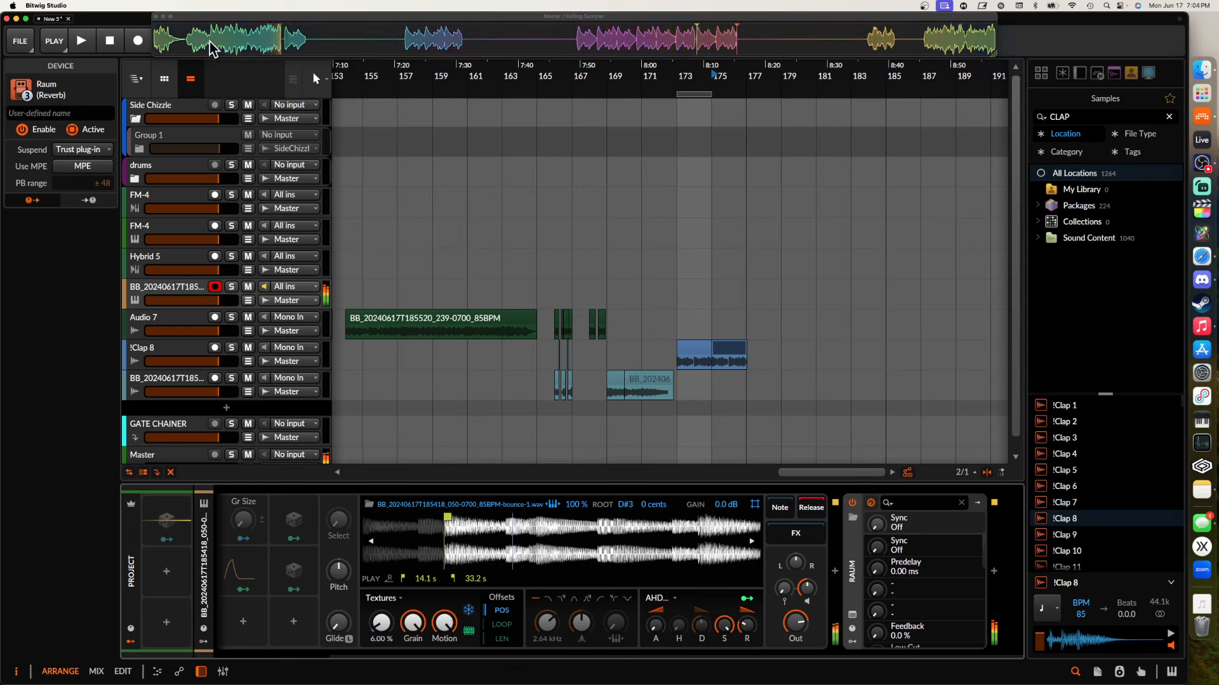
# Select the newly played Sampler passage in Rolling Sampler and place the nearly five-bar capture on !Clap 8 at bar 179
pyautogui.moveTo(209, 42); pyautogui.dragTo(339, 42)
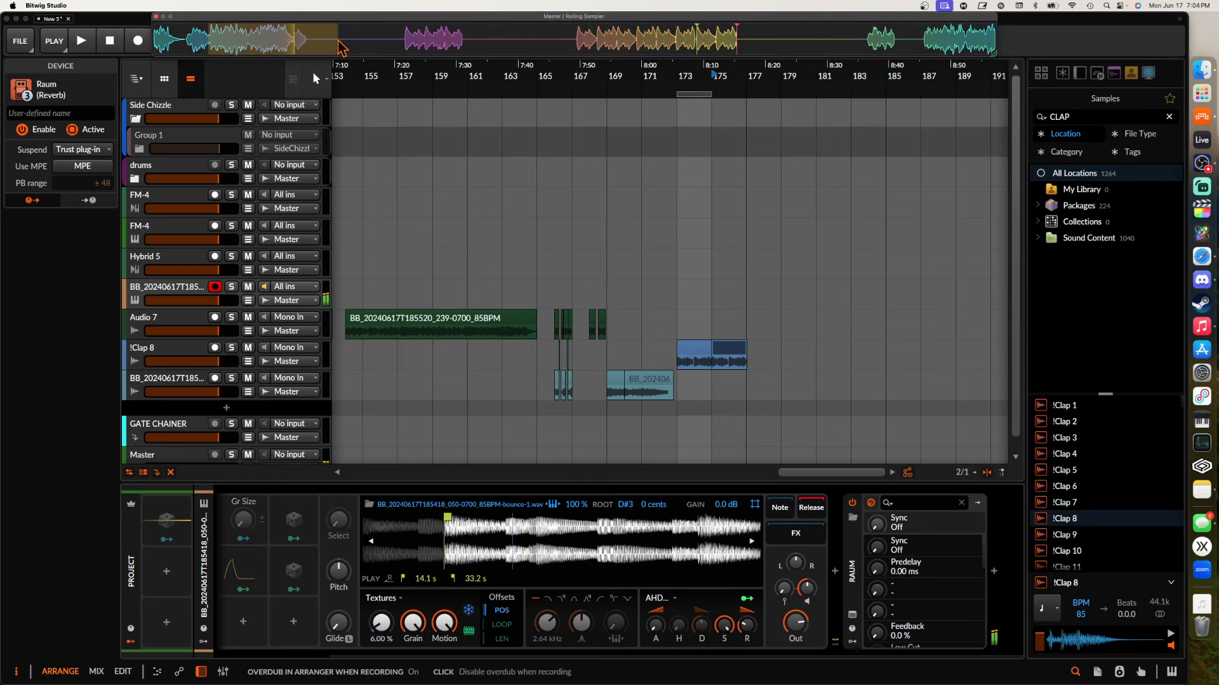
pyautogui.moveTo(233, 48); pyautogui.dragTo(804, 359)
pyautogui.scroll(-5, 805, 359)
pyautogui.scroll(-3, 511, 310)
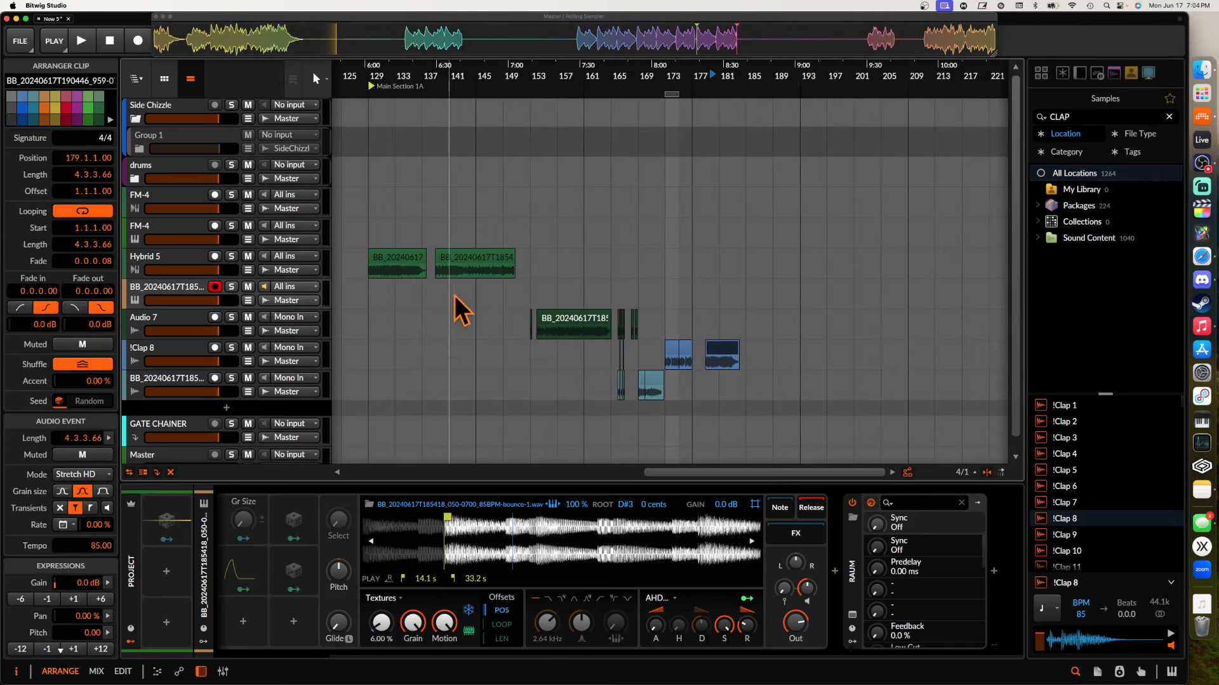
pyautogui.scroll(1, 671, 349)
pyautogui.scroll(3, 673, 349)
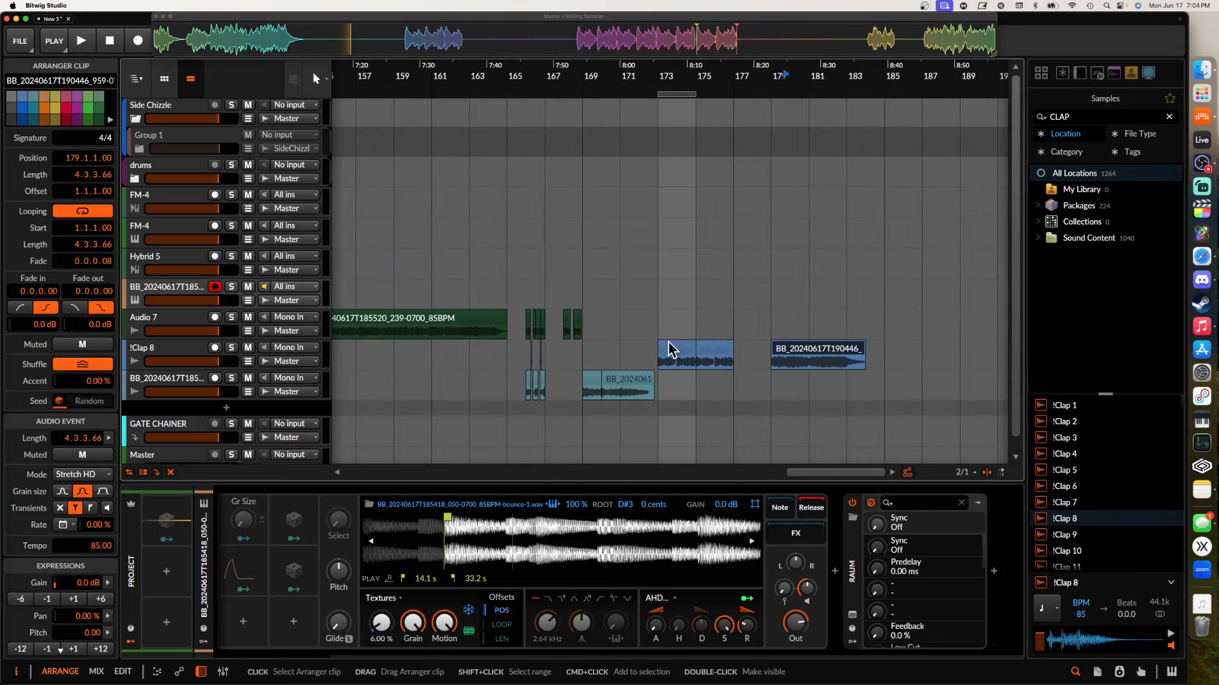
# Look over the arranged captures and select the two-bar loop clip at bar 173 on the !Clap 8 track
pyautogui.click(679, 350)
pyautogui.scroll(-1, 602, 345)
pyautogui.hscroll(-2, 602, 345)
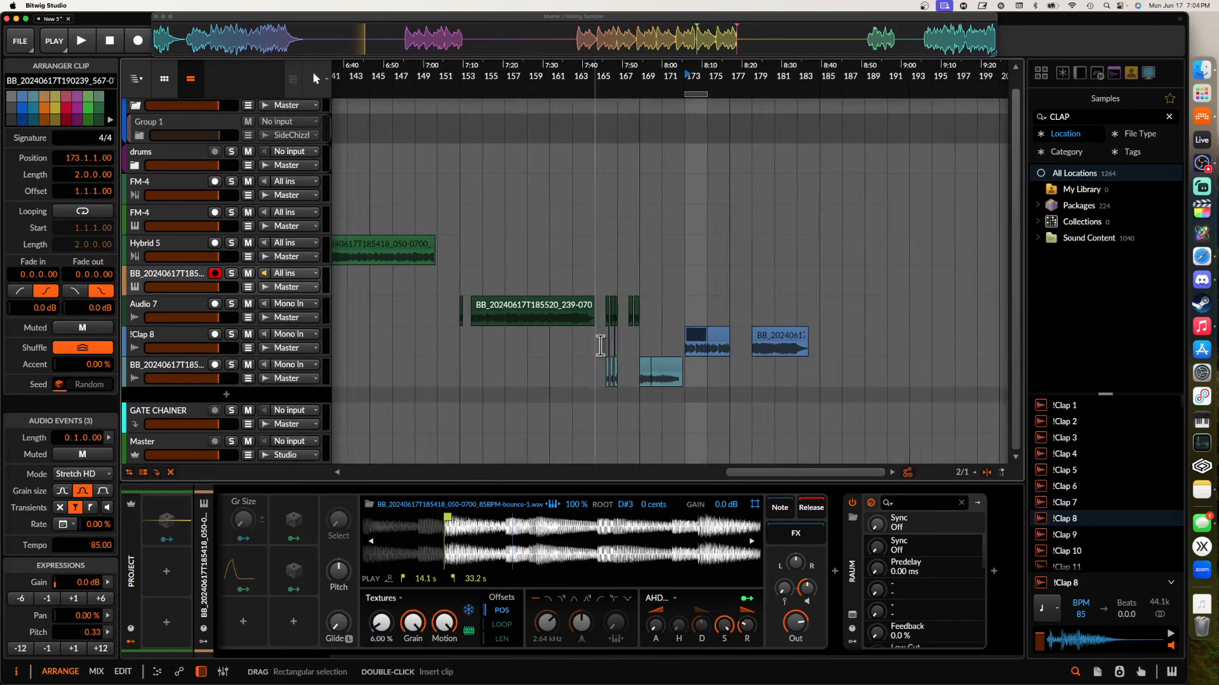
pyautogui.scroll(3, 601, 346)
pyautogui.hscroll(3, 601, 346)
pyautogui.scroll(-4, 602, 348)
pyautogui.hscroll(-3, 599, 347)
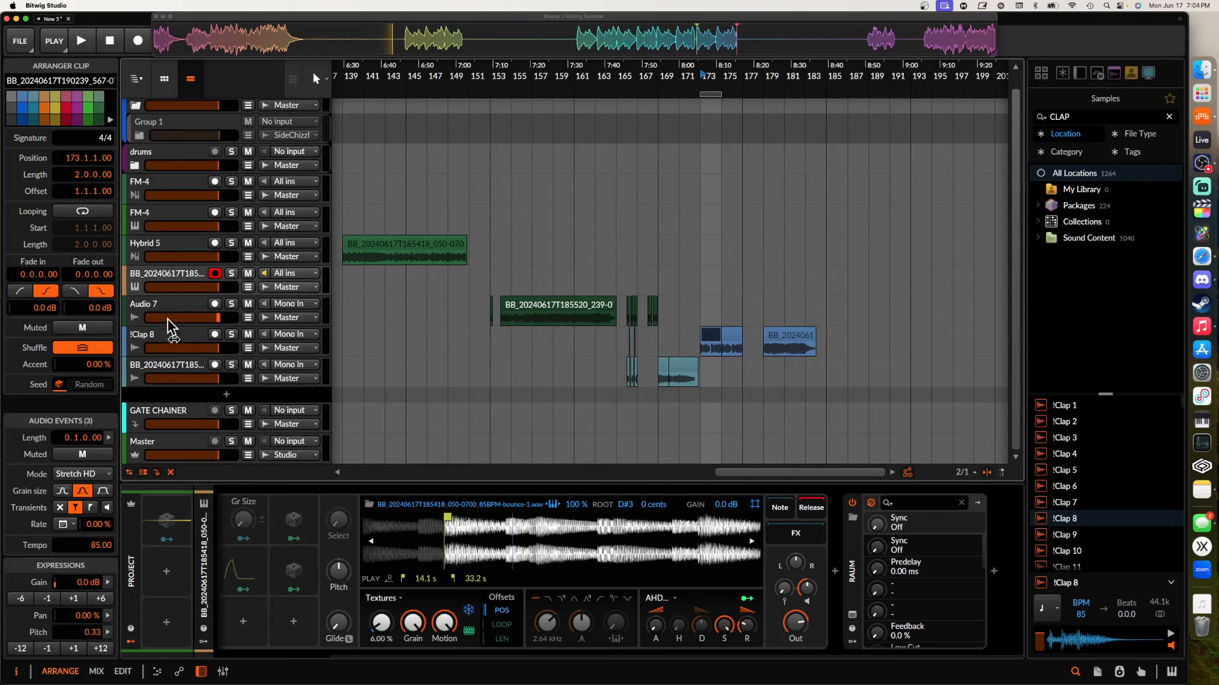
pyautogui.click(158, 336)
pyautogui.scroll(4, 528, 343)
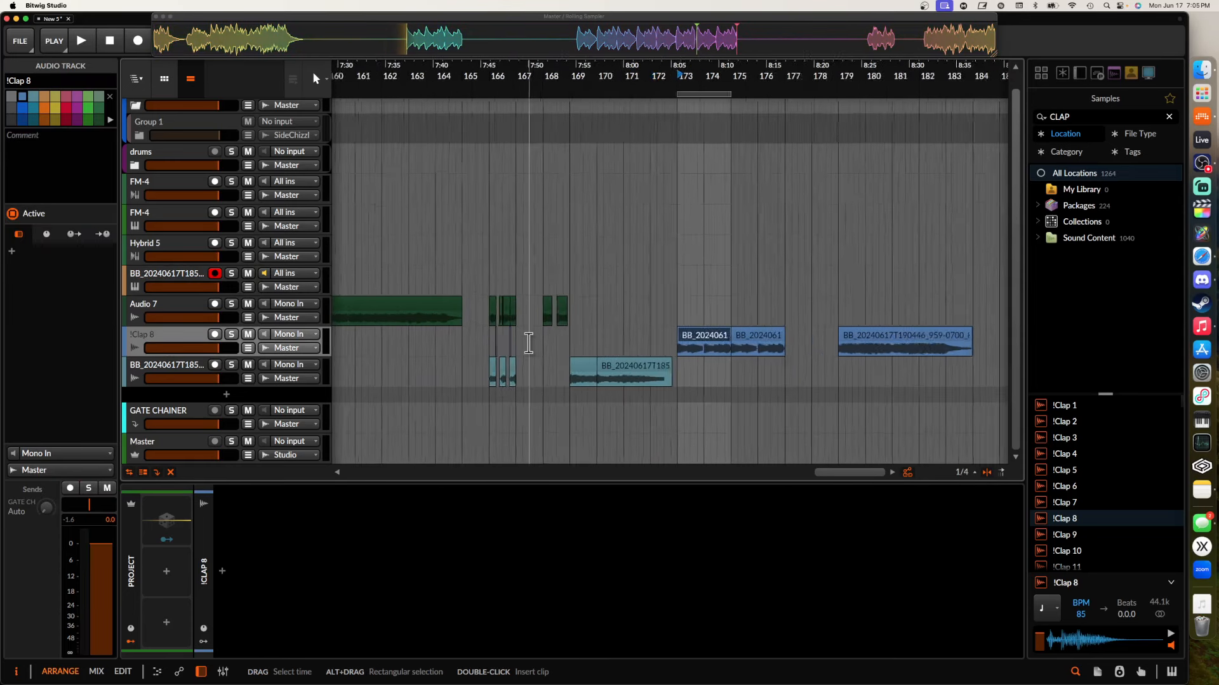
pyautogui.scroll(2, 528, 343)
pyautogui.click(761, 348)
pyautogui.scroll(-2, 754, 343)
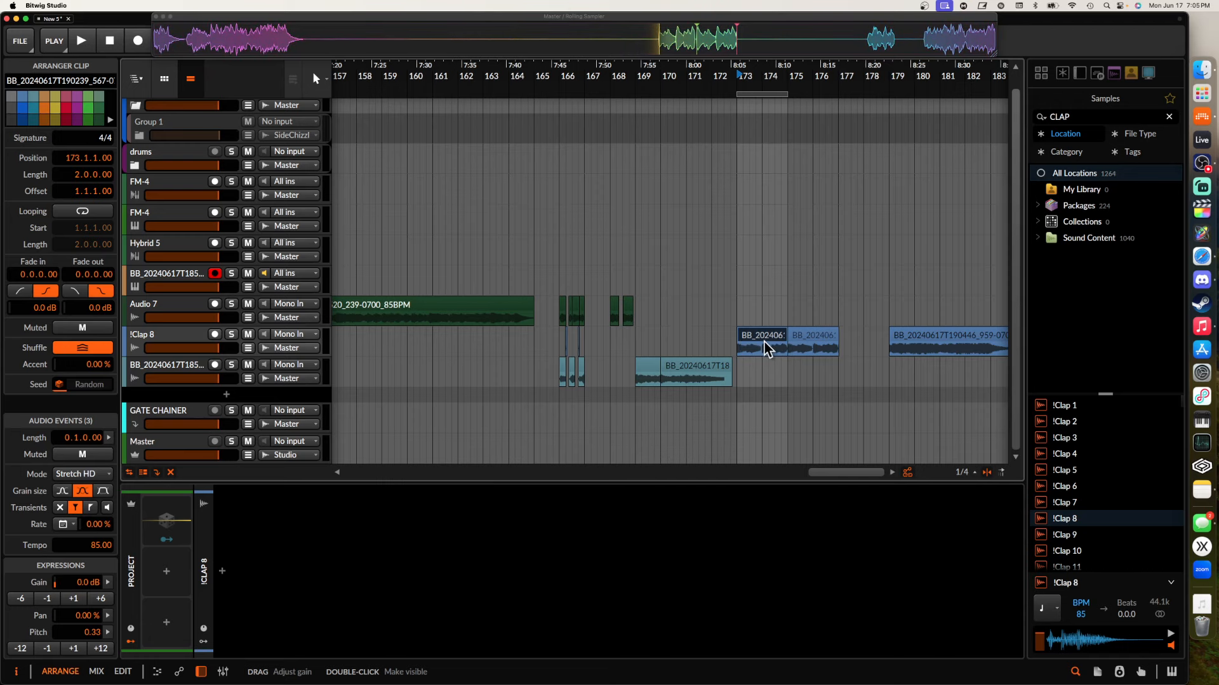
# Insert FabFilter Pro-Q 3 on the !Clap 8 track and enlarge its repositioned window
pyautogui.click(183, 337)
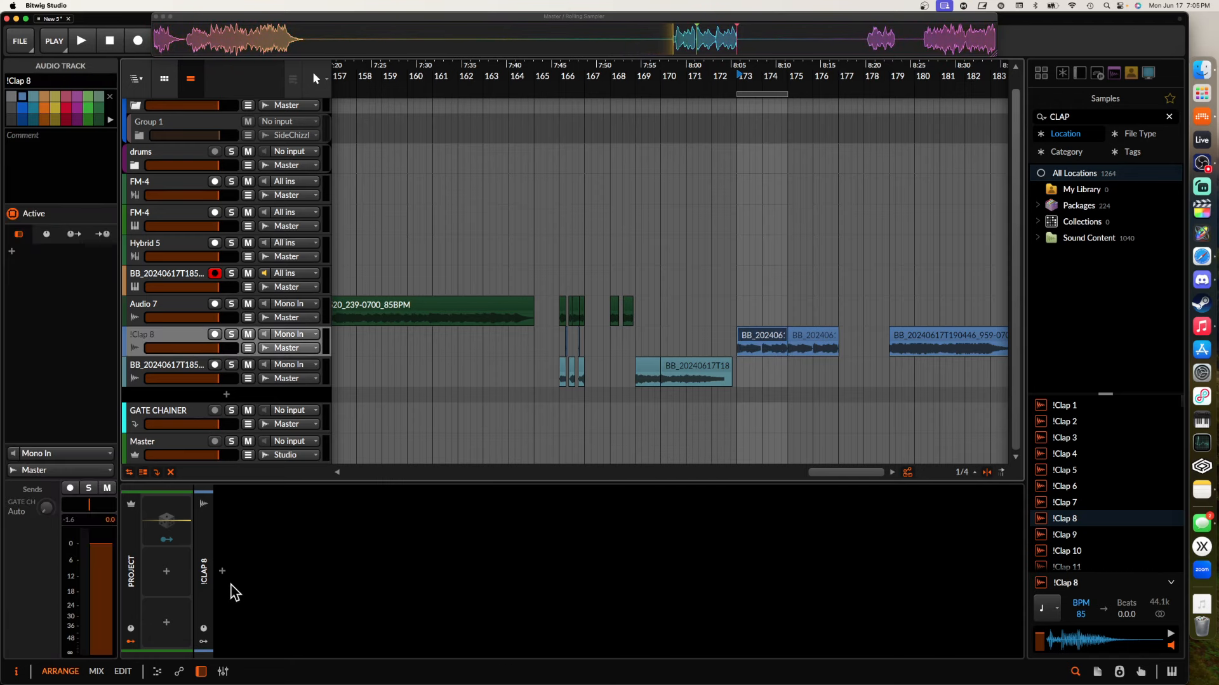
pyautogui.click(221, 571)
pyautogui.write('PRO')
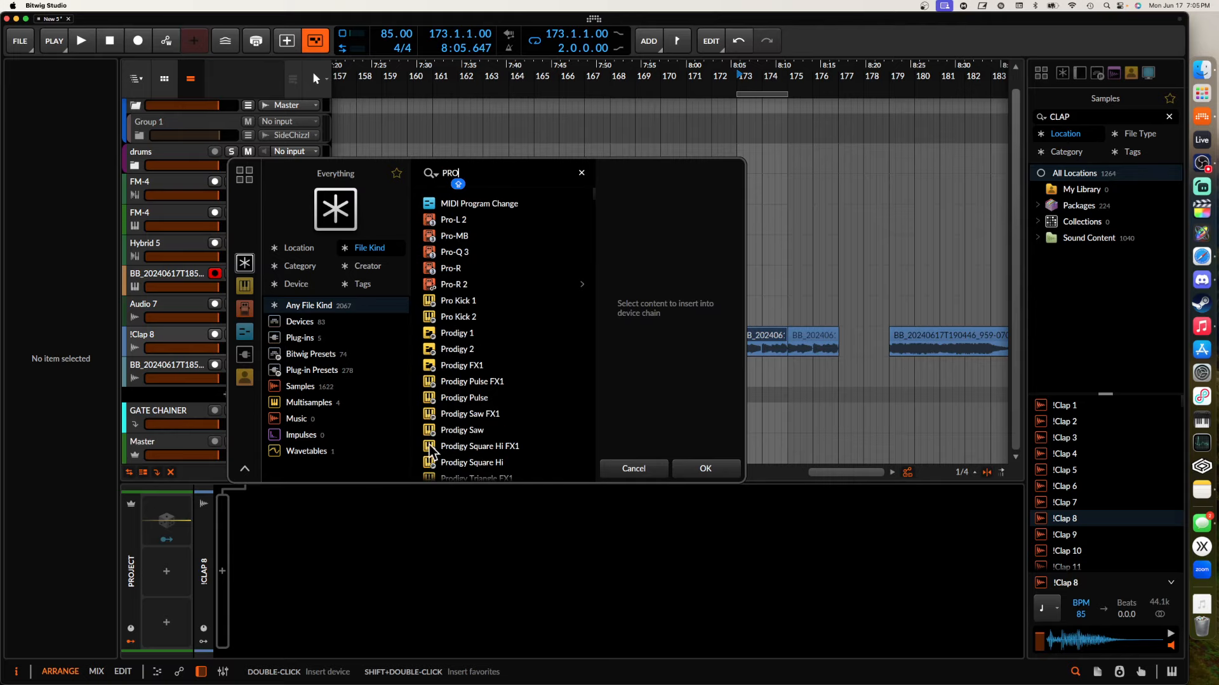
pyautogui.click(483, 252)
pyautogui.click(704, 469)
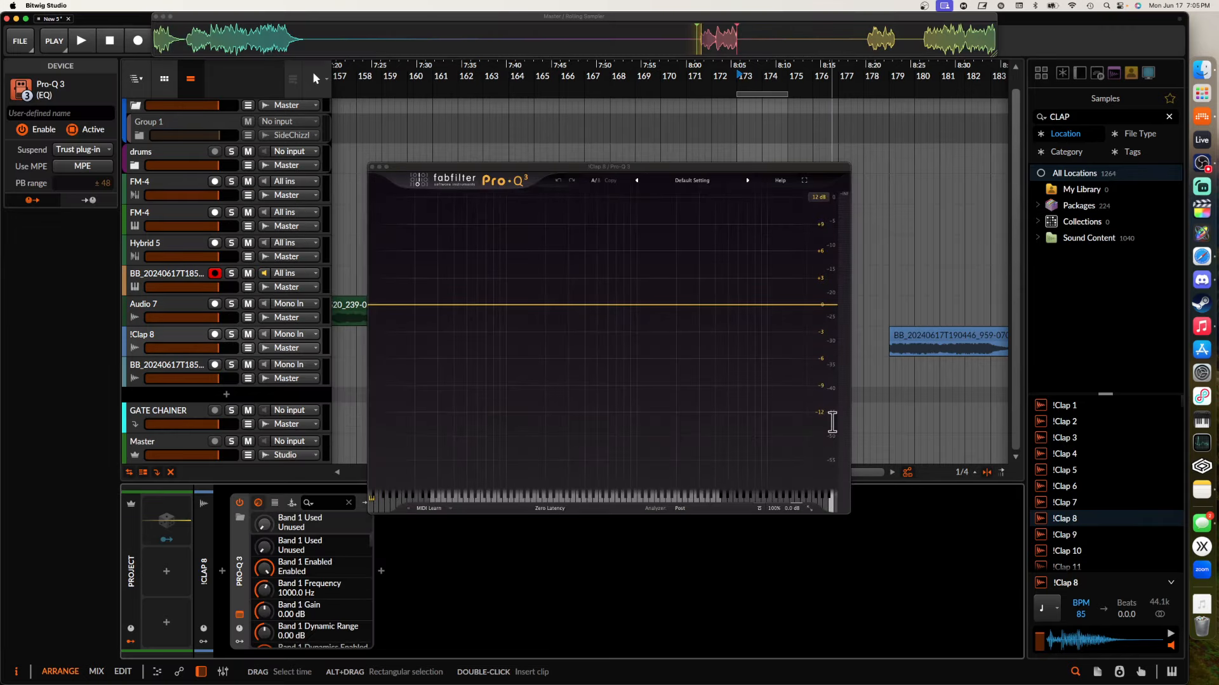
pyautogui.moveTo(508, 173); pyautogui.dragTo(367, 151)
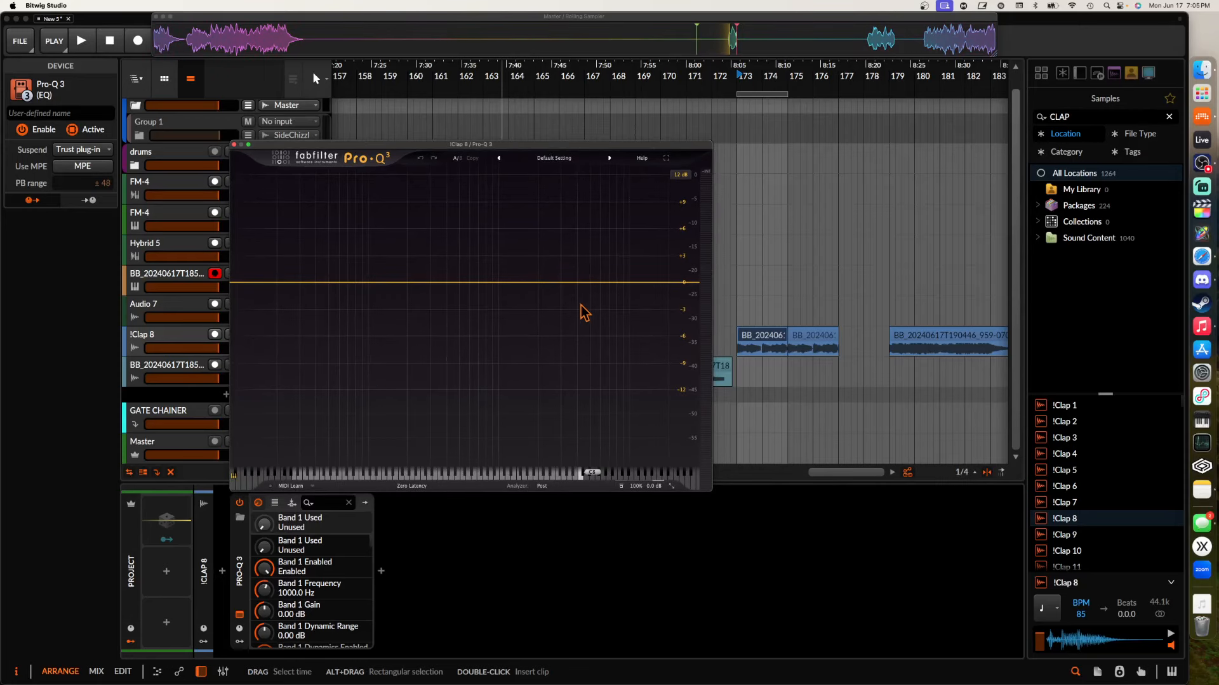
pyautogui.moveTo(711, 490); pyautogui.dragTo(1001, 604)
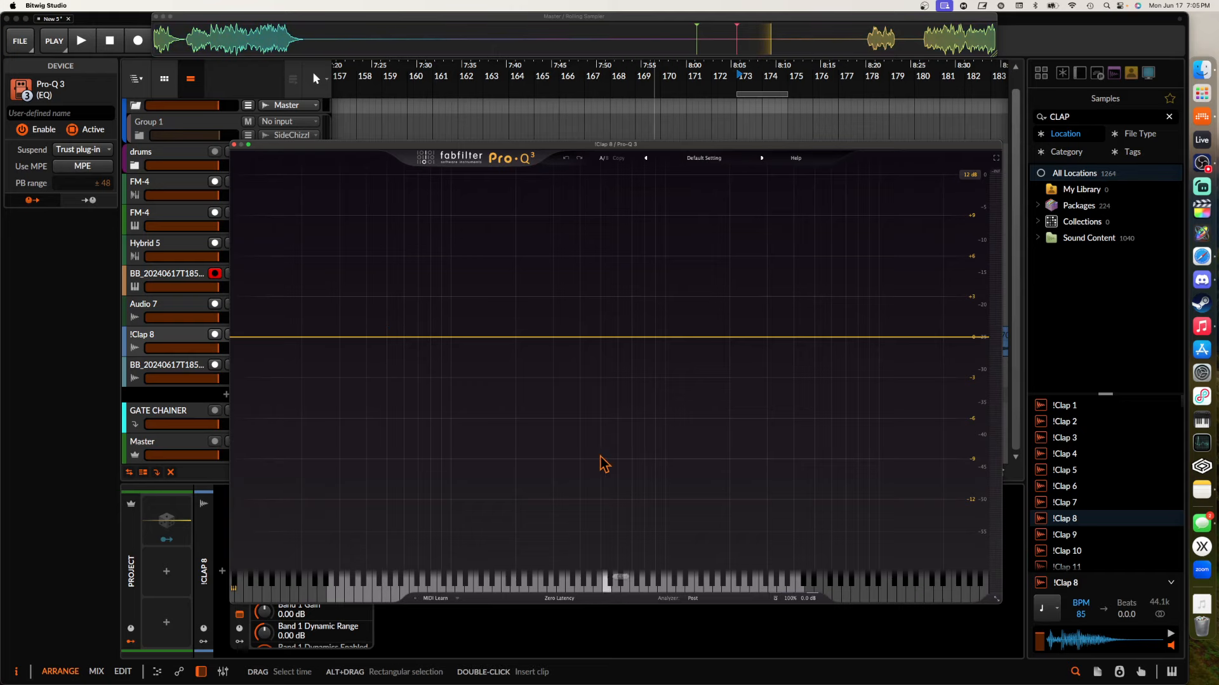
# Add a bell band in Pro-Q 3 and boost it about 8.24 dB at 134.62 Hz while auditioning the bar 173 loop
pyautogui.click(428, 337)
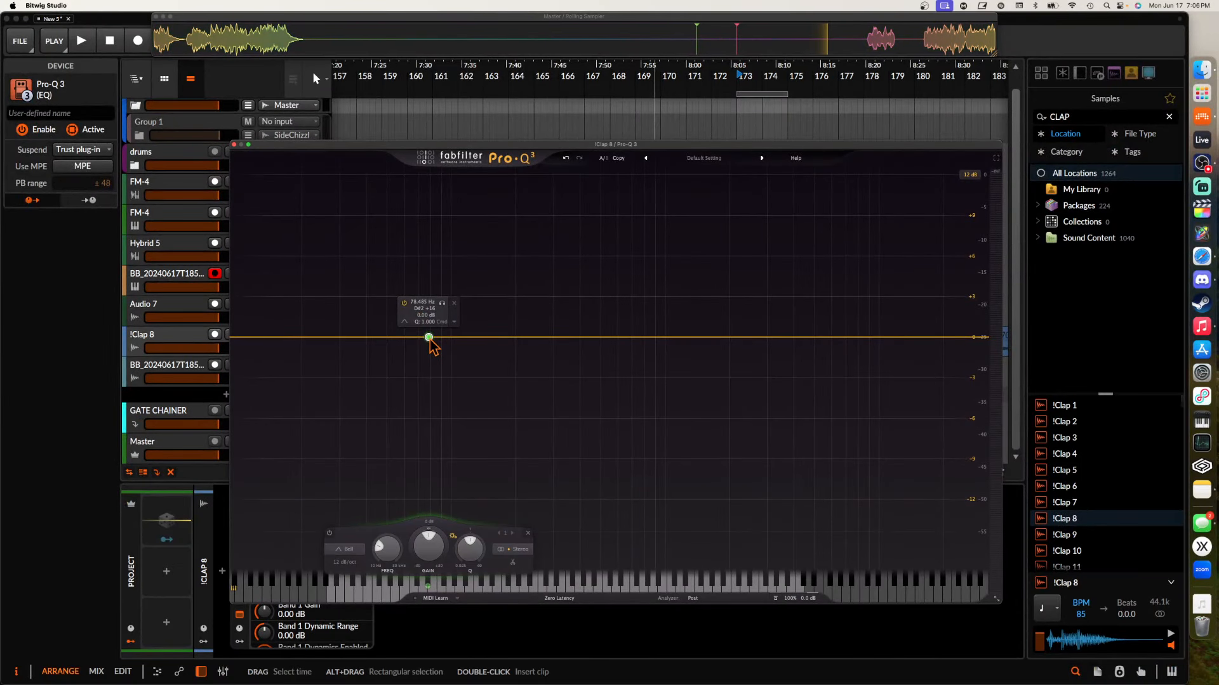
pyautogui.moveTo(684, 145); pyautogui.dragTo(715, 368)
pyautogui.click(754, 340)
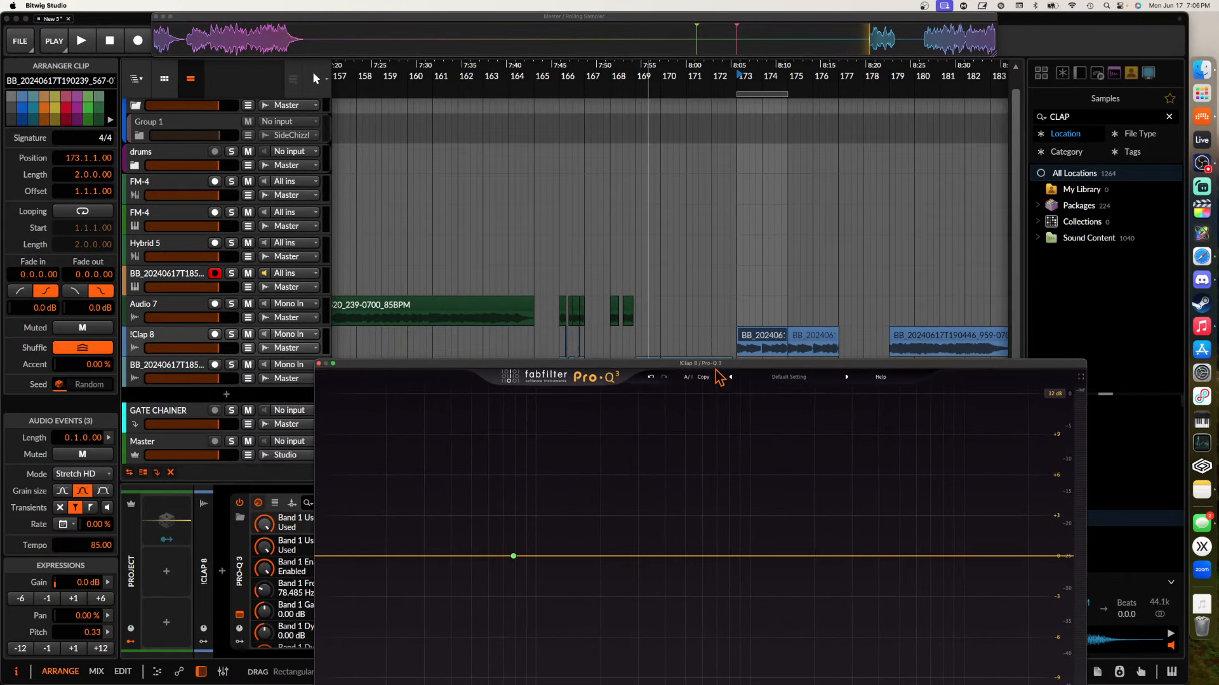
pyautogui.press('space')
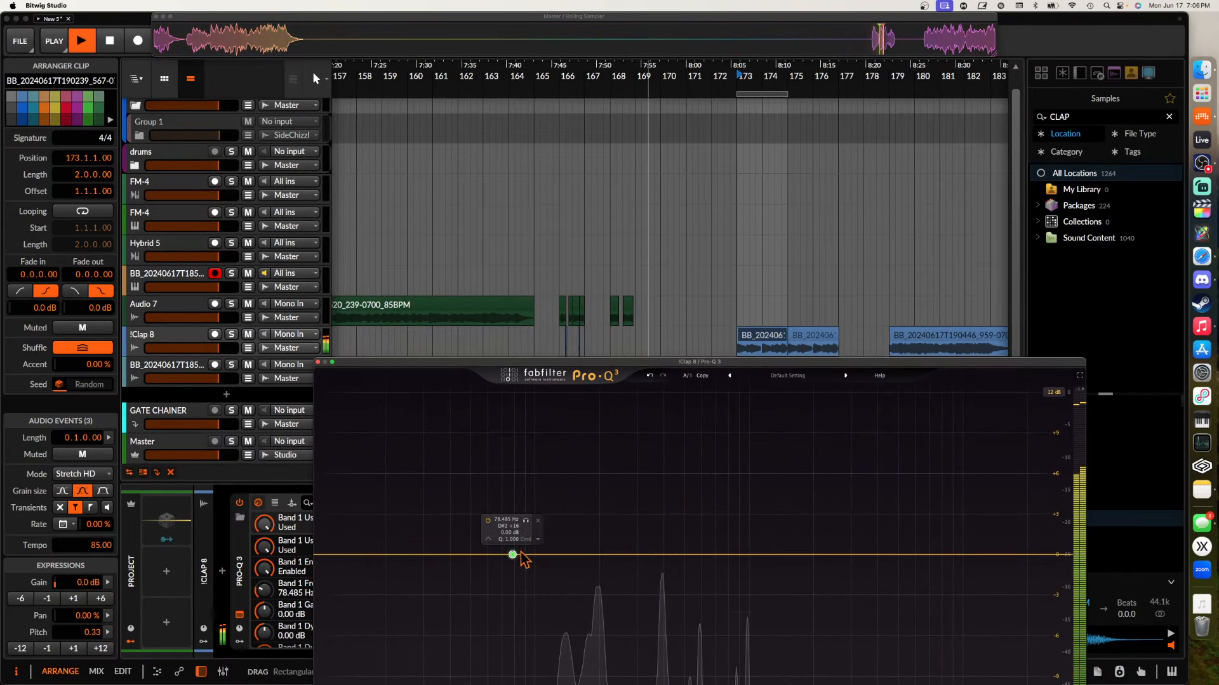
pyautogui.moveTo(513, 556); pyautogui.dragTo(561, 461)
pyautogui.press('space')
pyautogui.scroll(2, 561, 460)
pyautogui.press('space')
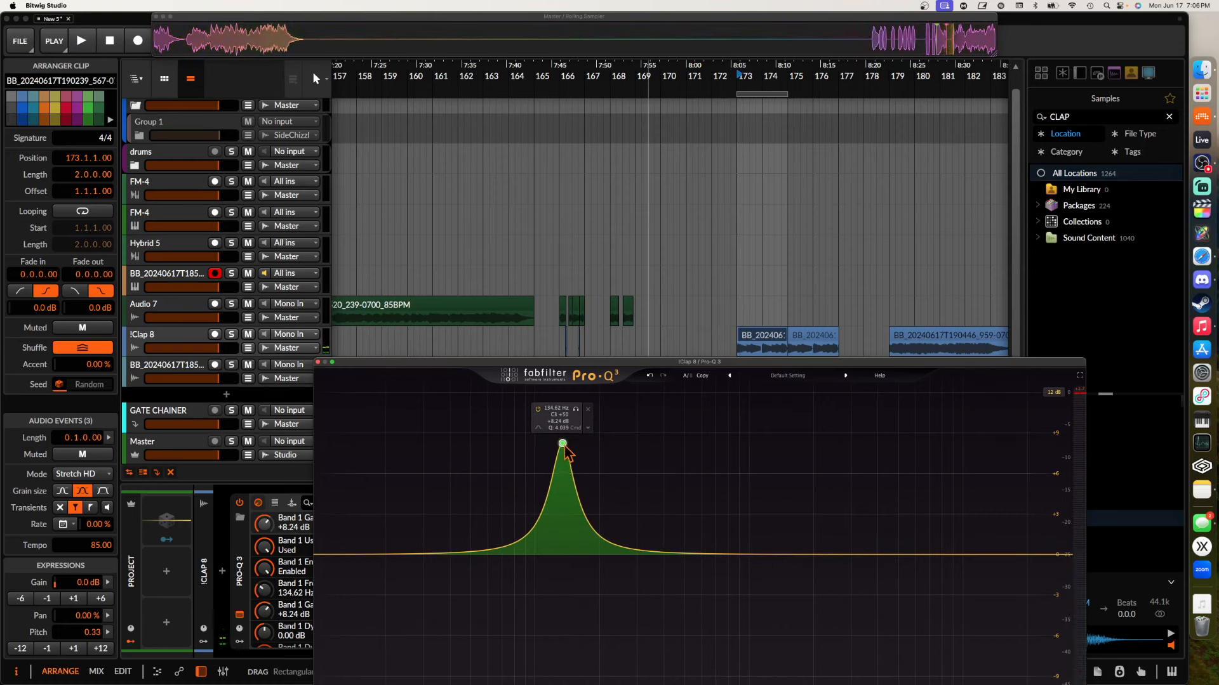
# Narrow the bell band to a Q of about 7.5 while starting and stopping the loop
pyautogui.scroll(3, 563, 444)
pyautogui.scroll(2, 563, 444)
pyautogui.press('space')
pyautogui.press('space')
pyautogui.press('space')
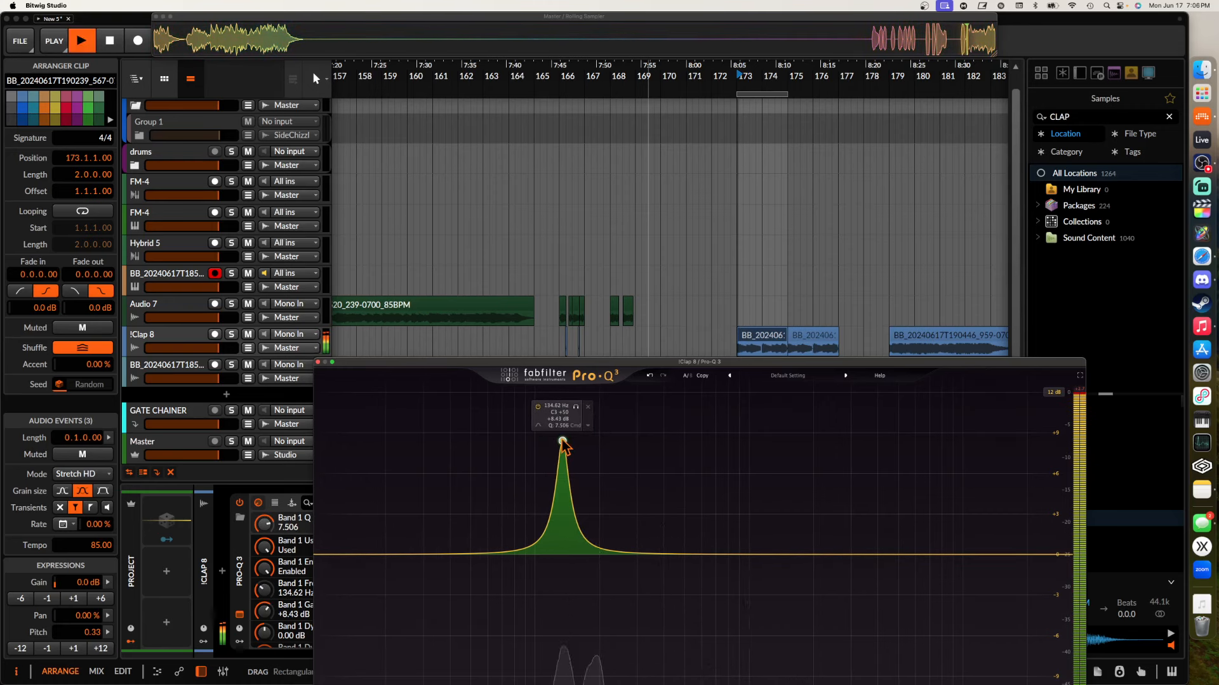
pyautogui.press('space')
# Raise the bell band to about +14.68 dB at 137.93 Hz and audition the loop in short bursts
pyautogui.moveTo(562, 442); pyautogui.dragTo(565, 356)
pyautogui.press('space')
pyautogui.press('space')
pyautogui.press('space')
pyautogui.press('space')
pyautogui.press('space')
pyautogui.press('space')
pyautogui.press('space')
pyautogui.press('space')
pyautogui.press('space')
pyautogui.press('space')
pyautogui.press('space')
pyautogui.press('space')
pyautogui.press('space')
pyautogui.press('space')
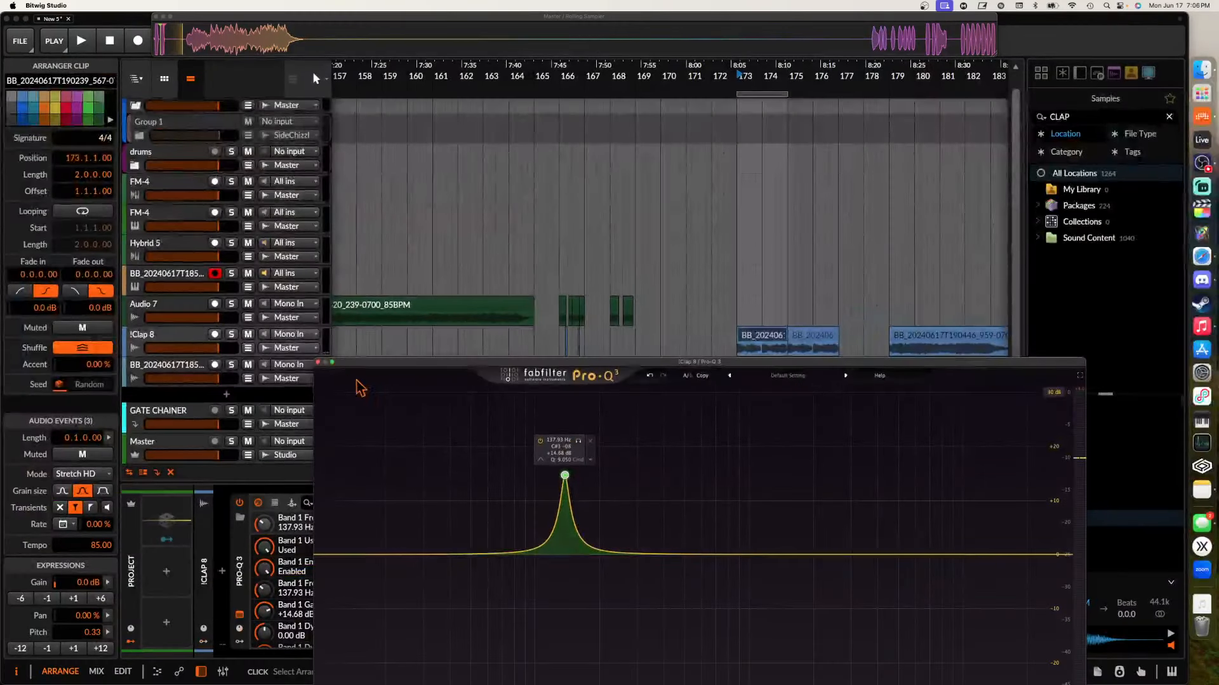
# Insert kHs Frequency Shifter before Pro-Q 3 on the !Clap 8 track and close its plug-in window
pyautogui.moveTo(352, 362); pyautogui.dragTo(458, 139)
pyautogui.click(222, 573)
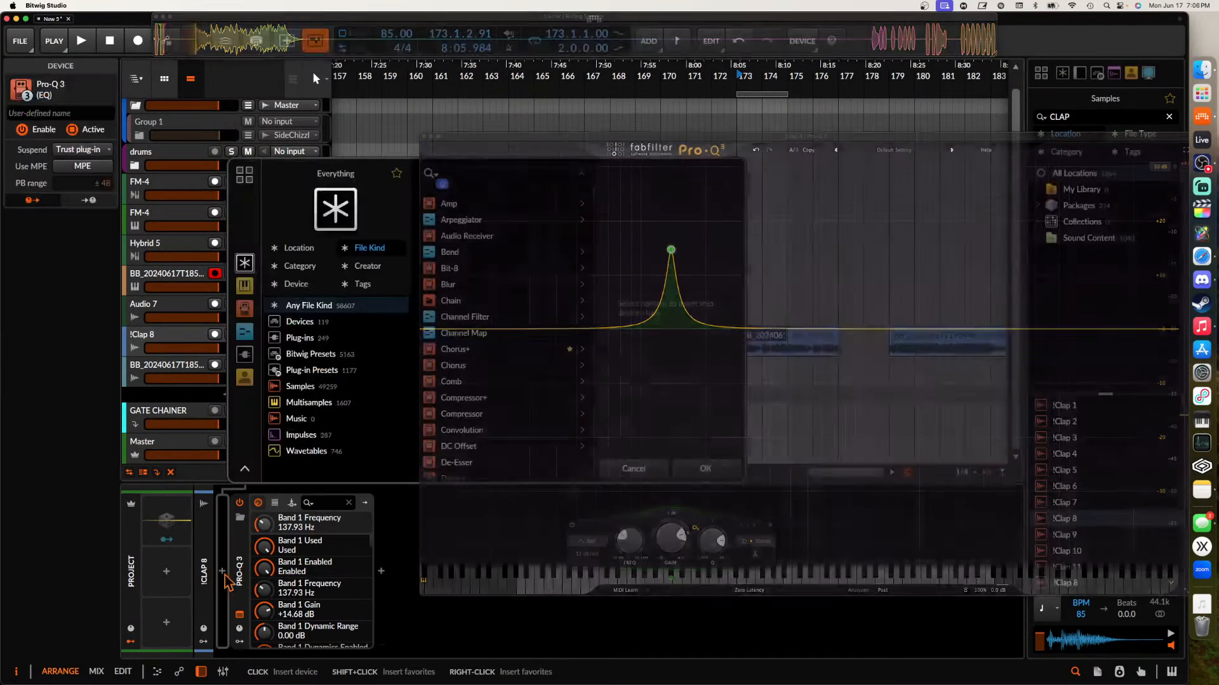
pyautogui.write('FRE')
pyautogui.doubleClick(483, 300)
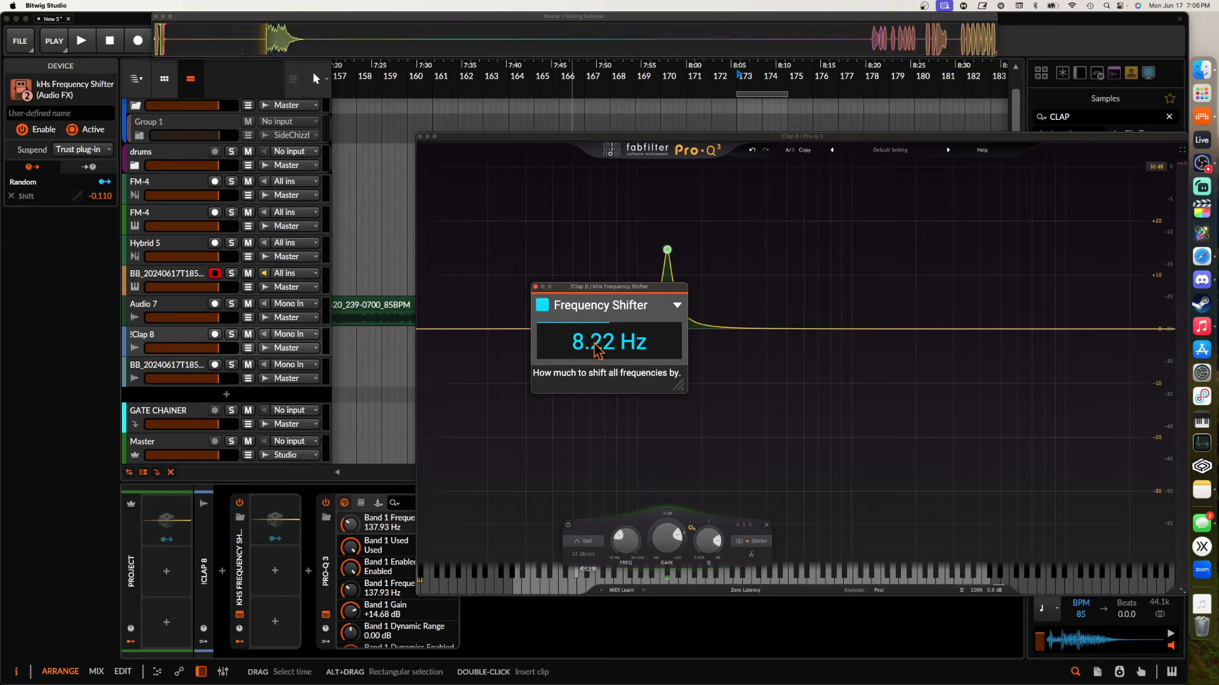
pyautogui.click(535, 287)
# Retune the Pro-Q 3 bell band to about 143.31 Hz while playing the loop, and stop playback
pyautogui.click(671, 251)
pyautogui.press('space')
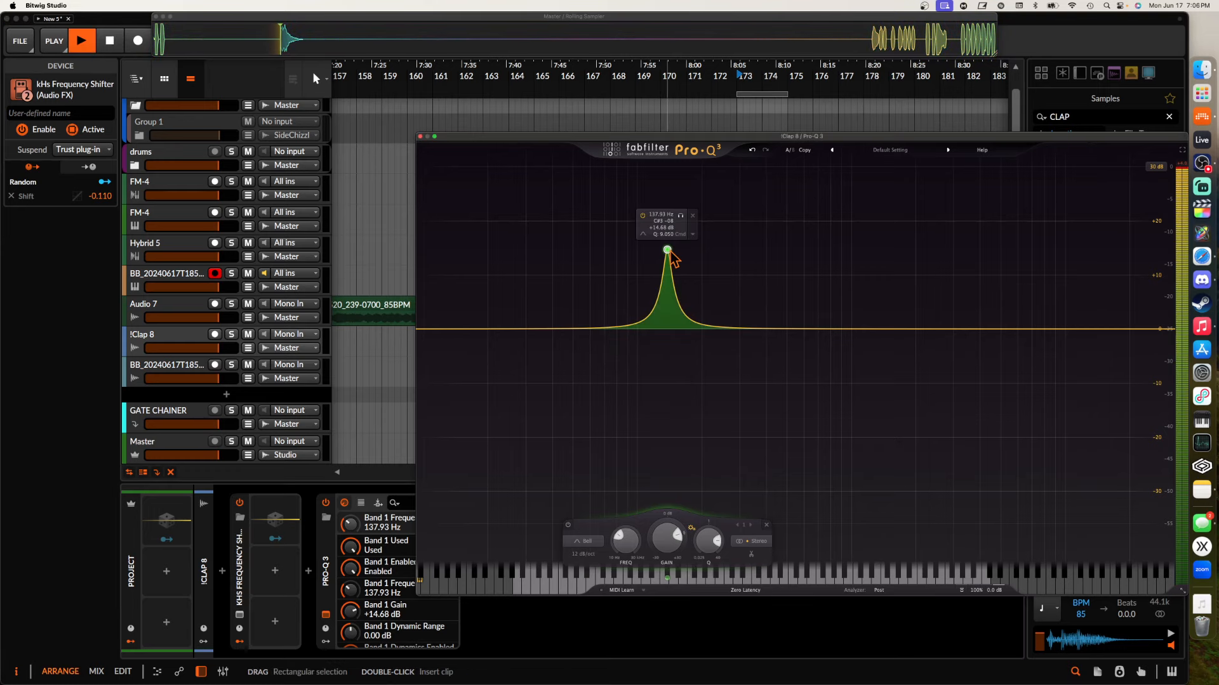
pyautogui.moveTo(671, 251); pyautogui.dragTo(675, 251)
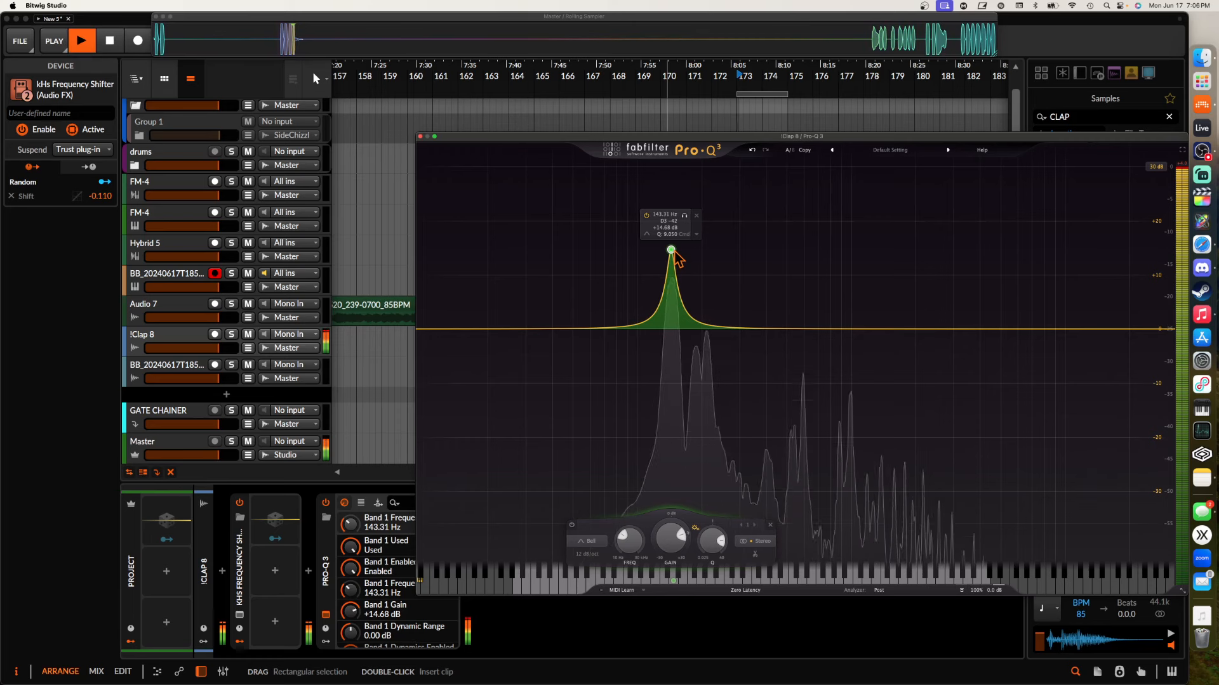
pyautogui.press('space')
# Check the Frequency Shifter's shift amount, close its window, and return to the Pro-Q 3 bell band
pyautogui.click(240, 615)
pyautogui.click(241, 615)
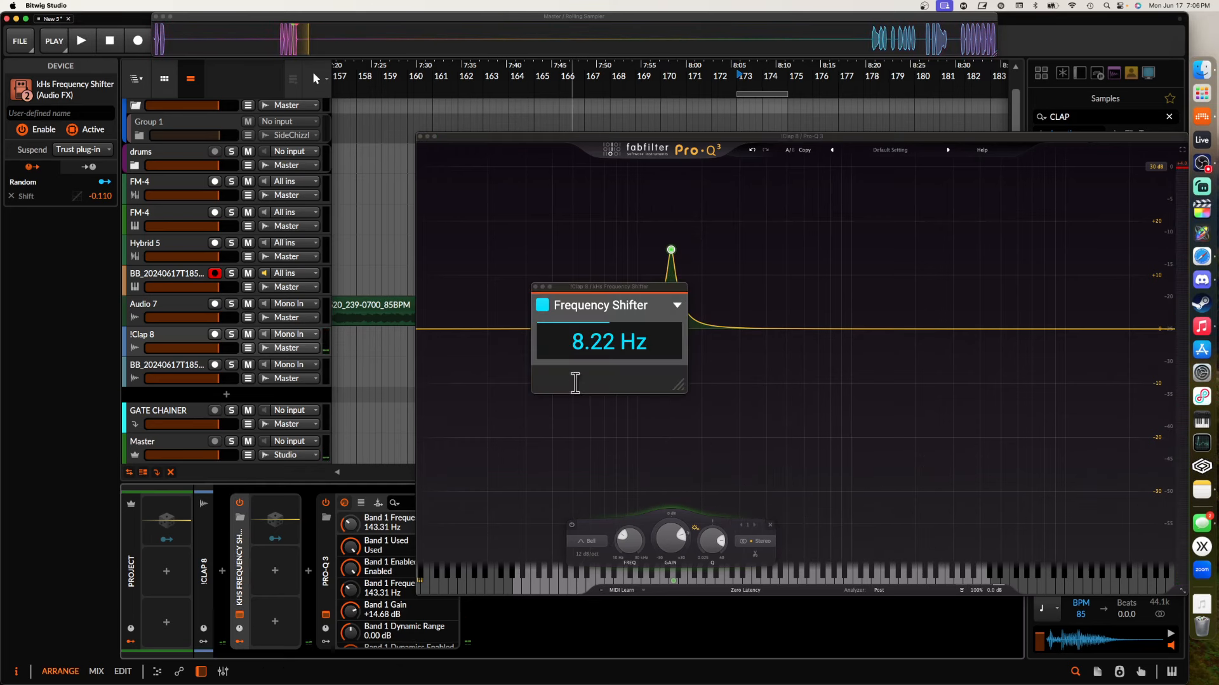
pyautogui.click(535, 286)
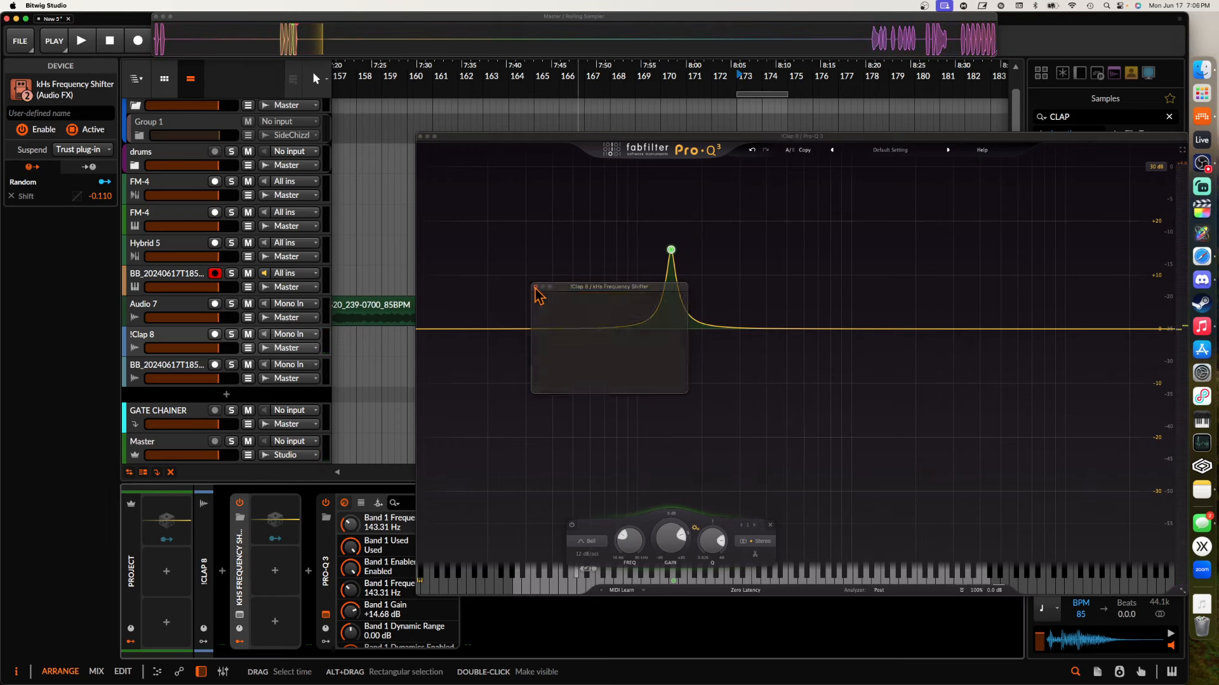
pyautogui.click(672, 250)
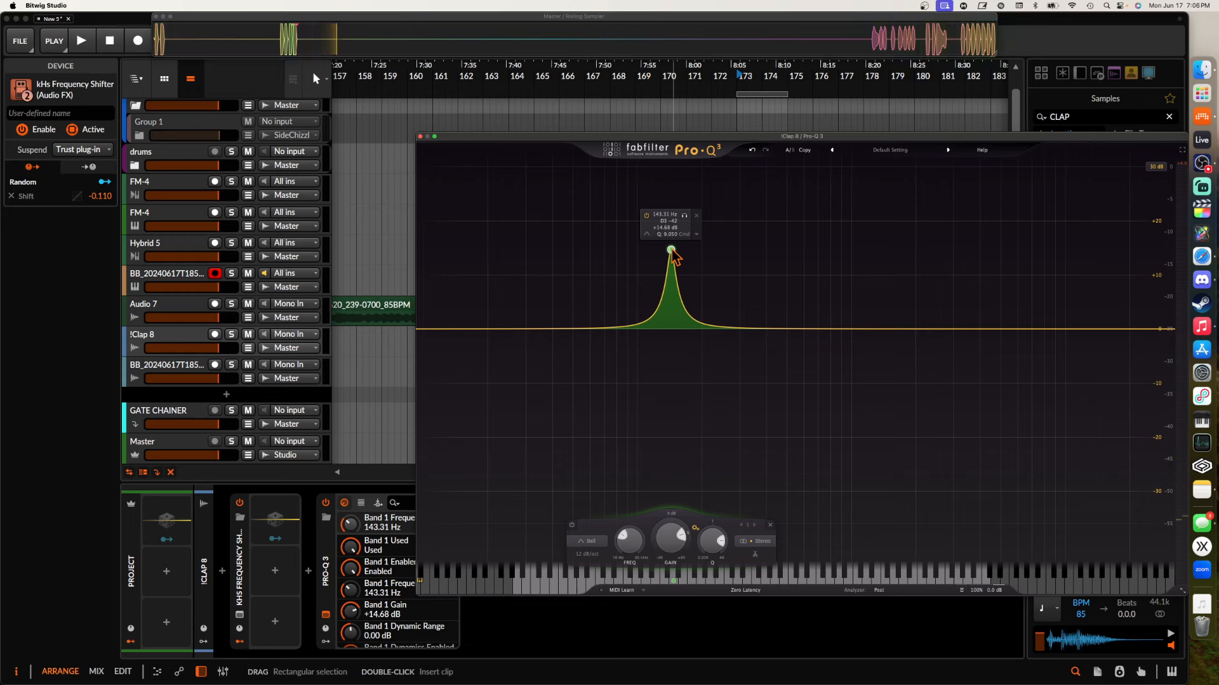
# Retune the Pro-Q 3 bell band to about 168.43 Hz at +14.70 dB, auditioning the loop in short bursts
pyautogui.press('space')
pyautogui.moveTo(674, 250); pyautogui.dragTo(673, 250)
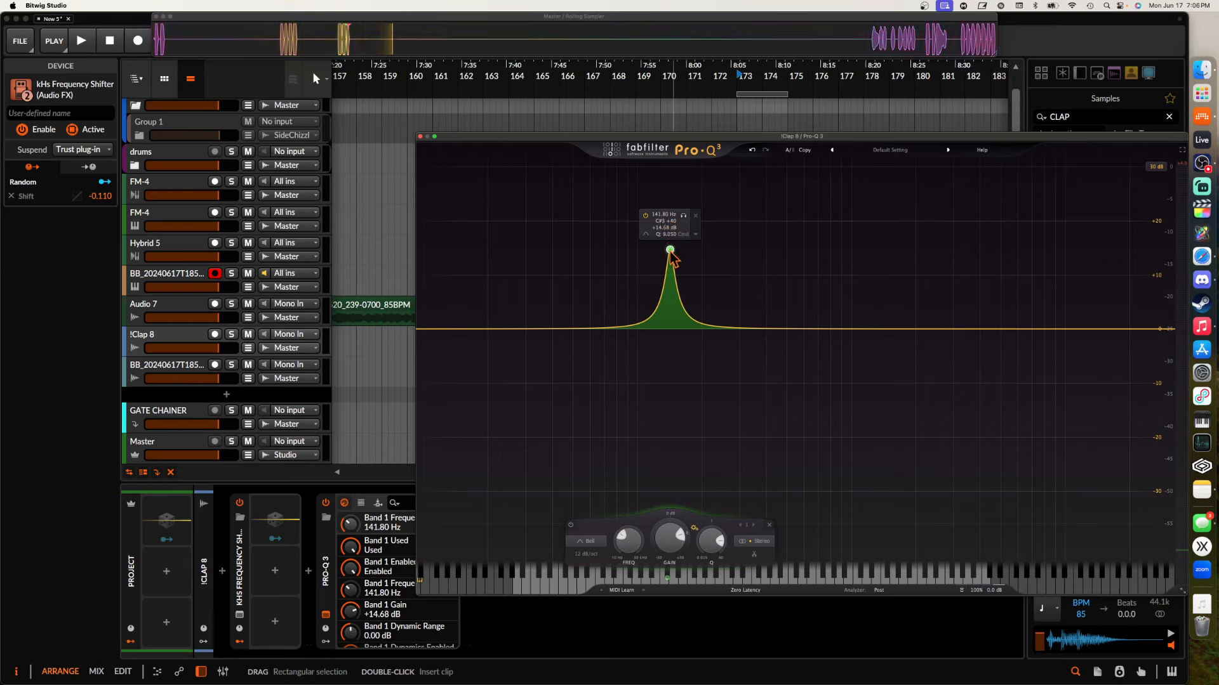
pyautogui.moveTo(670, 250); pyautogui.dragTo(686, 252)
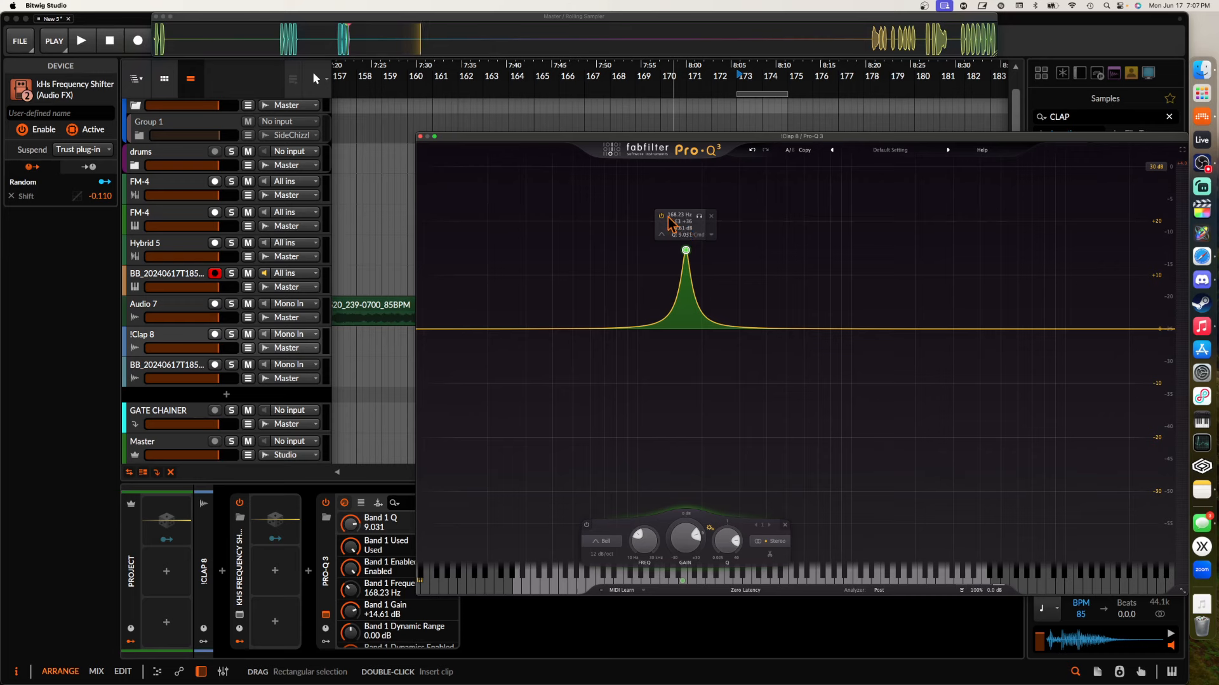
pyautogui.press('space')
pyautogui.press('space')
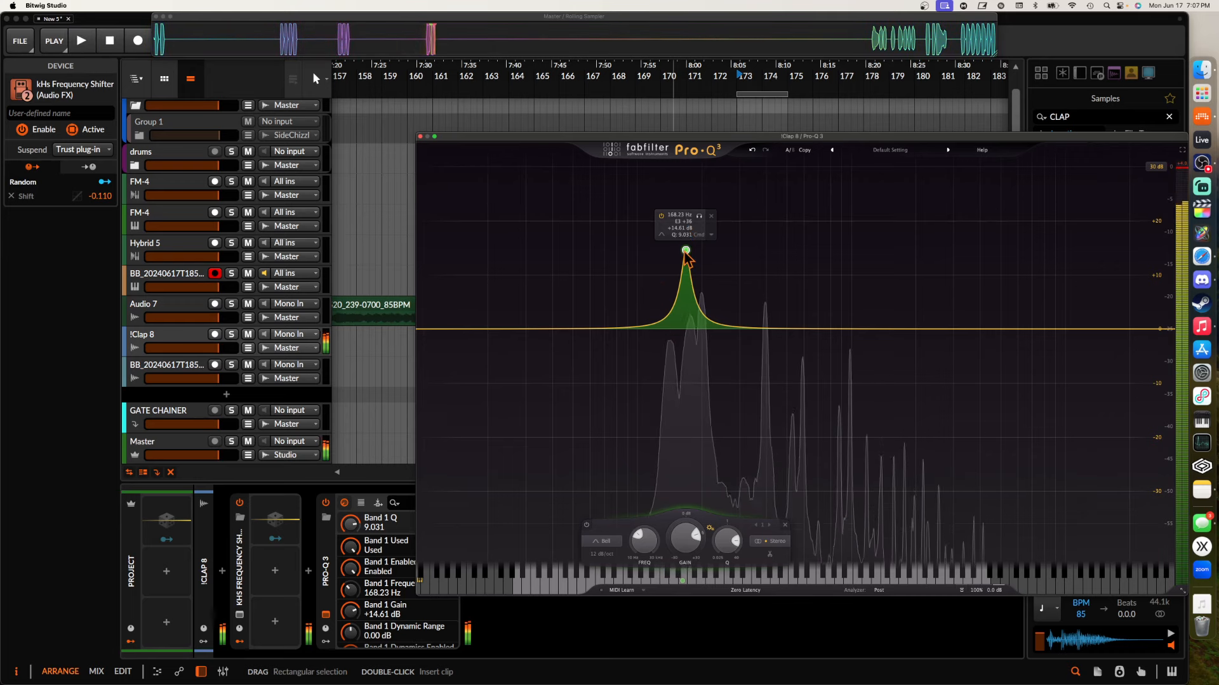
pyautogui.moveTo(685, 251)
pyautogui.mouseDown()
pyautogui.moveTo(669, 255)
pyautogui.moveTo(686, 249)
pyautogui.mouseUp()
pyautogui.press('space')
pyautogui.press('space')
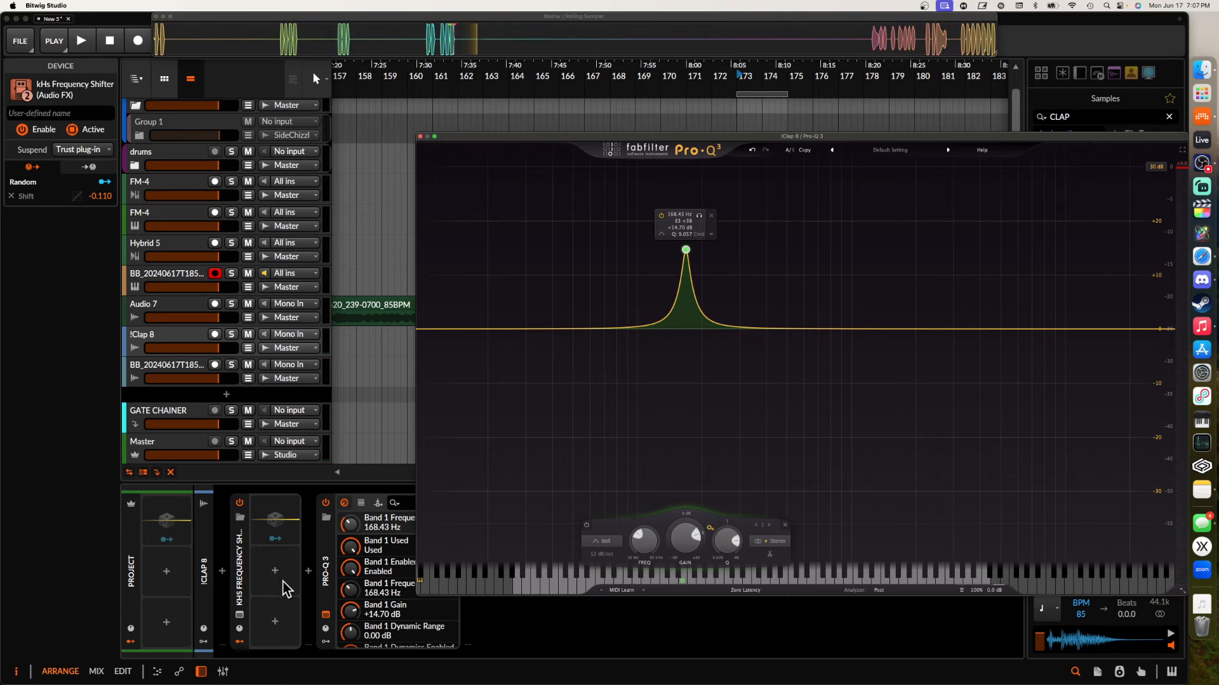
# Check the Frequency Shifter's shift amount, and flatten the Pro-Q 3 bell band to about +0.33 dB at 164.92 Hz with Q 6.305
pyautogui.click(240, 614)
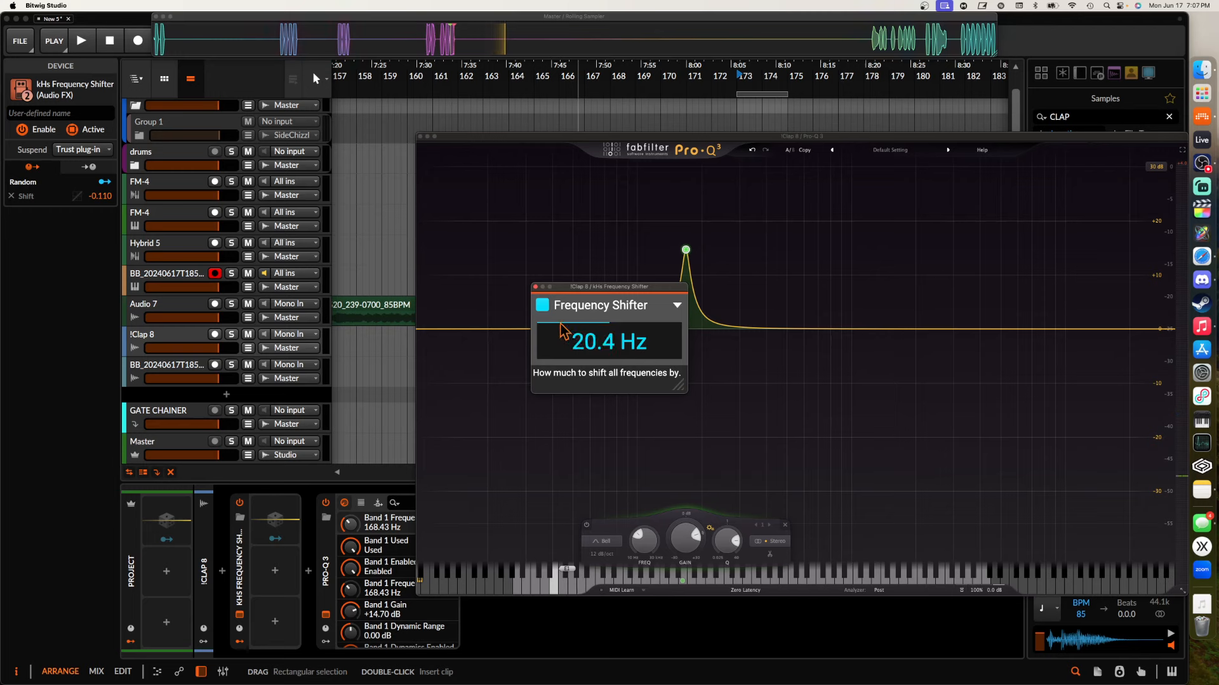
pyautogui.click(535, 287)
pyautogui.scroll(-2, 685, 261)
pyautogui.moveTo(685, 250); pyautogui.dragTo(684, 328)
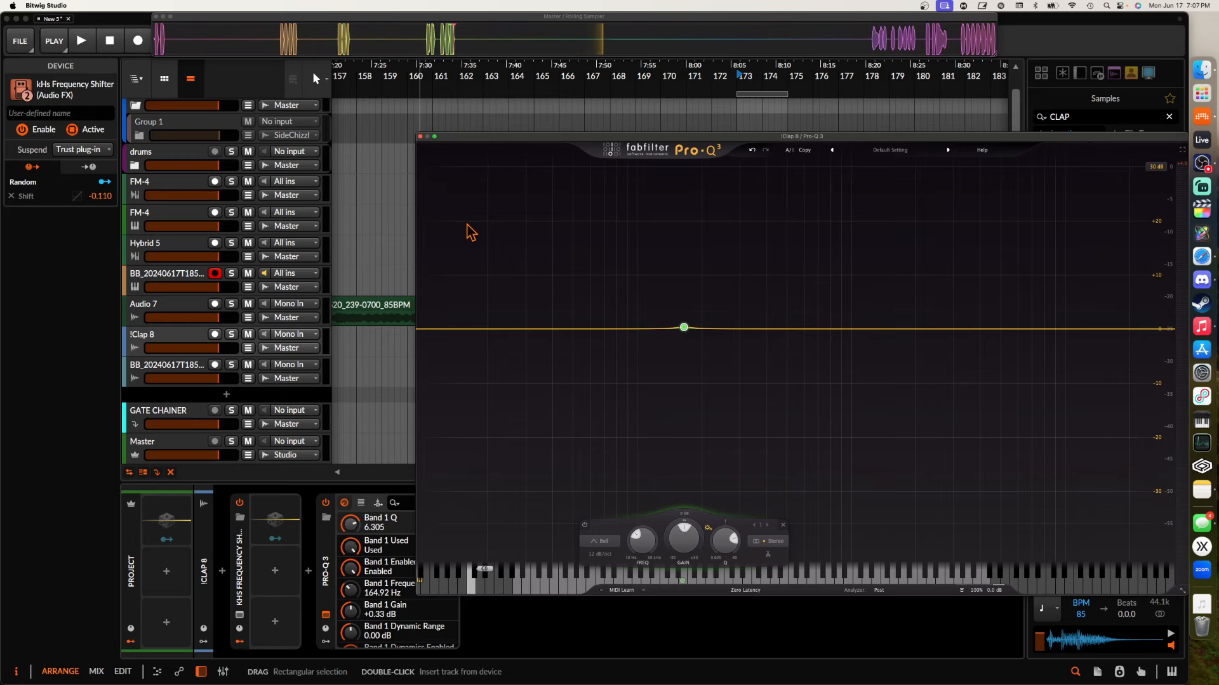
pyautogui.click(420, 137)
# Select the audio clip starting at bar 173 on the !Clap 8 track
pyautogui.scroll(-3, 593, 274)
pyautogui.click(684, 341)
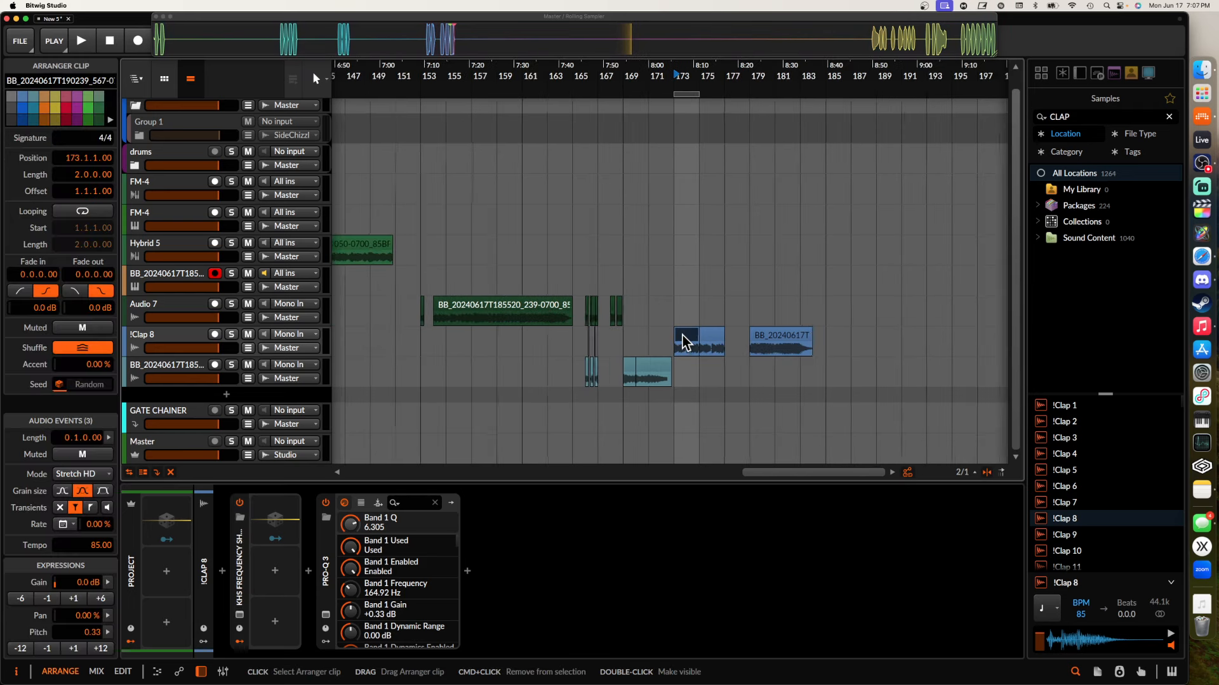
pyautogui.scroll(1, 683, 341)
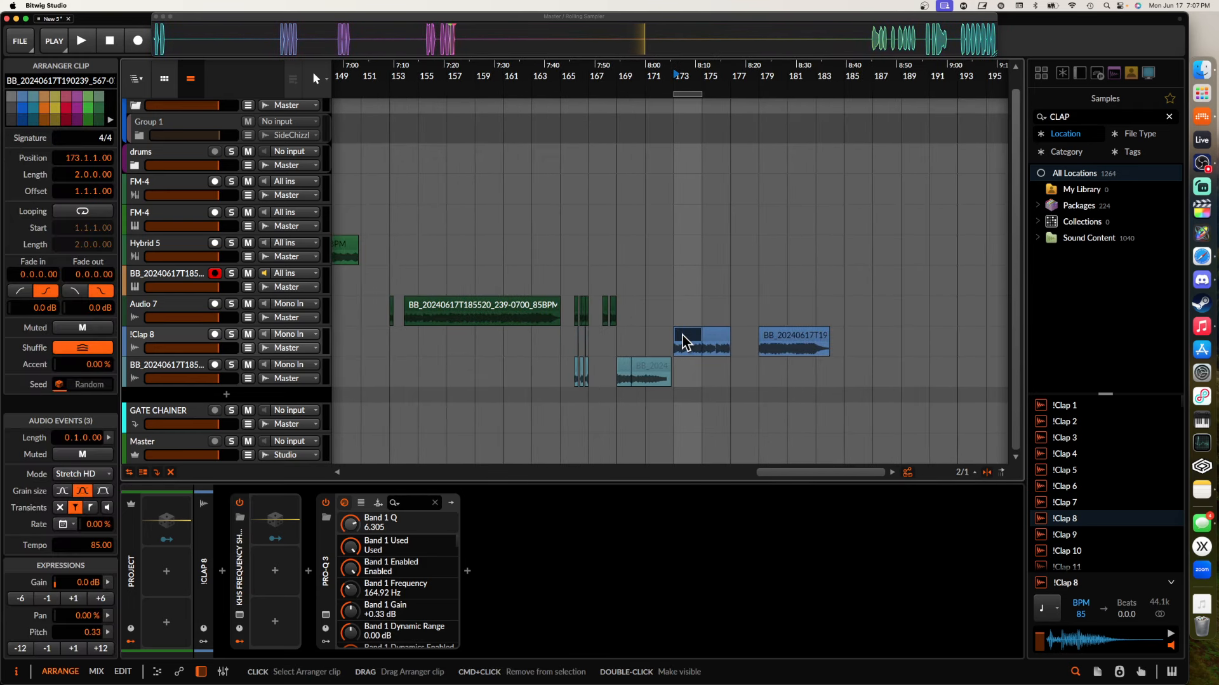